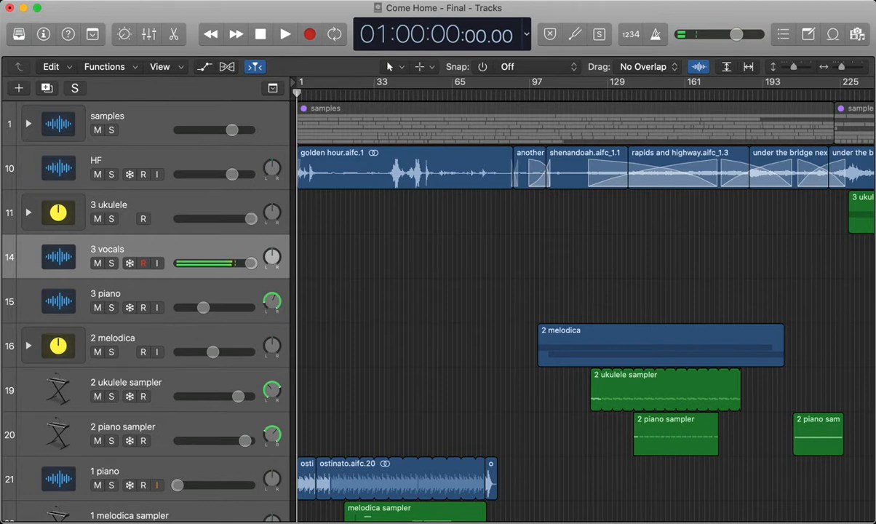
Expand the samples track stack and unmute all its tracks, from HF samples through 3 ukulele samples.
{"action": "scroll", "coordinate": [582, 305], "scroll_direction": "right", "scroll_amount": 10}
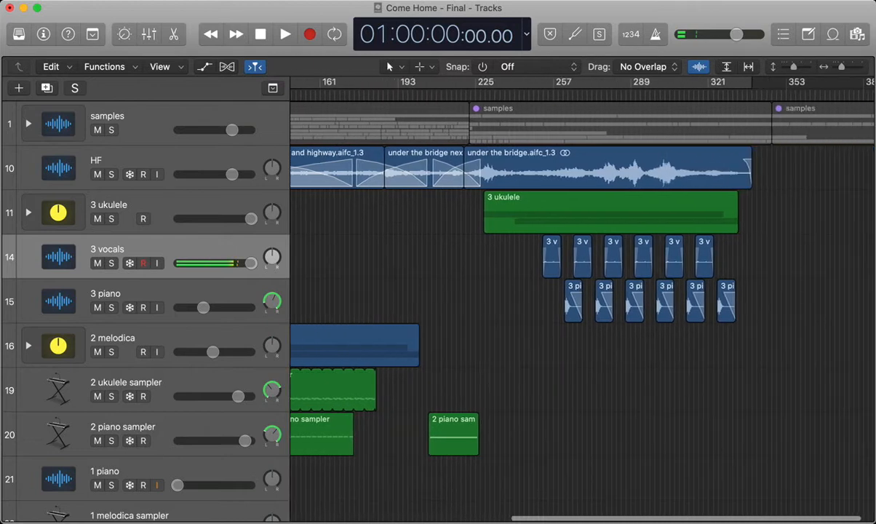
{"action": "scroll", "coordinate": [582, 305], "scroll_direction": "left", "scroll_amount": 10}
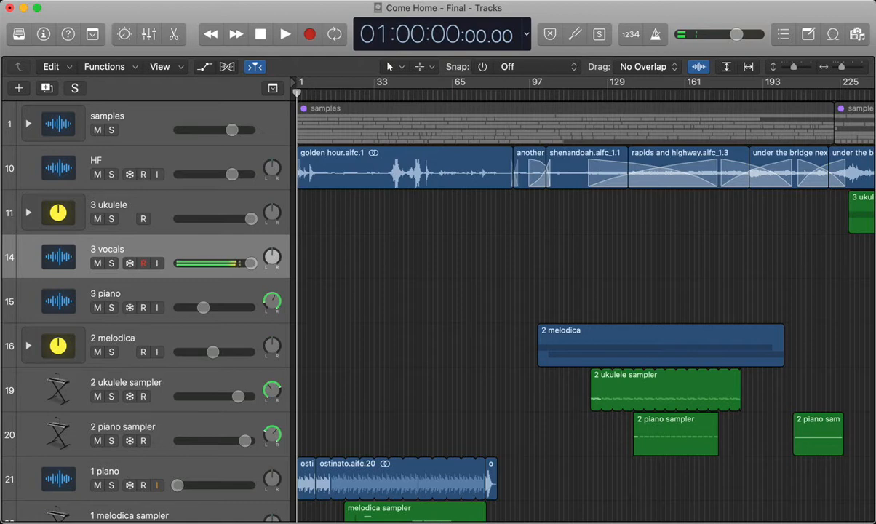
{"action": "scroll", "coordinate": [583, 291], "scroll_direction": "right", "scroll_amount": 15}
{"action": "scroll", "coordinate": [582, 291], "scroll_direction": "left", "scroll_amount": 15}
{"action": "left_click", "coordinate": [28, 124]}
{"action": "scroll", "coordinate": [509, 306], "scroll_direction": "down", "scroll_amount": 5}
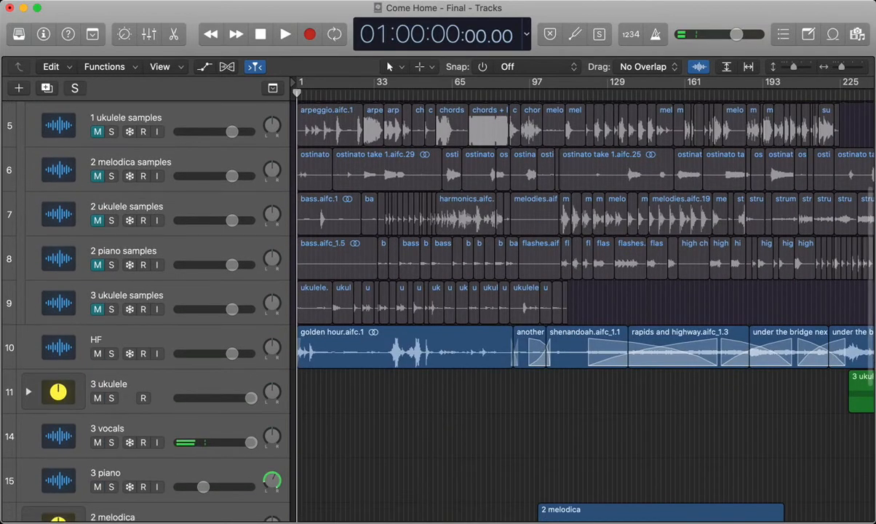
{"action": "left_click", "coordinate": [127, 296], "text": "shift"}
{"action": "left_click", "coordinate": [97, 310]}
{"action": "scroll", "coordinate": [509, 306], "scroll_direction": "up", "scroll_amount": 5}
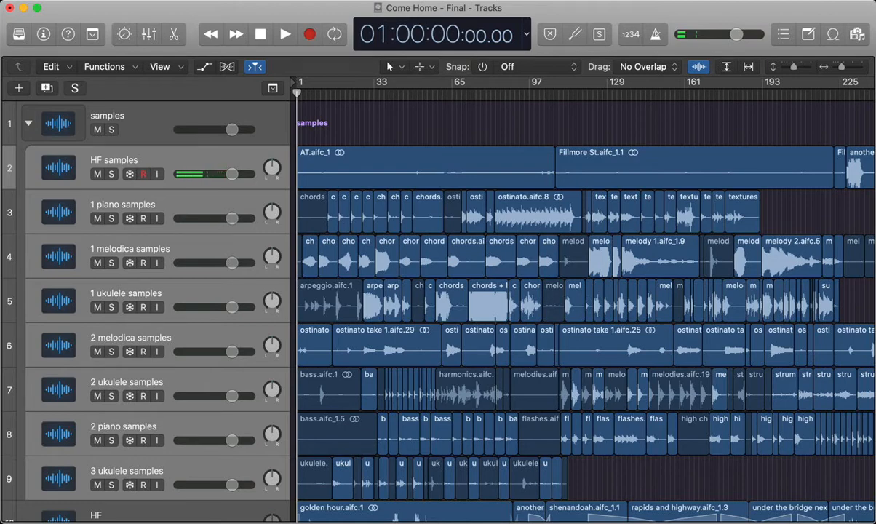
Look through the unmuted sample tracks, selecting the HF samples track and examining its regions along the timeline.
{"action": "scroll", "coordinate": [437, 306], "scroll_direction": "down", "scroll_amount": 7}
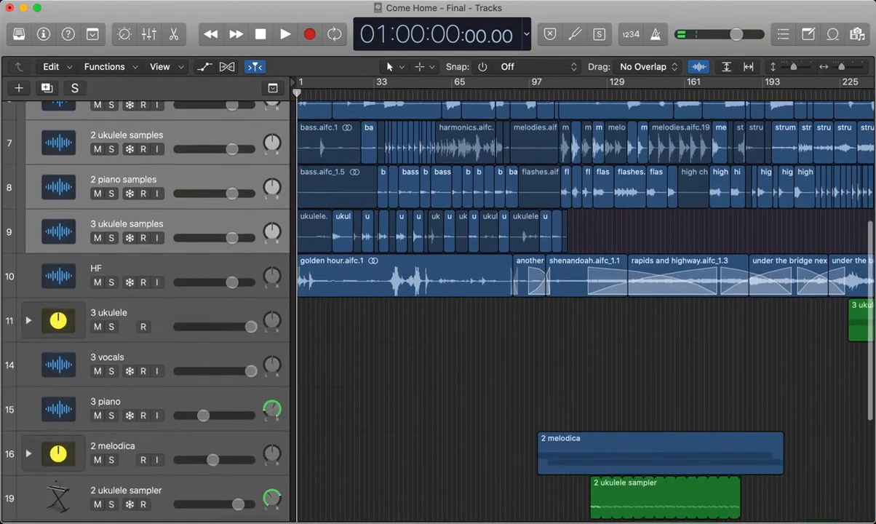
{"action": "scroll", "coordinate": [436, 305], "scroll_direction": "down", "scroll_amount": 1}
{"action": "scroll", "coordinate": [436, 305], "scroll_direction": "up", "scroll_amount": 8}
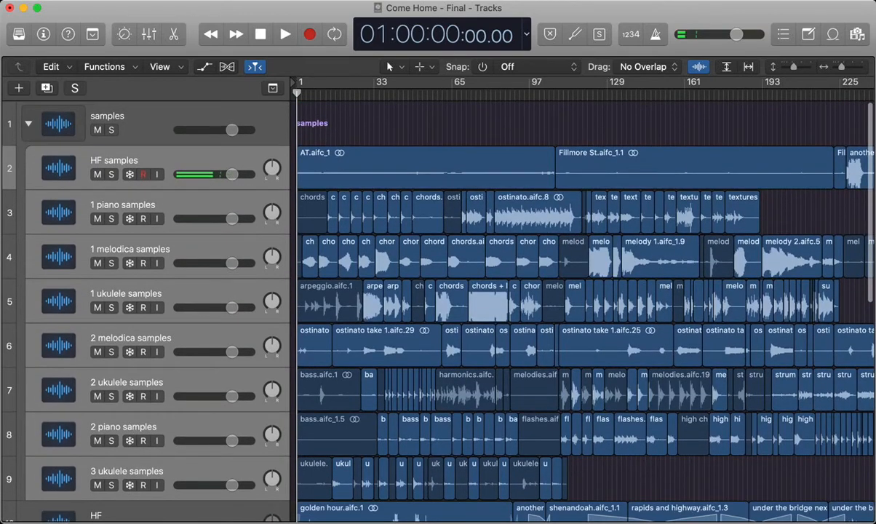
{"action": "left_click", "coordinate": [114, 160]}
{"action": "scroll", "coordinate": [582, 298], "scroll_direction": "right", "scroll_amount": 12}
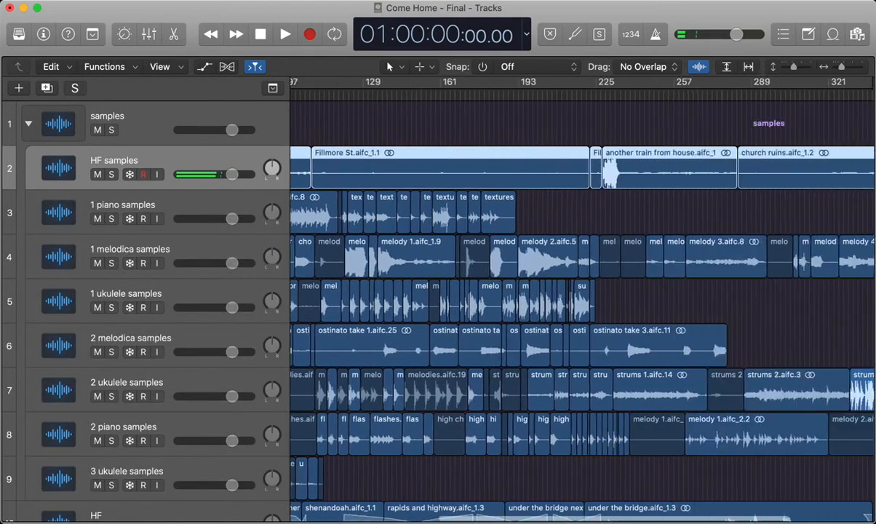
{"action": "scroll", "coordinate": [582, 299], "scroll_direction": "left", "scroll_amount": 12}
{"action": "scroll", "coordinate": [583, 299], "scroll_direction": "down", "scroll_amount": 7}
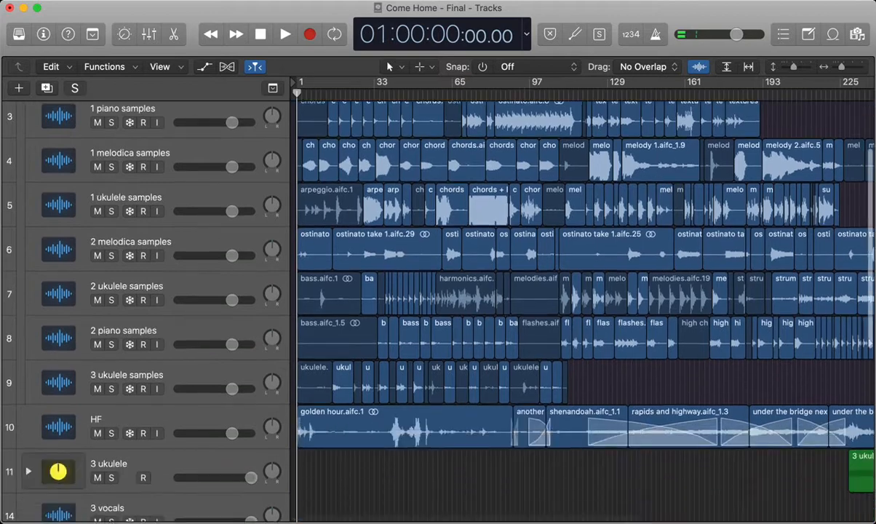
{"action": "scroll", "coordinate": [583, 298], "scroll_direction": "up", "scroll_amount": 7}
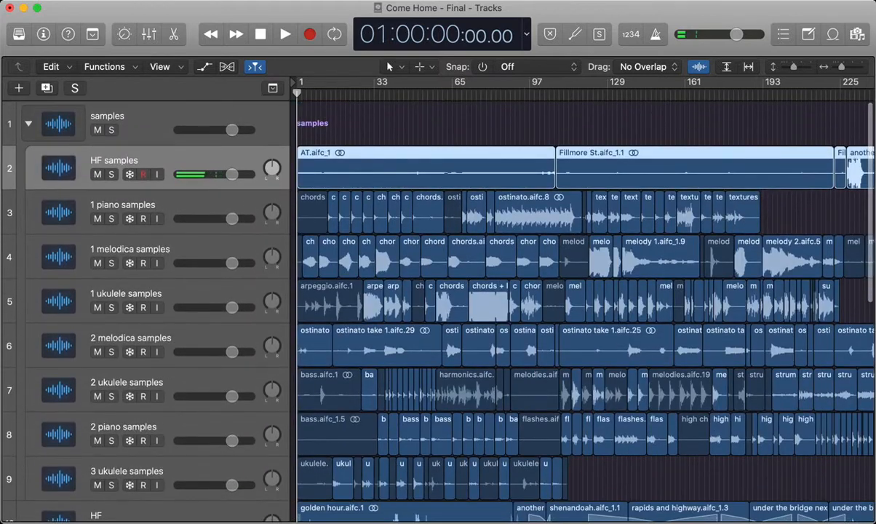
Collapse the samples track stack, select the HF track and fit its regions to the window.
{"action": "left_click", "coordinate": [29, 124]}
{"action": "scroll", "coordinate": [582, 299], "scroll_direction": "right", "scroll_amount": 1}
{"action": "scroll", "coordinate": [582, 299], "scroll_direction": "left", "scroll_amount": 2}
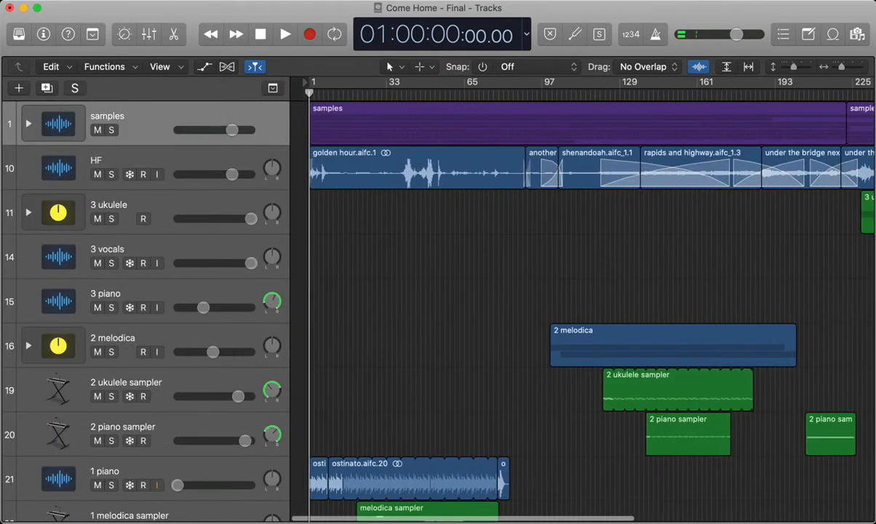
{"action": "left_click", "coordinate": [114, 160]}
{"action": "key", "text": "z"}
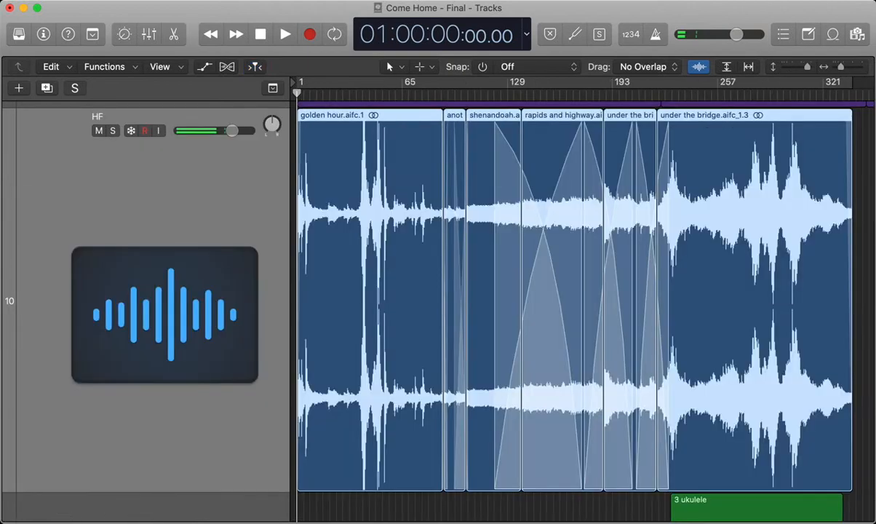
Deselect the HF regions and reduce the track height until the samples stack and the ukulele and vocals tracks fit alongside HF.
{"action": "left_click", "coordinate": [480, 508]}
{"action": "key", "text": "super+Up"}
{"action": "key", "text": "super+Up"}
{"action": "key", "text": "super+Up"}
{"action": "key", "text": "super+Up"}
{"action": "key", "text": "super+Up"}
{"action": "key", "text": "super+Up"}
{"action": "key", "text": "super+Up"}
{"action": "key", "text": "super+Up"}
{"action": "key", "text": "super+Up"}
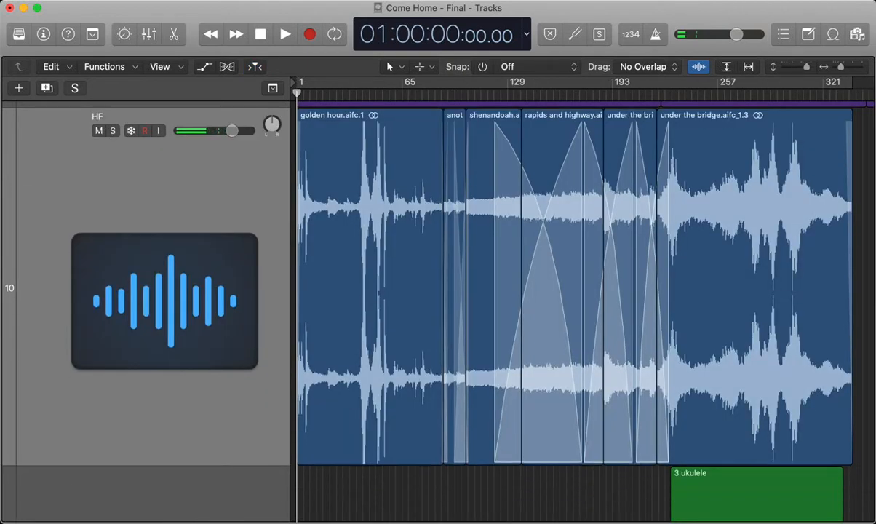
{"action": "key", "text": "super+Up"}
{"action": "key", "text": "super+Up"}
{"action": "key", "text": "super+Up"}
{"action": "key", "text": "super+Up"}
{"action": "key", "text": "super+Up"}
{"action": "key", "text": "super+Up"}
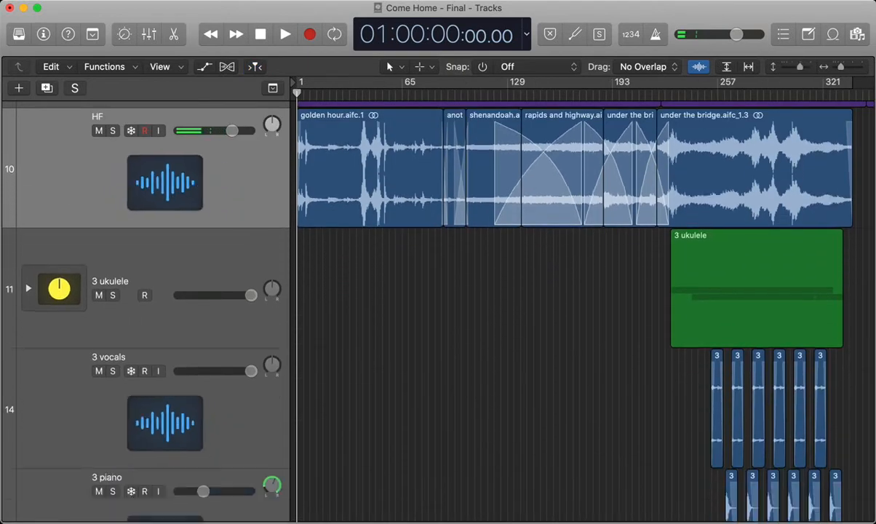
{"action": "scroll", "coordinate": [582, 313], "scroll_direction": "up", "scroll_amount": 3}
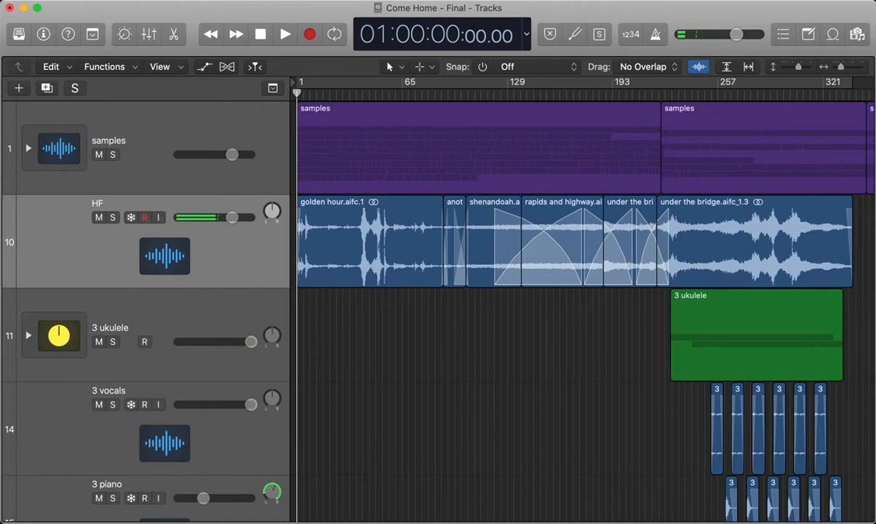
Solo the HF track and play it from the 01:00:46 position.
{"action": "key", "text": "space"}
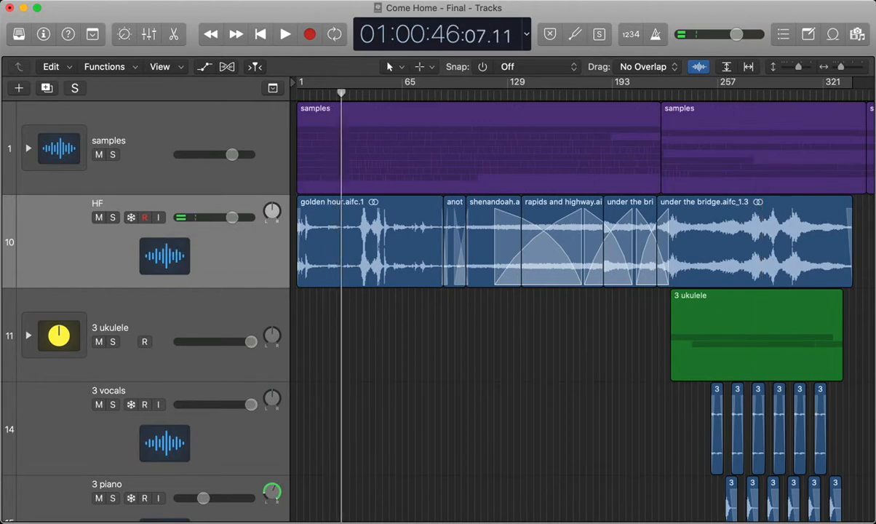
{"action": "key", "text": "s"}
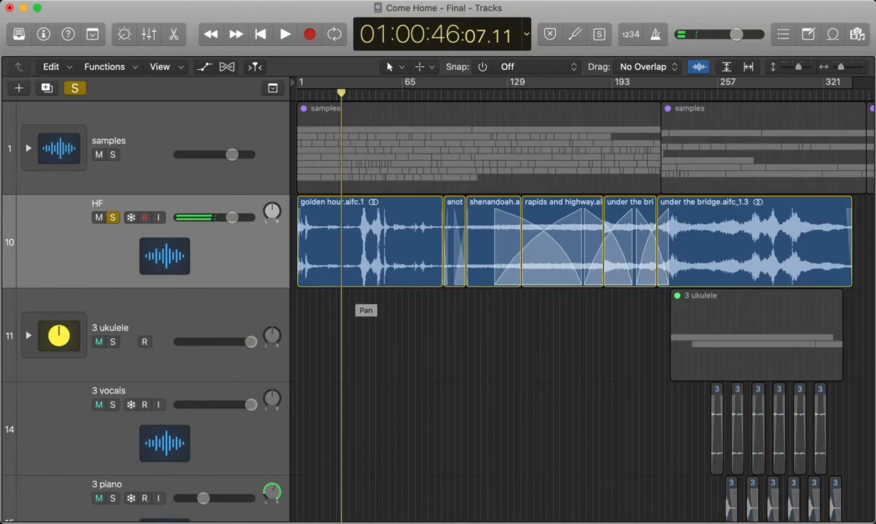
{"action": "key", "text": "space"}
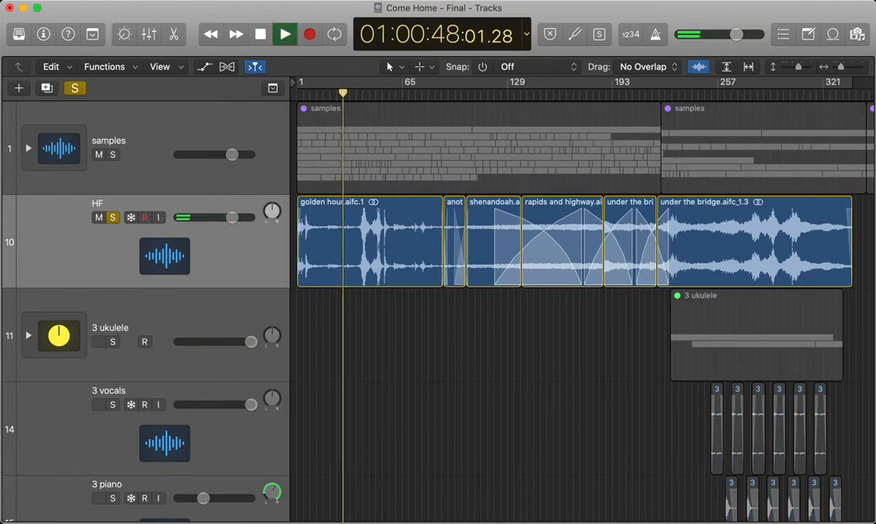
Listen to the golden hour region's first loud passage with its waveform enlarged, and stop playback at 01:01:10.
{"action": "key", "text": "super+Right"}
{"action": "key", "text": "super+Right"}
{"action": "key", "text": "super+Right"}
{"action": "key", "text": "super+Right"}
{"action": "key", "text": "super+Right"}
{"action": "key", "text": "super+Right"}
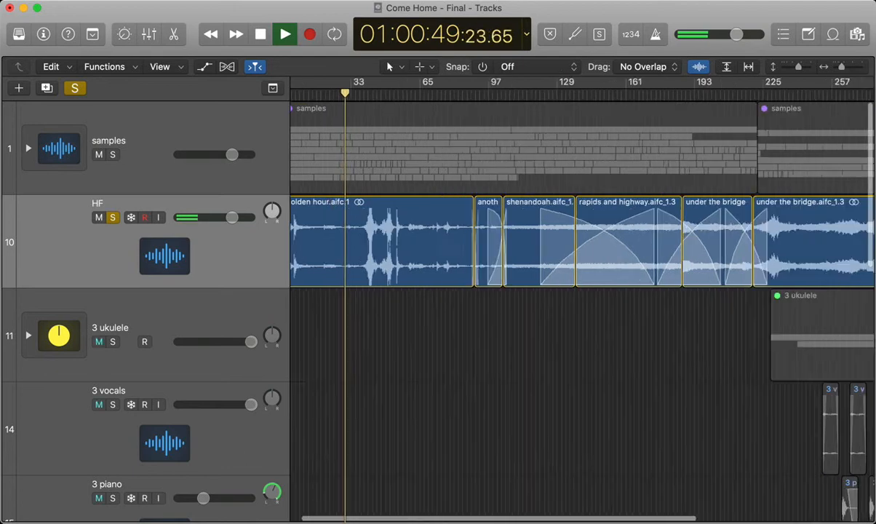
{"action": "key", "text": "super+Left"}
{"action": "key", "text": "super+Left"}
{"action": "key", "text": "super+Left"}
{"action": "key", "text": "super+Left"}
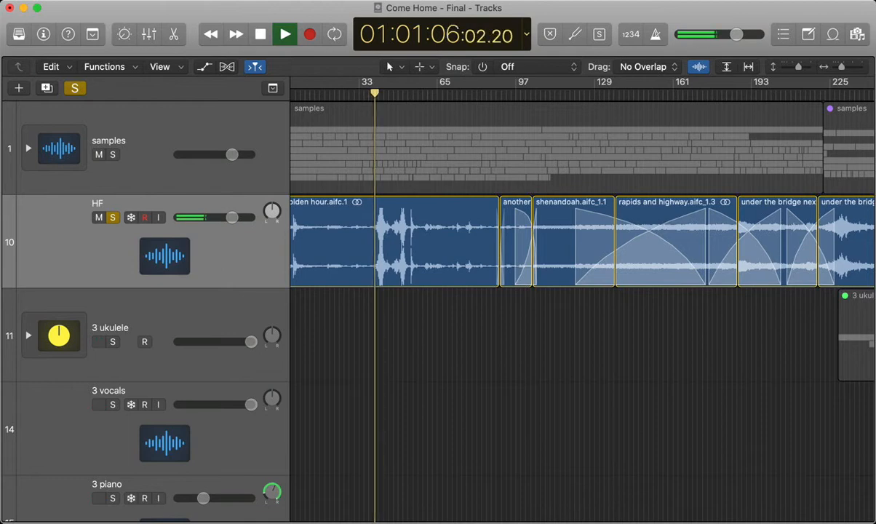
{"action": "scroll", "coordinate": [509, 305], "scroll_direction": "down", "scroll_amount": 2}
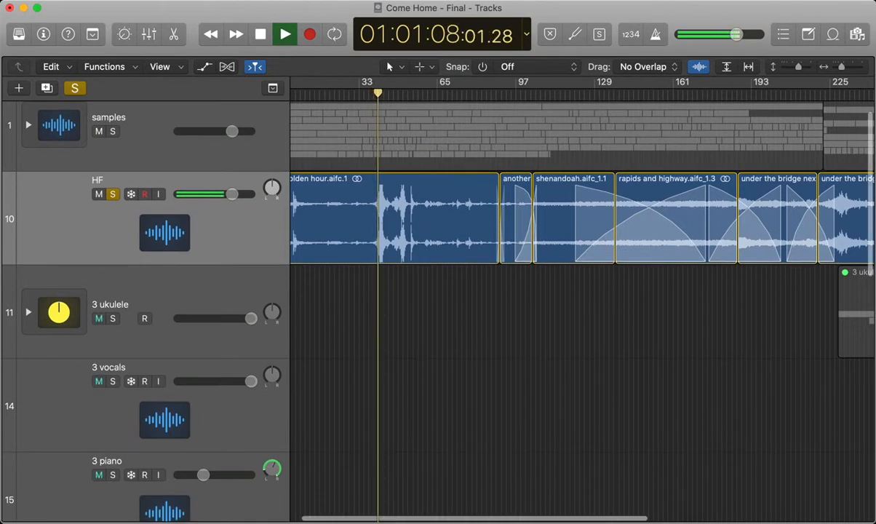
{"action": "key", "text": "super+Right"}
{"action": "key", "text": "super+Right"}
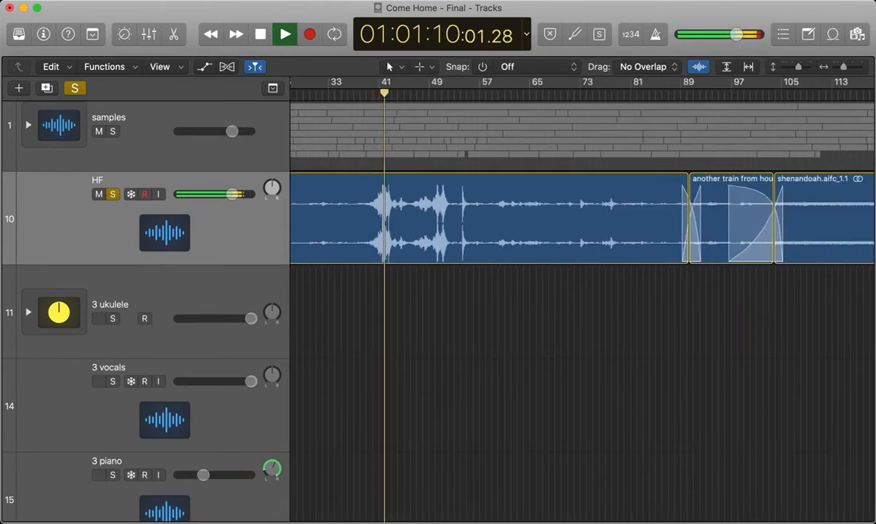
{"action": "key", "text": "space"}
Move the playhead to about 01:03:18 in the shenandoah region, with the regions up to under the bridge in view.
{"action": "key", "text": "super+Left"}
{"action": "key", "text": "super+Left"}
{"action": "key", "text": "super+Left"}
{"action": "key", "text": "super+Left"}
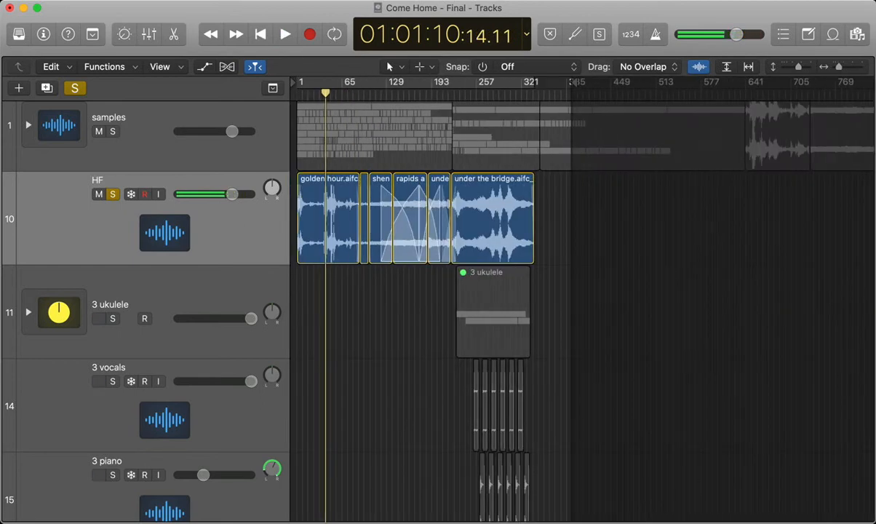
{"action": "key", "text": "super+Right"}
{"action": "key", "text": "super+Right"}
{"action": "scroll", "coordinate": [582, 292], "scroll_direction": "right", "scroll_amount": 10}
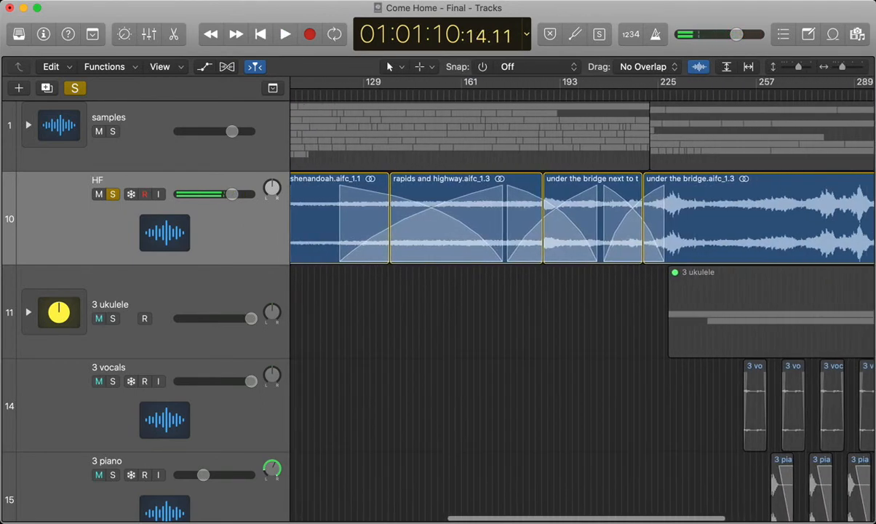
{"action": "left_click_drag", "start_coordinate": [401, 94], "coordinate": [308, 94]}
{"action": "key", "text": "super+Left"}
{"action": "key", "text": "super+Left"}
{"action": "key", "text": "super+Left"}
{"action": "key", "text": "super+Left"}
{"action": "key", "text": "super+Right"}
{"action": "key", "text": "super+Right"}
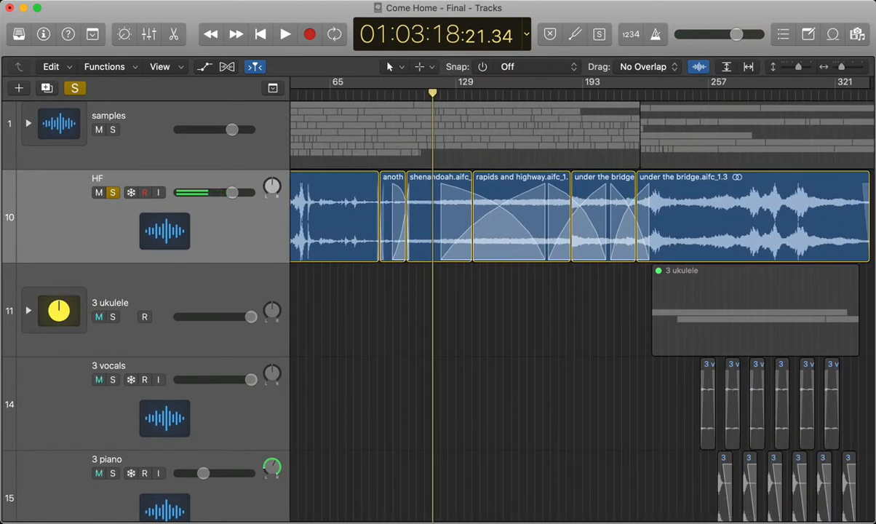
Step the playhead back to 01:03:12 and play the soloed shenandoah region from there.
{"action": "key", "text": "comma"}
{"action": "key", "text": "comma"}
{"action": "key", "text": "comma"}
{"action": "key", "text": "comma"}
{"action": "key", "text": "comma"}
{"action": "key", "text": "comma"}
{"action": "key", "text": "comma"}
{"action": "key", "text": "comma"}
{"action": "key", "text": "comma"}
{"action": "key", "text": "comma"}
{"action": "key", "text": "comma"}
{"action": "key", "text": "comma"}
{"action": "key", "text": "comma"}
{"action": "key", "text": "period"}
{"action": "key", "text": "period"}
{"action": "key", "text": "period"}
{"action": "key", "text": "period"}
{"action": "key", "text": "period"}
{"action": "key", "text": "period"}
{"action": "key", "text": "period"}
{"action": "key", "text": "period"}
{"action": "key", "text": "period"}
{"action": "key", "text": "comma"}
{"action": "key", "text": "comma"}
{"action": "key", "text": "comma"}
{"action": "key", "text": "comma"}
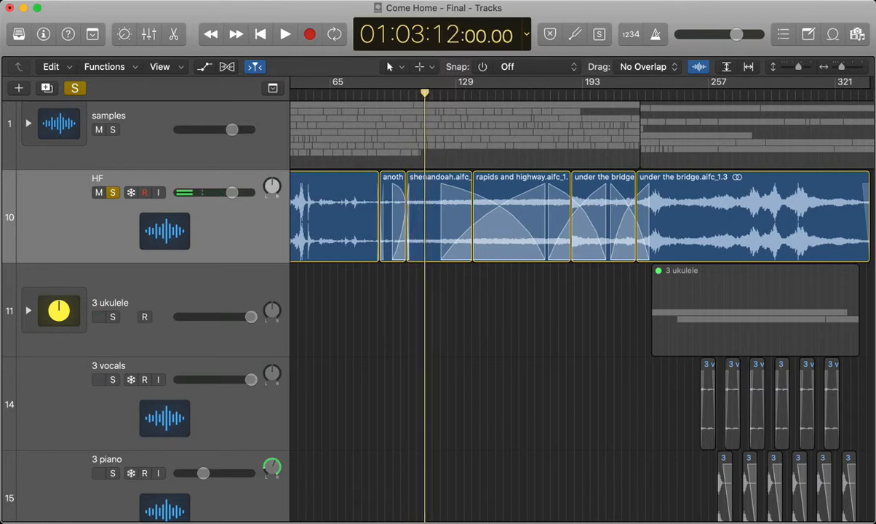
{"action": "key", "text": "space"}
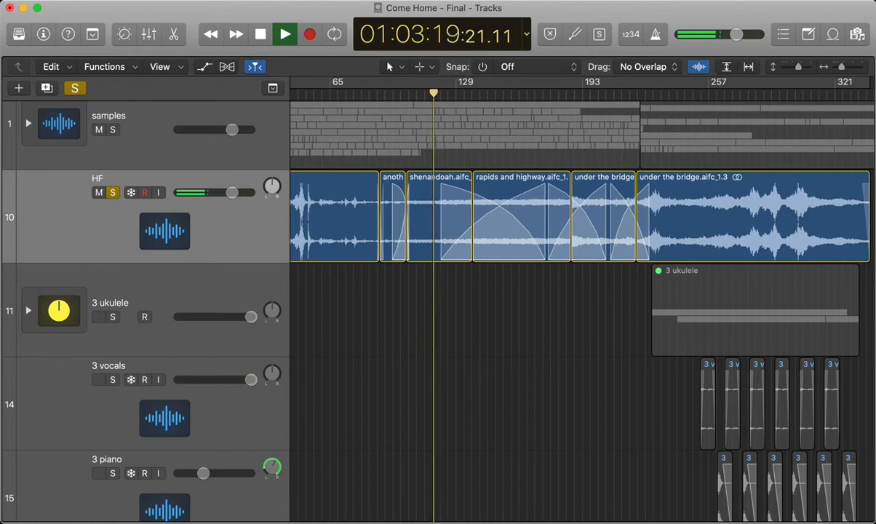
Move the playhead to about 01:05:41 and audition the HF track up to 01:05:54.
{"action": "left_click_drag", "start_coordinate": [434, 93], "coordinate": [547, 93]}
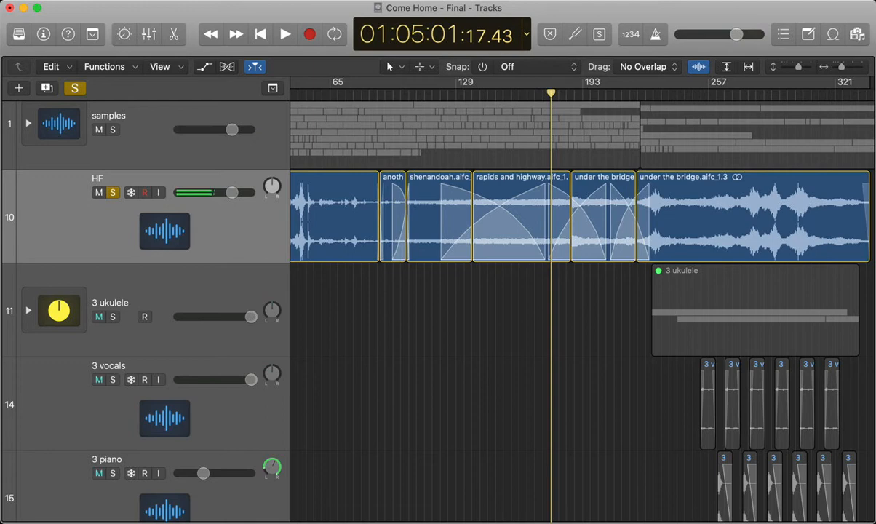
{"action": "scroll", "coordinate": [582, 306], "scroll_direction": "right", "scroll_amount": 5}
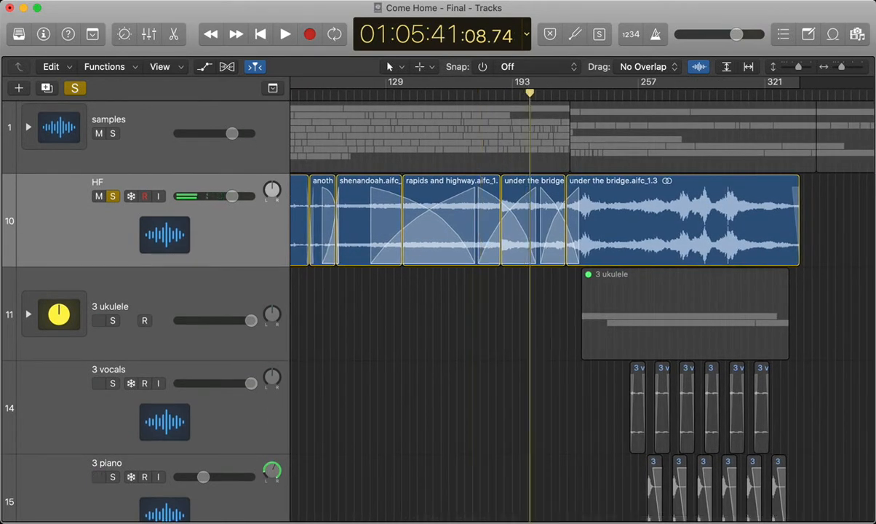
{"action": "key", "text": "space"}
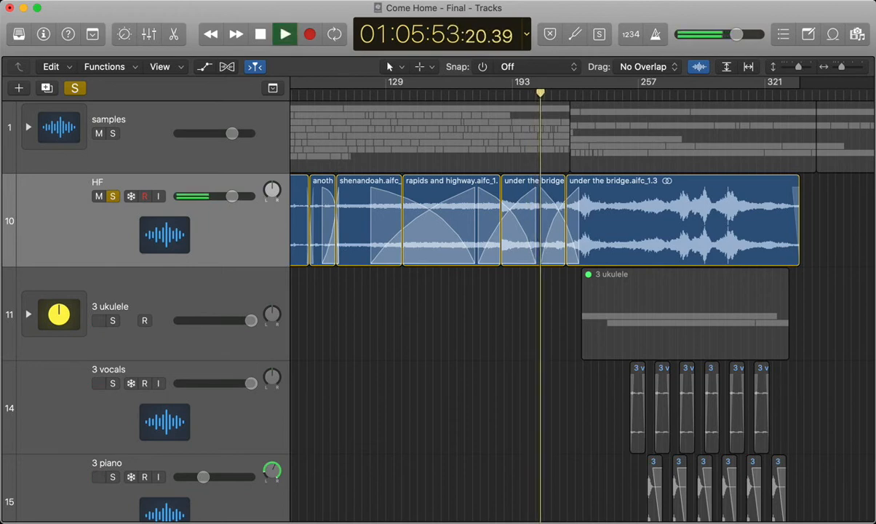
{"action": "key", "text": "space"}
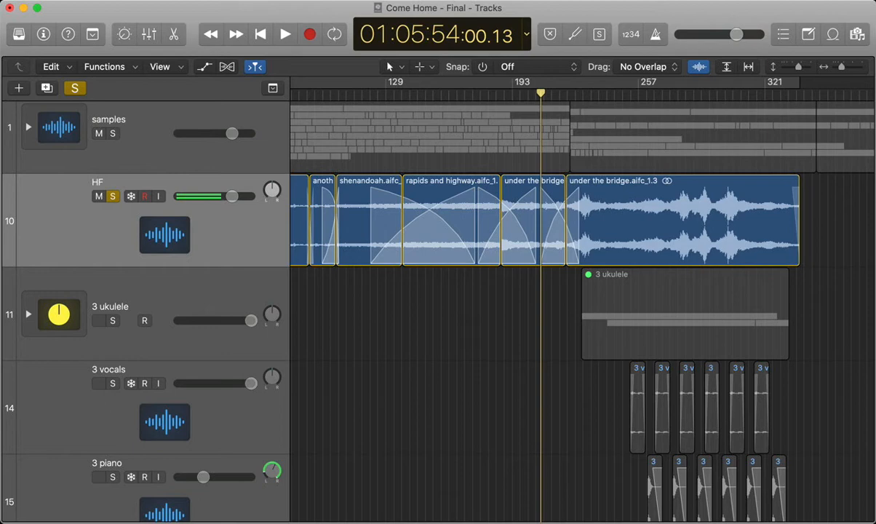
Play the final under the bridge region up to 01:07:03 with the HF volume lowered, and take HF out of solo.
{"action": "scroll", "coordinate": [582, 313], "scroll_direction": "right", "scroll_amount": 3}
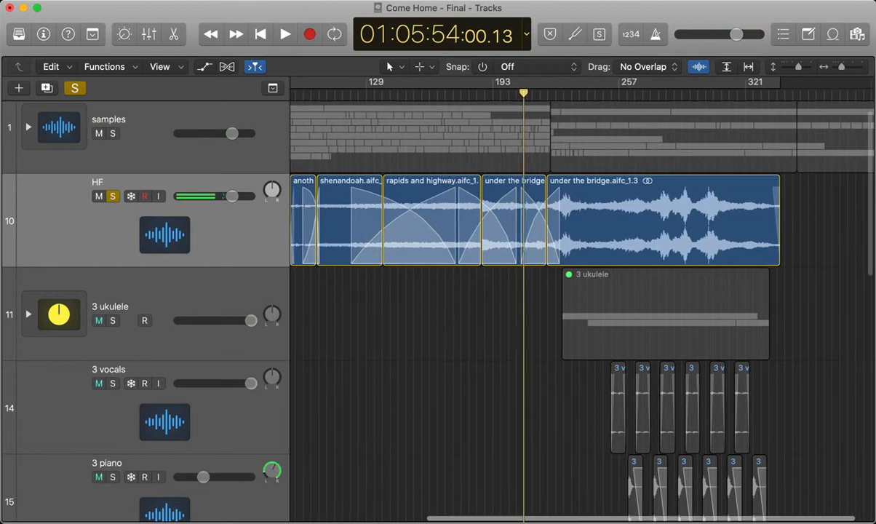
{"action": "left_click", "coordinate": [591, 93]}
{"action": "left_click_drag", "start_coordinate": [591, 93], "coordinate": [570, 94]}
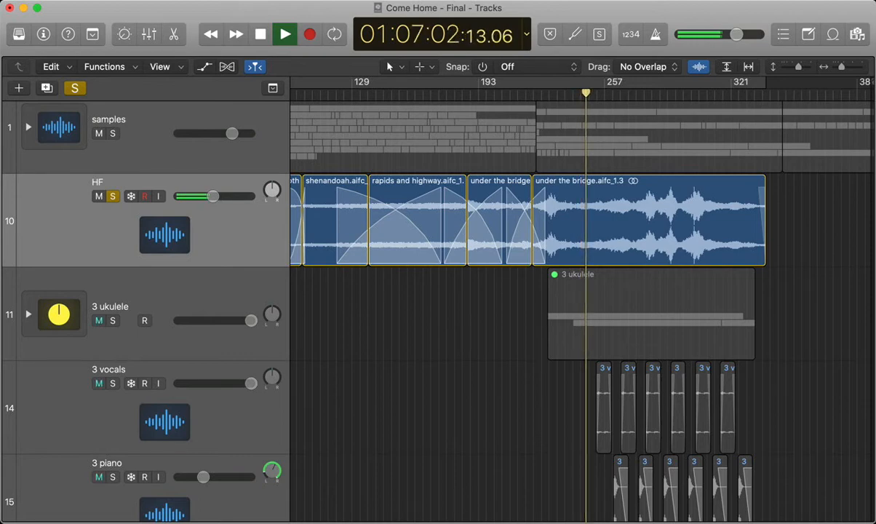
{"action": "key", "text": "space"}
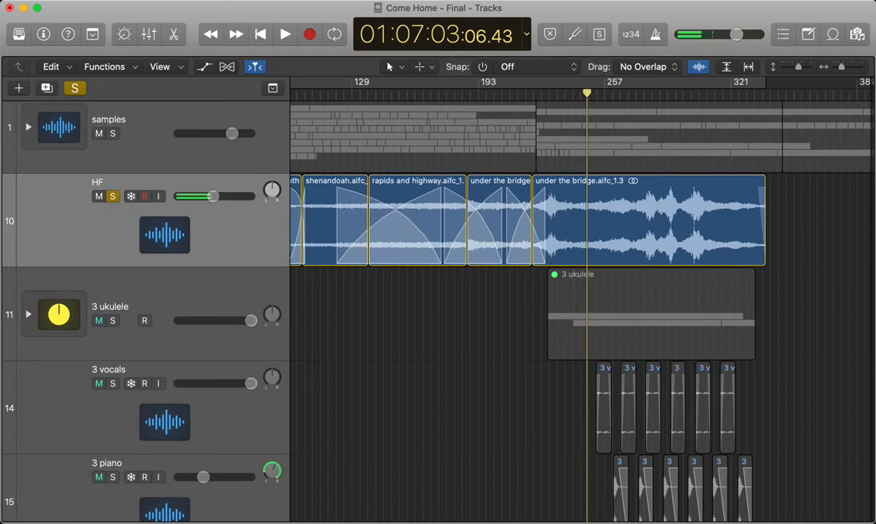
{"action": "scroll", "coordinate": [582, 291], "scroll_direction": "left", "scroll_amount": 10}
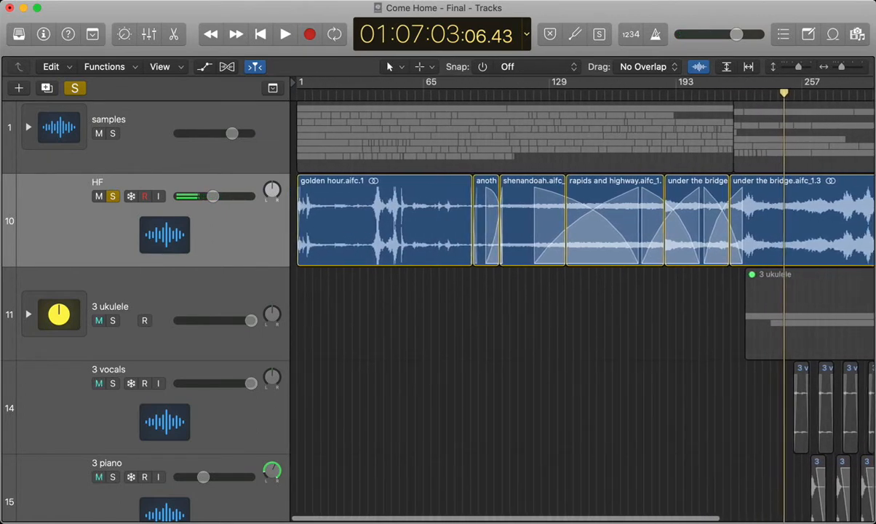
{"action": "left_click", "coordinate": [112, 196]}
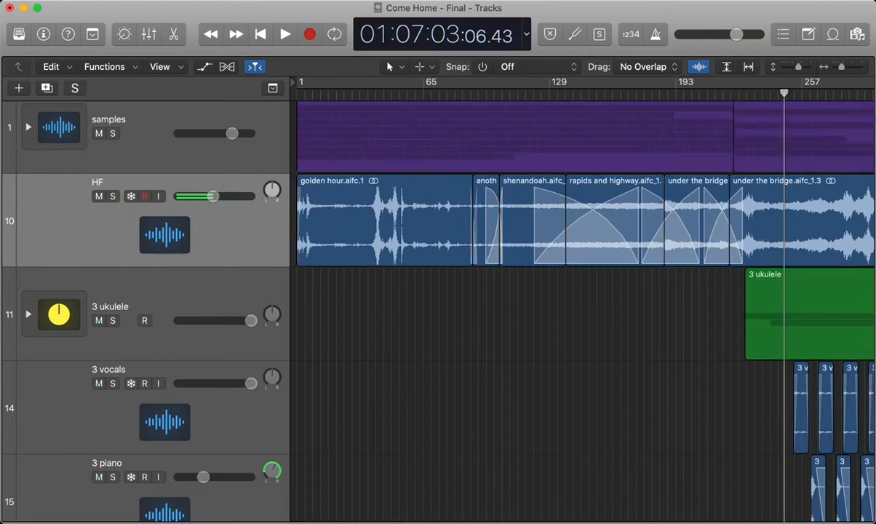
Expand the samples track stack and select the HF samples track inside it.
{"action": "scroll", "coordinate": [112, 192], "scroll_direction": "up", "scroll_amount": 3}
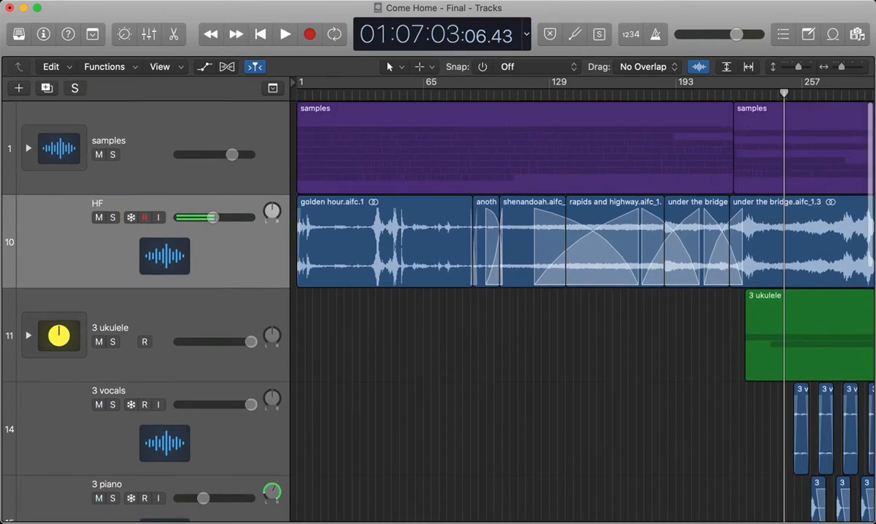
{"action": "left_click", "coordinate": [28, 148]}
{"action": "left_click", "coordinate": [65, 237]}
{"action": "scroll", "coordinate": [546, 242], "scroll_direction": "down", "scroll_amount": 10}
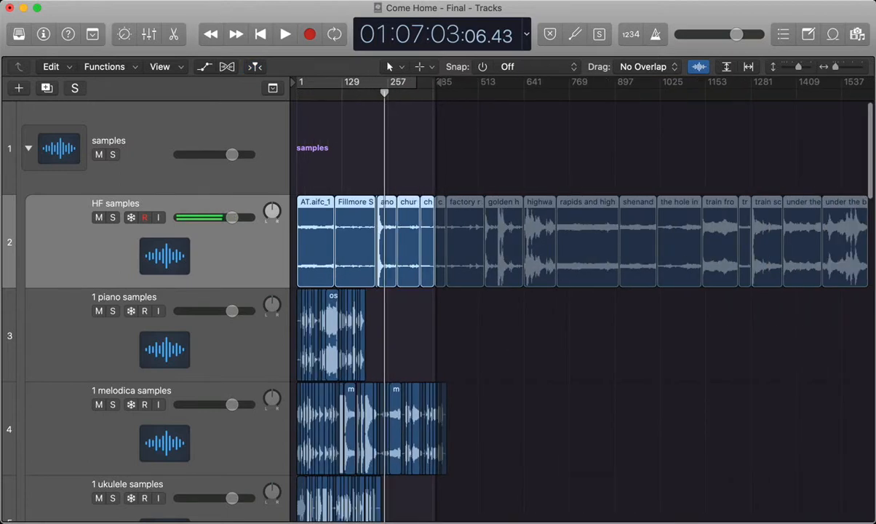
Move the playhead to about 01:01:29 in the AT region and solo the HF samples track.
{"action": "left_click_drag", "start_coordinate": [384, 93], "coordinate": [315, 93]}
{"action": "key", "text": "super+Right"}
{"action": "key", "text": "super+Right"}
{"action": "key", "text": "super+Right"}
{"action": "key", "text": "s"}
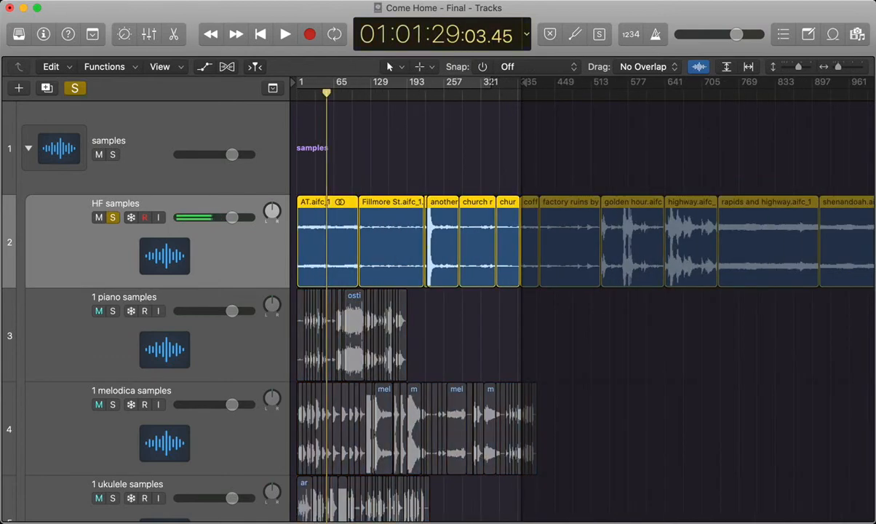
Play the soloed HF samples track in the another train from house region around 01:06:54.
{"action": "key", "text": "space"}
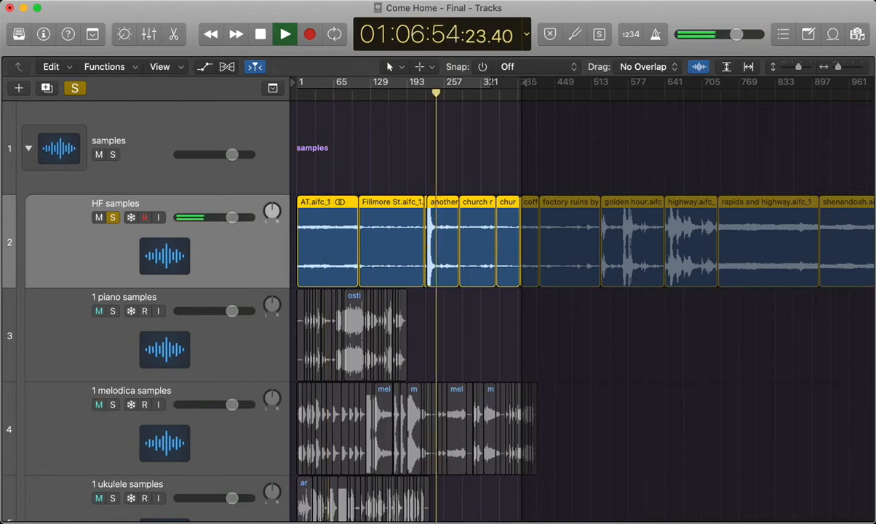
{"action": "key", "text": "super+Right"}
{"action": "key", "text": "super+Right"}
{"action": "key", "text": "super+Right"}
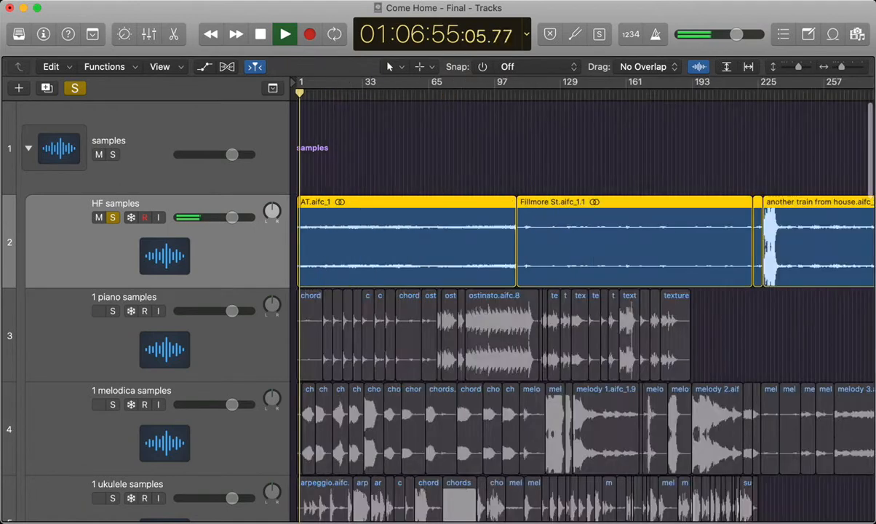
Audition the church ruins.aifc_1.2 region up to about 01:08:53.
{"action": "key", "text": "super+Left"}
{"action": "key", "text": "super+Left"}
{"action": "key", "text": "super+Left"}
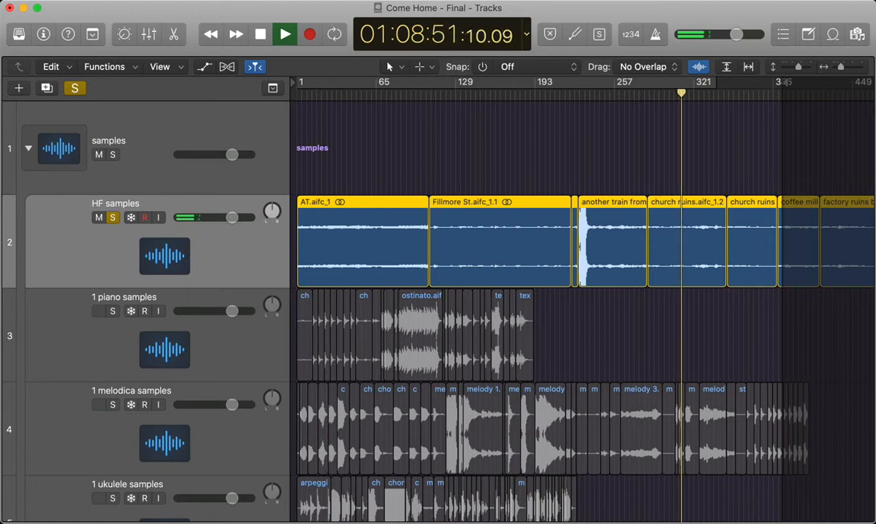
{"action": "key", "text": "space"}
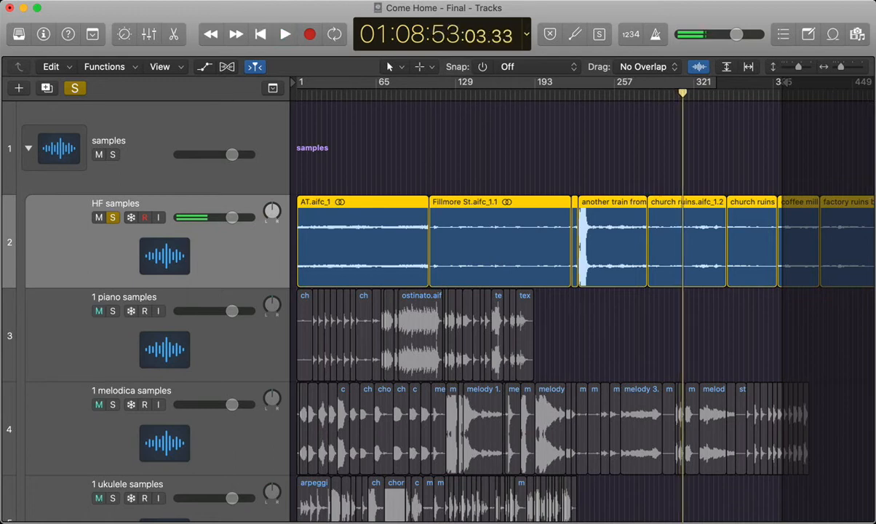
Move the playhead to about 01:10:13 and briefly audition the church ruins.aifc_1.3 region.
{"action": "left_click", "coordinate": [741, 94]}
{"action": "key", "text": "space"}
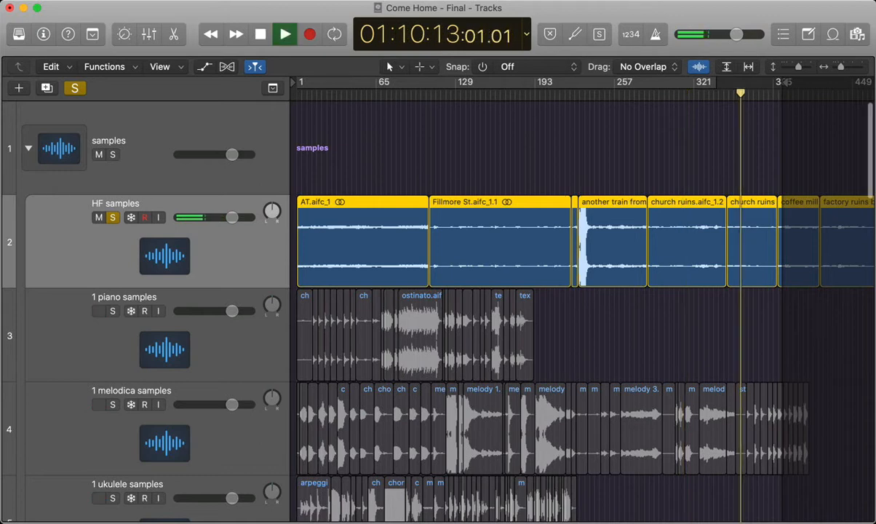
{"action": "key", "text": "space"}
Extend the project end to the end of the last under the bridge region on HF samples.
{"action": "key", "text": "z"}
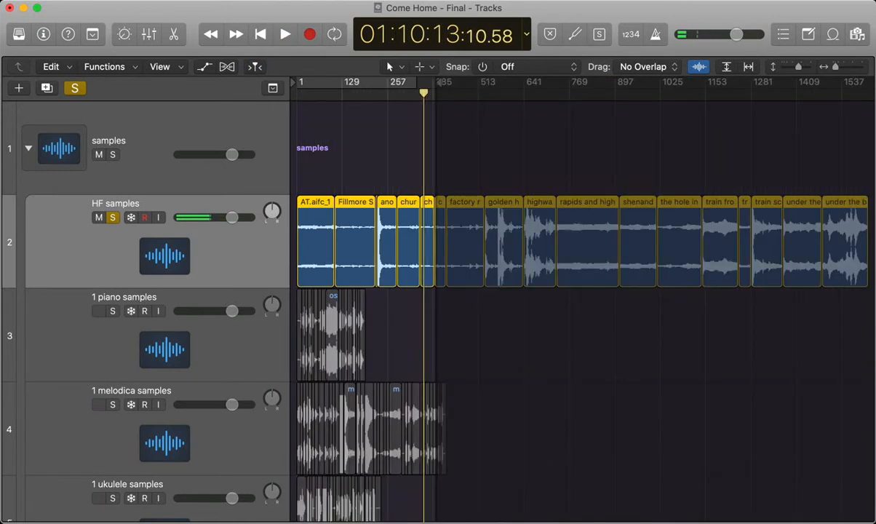
{"action": "left_click_drag", "start_coordinate": [438, 83], "coordinate": [869, 163]}
Audition the factory ruins by the patomac region up to 01:13:16 and the coffee mill vent region around 01:11:27.
{"action": "left_click", "coordinate": [443, 93]}
{"action": "key", "text": "z"}
{"action": "scroll", "coordinate": [582, 291], "scroll_direction": "right", "scroll_amount": 15}
{"action": "key", "text": "space"}
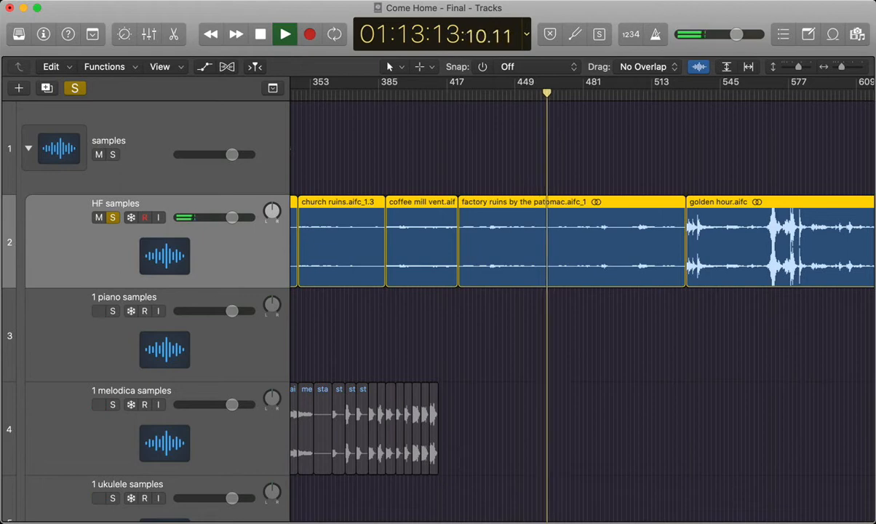
{"action": "scroll", "coordinate": [582, 291], "scroll_direction": "right", "scroll_amount": 10}
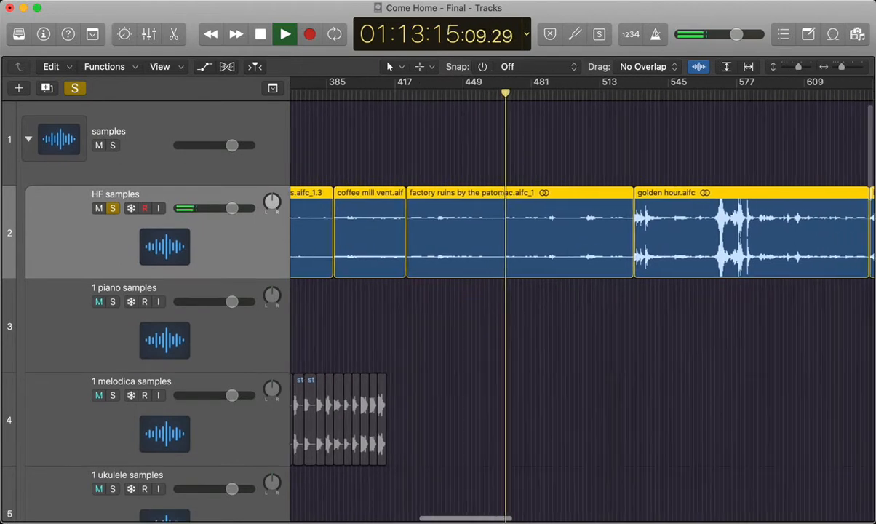
{"action": "key", "text": "space"}
{"action": "scroll", "coordinate": [582, 291], "scroll_direction": "left", "scroll_amount": 5}
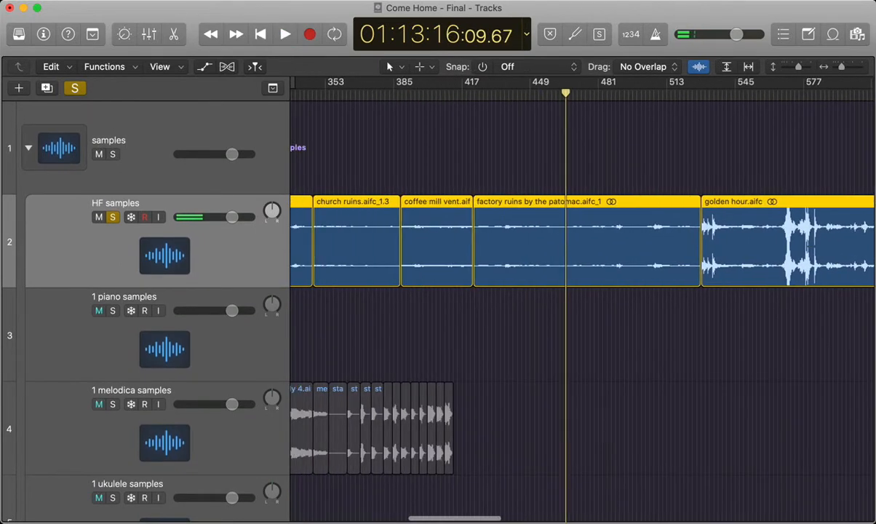
{"action": "key", "text": "space"}
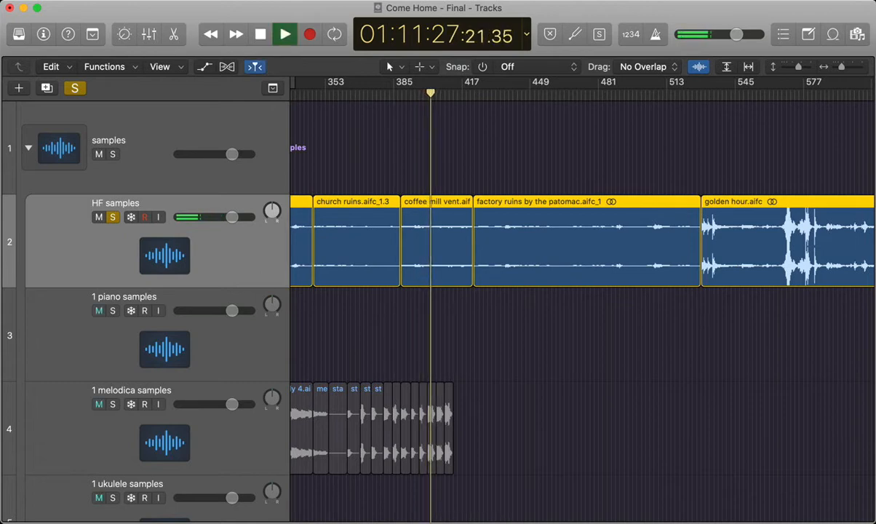
Move the playhead into the golden hour region and audition it from about 01:15:43 to 01:15:45.
{"action": "scroll", "coordinate": [582, 291], "scroll_direction": "right", "scroll_amount": 10}
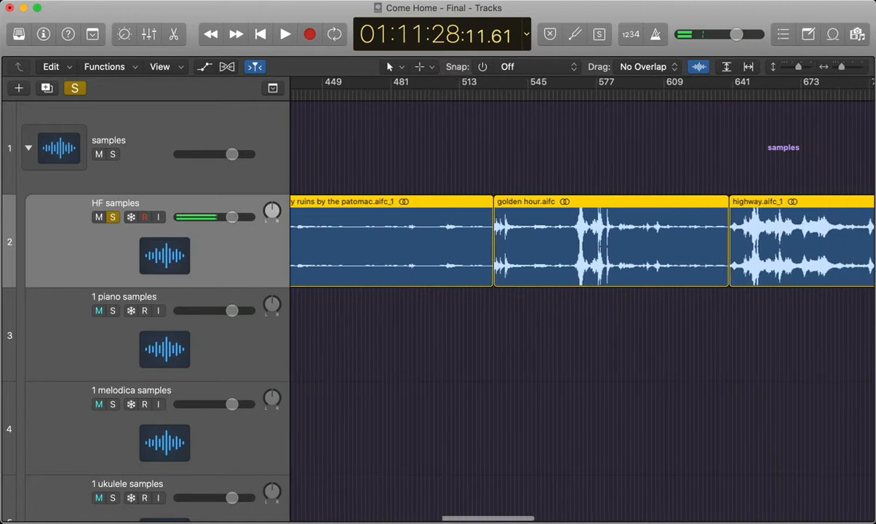
{"action": "left_click", "coordinate": [531, 93]}
{"action": "key", "text": "space"}
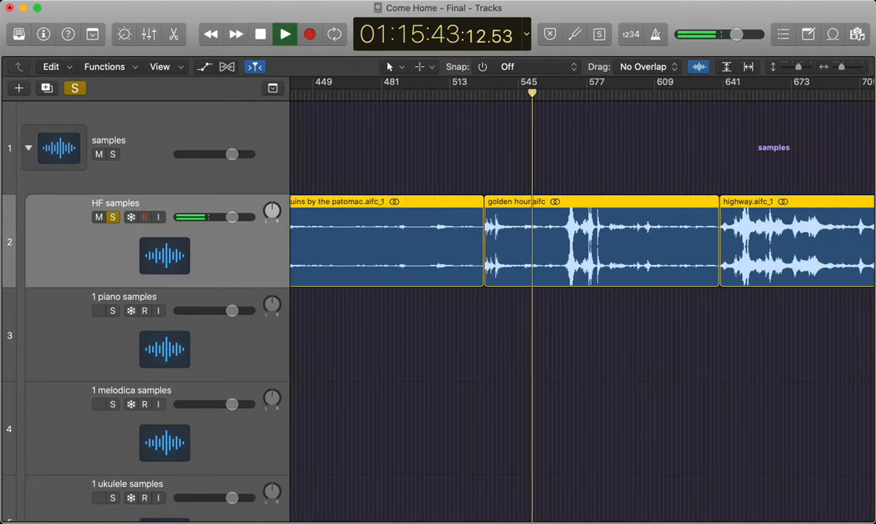
{"action": "scroll", "coordinate": [582, 291], "scroll_direction": "right", "scroll_amount": 2}
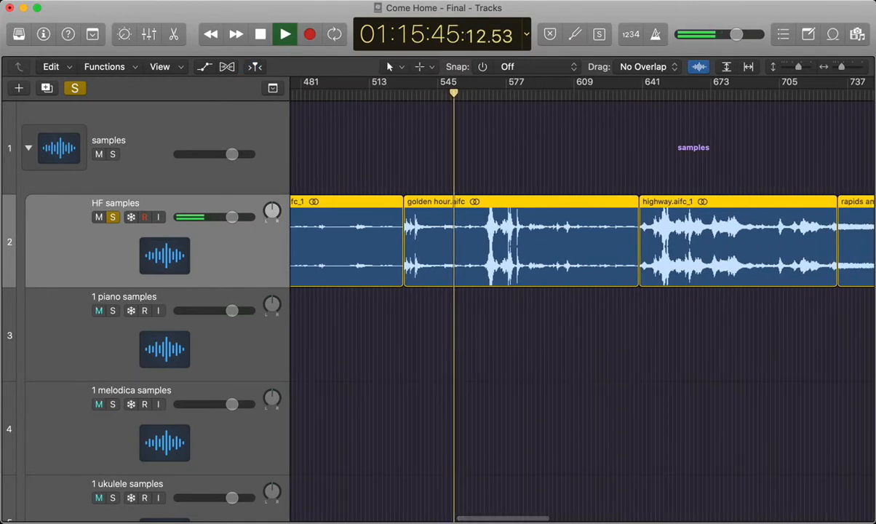
{"action": "key", "text": "space"}
Move the playhead into the highway region and audition it up to about 01:19:06.
{"action": "scroll", "coordinate": [582, 291], "scroll_direction": "right", "scroll_amount": 3}
{"action": "scroll", "coordinate": [582, 292], "scroll_direction": "right", "scroll_amount": 3}
{"action": "left_click", "coordinate": [513, 94]}
{"action": "key", "text": "space"}
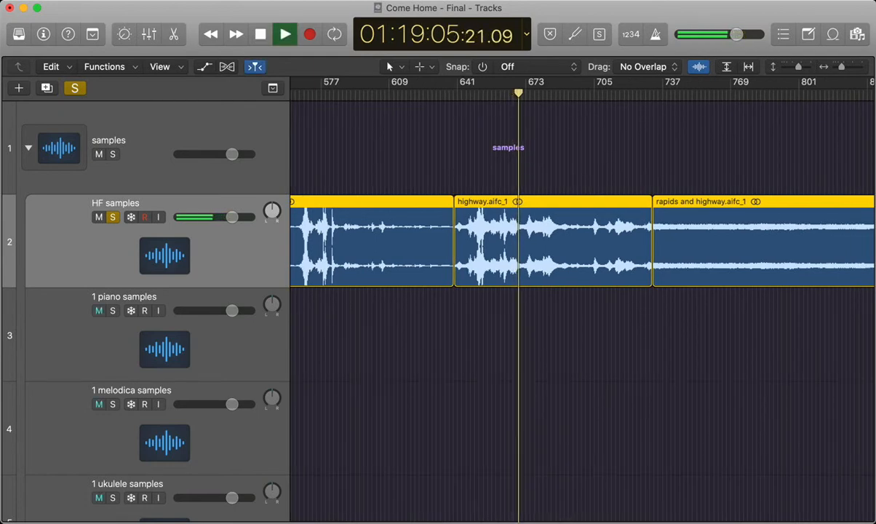
{"action": "key", "text": "space"}
Move the playhead to 01:20:36 near the end of the highway region and audition it up to 01:20:37.
{"action": "scroll", "coordinate": [582, 306], "scroll_direction": "right", "scroll_amount": 4}
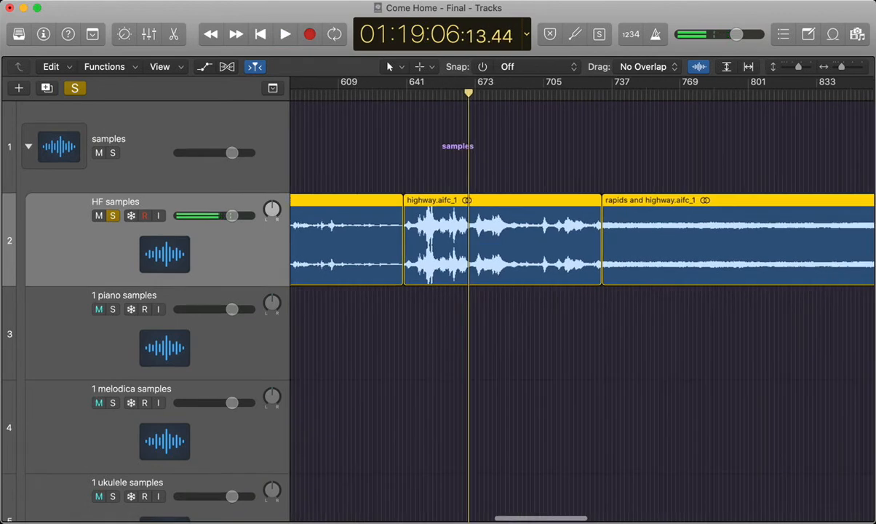
{"action": "scroll", "coordinate": [583, 306], "scroll_direction": "right", "scroll_amount": 3}
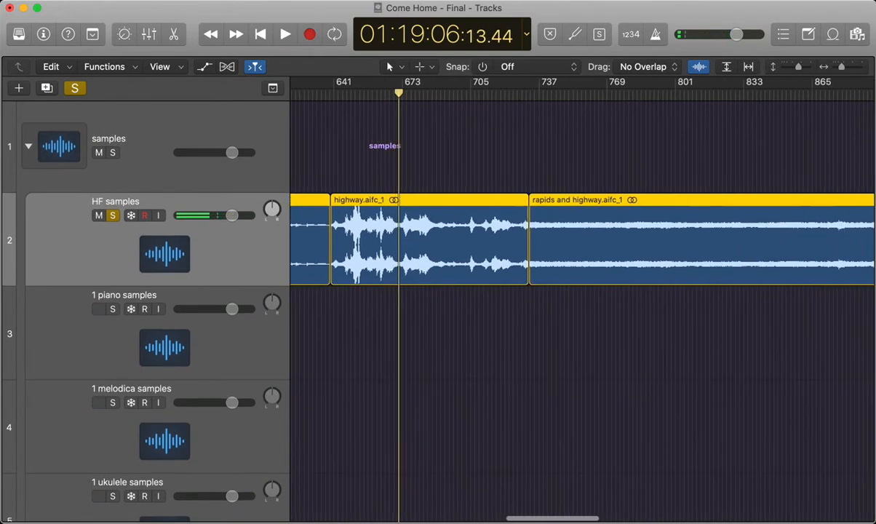
{"action": "scroll", "coordinate": [583, 306], "scroll_direction": "left", "scroll_amount": 2}
{"action": "left_click_drag", "start_coordinate": [475, 93], "coordinate": [484, 94]}
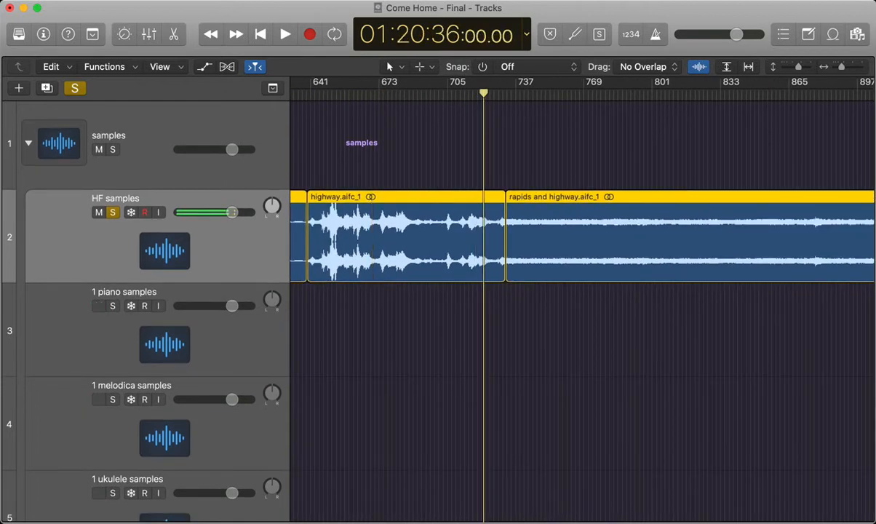
{"action": "key", "text": "space"}
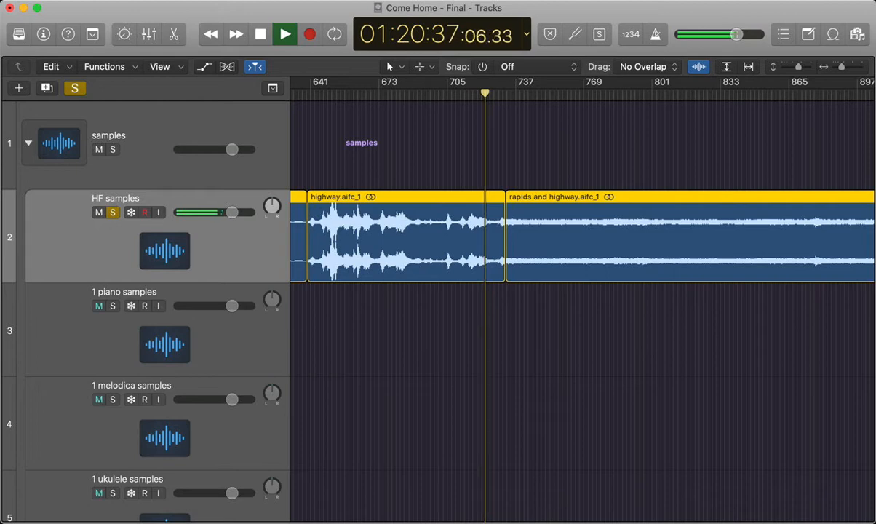
{"action": "key", "text": "space"}
Audition the rapids and highway region up to about 01:23:25.
{"action": "scroll", "coordinate": [582, 291], "scroll_direction": "right", "scroll_amount": 3}
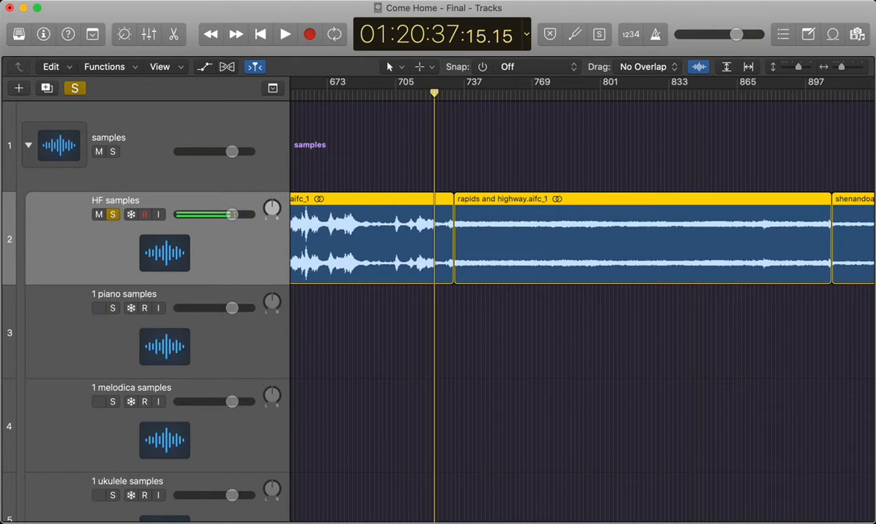
{"action": "scroll", "coordinate": [583, 291], "scroll_direction": "right", "scroll_amount": 9}
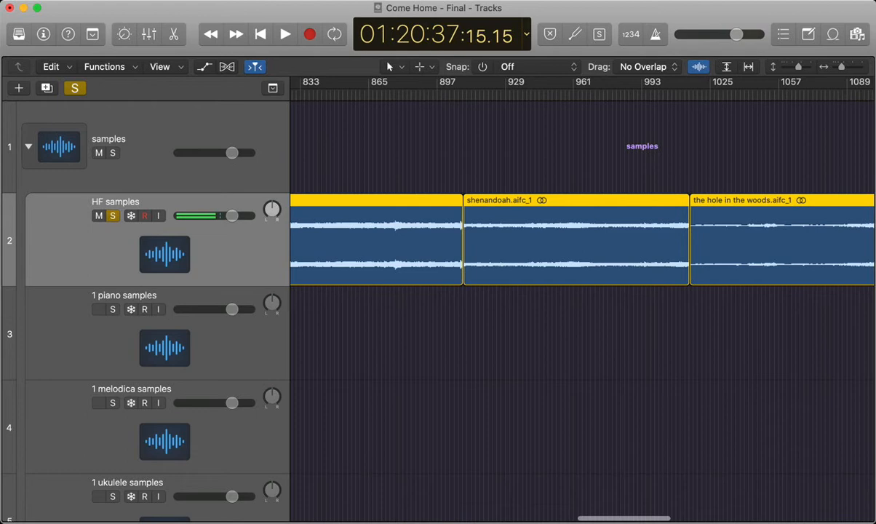
{"action": "scroll", "coordinate": [582, 291], "scroll_direction": "left", "scroll_amount": 3}
{"action": "key", "text": "space"}
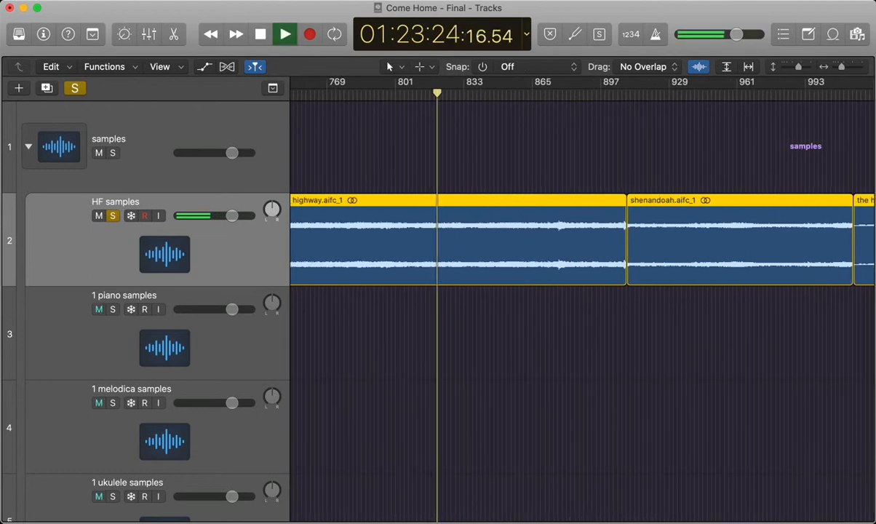
{"action": "key", "text": "space"}
Audition the shenandoah region on HF samples up to about 01:27:27.
{"action": "scroll", "coordinate": [582, 292], "scroll_direction": "right", "scroll_amount": 10}
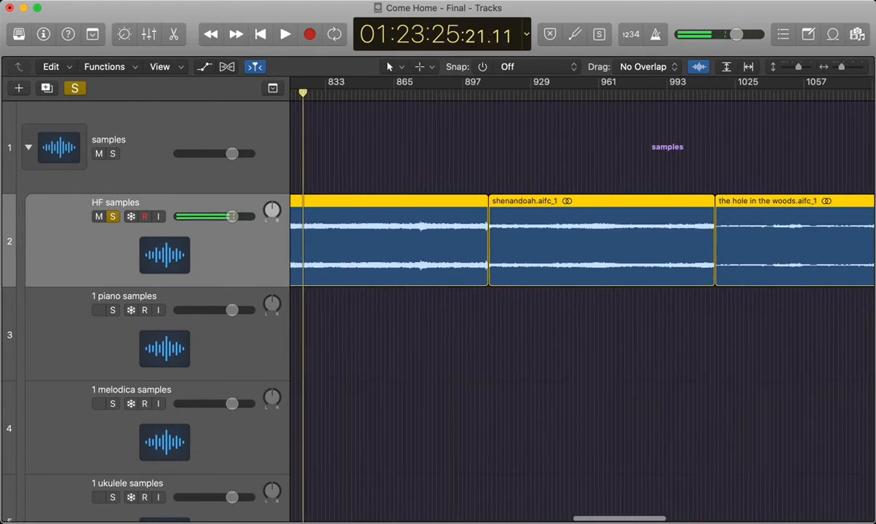
{"action": "scroll", "coordinate": [583, 291], "scroll_direction": "right", "scroll_amount": 2}
{"action": "key", "text": "space"}
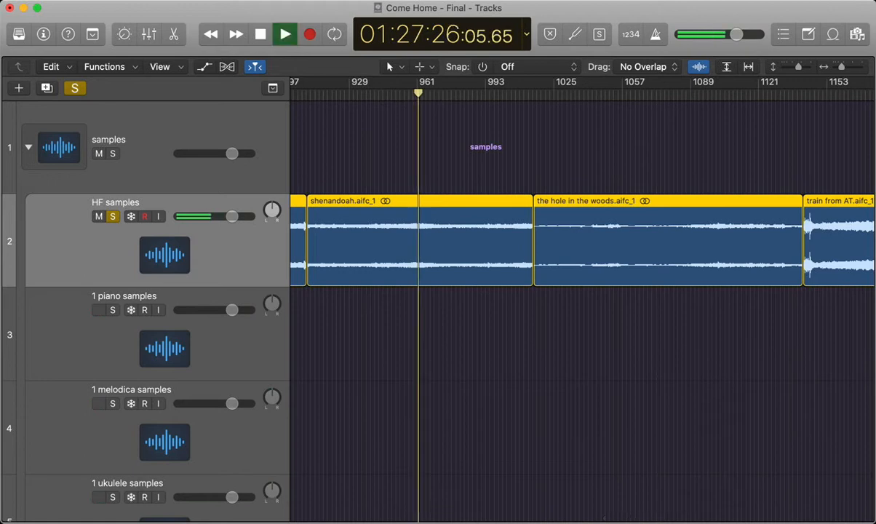
{"action": "key", "text": "space"}
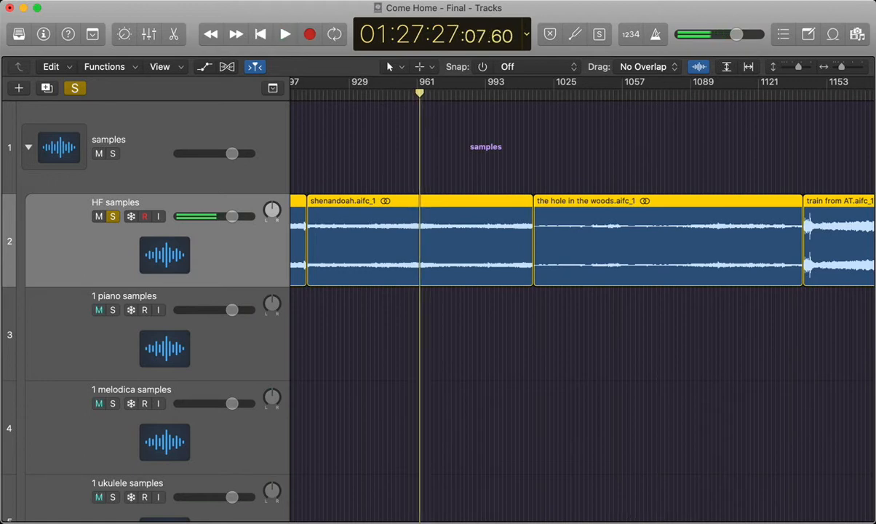
Play the hole in the woods region up to about 01:30:21.
{"action": "scroll", "coordinate": [583, 291], "scroll_direction": "right", "scroll_amount": 8}
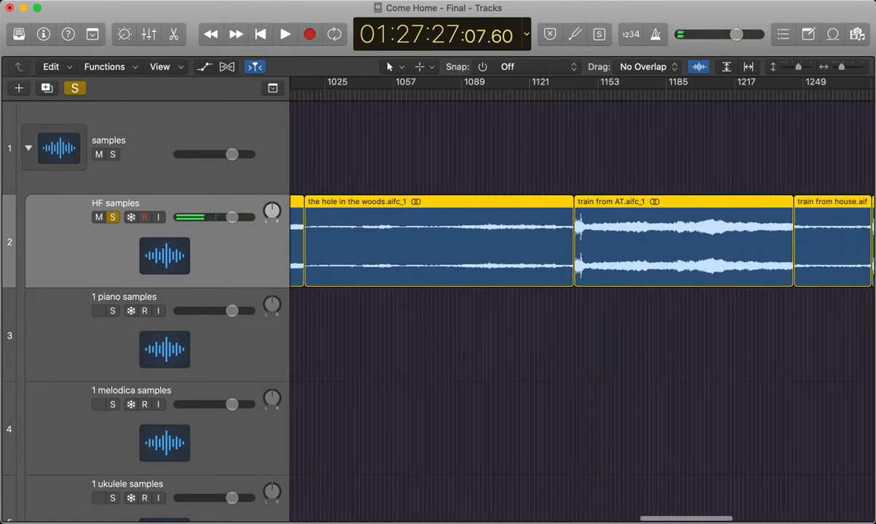
{"action": "double_click", "coordinate": [393, 94]}
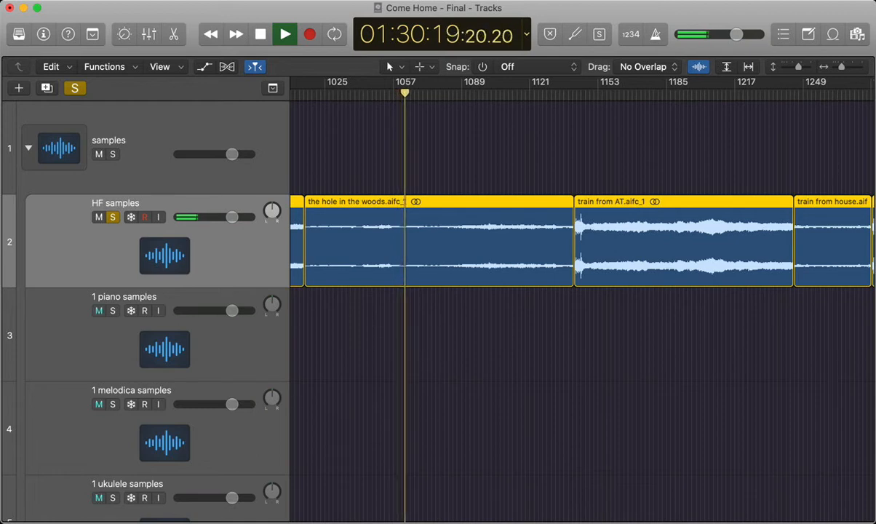
{"action": "scroll", "coordinate": [582, 292], "scroll_direction": "right", "scroll_amount": 10}
{"action": "key", "text": "space"}
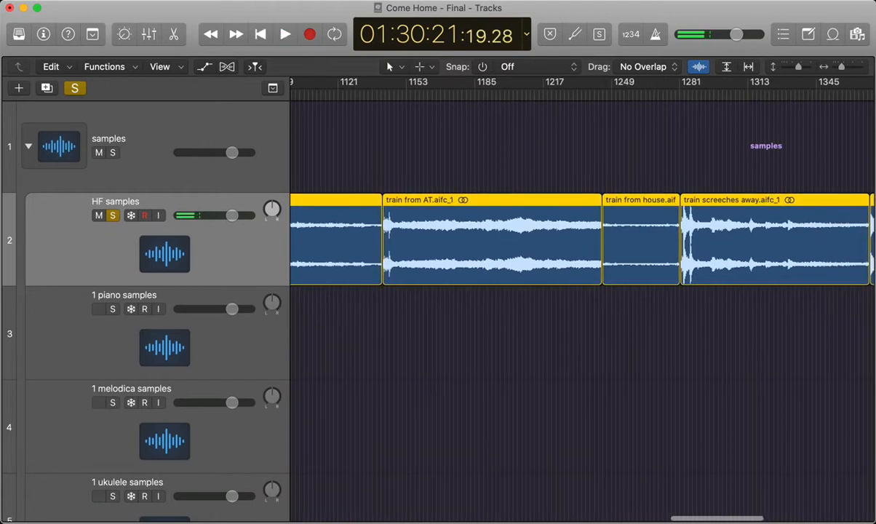
Audition several spots in the train from AT region, including 01:33:27 and its opening up to 01:32:54.
{"action": "double_click", "coordinate": [440, 94]}
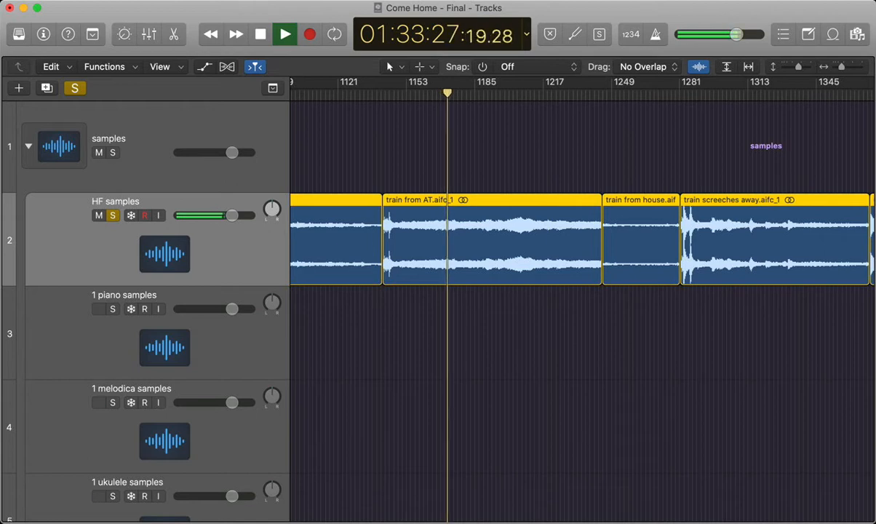
{"action": "left_click", "coordinate": [505, 94]}
{"action": "left_click", "coordinate": [386, 94]}
{"action": "left_click", "coordinate": [393, 94]}
{"action": "left_click", "coordinate": [406, 94]}
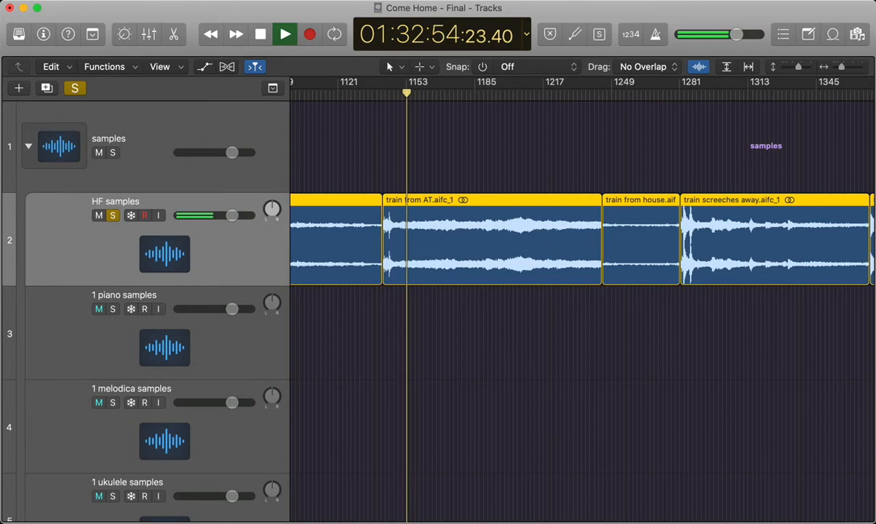
Play the train screeches away region from about 01:37:11.
{"action": "scroll", "coordinate": [582, 240], "scroll_direction": "right", "scroll_amount": 10}
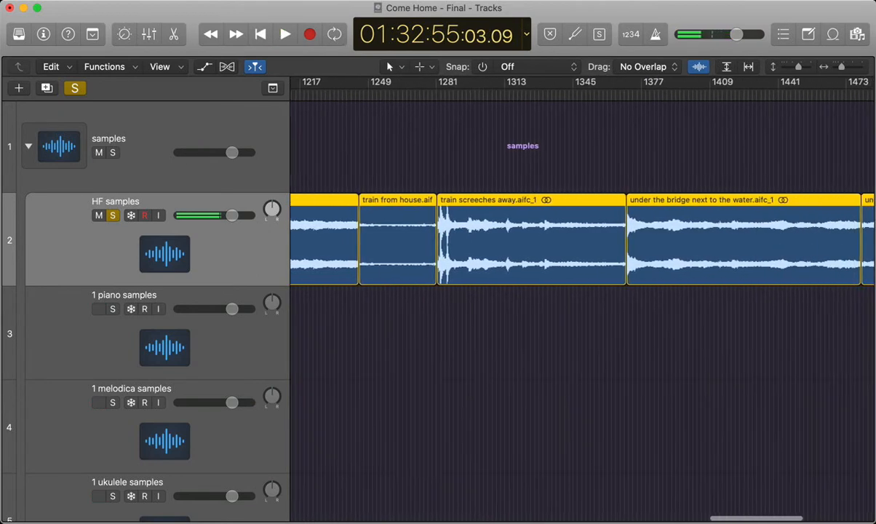
{"action": "scroll", "coordinate": [582, 240], "scroll_direction": "left", "scroll_amount": 4}
{"action": "left_click", "coordinate": [420, 94]}
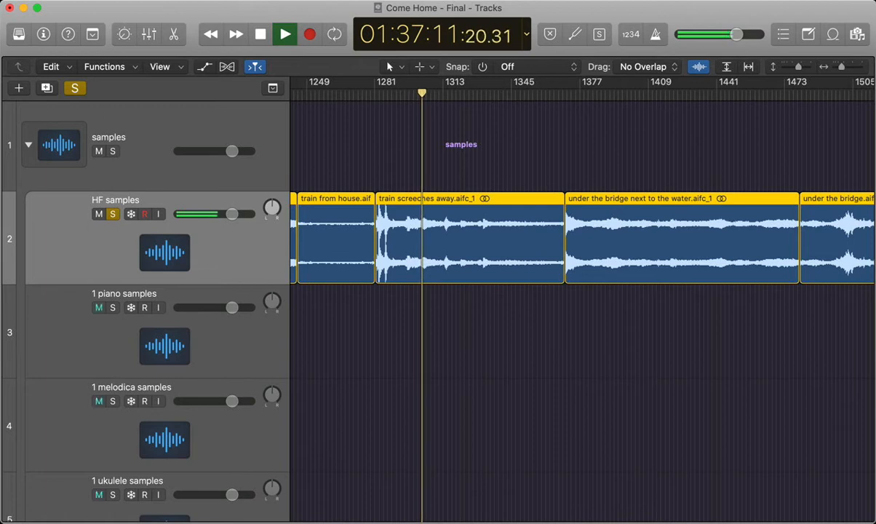
{"action": "scroll", "coordinate": [582, 291], "scroll_direction": "right", "scroll_amount": 3}
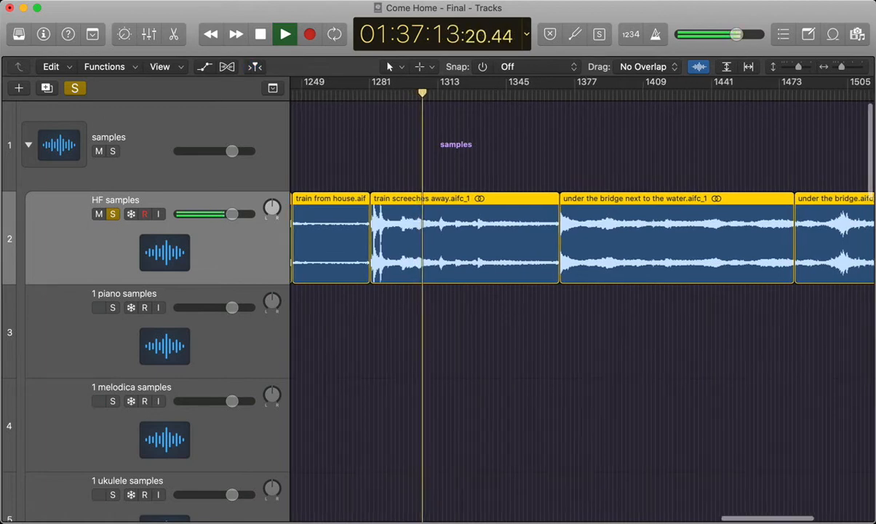
Play the under the bridge next to the water region on HF samples from about 01:40:17.
{"action": "key", "text": "space"}
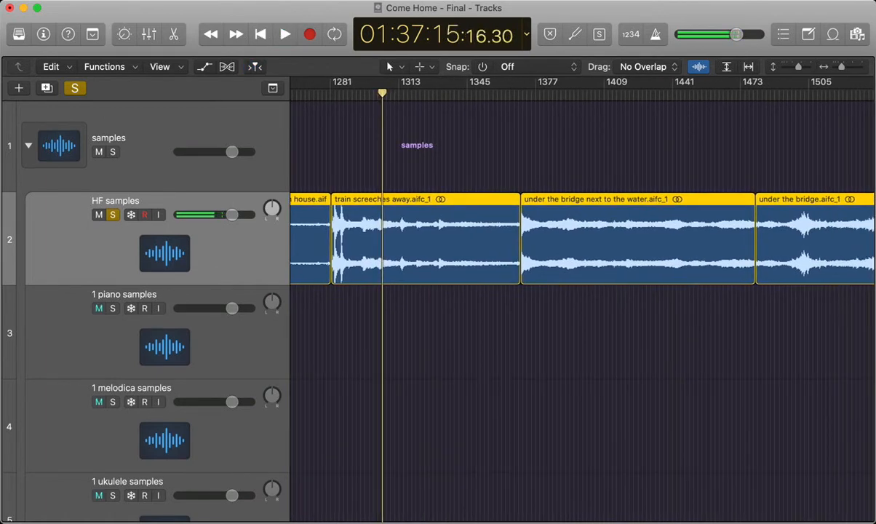
{"action": "scroll", "coordinate": [582, 291], "scroll_direction": "right", "scroll_amount": 4}
{"action": "left_click", "coordinate": [451, 94]}
{"action": "key", "text": "space"}
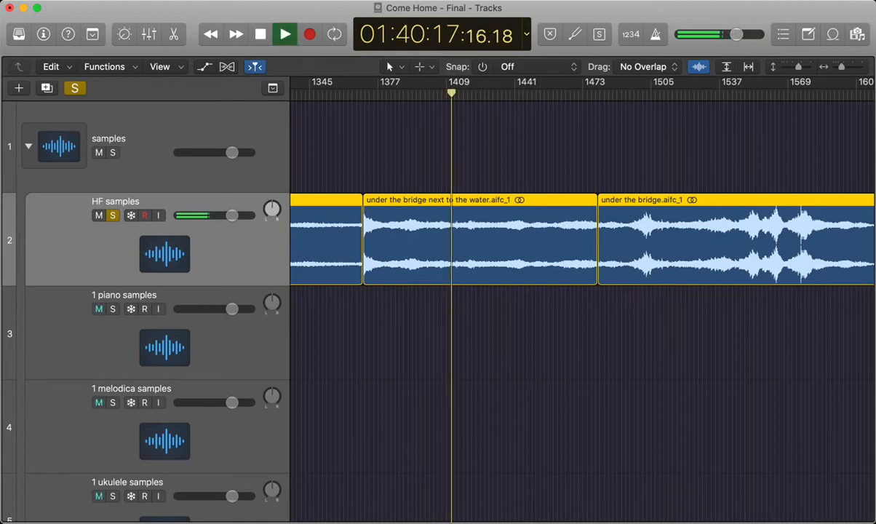
Audition the last under the bridge region on HF samples up to about 01:43:59.
{"action": "scroll", "coordinate": [582, 291], "scroll_direction": "right", "scroll_amount": 3}
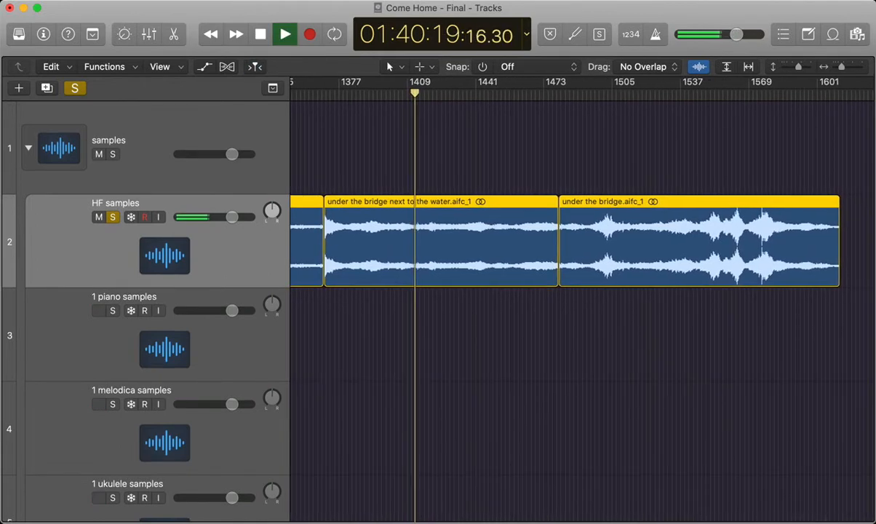
{"action": "left_click", "coordinate": [641, 94]}
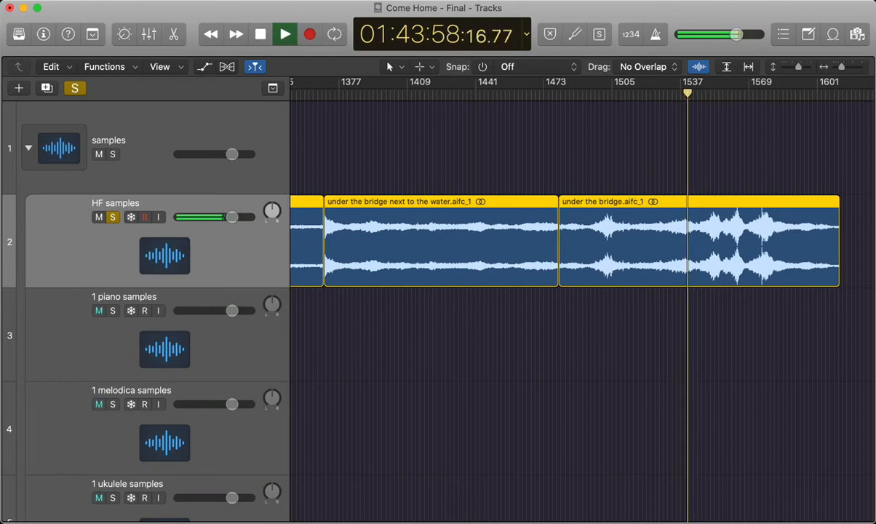
{"action": "key", "text": "space"}
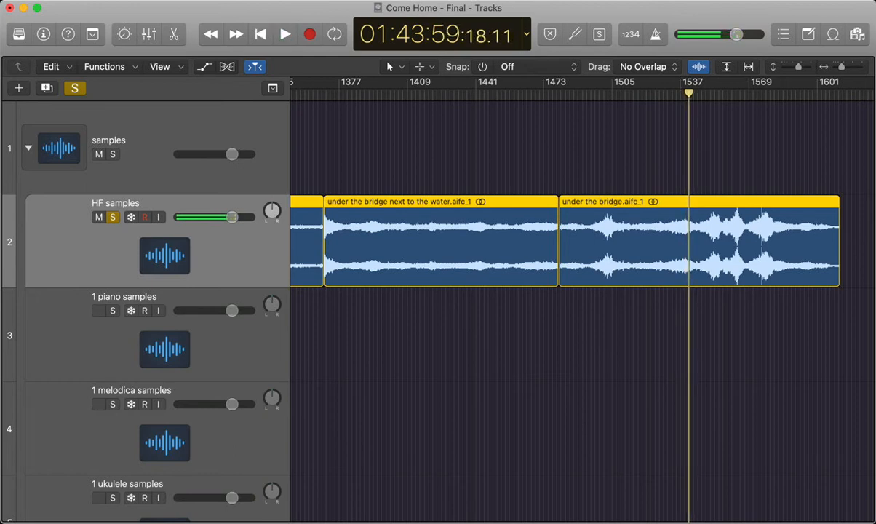
Move the project end marker to about bar 550.
{"action": "key", "text": "super+Left"}
{"action": "key", "text": "super+Left"}
{"action": "key", "text": "super+Left"}
{"action": "key", "text": "super+Left"}
{"action": "key", "text": "super+Left"}
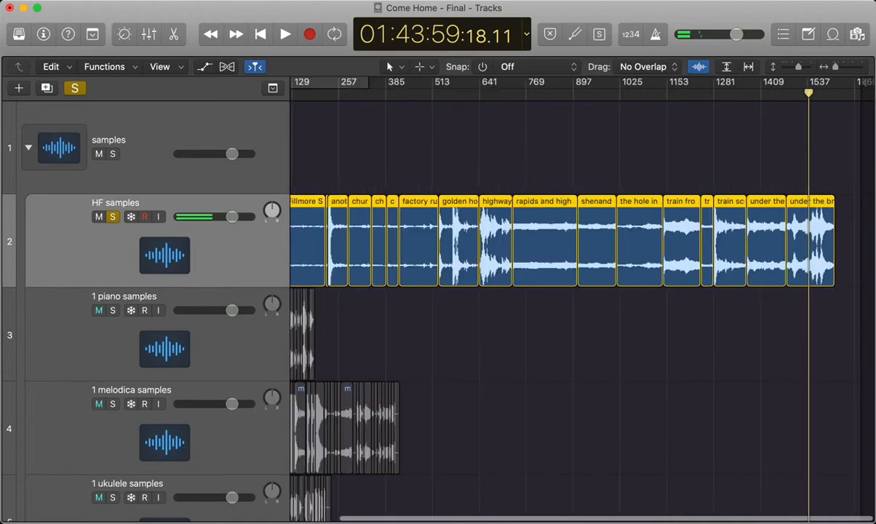
{"action": "scroll", "coordinate": [583, 313], "scroll_direction": "down", "scroll_amount": 5}
{"action": "scroll", "coordinate": [583, 313], "scroll_direction": "up", "scroll_amount": 5}
{"action": "left_click_drag", "start_coordinate": [813, 93], "coordinate": [497, 82]}
Look through the full track list from the samples stack down to 1 ukulele sampler.
{"action": "scroll", "coordinate": [583, 313], "scroll_direction": "up", "scroll_amount": 10}
{"action": "scroll", "coordinate": [583, 313], "scroll_direction": "down", "scroll_amount": 10}
{"action": "scroll", "coordinate": [583, 313], "scroll_direction": "down", "scroll_amount": 5}
{"action": "scroll", "coordinate": [582, 313], "scroll_direction": "down", "scroll_amount": 15}
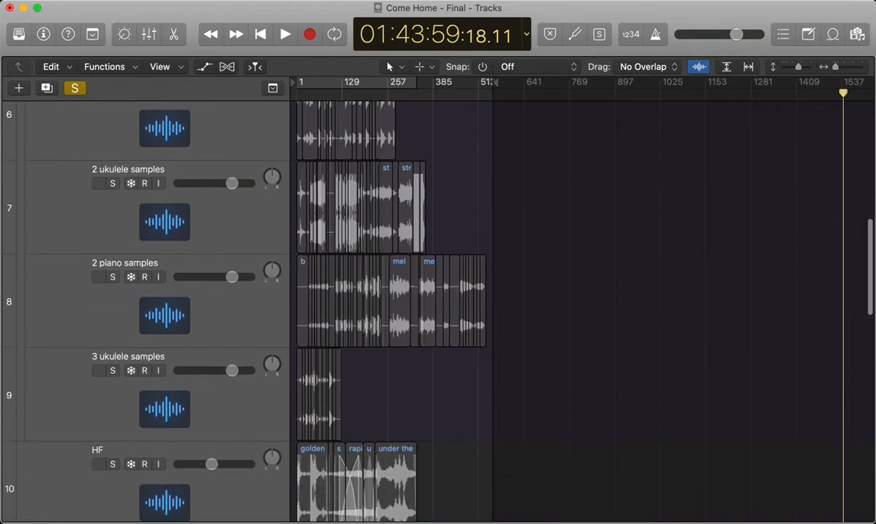
{"action": "scroll", "coordinate": [582, 313], "scroll_direction": "up", "scroll_amount": 10}
{"action": "scroll", "coordinate": [583, 313], "scroll_direction": "up", "scroll_amount": 10}
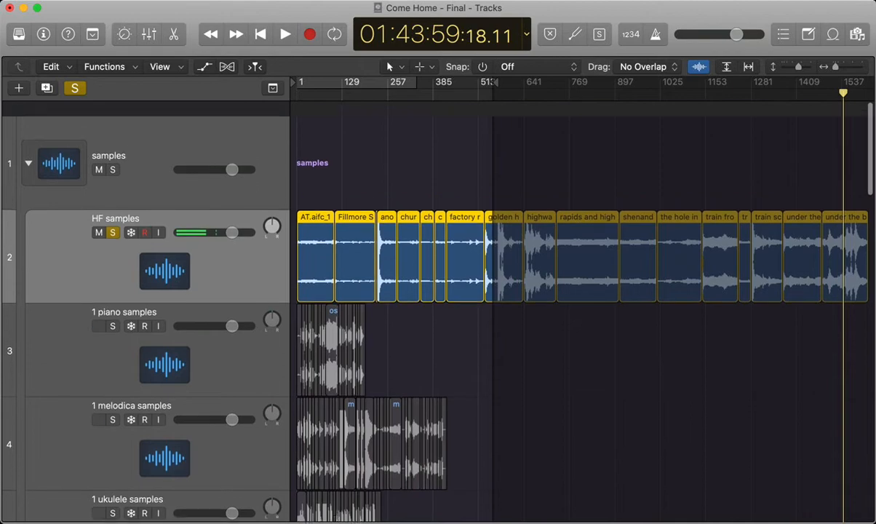
{"action": "scroll", "coordinate": [583, 313], "scroll_direction": "down", "scroll_amount": 15}
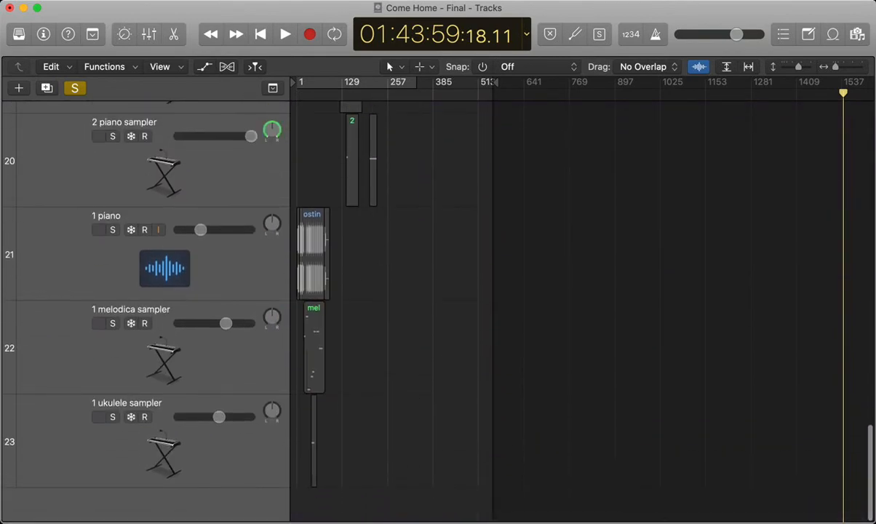
Collapse the samples track stack and enlarge the track heights so the arrangement's remaining tracks fill the view.
{"action": "key", "text": "z"}
{"action": "scroll", "coordinate": [583, 313], "scroll_direction": "up", "scroll_amount": 3}
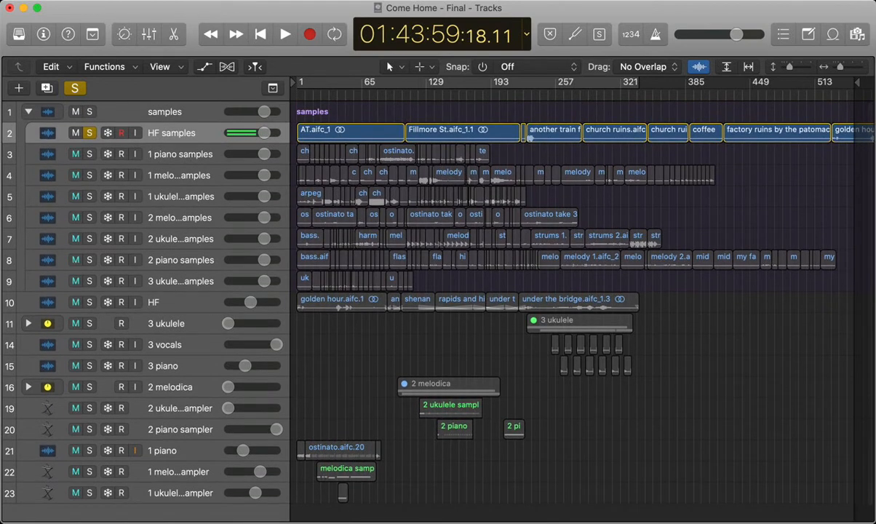
{"action": "left_click", "coordinate": [28, 112]}
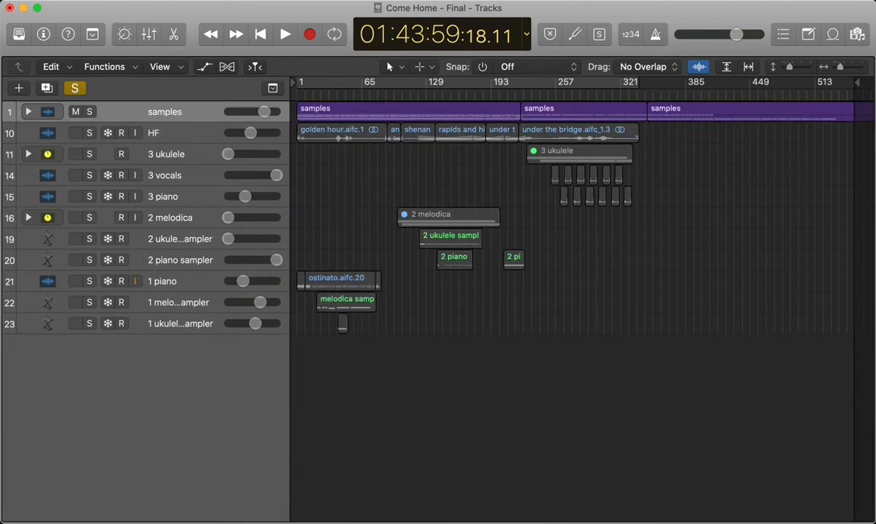
{"action": "key", "text": "super+Down"}
{"action": "key", "text": "super+Down"}
{"action": "key", "text": "super+Down"}
{"action": "key", "text": "super+Down"}
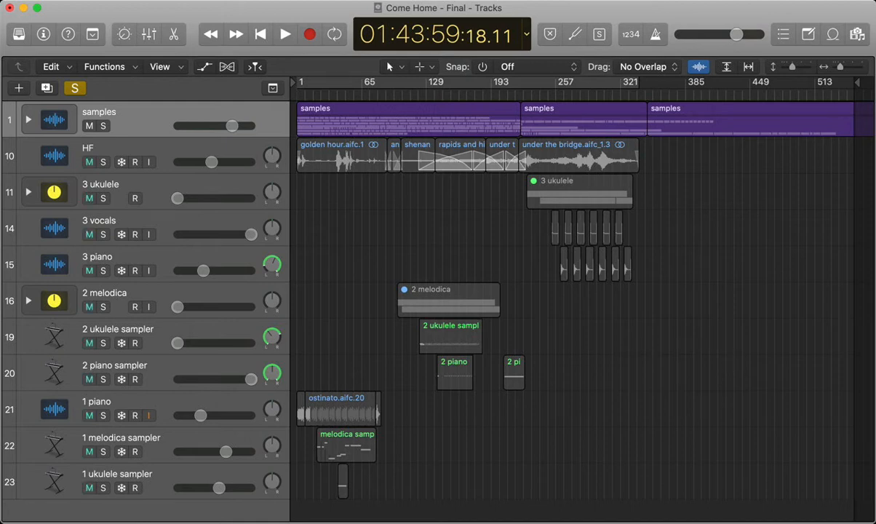
Expand the samples stack, turn off solo on HF samples, and mute all tracks from HF samples through 3 ukulele samples.
{"action": "left_click", "coordinate": [29, 119]}
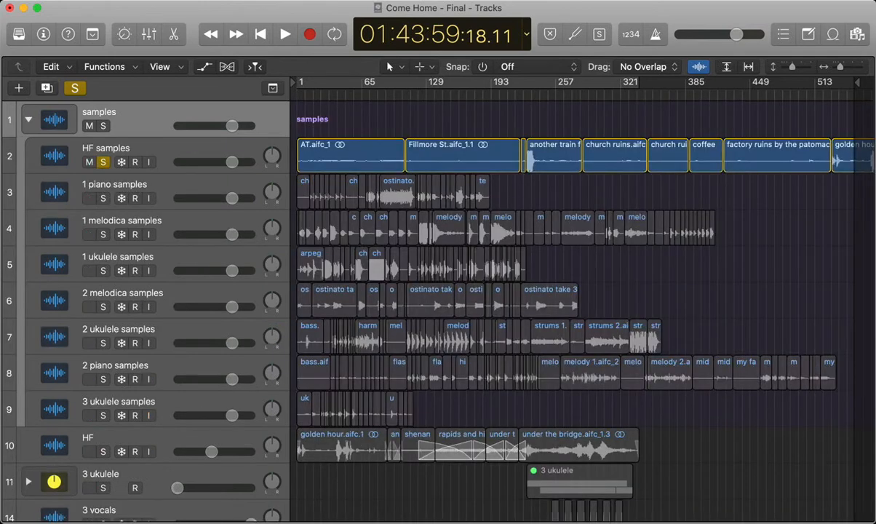
{"action": "left_click", "coordinate": [103, 163]}
{"action": "left_click", "coordinate": [106, 149]}
{"action": "scroll", "coordinate": [106, 148], "scroll_direction": "down", "scroll_amount": 1}
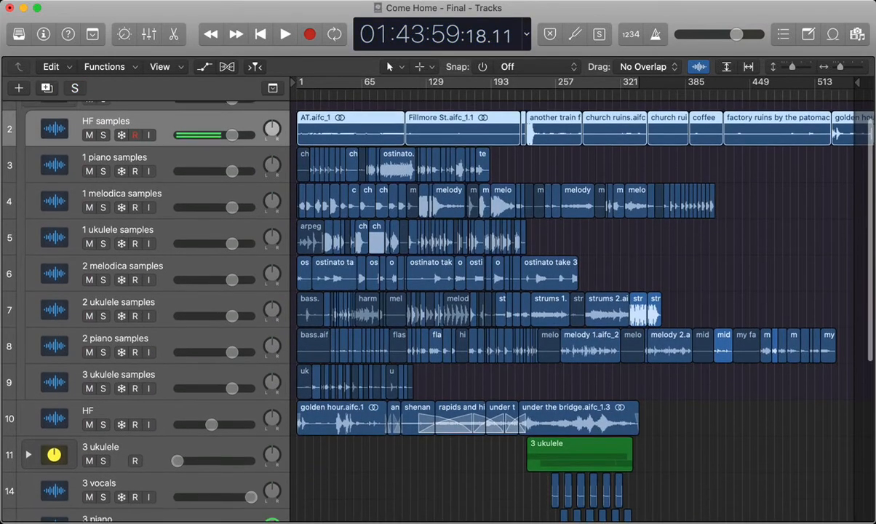
{"action": "left_click", "coordinate": [118, 373], "text": "shift"}
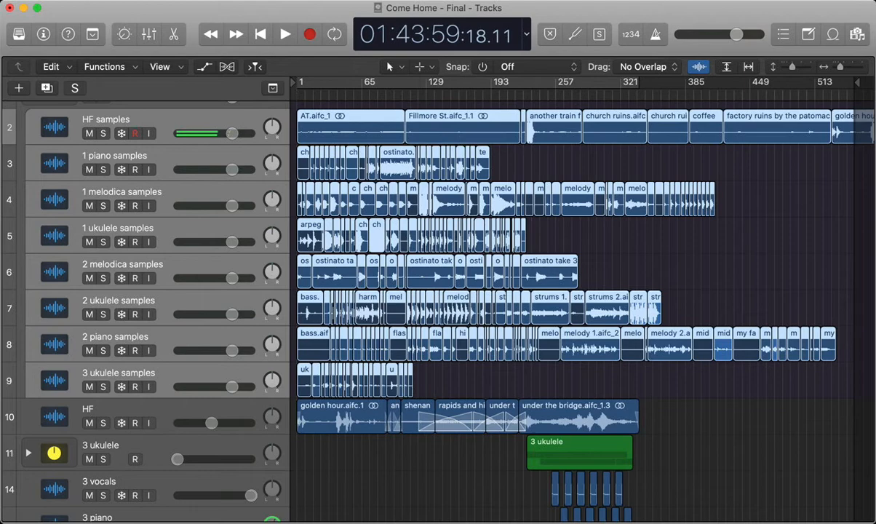
{"action": "left_click", "coordinate": [90, 387]}
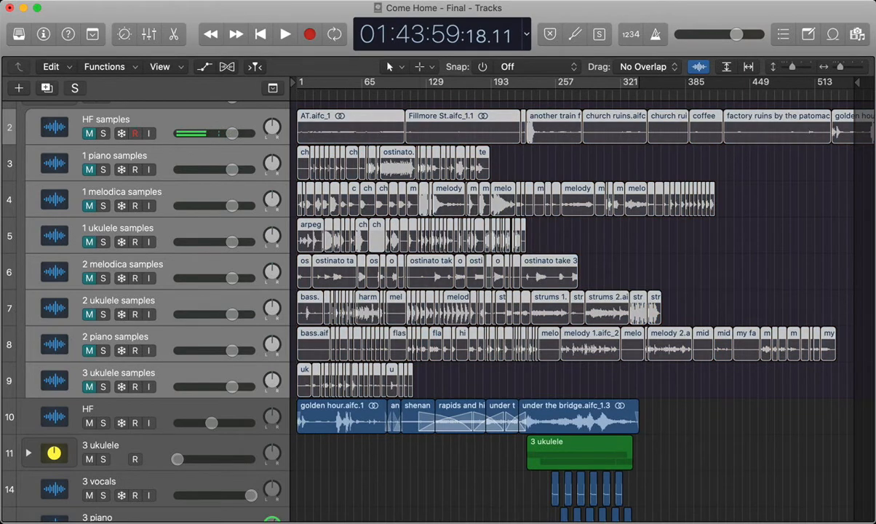
Collapse the samples stack and move the project end marker to about bar 350.
{"action": "scroll", "coordinate": [412, 293], "scroll_direction": "up", "scroll_amount": 1}
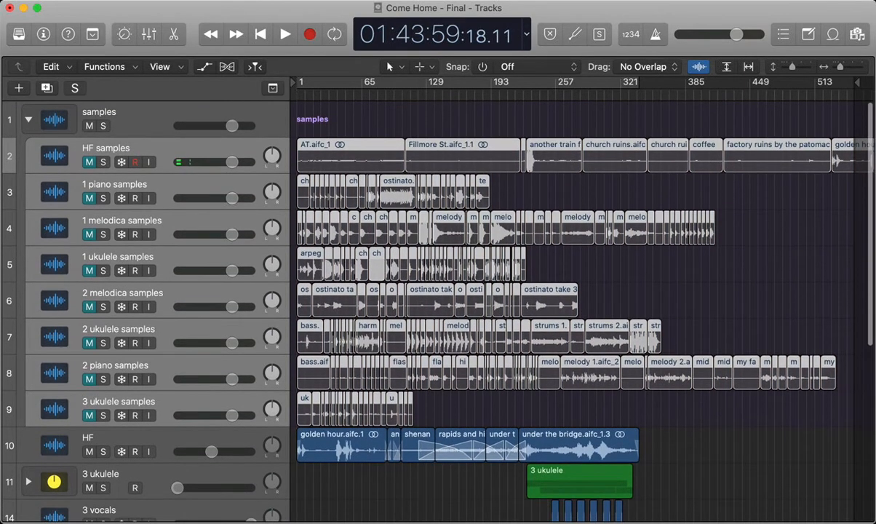
{"action": "left_click", "coordinate": [29, 120]}
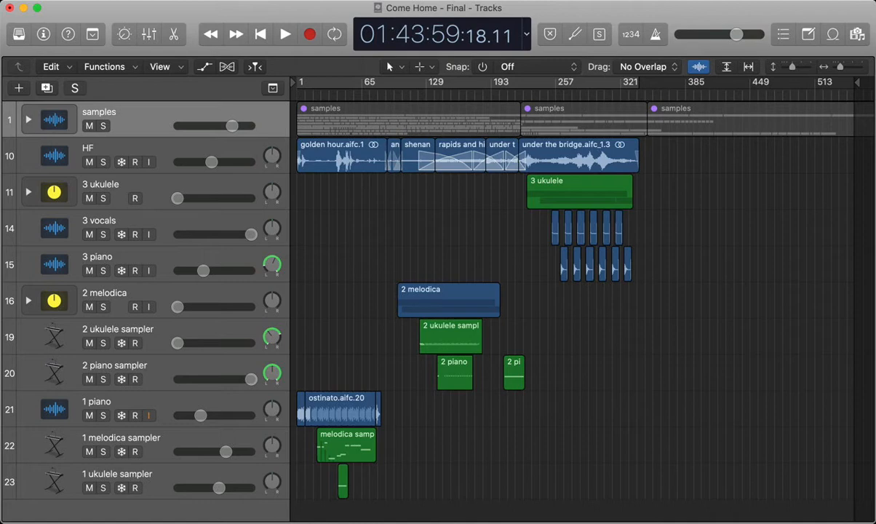
{"action": "left_click_drag", "start_coordinate": [855, 82], "coordinate": [654, 82]}
{"action": "mouse_move", "coordinate": [841, 67]}
{"action": "left_mouse_down"}
{"action": "mouse_move", "coordinate": [852, 67]}
{"action": "mouse_move", "coordinate": [841, 67]}
{"action": "left_mouse_up"}
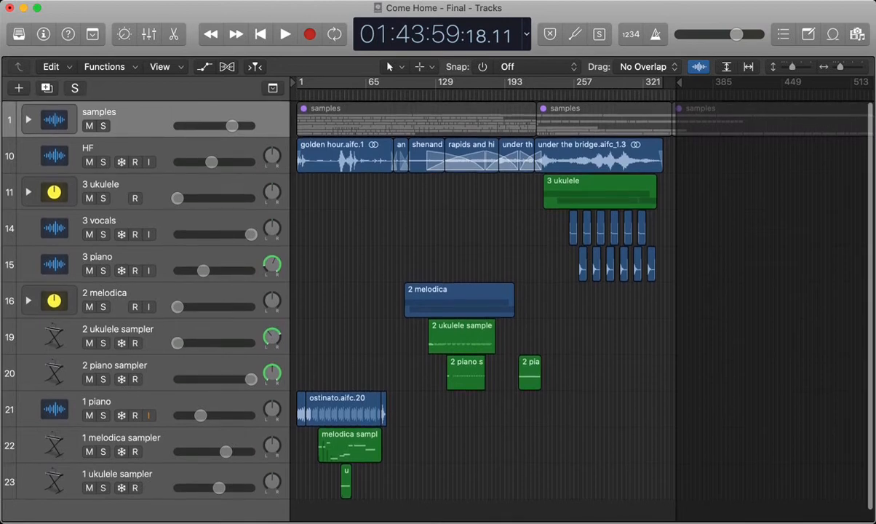
Scrub the playhead through the arrangement to 01:04:15 and back to about 01:00:34.
{"action": "left_click_drag", "start_coordinate": [339, 94], "coordinate": [458, 94]}
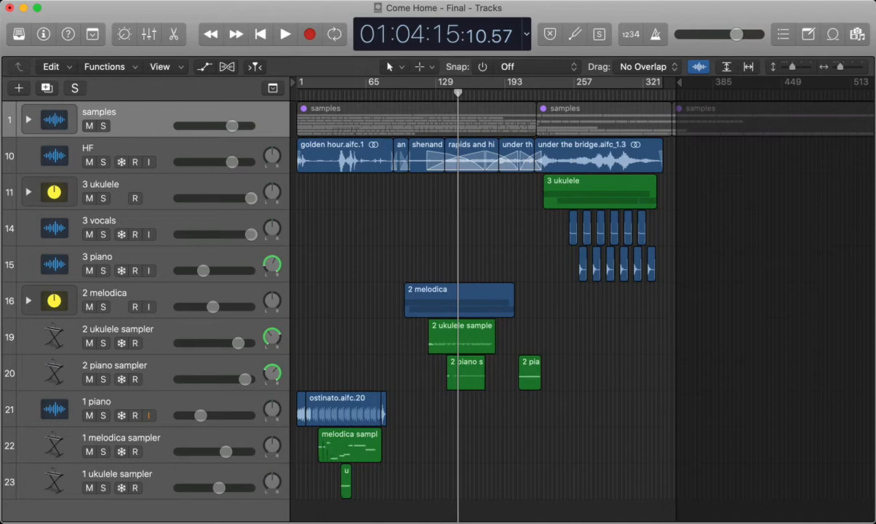
{"action": "left_click_drag", "start_coordinate": [458, 94], "coordinate": [318, 94]}
{"action": "key", "text": "super+Right"}
{"action": "key", "text": "super+Right"}
{"action": "key", "text": "super+Right"}
{"action": "key", "text": "super+Right"}
{"action": "key", "text": "super+Right"}
{"action": "key", "text": "super+Left"}
{"action": "key", "text": "super+Left"}
{"action": "key", "text": "super+Left"}
{"action": "key", "text": "super+Left"}
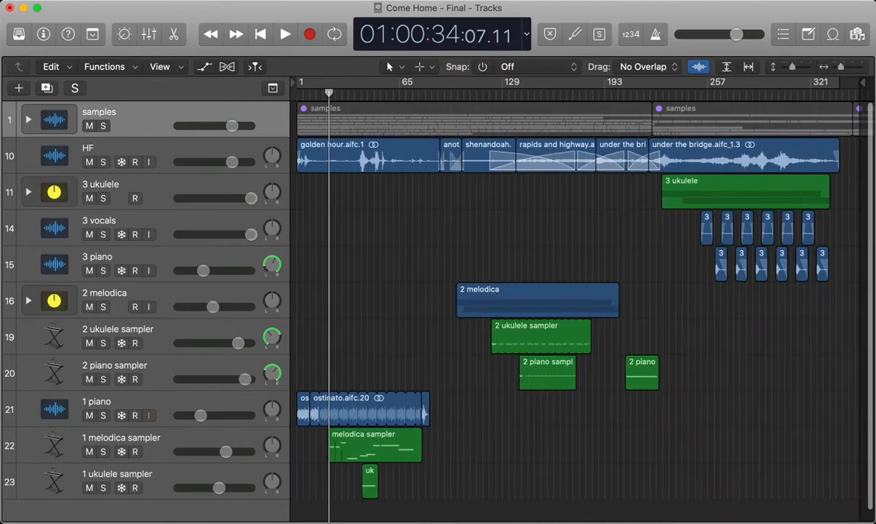
{"action": "scroll", "coordinate": [575, 305], "scroll_direction": "up", "scroll_amount": 8}
{"action": "scroll", "coordinate": [575, 306], "scroll_direction": "down", "scroll_amount": 8}
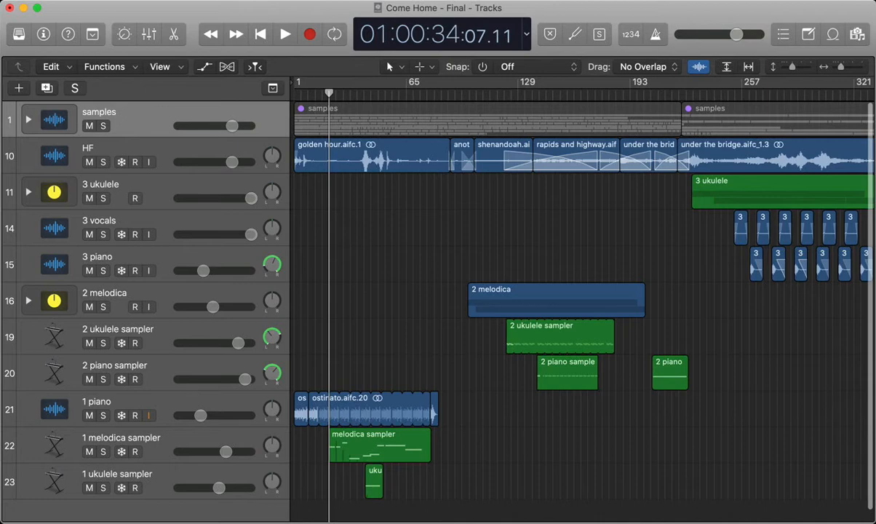
Return the playhead to the start of the project and briefly play the opening.
{"action": "key", "text": "Return"}
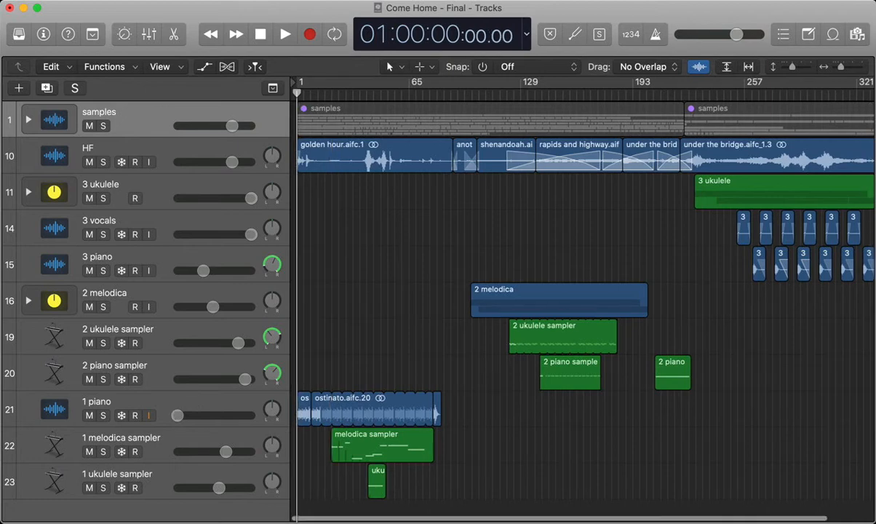
{"action": "key", "text": "super+Right"}
{"action": "key", "text": "super+Right"}
{"action": "key", "text": "super+Right"}
{"action": "key", "text": "super+Right"}
{"action": "key", "text": "super+Right"}
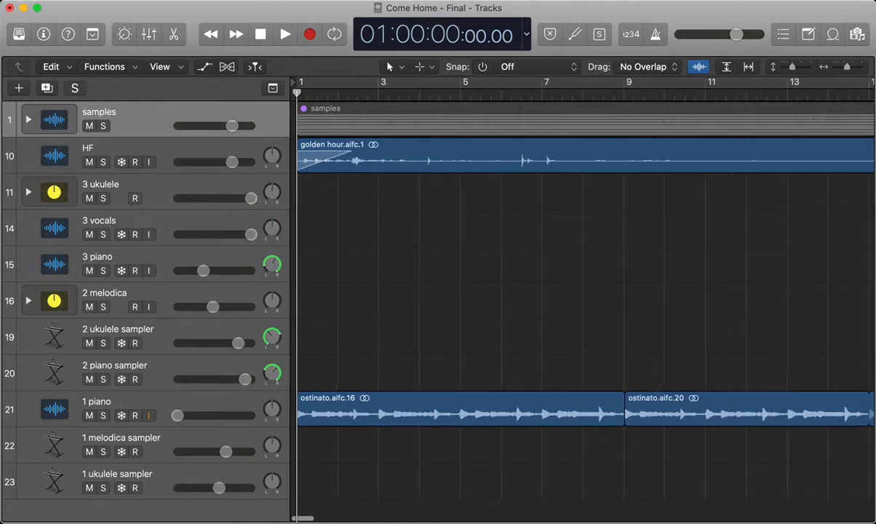
{"action": "key", "text": "space"}
{"action": "key", "text": "space"}
Solo the HF track, play its golden hour region up to about 01:00:11, and turn the solo off.
{"action": "key", "text": "s"}
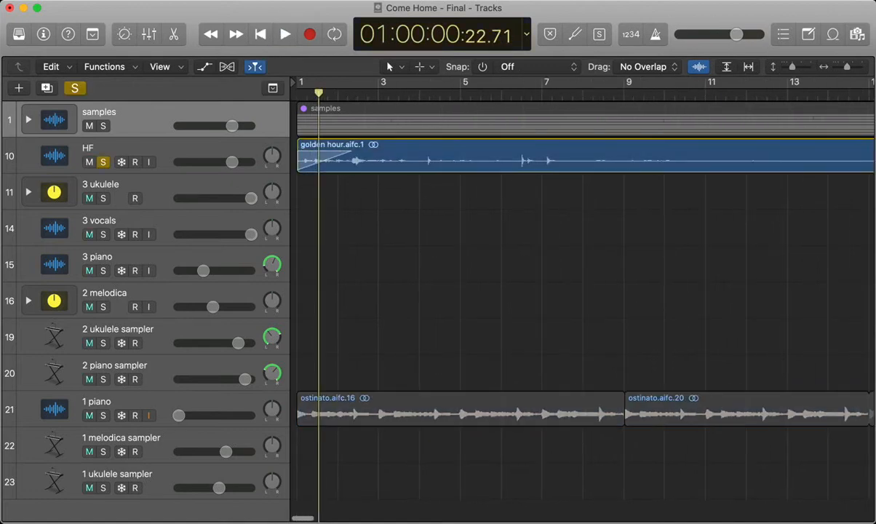
{"action": "key", "text": "space"}
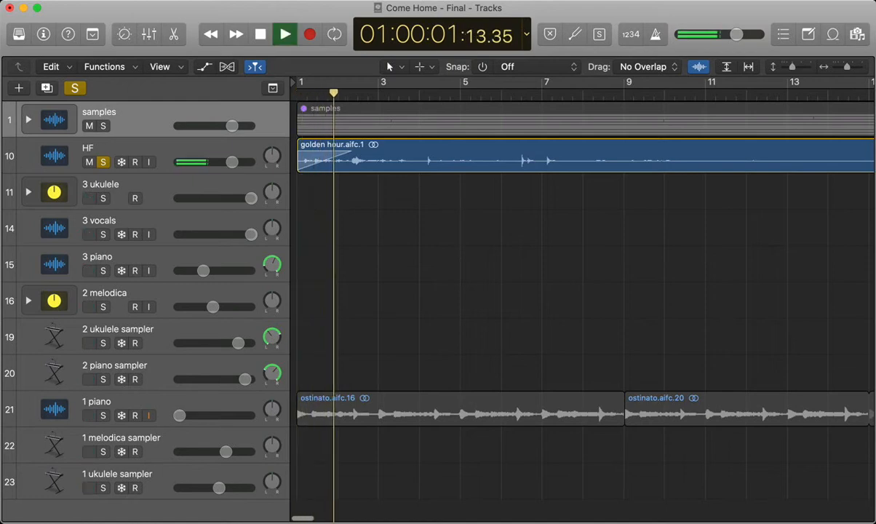
{"action": "scroll", "coordinate": [585, 291], "scroll_direction": "down", "scroll_amount": 10}
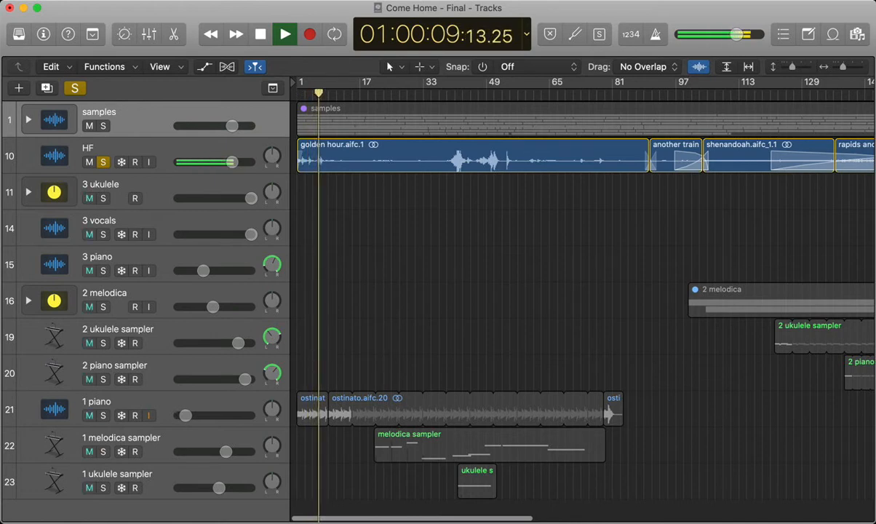
{"action": "key", "text": "space"}
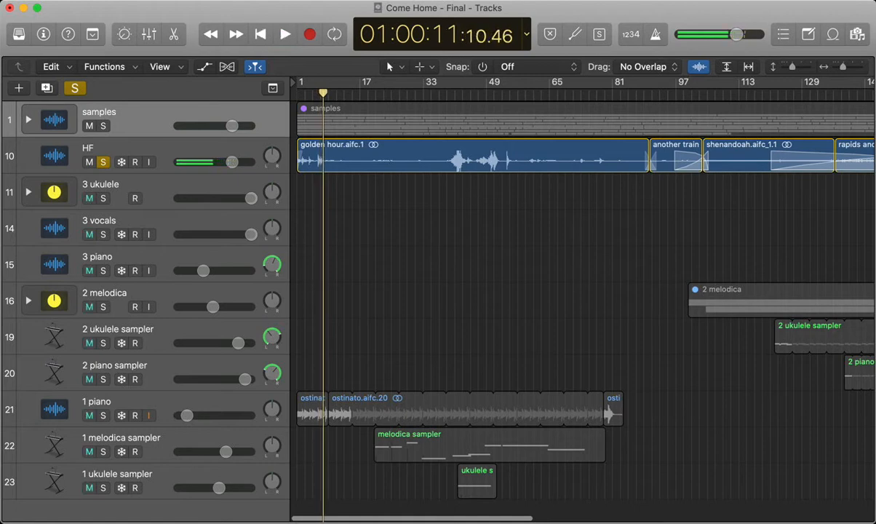
{"action": "key", "text": "s"}
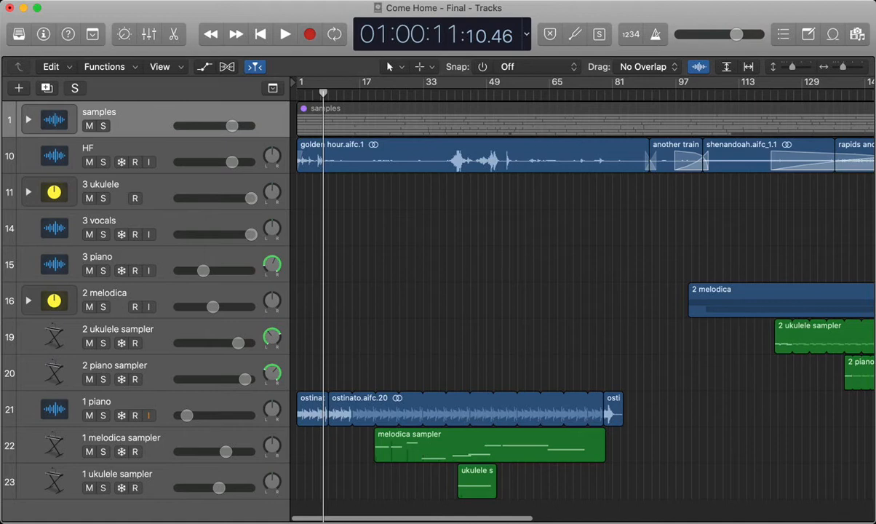
Select the HF track, clear its region selection, and view the whole arrangement.
{"action": "scroll", "coordinate": [582, 291], "scroll_direction": "down", "scroll_amount": 2}
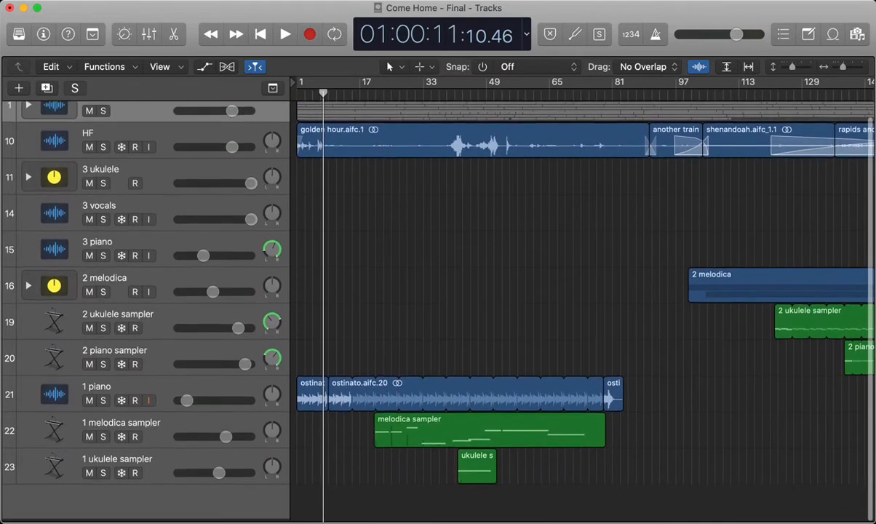
{"action": "scroll", "coordinate": [582, 291], "scroll_direction": "up", "scroll_amount": 2}
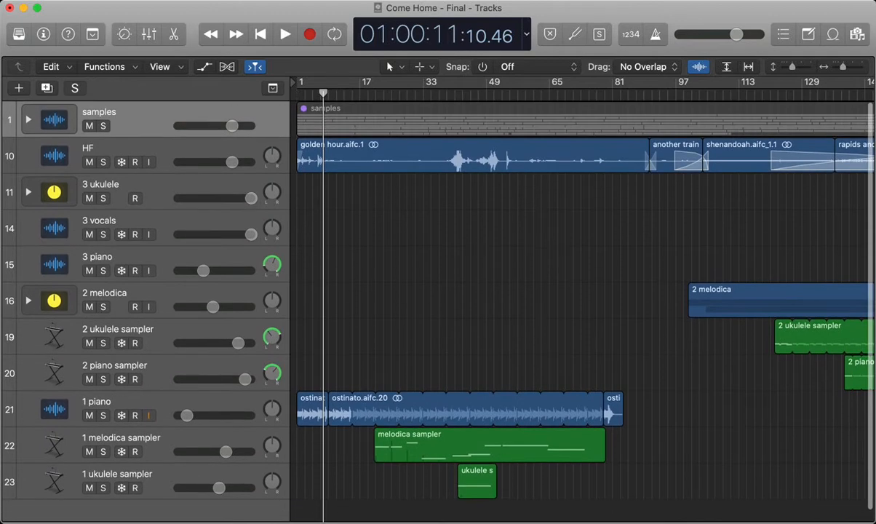
{"action": "left_click", "coordinate": [145, 149]}
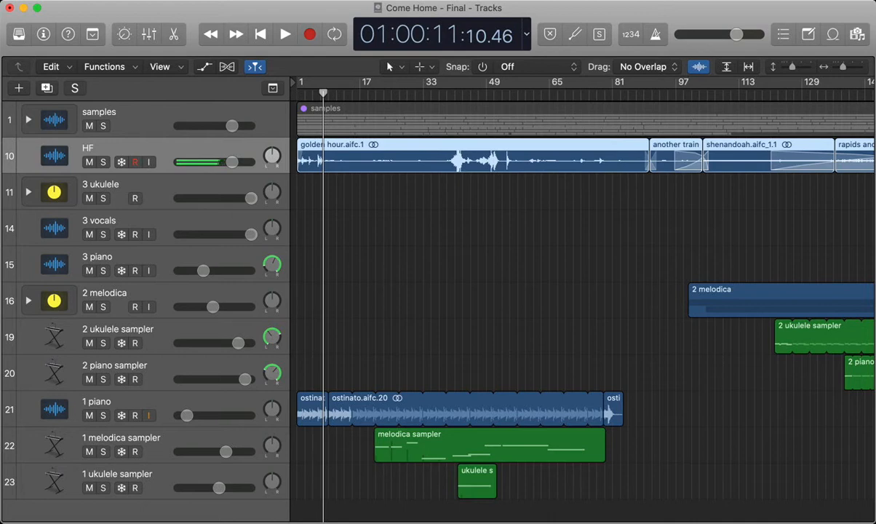
{"action": "left_click", "coordinate": [546, 291]}
{"action": "key", "text": "z"}
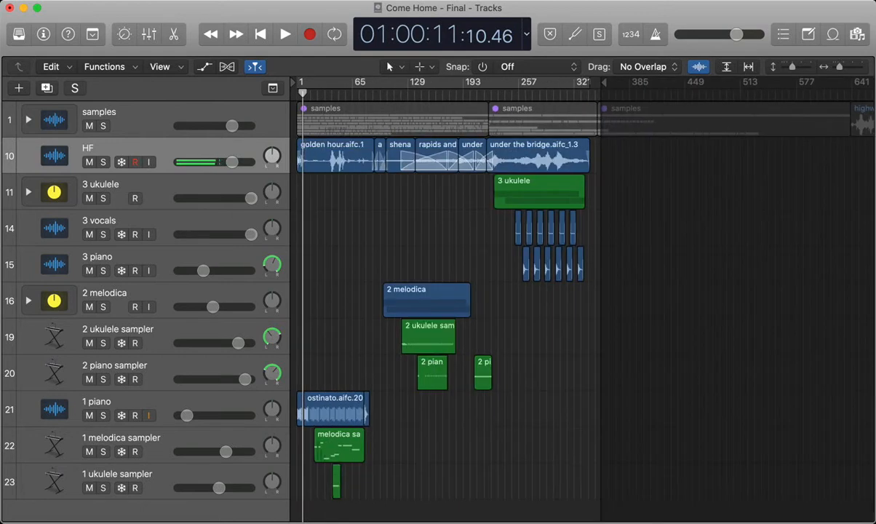
Reselect the HF track's regions and look closely at the golden hour region alongside the first section's parts.
{"action": "left_click", "coordinate": [146, 149]}
{"action": "key", "text": "super+Right"}
{"action": "key", "text": "super+Right"}
{"action": "key", "text": "super+Right"}
{"action": "key", "text": "super+Right"}
{"action": "key", "text": "super+Right"}
{"action": "key", "text": "super+Right"}
{"action": "key", "text": "super+Right"}
{"action": "key", "text": "super+Right"}
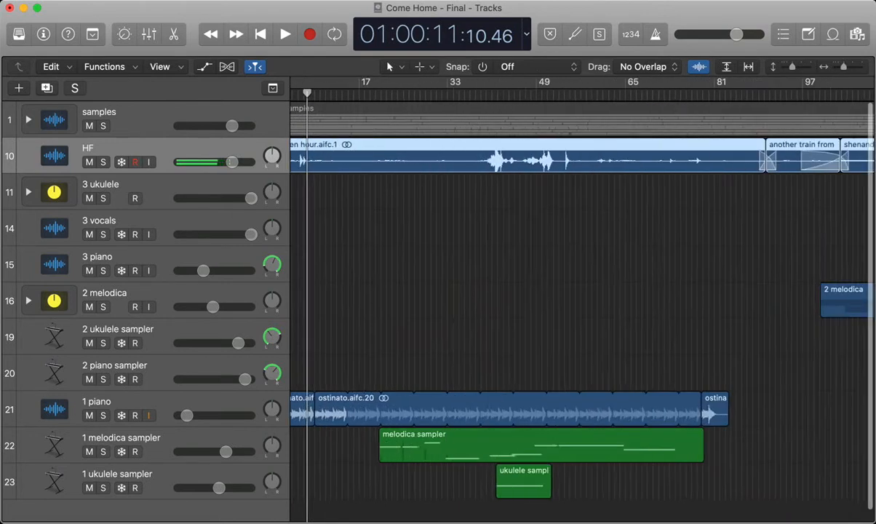
Deselect the HF regions and look over the arrangement's first and second sections.
{"action": "left_click", "coordinate": [546, 291]}
{"action": "key", "text": "super+Left"}
{"action": "key", "text": "super+Left"}
{"action": "key", "text": "super+Left"}
{"action": "key", "text": "super+Left"}
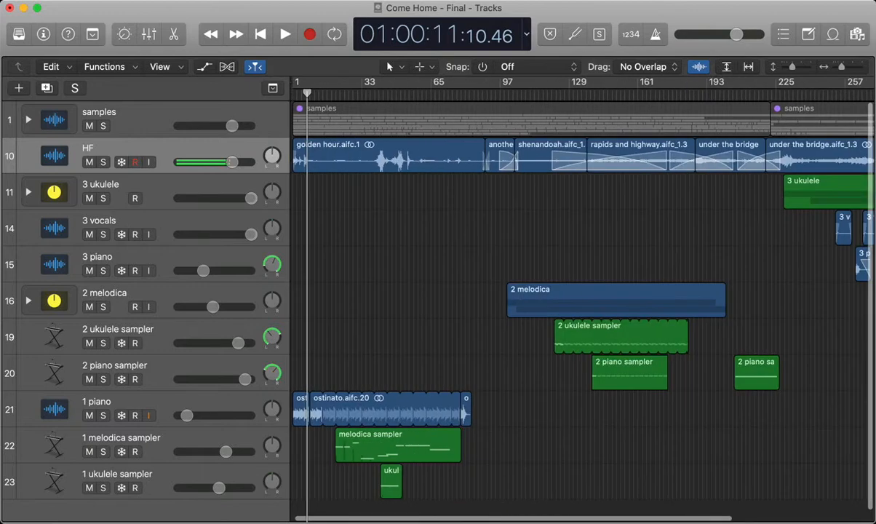
Look over the full arrangement and the golden hour region alongside the first section's piano, melodica and ukulele parts.
{"action": "scroll", "coordinate": [546, 291], "scroll_direction": "right", "scroll_amount": 2}
{"action": "scroll", "coordinate": [546, 291], "scroll_direction": "down", "scroll_amount": 5}
{"action": "scroll", "coordinate": [546, 291], "scroll_direction": "up", "scroll_amount": 3}
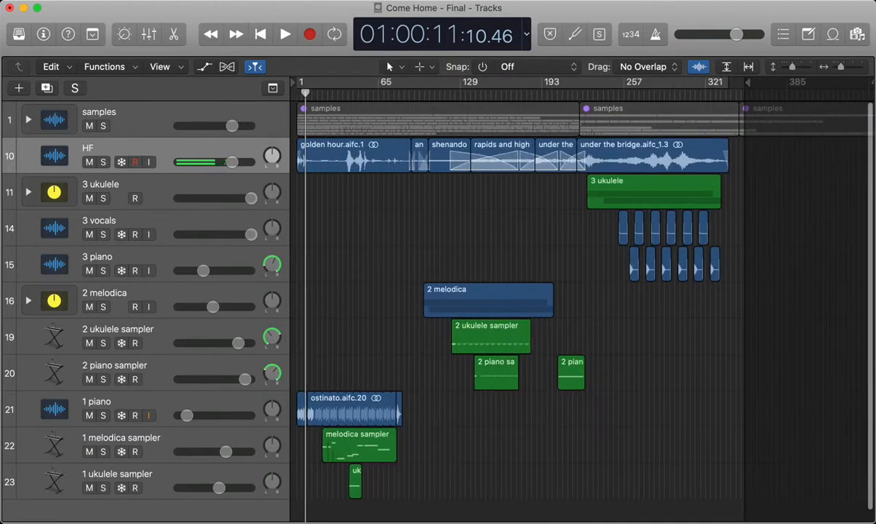
{"action": "key", "text": "super+Right"}
{"action": "key", "text": "super+Right"}
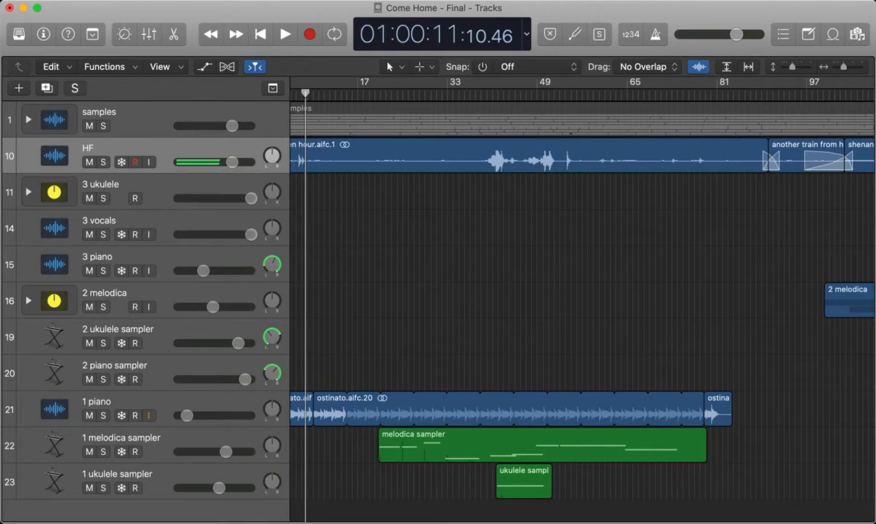
{"action": "key", "text": "super+Left"}
{"action": "key", "text": "super+Left"}
Select the golden hour region, show the mixer, and open the HF track's Compressor below the HF waveform.
{"action": "left_click", "coordinate": [386, 154]}
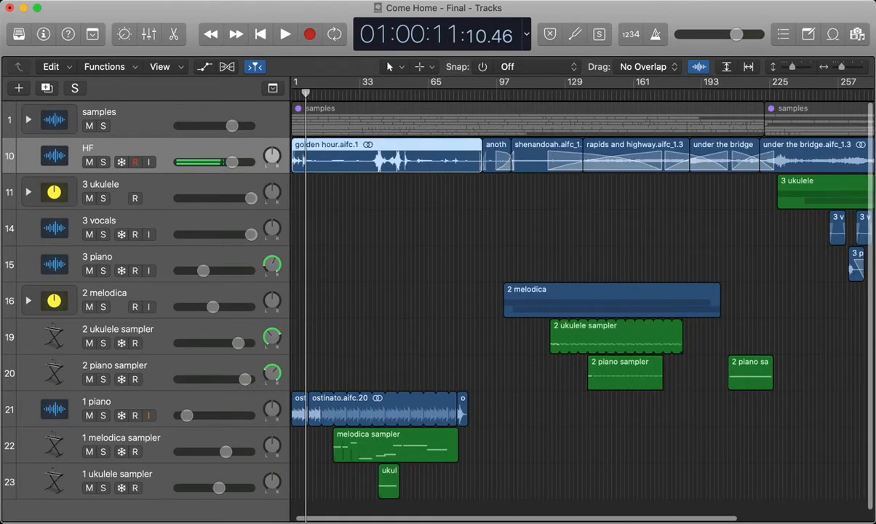
{"action": "key", "text": "a"}
{"action": "key", "text": "a"}
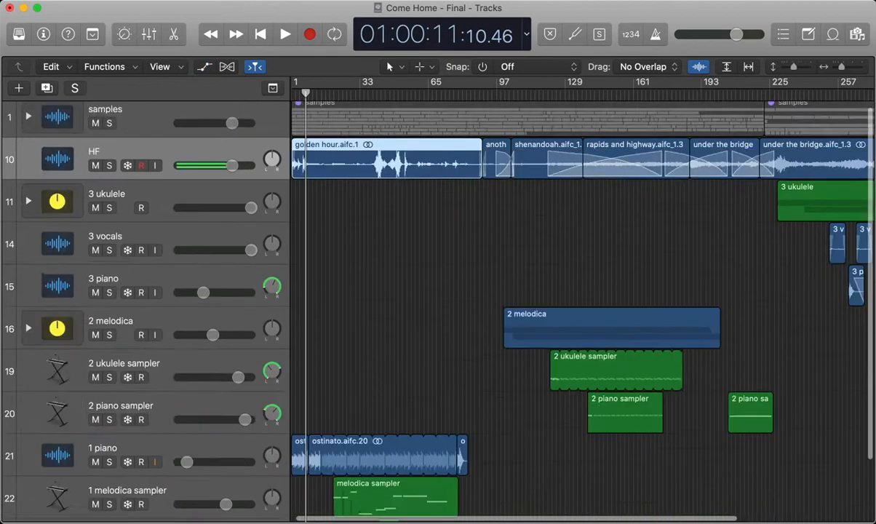
{"action": "key", "text": "x"}
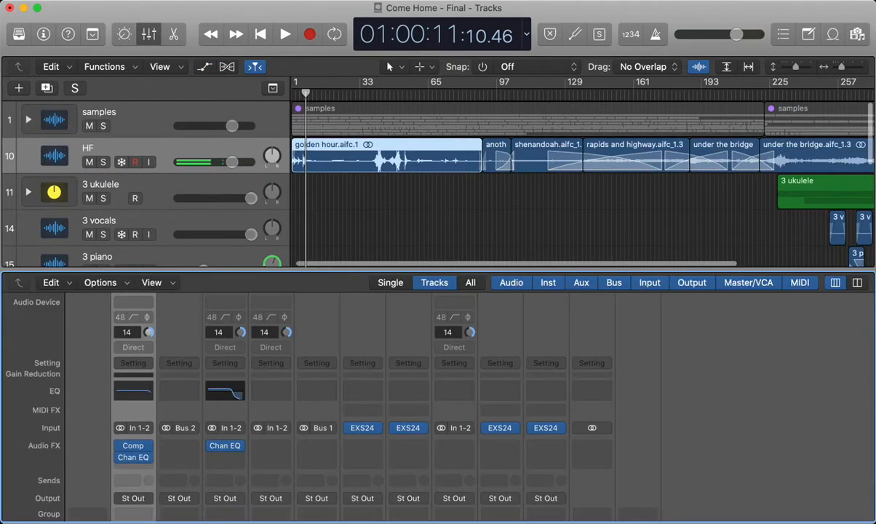
{"action": "mouse_move", "coordinate": [134, 445]}
{"action": "left_click", "coordinate": [134, 446]}
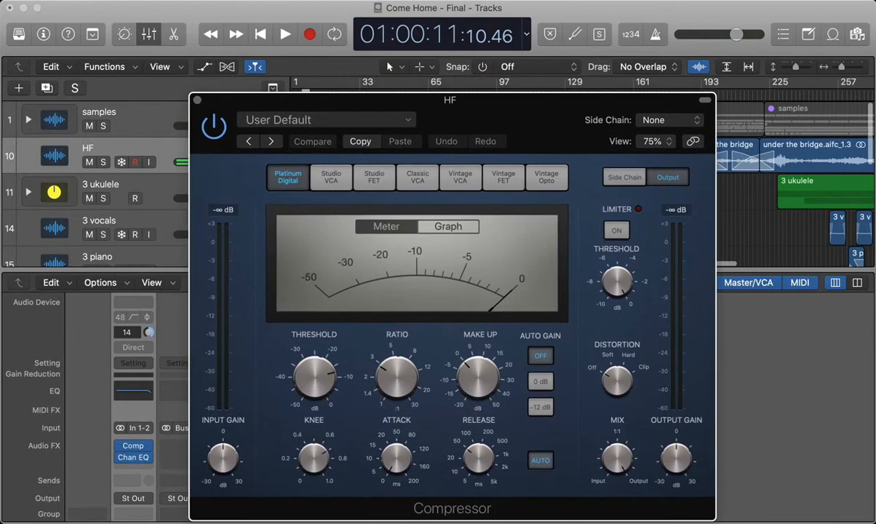
{"action": "left_click_drag", "start_coordinate": [450, 101], "coordinate": [485, 226]}
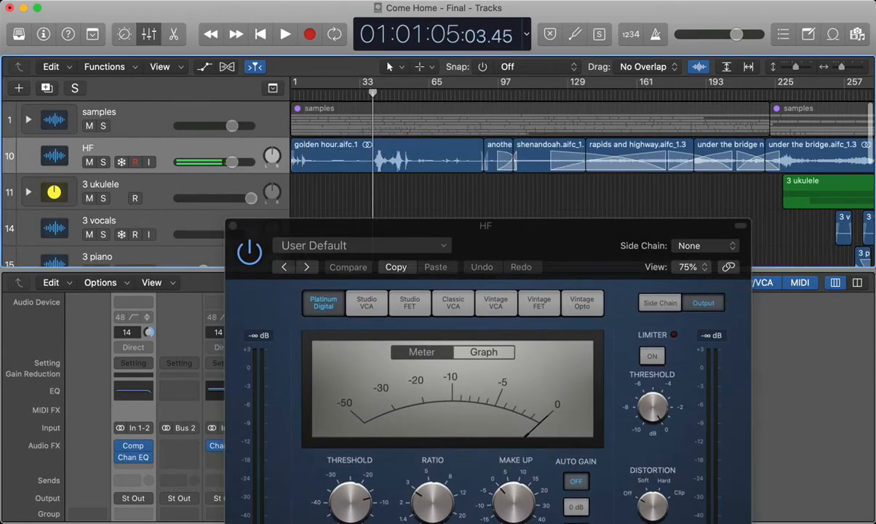
Play the golden hour region's loud passage from about 01:01:06 while watching the Compressor's meters.
{"action": "key", "text": "super+Right"}
{"action": "key", "text": "super+Right"}
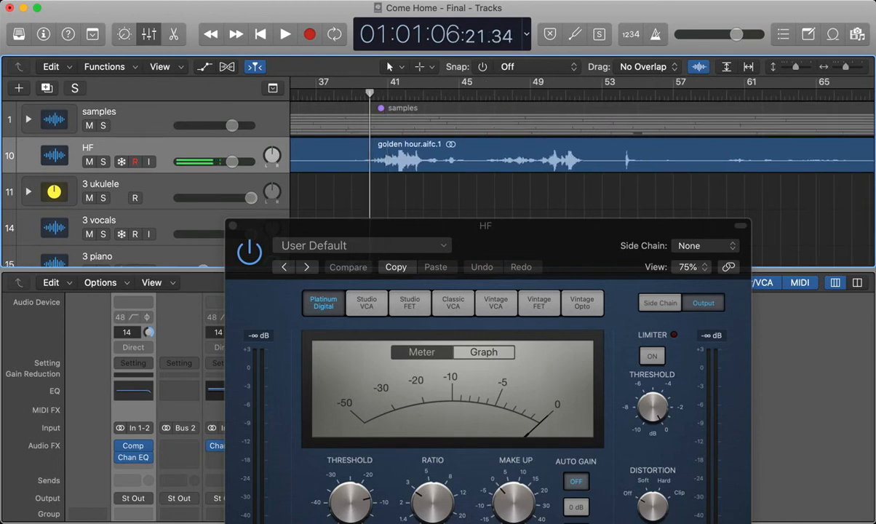
{"action": "left_click_drag", "start_coordinate": [485, 226], "coordinate": [482, 213]}
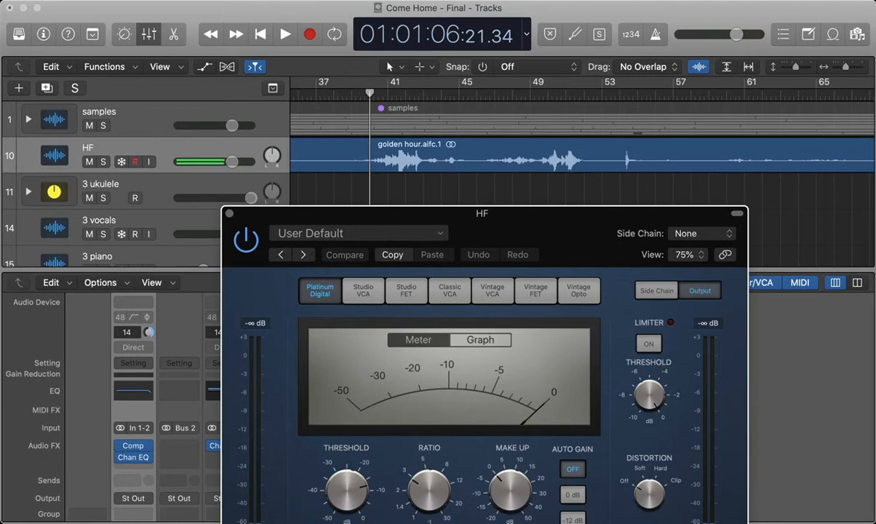
{"action": "left_click_drag", "start_coordinate": [482, 213], "coordinate": [471, 193]}
{"action": "key", "text": "space"}
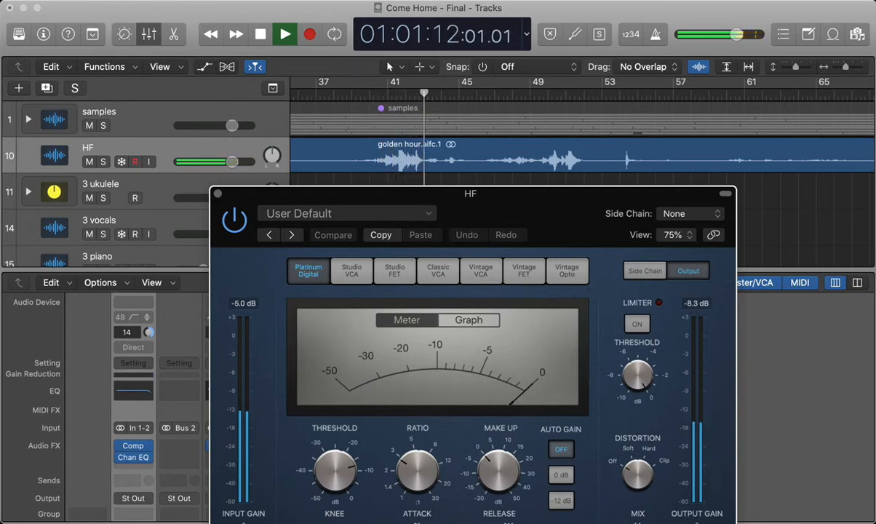
{"action": "key", "text": "super+Left"}
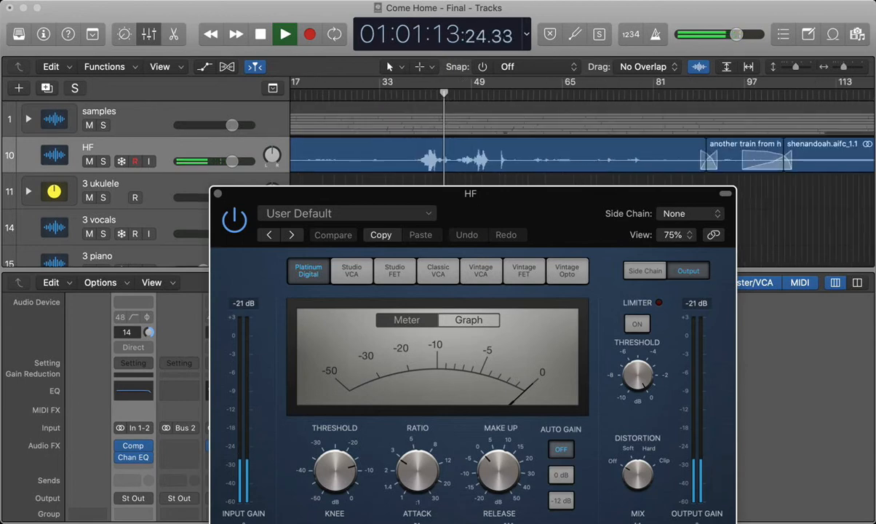
{"action": "key", "text": "space"}
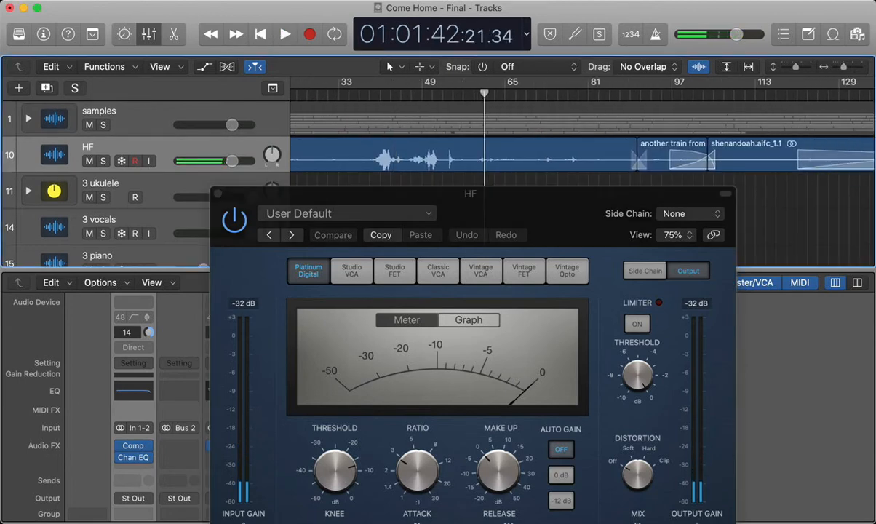
Play the quiet passage of the golden hour region from about 01:01:42 to 01:01:47 with the Compressor in view.
{"action": "key", "text": "space"}
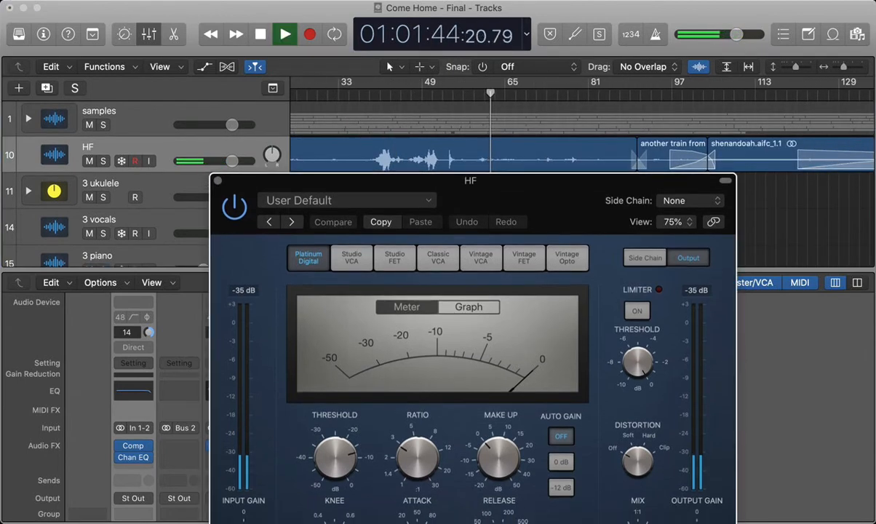
{"action": "key", "text": "space"}
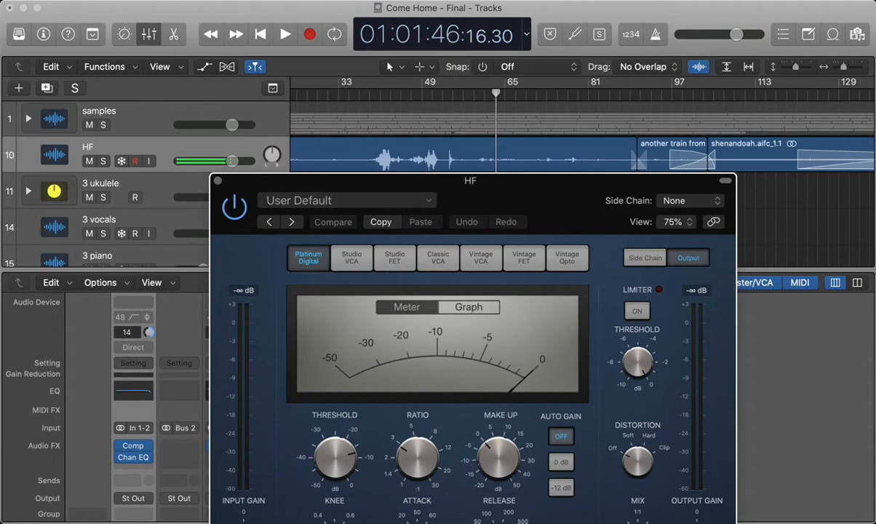
{"action": "left_click_drag", "start_coordinate": [471, 180], "coordinate": [461, 203]}
{"action": "key", "text": "space"}
{"action": "key", "text": "space"}
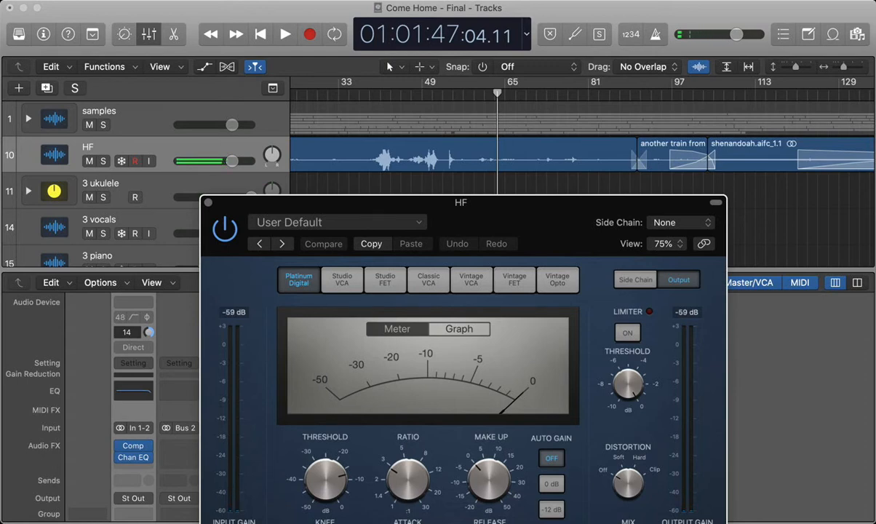
Play the loud peak from about 01:01:08 to 01:01:10 and bring the full set of Compressor controls into view.
{"action": "left_click_drag", "start_coordinate": [392, 93], "coordinate": [380, 93]}
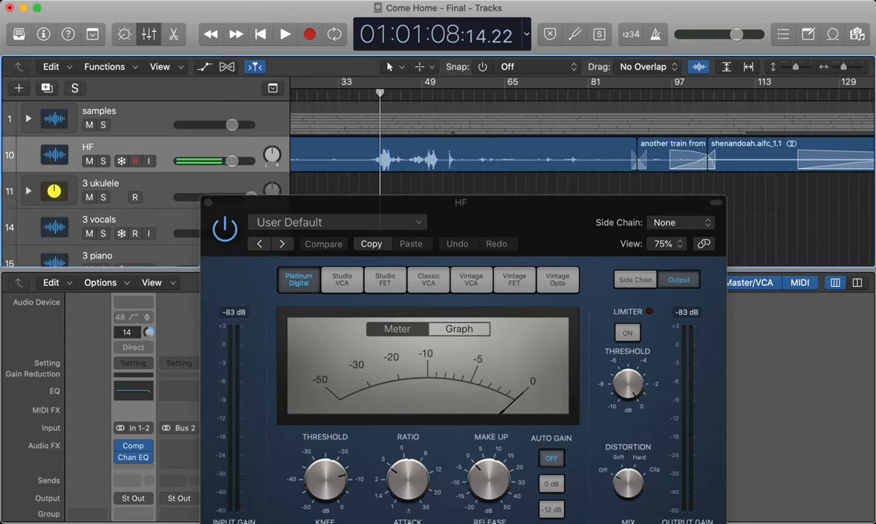
{"action": "key", "text": "space"}
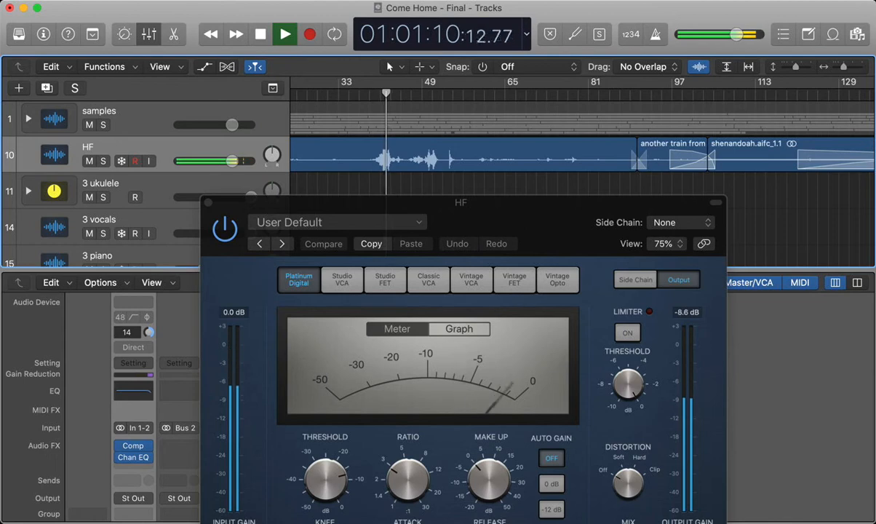
{"action": "key", "text": "space"}
{"action": "mouse_move", "coordinate": [393, 202]}
{"action": "left_mouse_down"}
{"action": "mouse_move", "coordinate": [397, 133]}
{"action": "mouse_move", "coordinate": [393, 198]}
{"action": "left_mouse_up"}
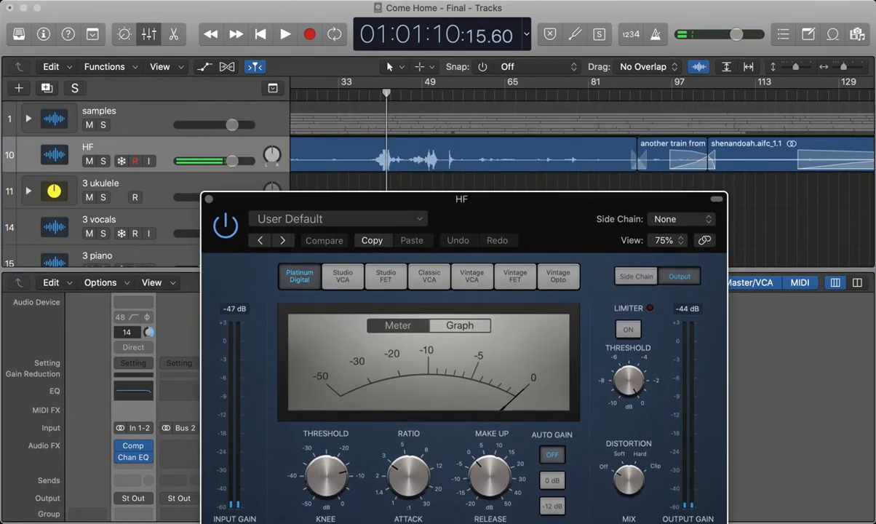
{"action": "left_click_drag", "start_coordinate": [397, 199], "coordinate": [395, 107]}
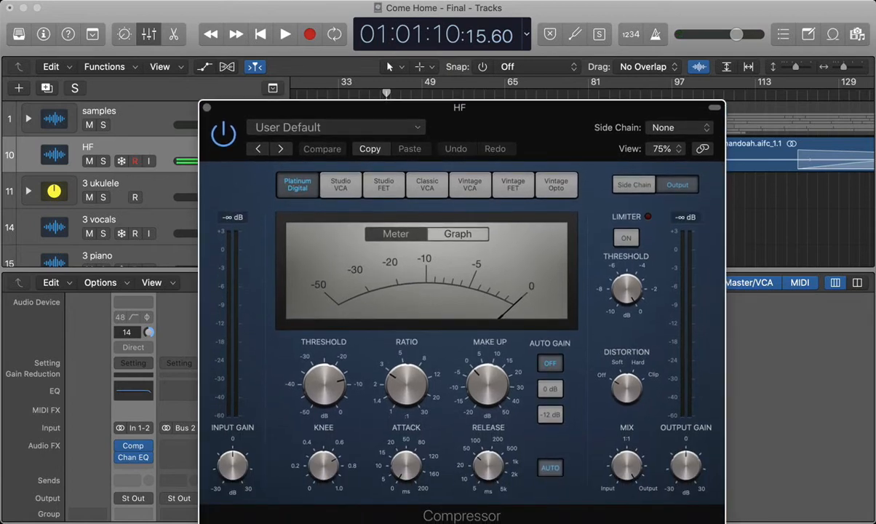
Rewind to about 01:00:51 and play the quiet lead-in of the golden hour region with the Compressor meters in view.
{"action": "left_click_drag", "start_coordinate": [395, 107], "coordinate": [391, 192]}
{"action": "key", "text": "comma"}
{"action": "key", "text": "comma"}
{"action": "key", "text": "comma"}
{"action": "key", "text": "comma"}
{"action": "key", "text": "comma"}
{"action": "key", "text": "comma"}
{"action": "key", "text": "comma"}
{"action": "key", "text": "comma"}
{"action": "key", "text": "comma"}
{"action": "key", "text": "comma"}
{"action": "key", "text": "comma"}
{"action": "key", "text": "comma"}
{"action": "key", "text": "comma"}
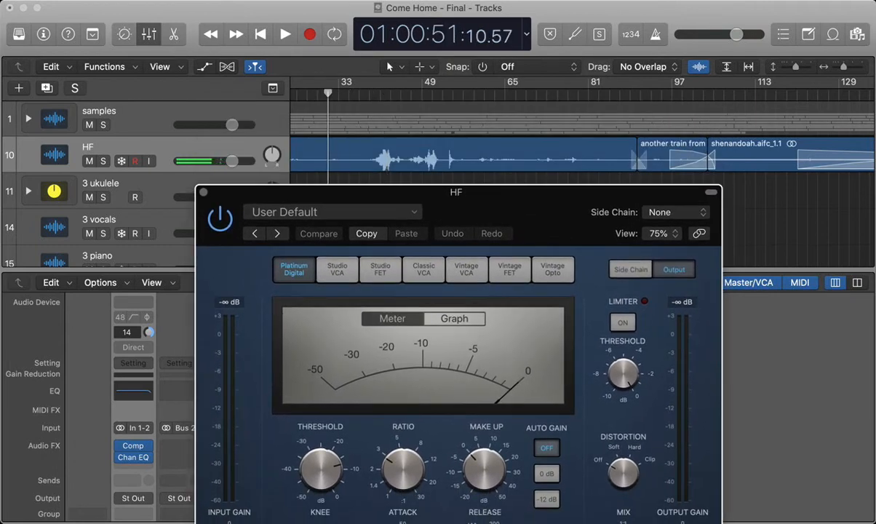
{"action": "key", "text": "space"}
{"action": "left_click_drag", "start_coordinate": [391, 193], "coordinate": [386, 143]}
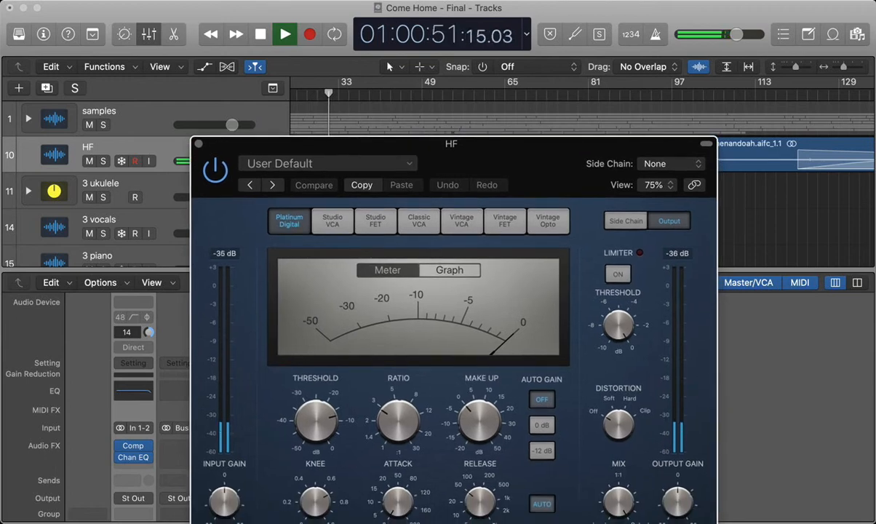
Play the golden hour region's loud passage from about 01:01:07 to 01:01:16, watching the Compressor needle.
{"action": "left_click_drag", "start_coordinate": [385, 143], "coordinate": [382, 180]}
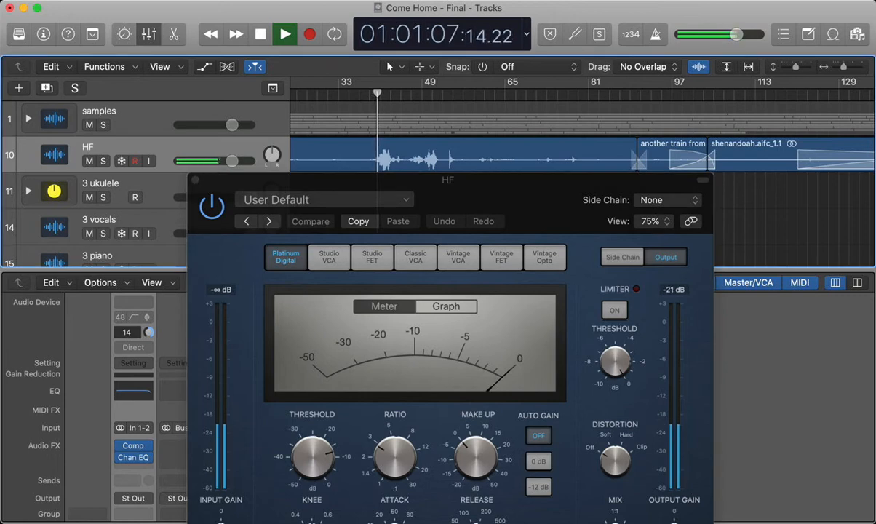
{"action": "left_click_drag", "start_coordinate": [382, 180], "coordinate": [379, 117]}
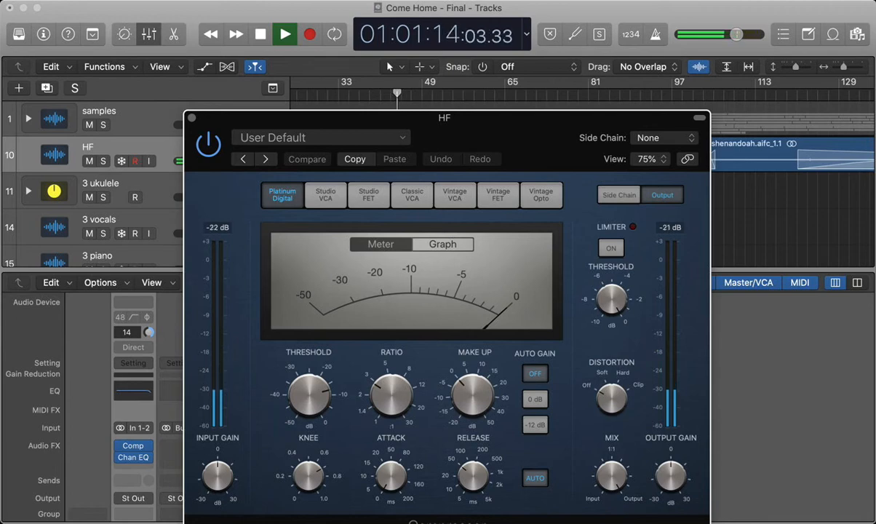
{"action": "key", "text": "space"}
{"action": "left_click_drag", "start_coordinate": [445, 117], "coordinate": [463, 156]}
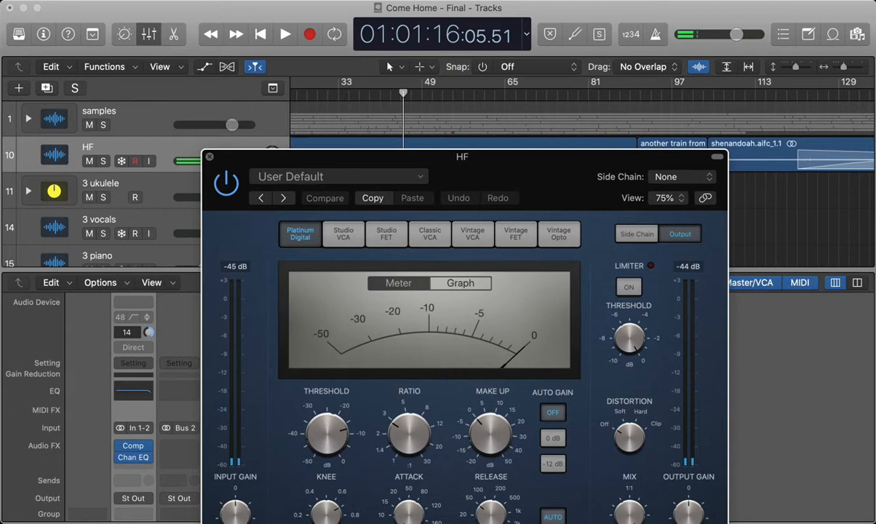
Close the Compressor and place the playhead at 01:01:06, just before the golden hour region's loud passage.
{"action": "key", "text": "super+w"}
{"action": "key", "text": "super+Right"}
{"action": "key", "text": "super+Right"}
{"action": "key", "text": "super+Right"}
{"action": "scroll", "coordinate": [582, 175], "scroll_direction": "left", "scroll_amount": 3}
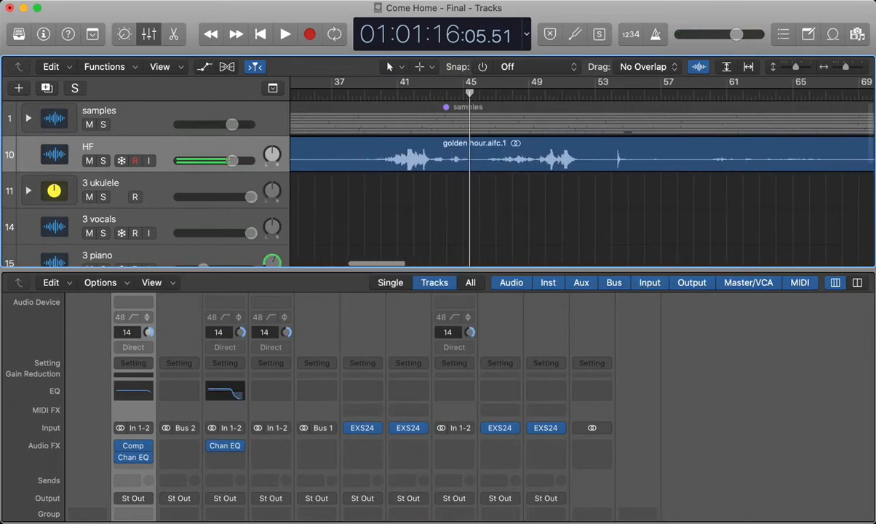
{"action": "left_click", "coordinate": [373, 94]}
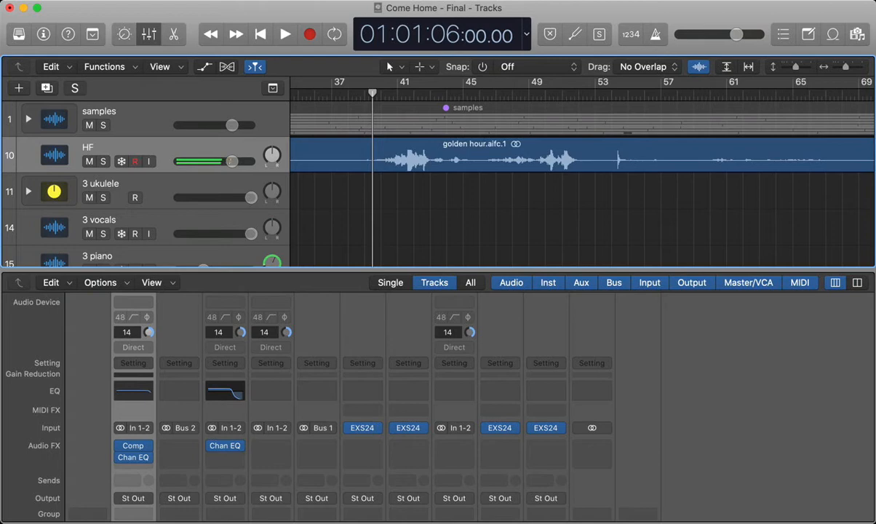
Check the tracks with the mixer hidden, show the mixer again, and play the unsoloed mix from 01:01:06 to about 01:01:11.
{"action": "key", "text": "x"}
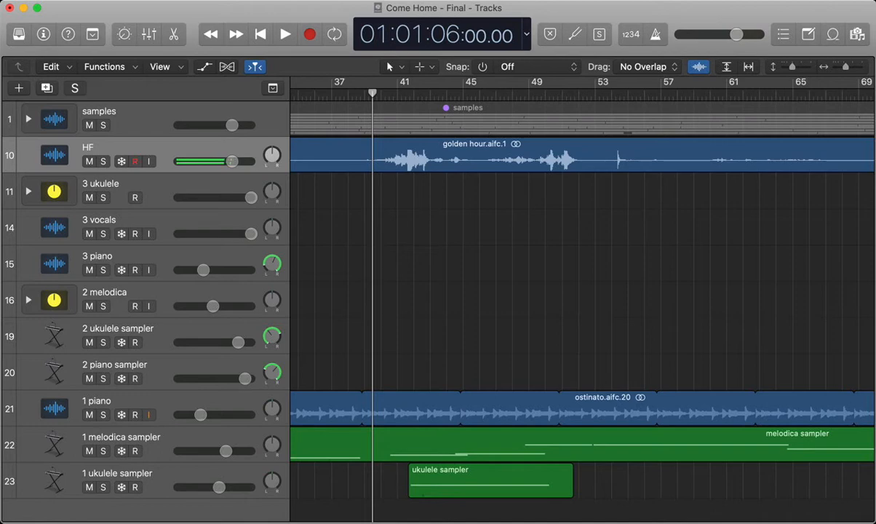
{"action": "key", "text": "x"}
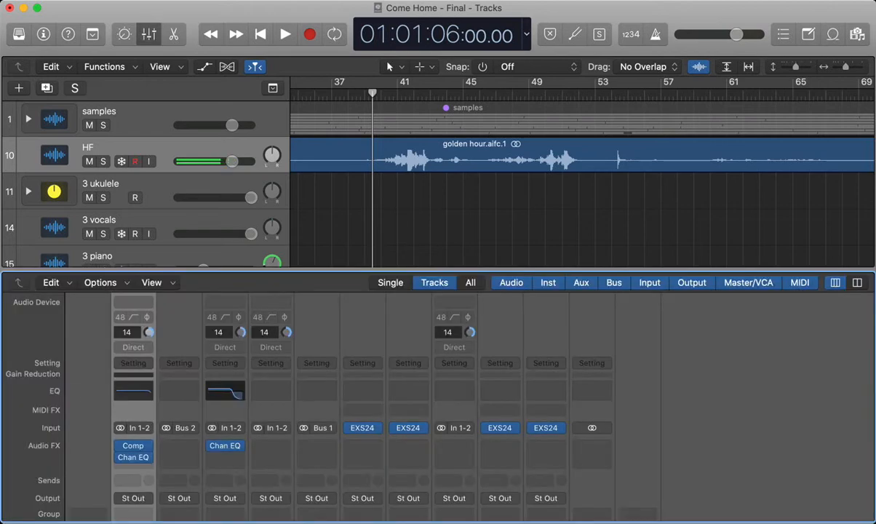
{"action": "key", "text": "space"}
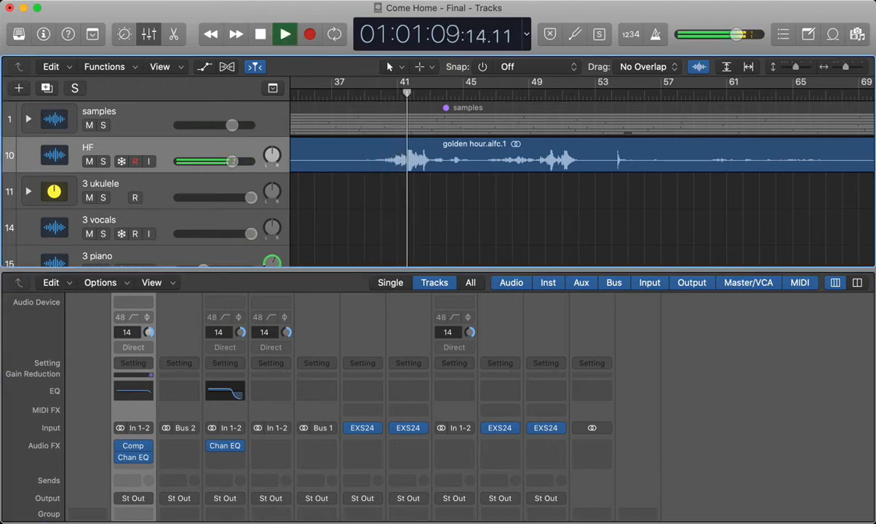
{"action": "key", "text": "space"}
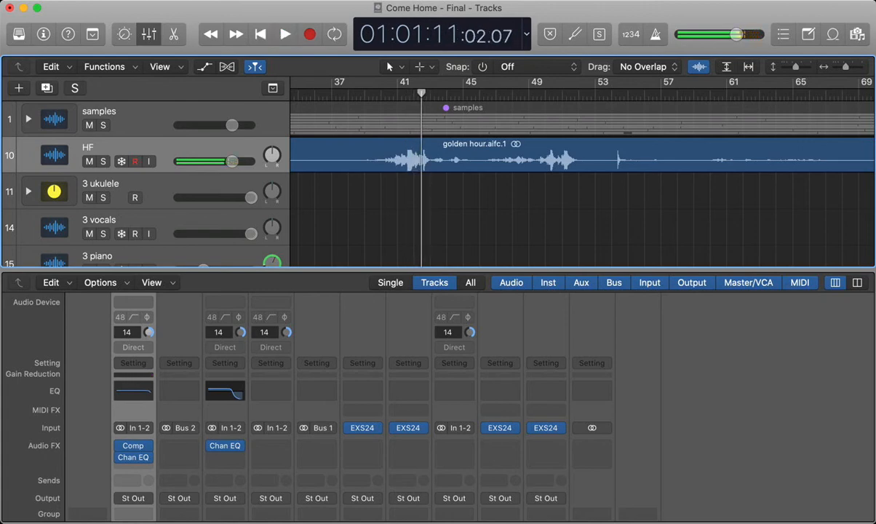
Solo the HF track and compare its loud passage from 01:01:06 with the Compressor on and bypassed, leaving the Compressor on.
{"action": "key", "text": "s"}
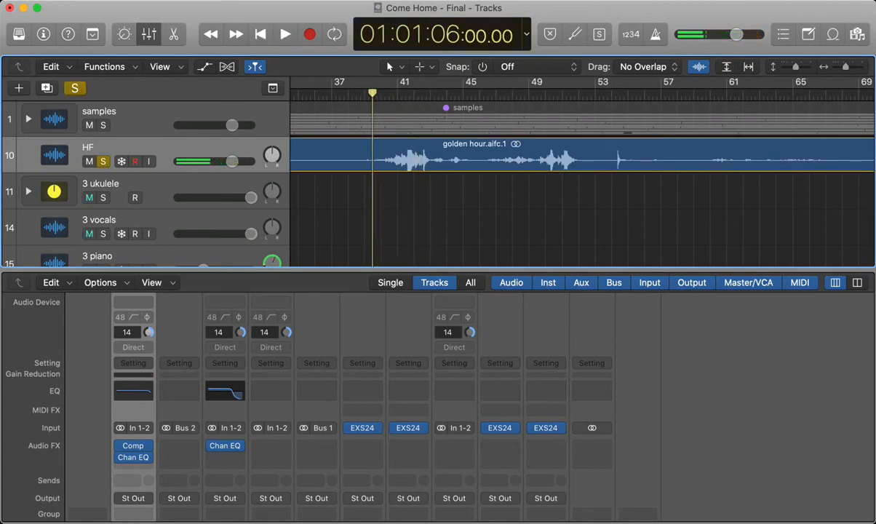
{"action": "key", "text": "space"}
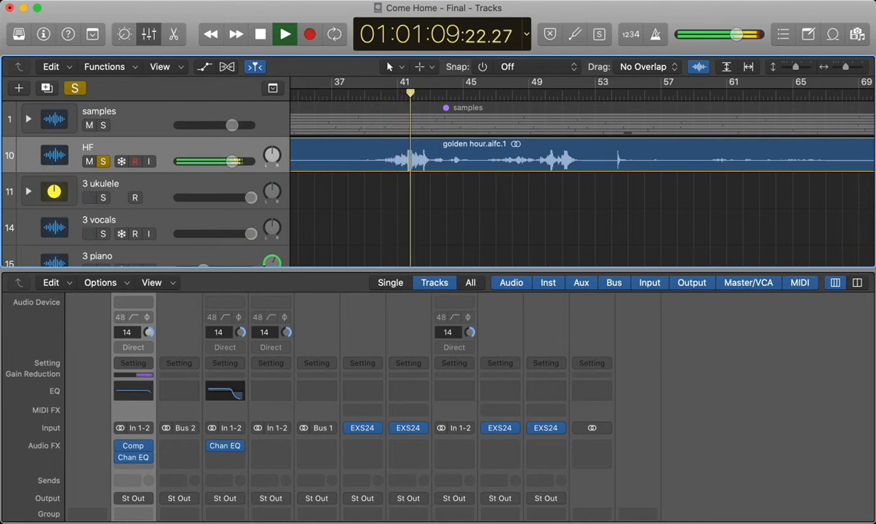
{"action": "key", "text": "space"}
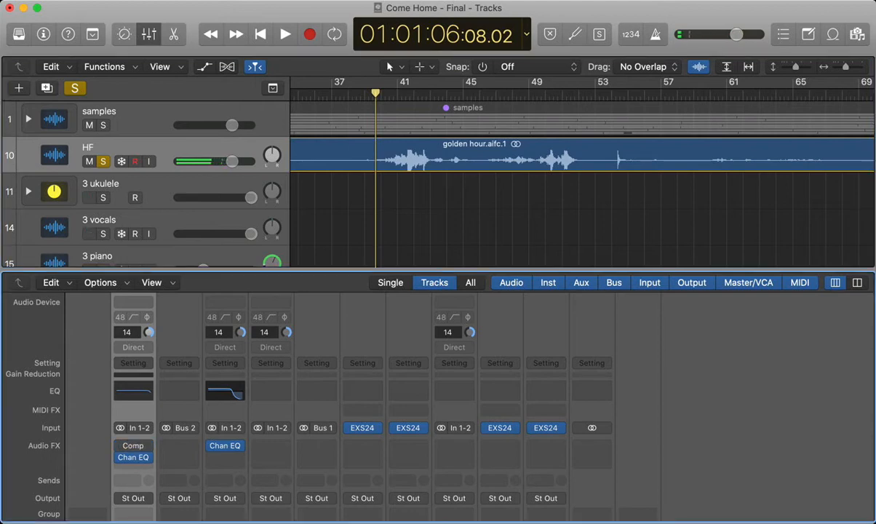
{"action": "key", "text": "space"}
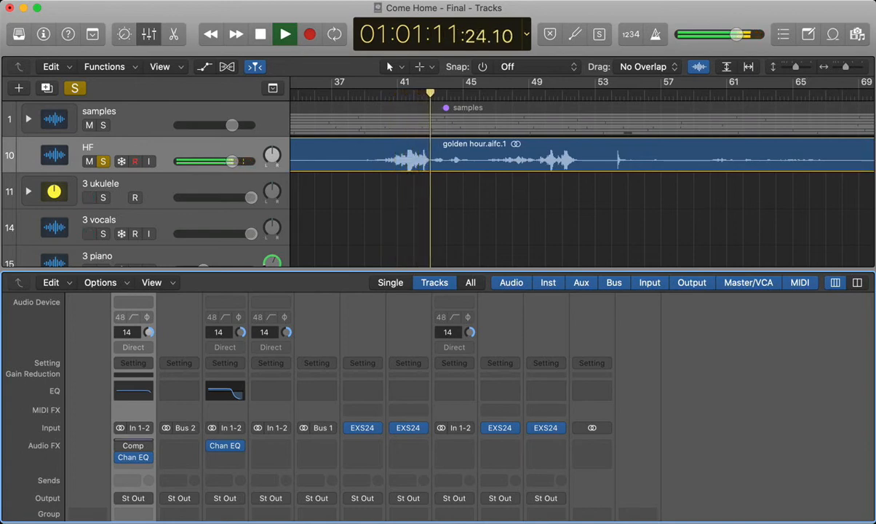
{"action": "key", "text": "space"}
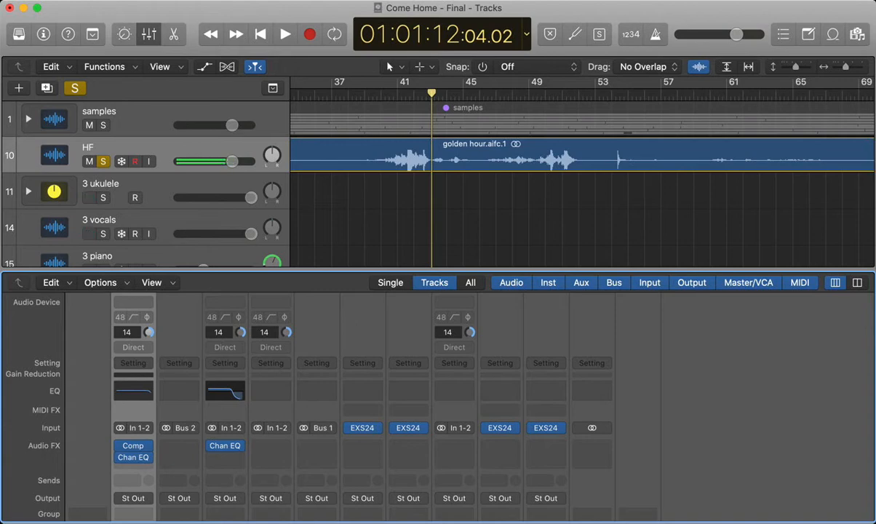
Play the golden hour region's loud passage from 01:01:08 to about 01:01:12 with the HF Compressor open, watching its needle, and close it.
{"action": "left_click", "coordinate": [397, 93]}
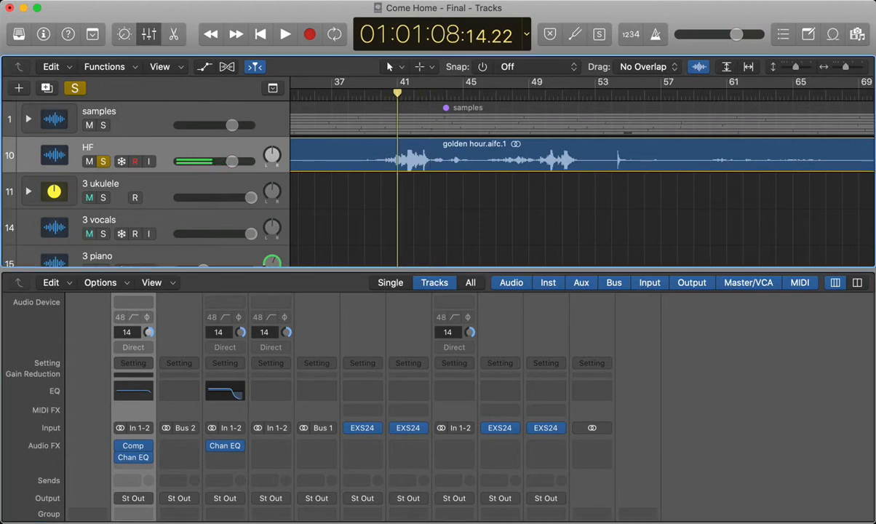
{"action": "left_click", "coordinate": [133, 445]}
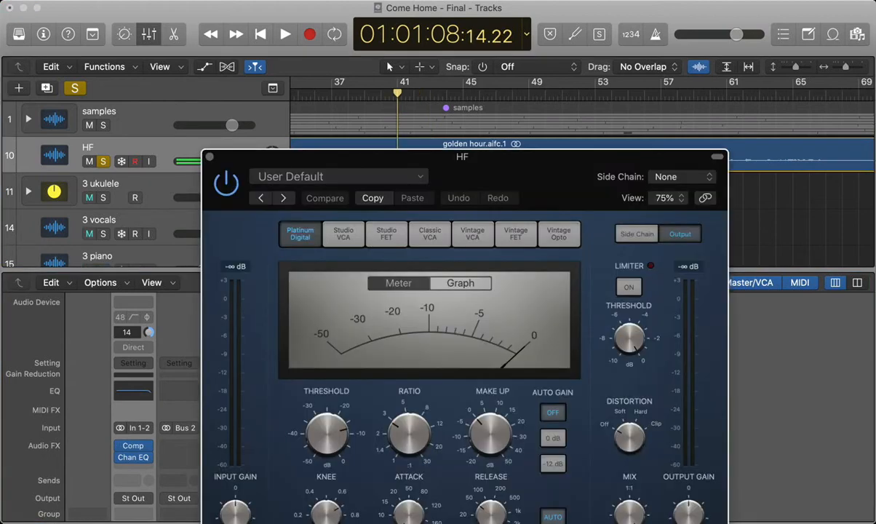
{"action": "left_click_drag", "start_coordinate": [463, 156], "coordinate": [426, 178]}
{"action": "key", "text": "space"}
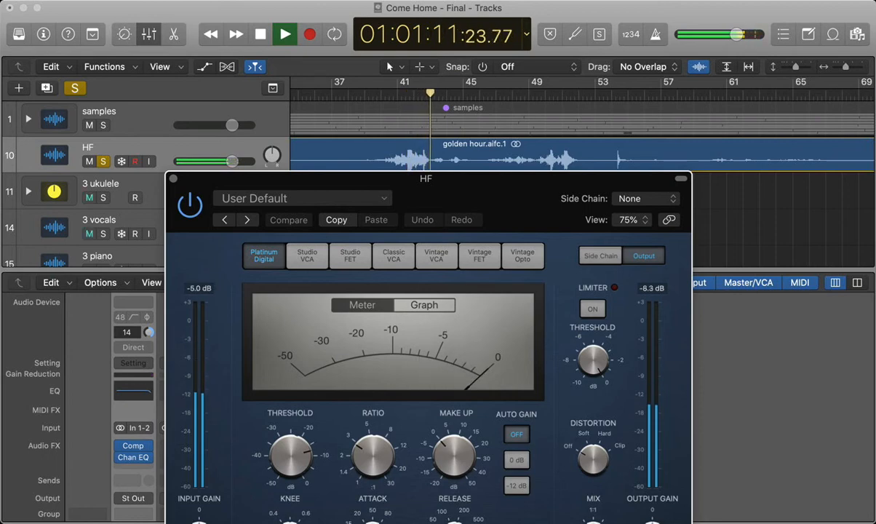
{"action": "key", "text": "space"}
{"action": "key", "text": "super+w"}
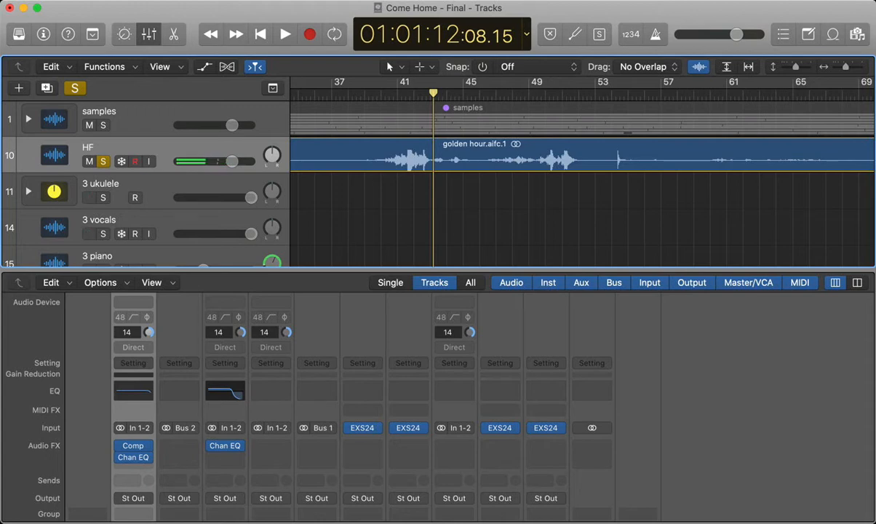
Hide the mixer and advance the playhead to 01:01:46 in the golden hour region.
{"action": "key", "text": "x"}
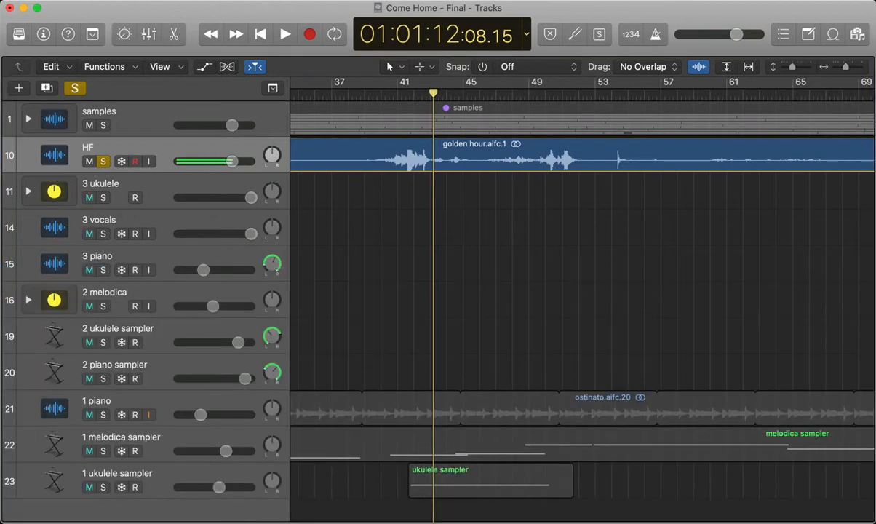
{"action": "key", "text": "super+Left"}
{"action": "key", "text": "super+Left"}
{"action": "key", "text": "super+Left"}
{"action": "key", "text": "super+Left"}
{"action": "key", "text": "super+Left"}
{"action": "key", "text": "super+Left"}
{"action": "key", "text": "super+Right"}
{"action": "key", "text": "super+Right"}
{"action": "key", "text": "super+Right"}
{"action": "key", "text": "period"}
{"action": "key", "text": "period"}
{"action": "key", "text": "period"}
{"action": "key", "text": "period"}
{"action": "key", "text": "period"}
{"action": "key", "text": "period"}
{"action": "key", "text": "period"}
{"action": "key", "text": "period"}
{"action": "key", "text": "period"}
{"action": "key", "text": "period"}
{"action": "key", "text": "period"}
{"action": "key", "text": "period"}
{"action": "key", "text": "period"}
{"action": "key", "text": "period"}
{"action": "key", "text": "period"}
{"action": "key", "text": "period"}
{"action": "key", "text": "period"}
{"action": "key", "text": "period"}
{"action": "key", "text": "period"}
{"action": "key", "text": "period"}
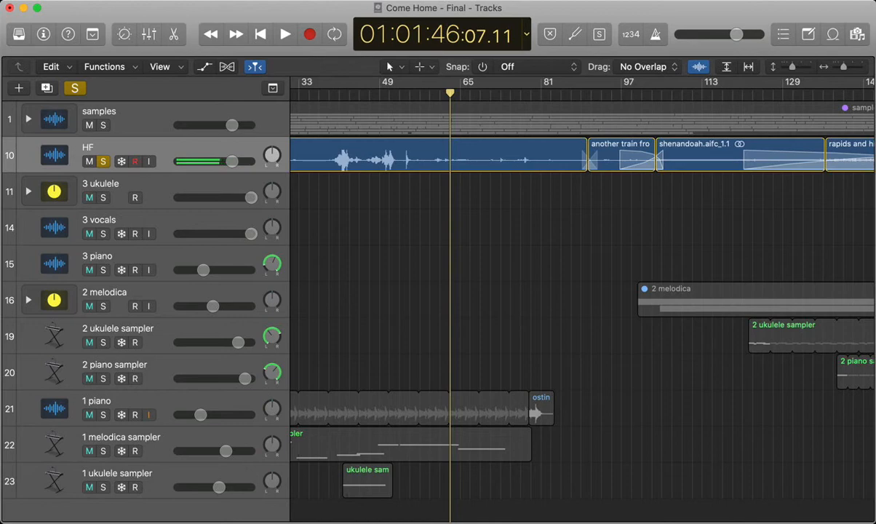
Select the HF track, set the playhead back to 01:01:06 before the loud passage, and deselect all regions.
{"action": "scroll", "coordinate": [583, 305], "scroll_direction": "left", "scroll_amount": 5}
{"action": "left_click", "coordinate": [131, 148]}
{"action": "scroll", "coordinate": [582, 306], "scroll_direction": "left", "scroll_amount": 5}
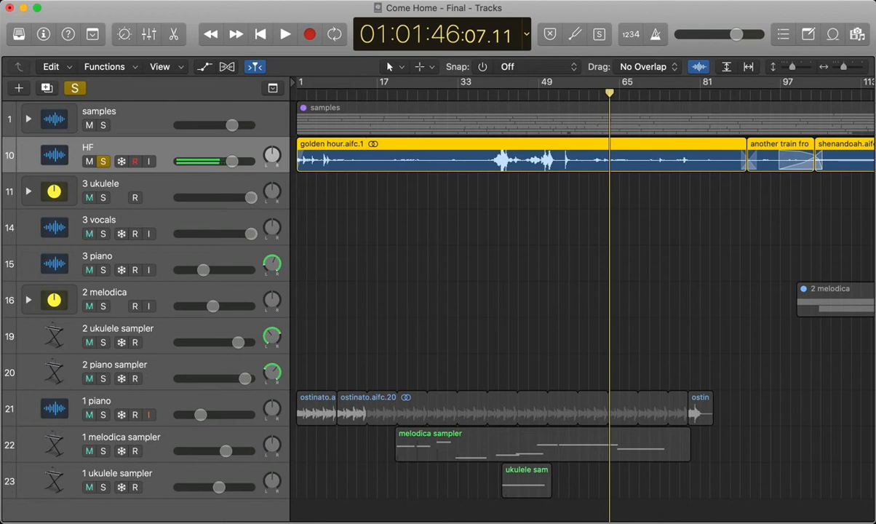
{"action": "left_click_drag", "start_coordinate": [503, 93], "coordinate": [499, 93]}
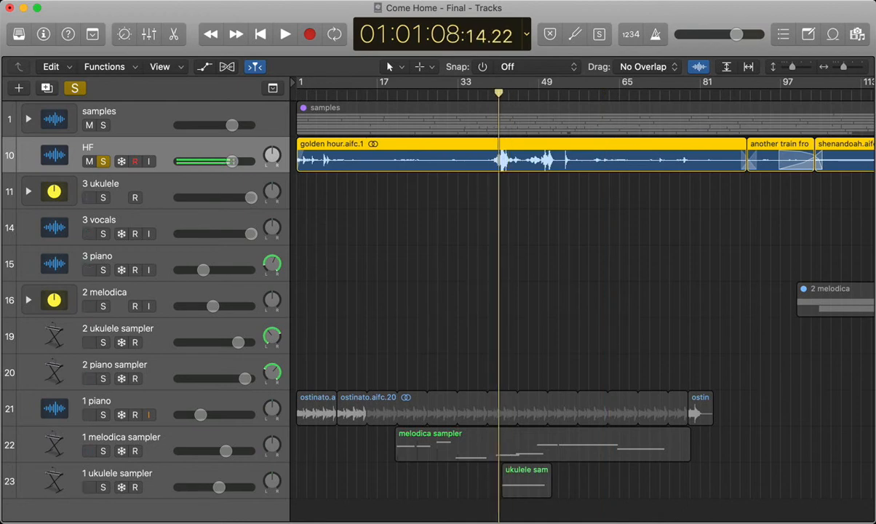
{"action": "left_click_drag", "start_coordinate": [498, 93], "coordinate": [493, 93]}
{"action": "key", "text": "alt+shift+d"}
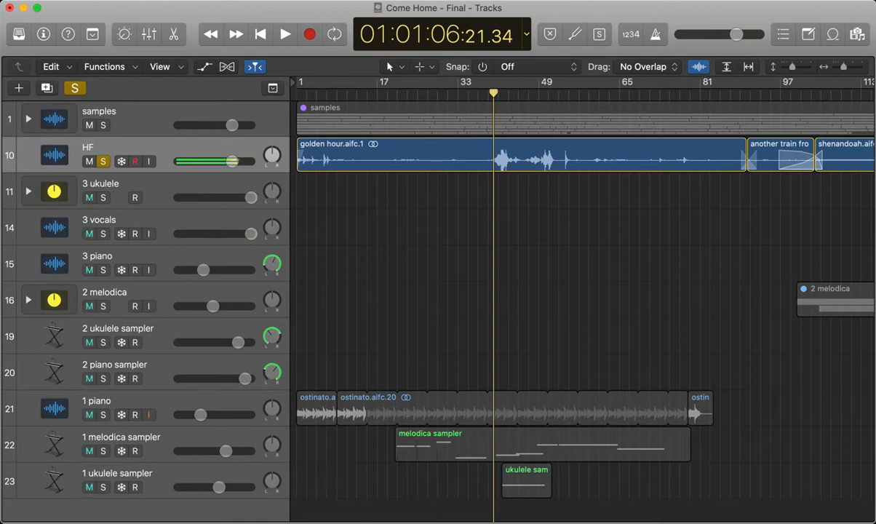
Unsolo the HF track and return the playhead to the project start at 01:00:00.
{"action": "scroll", "coordinate": [582, 306], "scroll_direction": "right", "scroll_amount": 1}
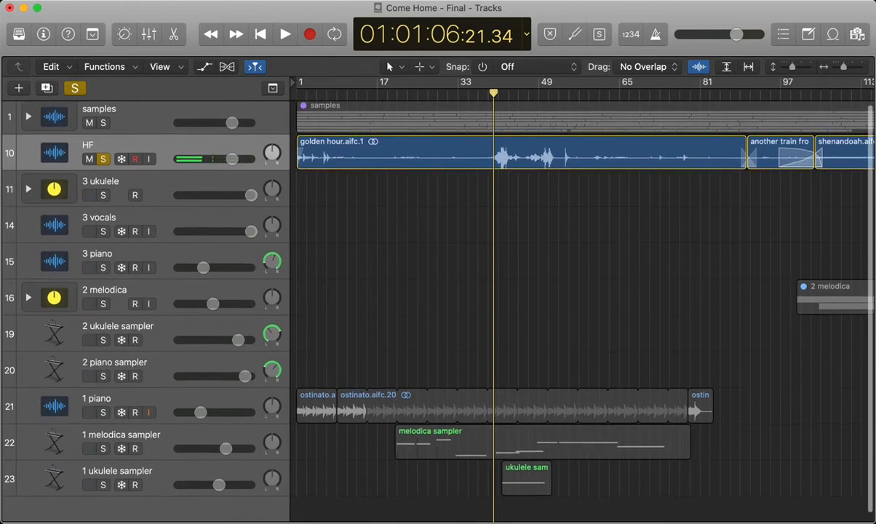
{"action": "scroll", "coordinate": [582, 305], "scroll_direction": "down", "scroll_amount": 1}
{"action": "scroll", "coordinate": [582, 306], "scroll_direction": "left", "scroll_amount": 1}
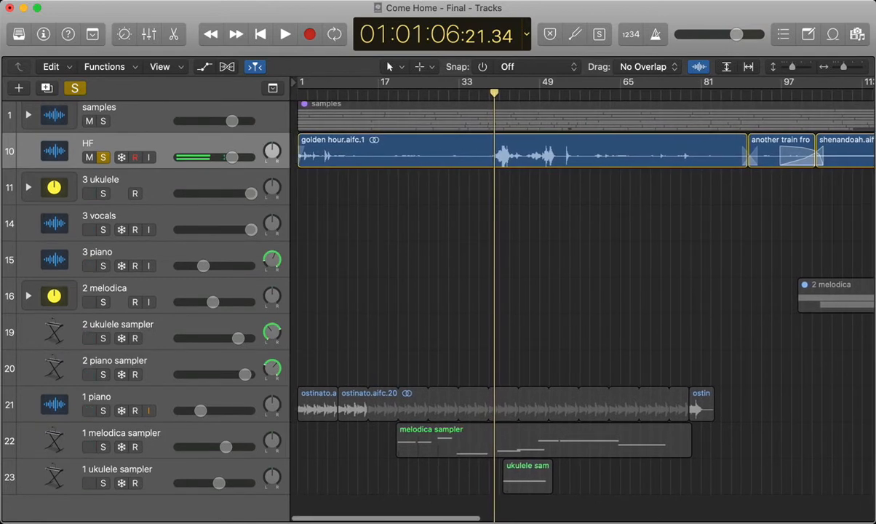
{"action": "key", "text": "s"}
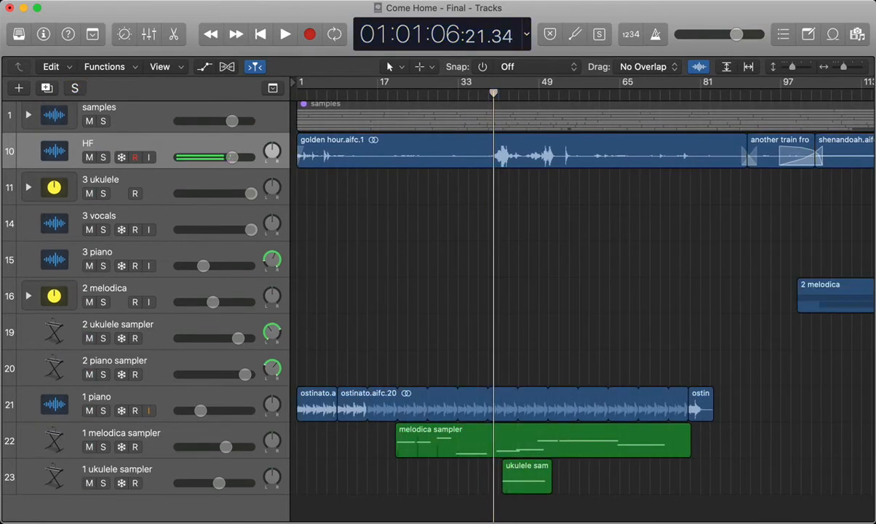
{"action": "scroll", "coordinate": [582, 305], "scroll_direction": "down", "scroll_amount": 1}
{"action": "key", "text": "super+Right"}
{"action": "scroll", "coordinate": [583, 305], "scroll_direction": "left", "scroll_amount": 2}
{"action": "key", "text": "Return"}
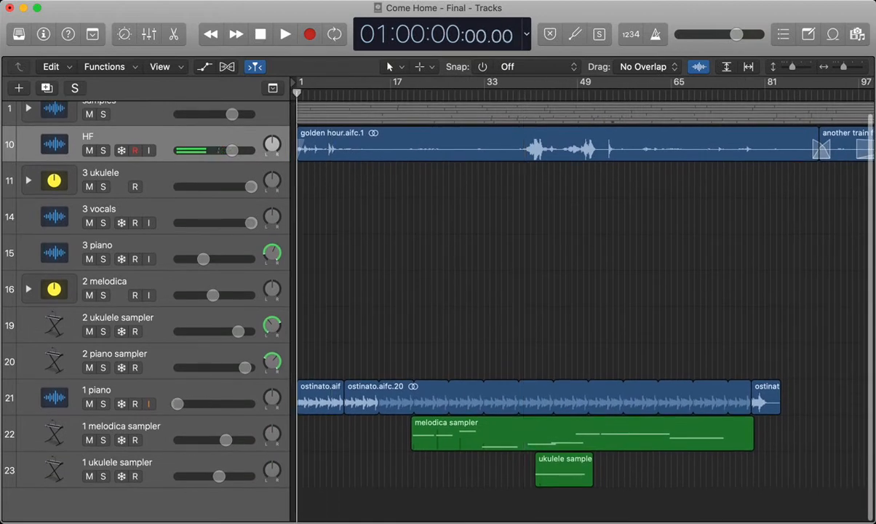
View the whole arrangement and highlight the regions of the 1 piano, 2 melodica and 3 ukulele tracks in turn.
{"action": "scroll", "coordinate": [582, 305], "scroll_direction": "down", "scroll_amount": 5}
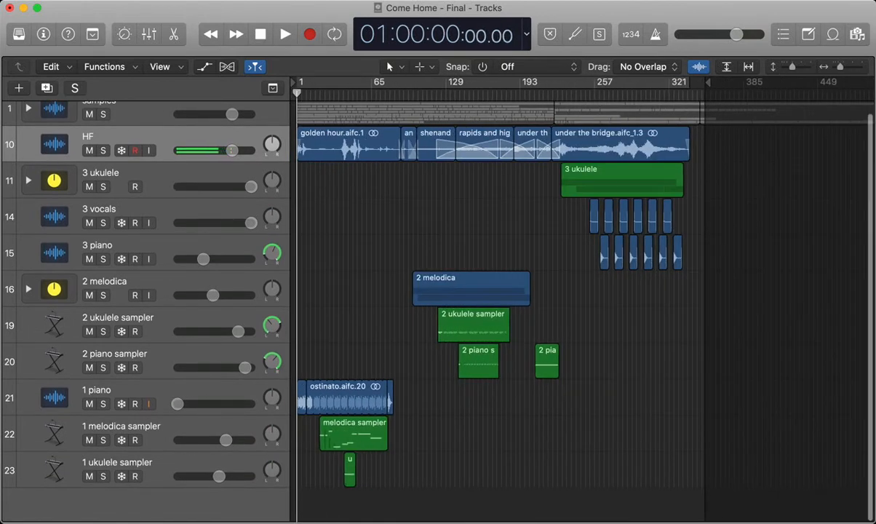
{"action": "key", "text": "super+Right"}
{"action": "key", "text": "super+Right"}
{"action": "scroll", "coordinate": [582, 306], "scroll_direction": "up", "scroll_amount": 1}
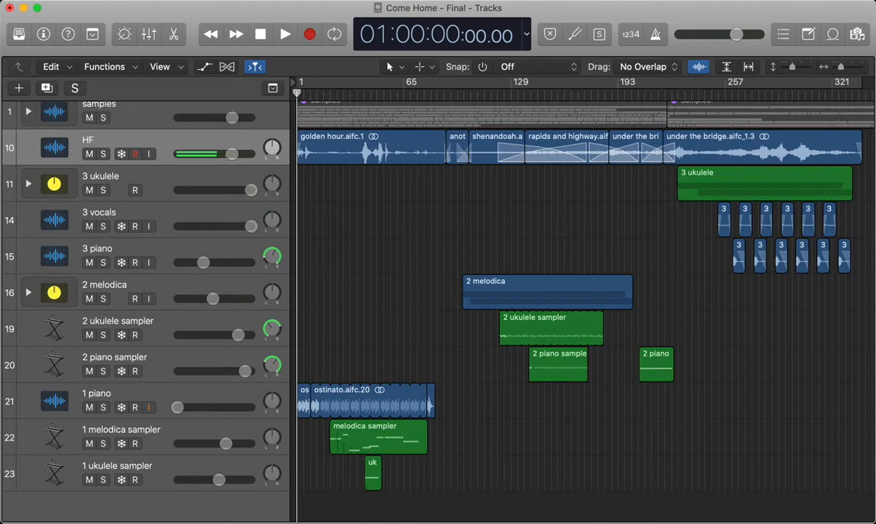
{"action": "left_click", "coordinate": [109, 394]}
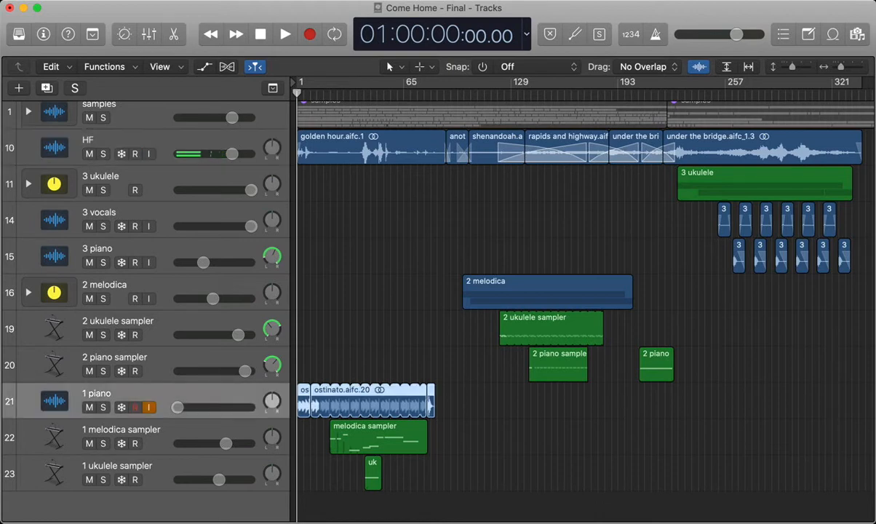
{"action": "left_click", "coordinate": [110, 286]}
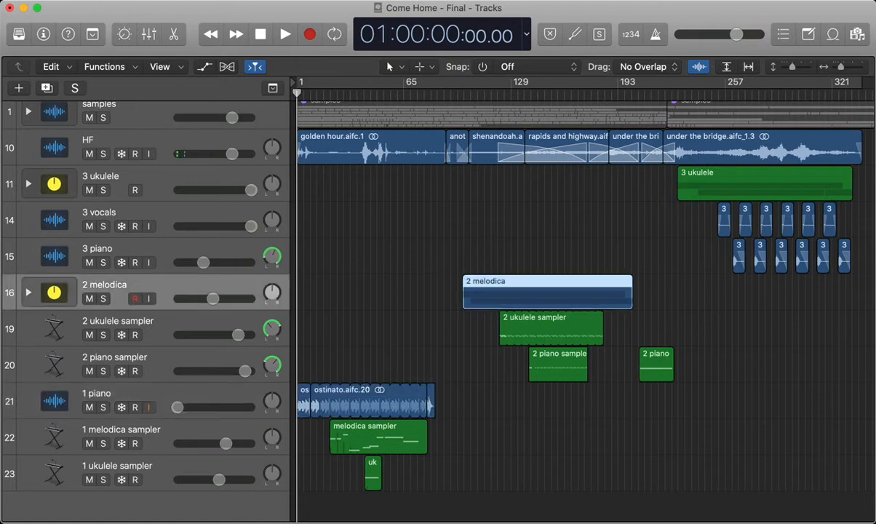
{"action": "left_click", "coordinate": [109, 176]}
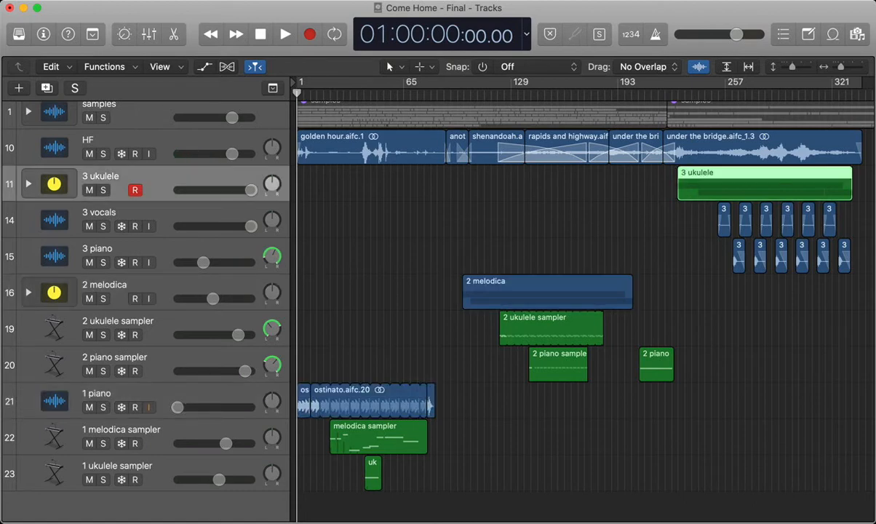
Highlight in turn the regions of the remaining numbered instrument tracks, from 1 piano and 1 melodica sampler to 2 piano sampler, and deselect all regions.
{"action": "left_click", "coordinate": [109, 394]}
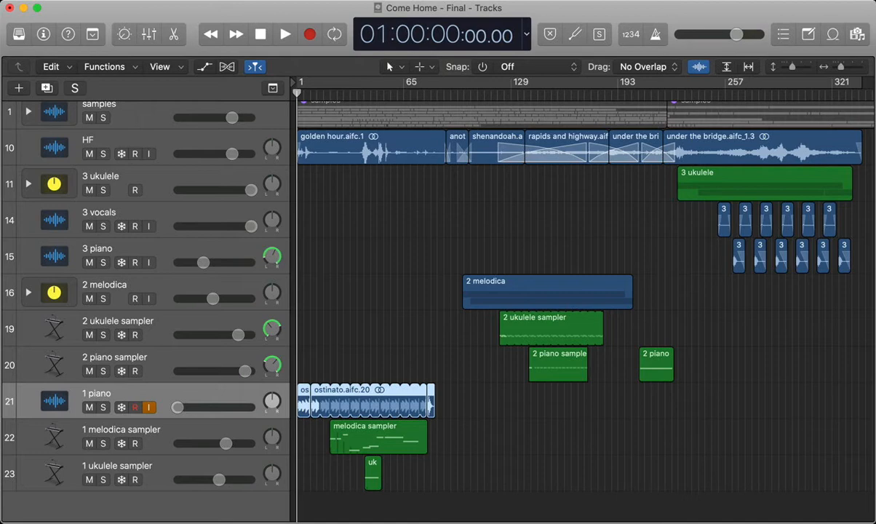
{"action": "left_click", "coordinate": [109, 430]}
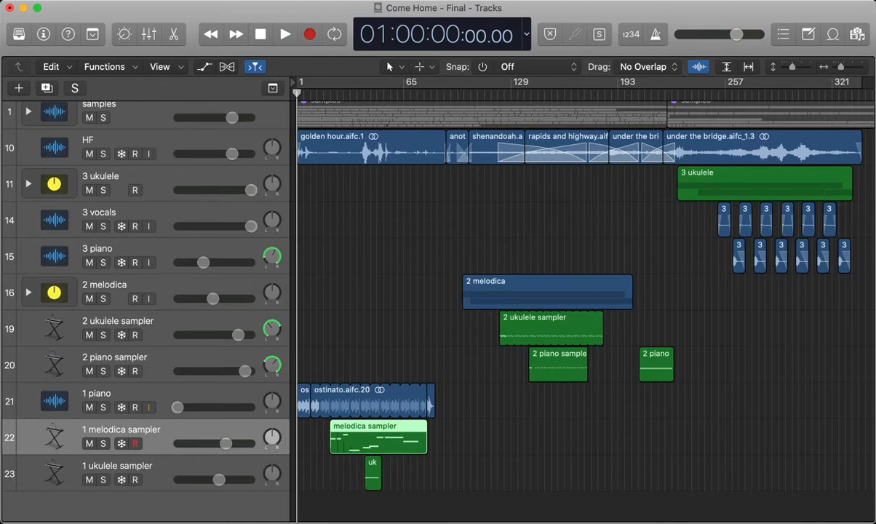
{"action": "left_click", "coordinate": [109, 322]}
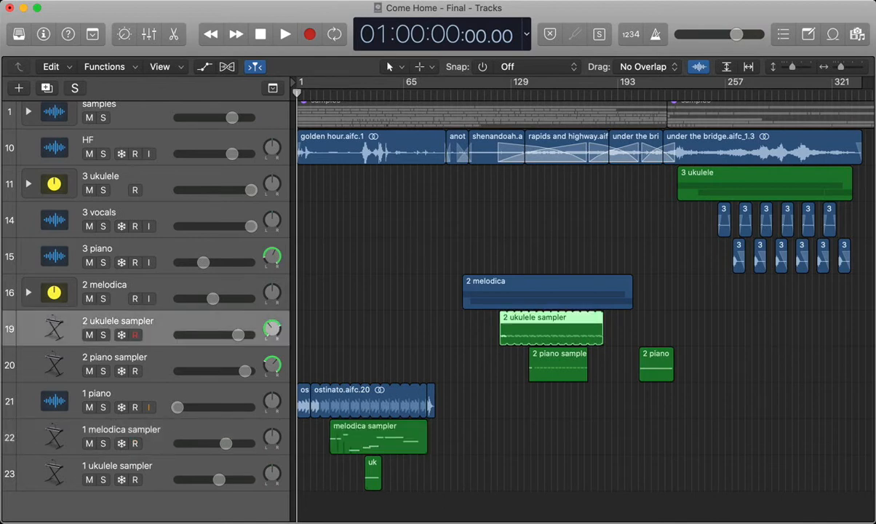
{"action": "left_click", "coordinate": [109, 212]}
{"action": "left_click", "coordinate": [109, 249]}
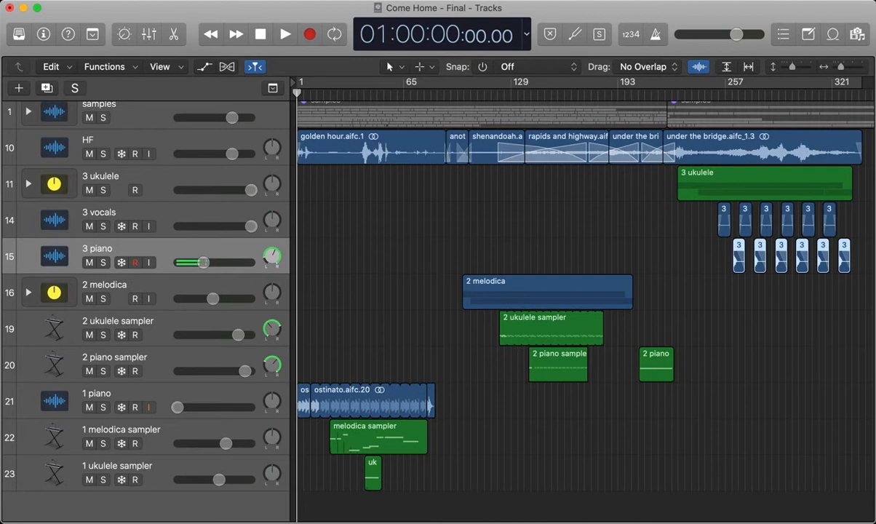
{"action": "left_click", "coordinate": [118, 466]}
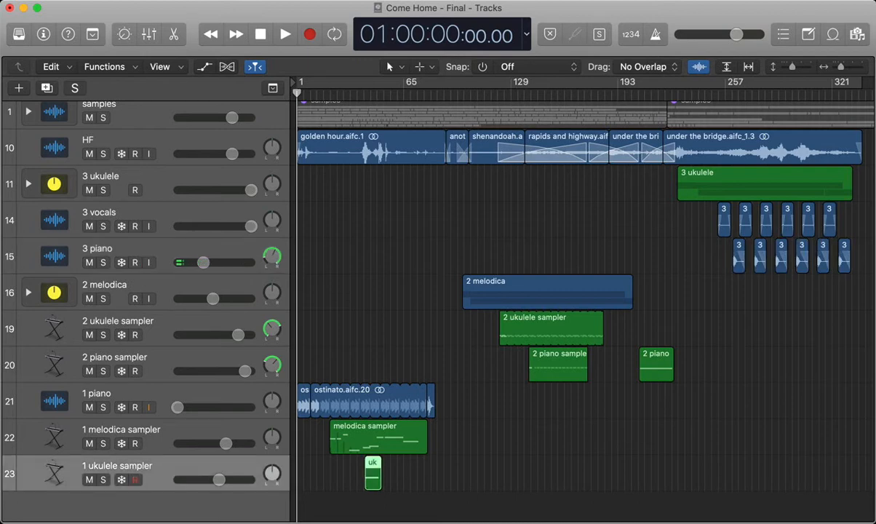
{"action": "left_click", "coordinate": [115, 358]}
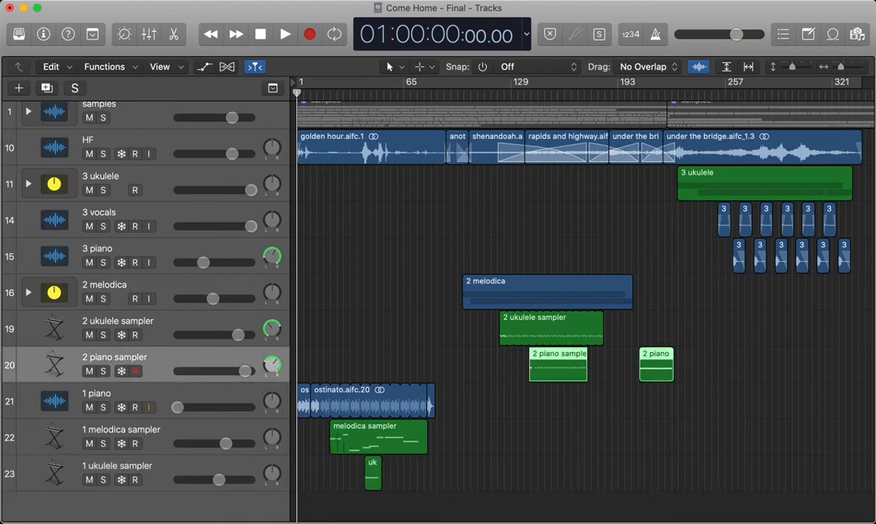
{"action": "key", "text": "alt+shift+d"}
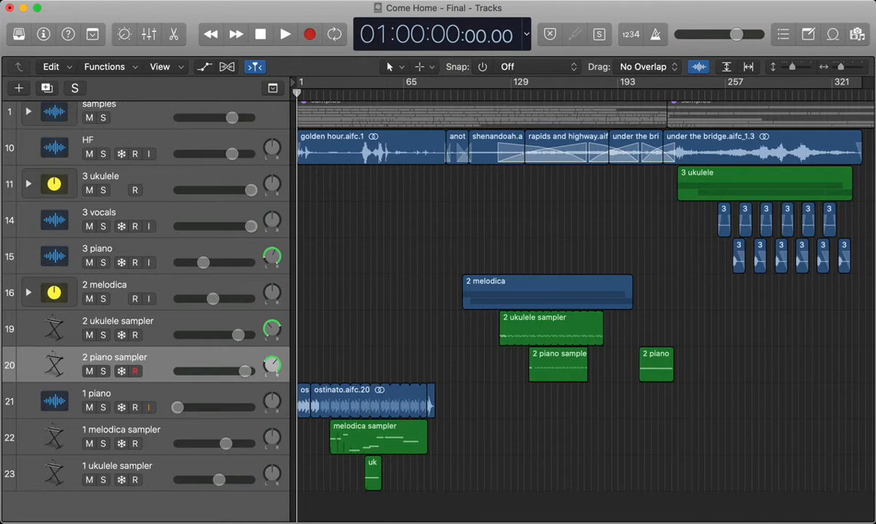
Highlight the regions of the 3 vocals track and the HF track in turn, deselecting them after each.
{"action": "left_click", "coordinate": [99, 213]}
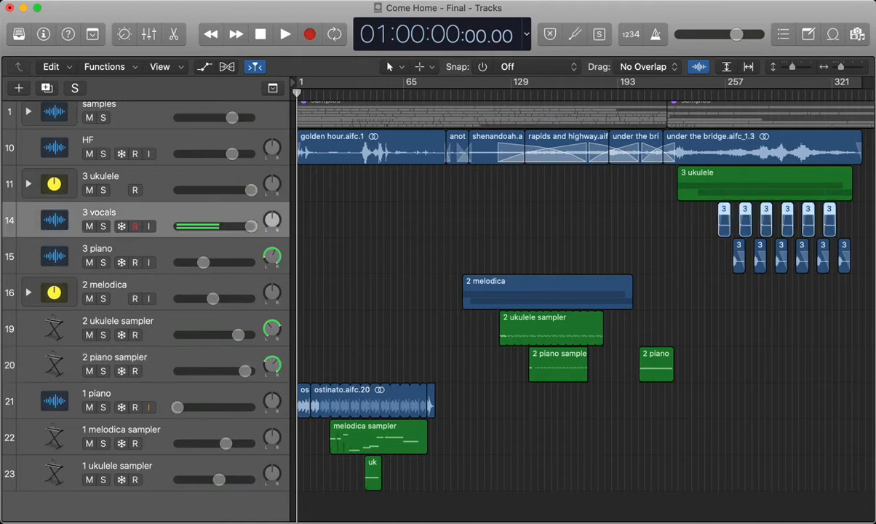
{"action": "key", "text": "alt+shift+d"}
{"action": "scroll", "coordinate": [582, 299], "scroll_direction": "up", "scroll_amount": 1}
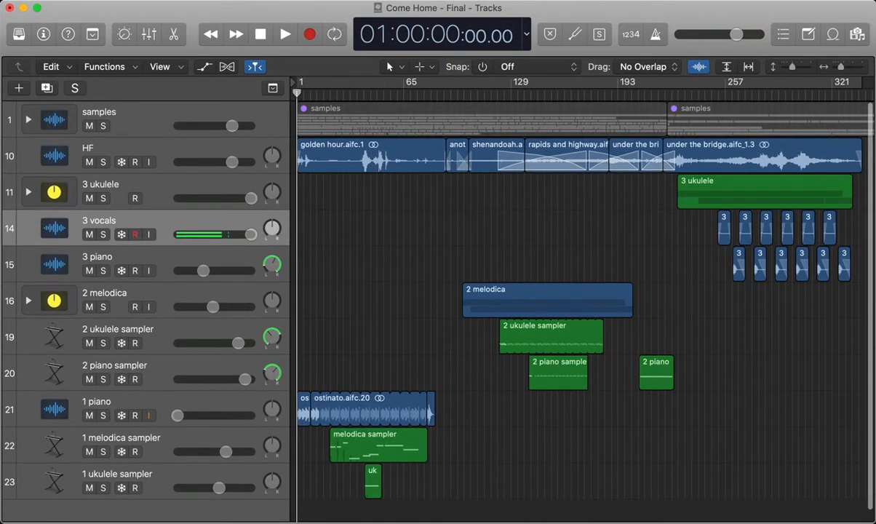
{"action": "left_click", "coordinate": [100, 147]}
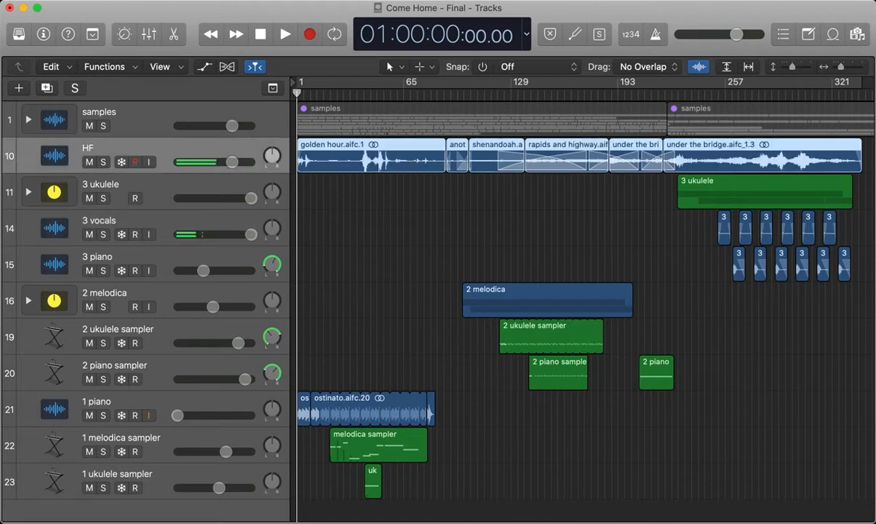
{"action": "key", "text": "alt+shift+d"}
{"action": "scroll", "coordinate": [582, 298], "scroll_direction": "up", "scroll_amount": 5}
{"action": "scroll", "coordinate": [583, 299], "scroll_direction": "down", "scroll_amount": 1}
{"action": "scroll", "coordinate": [582, 298], "scroll_direction": "up", "scroll_amount": 1}
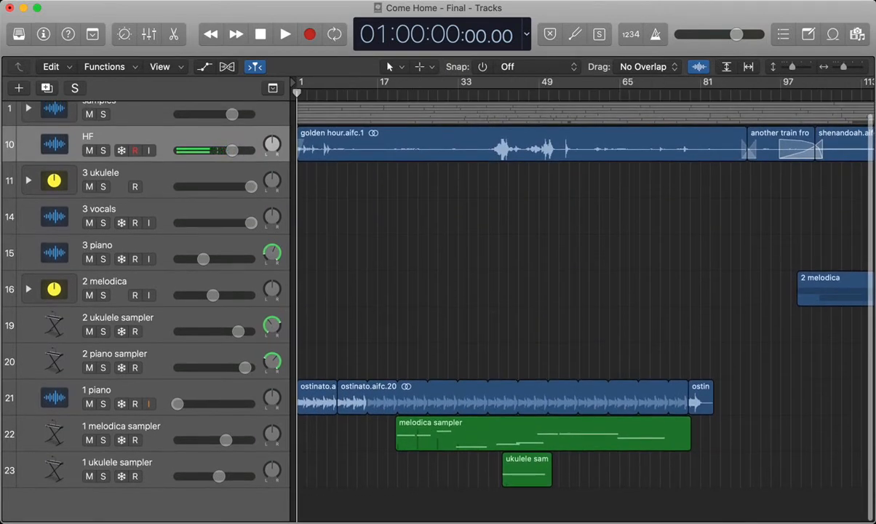
Set the cycle range around the first ostinato region and play from the project start to about 01:00:25, soloing the 1 piano track.
{"action": "left_click", "coordinate": [318, 398]}
{"action": "key", "text": "u"}
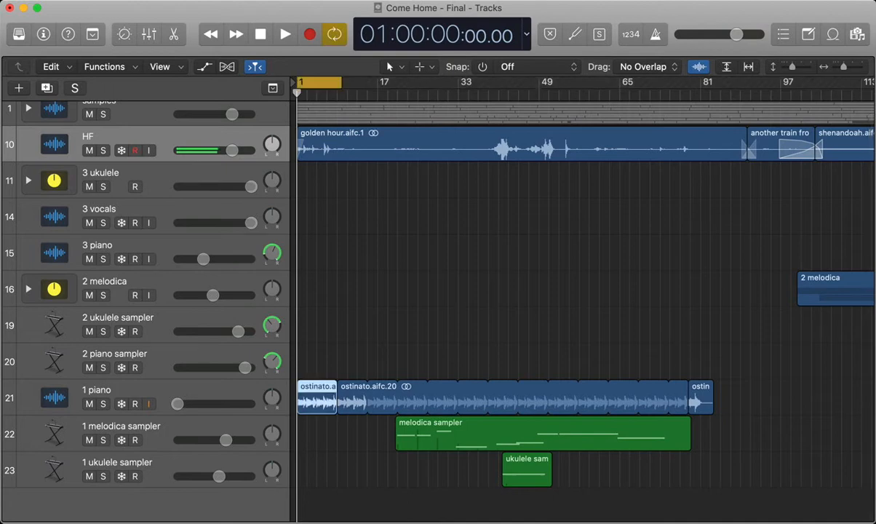
{"action": "key", "text": "space"}
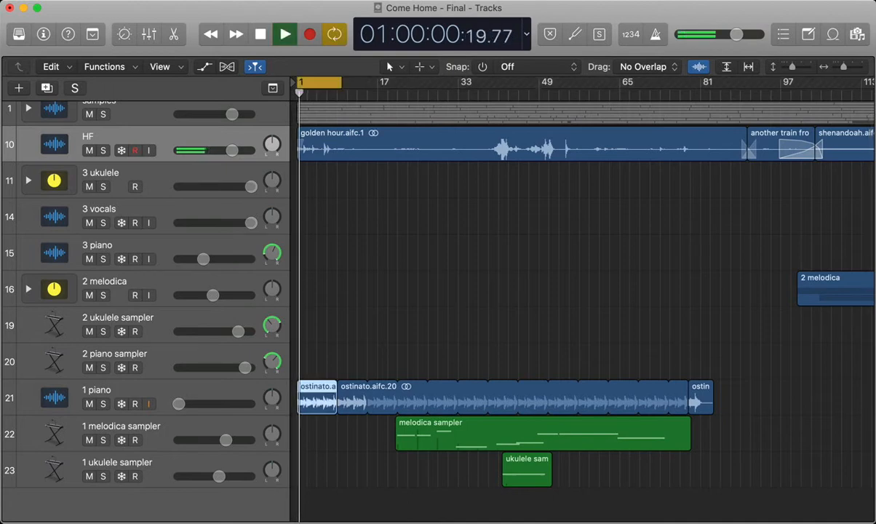
{"action": "left_click", "coordinate": [145, 393]}
{"action": "key", "text": "s"}
{"action": "left_click_drag", "start_coordinate": [179, 404], "coordinate": [181, 404]}
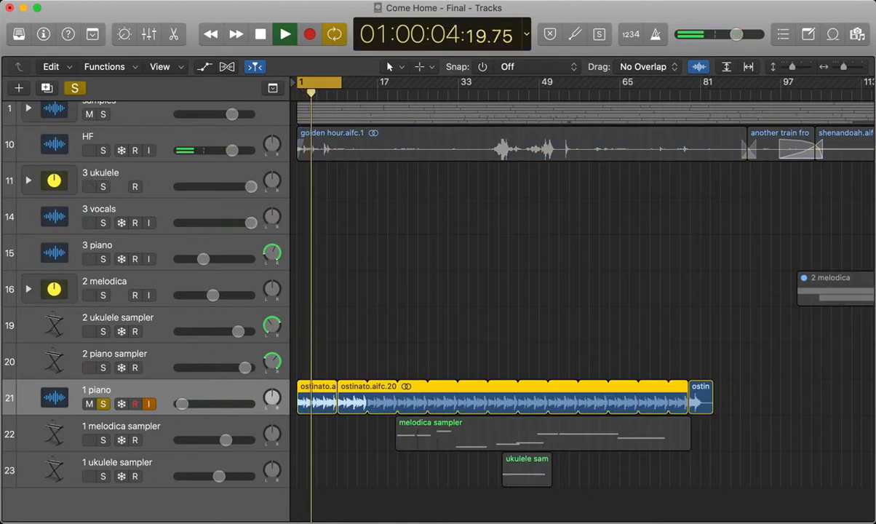
{"action": "key", "text": "space"}
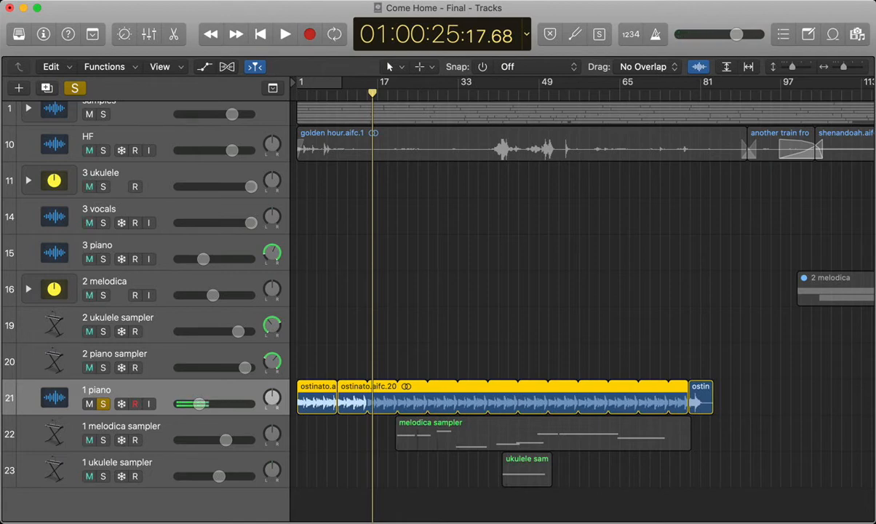
Move the playhead past the start of the melodica sampler region and play the soloed 1 piano track.
{"action": "key", "text": "period"}
{"action": "key", "text": "period"}
{"action": "key", "text": "period"}
{"action": "key", "text": "period"}
{"action": "key", "text": "period"}
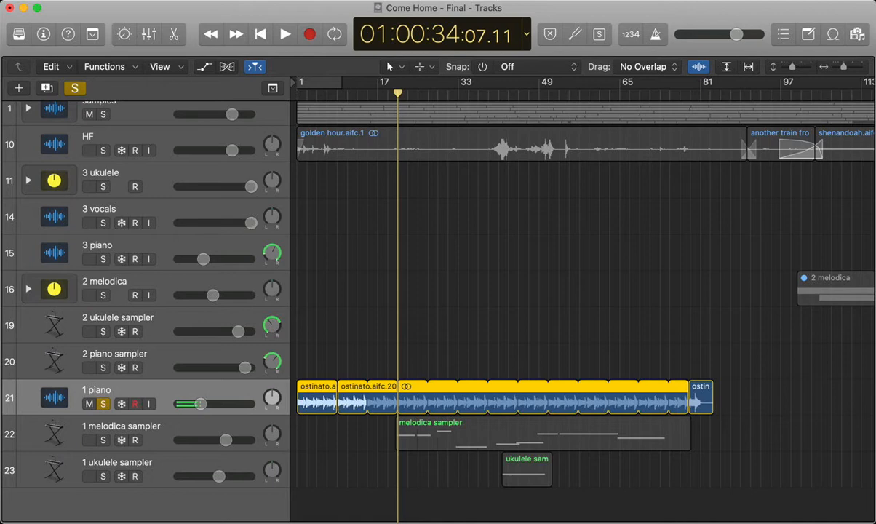
{"action": "scroll", "coordinate": [582, 291], "scroll_direction": "right", "scroll_amount": 3}
{"action": "left_click_drag", "start_coordinate": [356, 93], "coordinate": [402, 93]}
{"action": "key", "text": "space"}
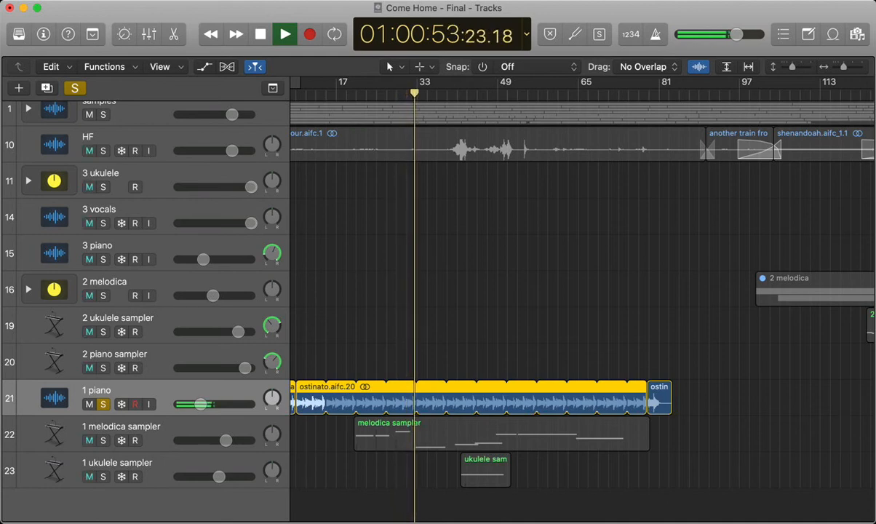
Deselect the ostinato regions and listen to the soloed 1 piano track until about 01:01:06, stopping playback there.
{"action": "scroll", "coordinate": [429, 291], "scroll_direction": "up", "scroll_amount": 8}
{"action": "scroll", "coordinate": [582, 291], "scroll_direction": "down", "scroll_amount": 8}
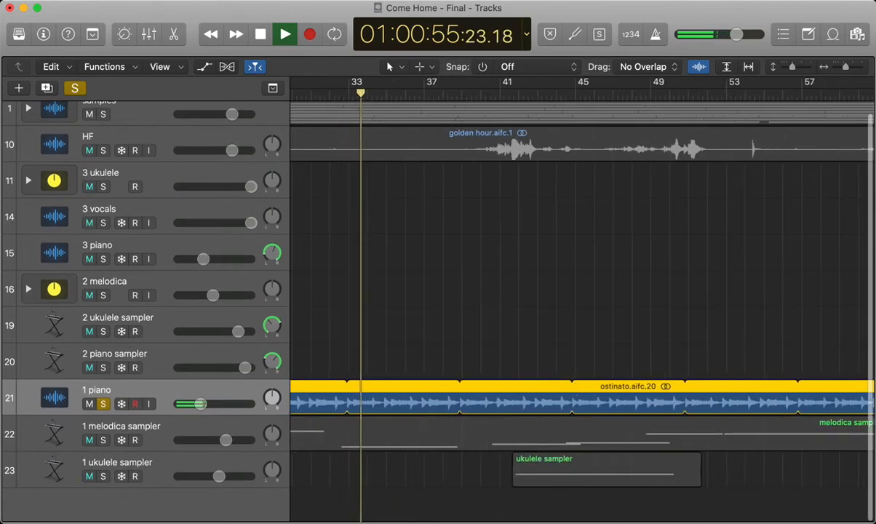
{"action": "scroll", "coordinate": [582, 291], "scroll_direction": "up", "scroll_amount": 1}
{"action": "left_click", "coordinate": [582, 291]}
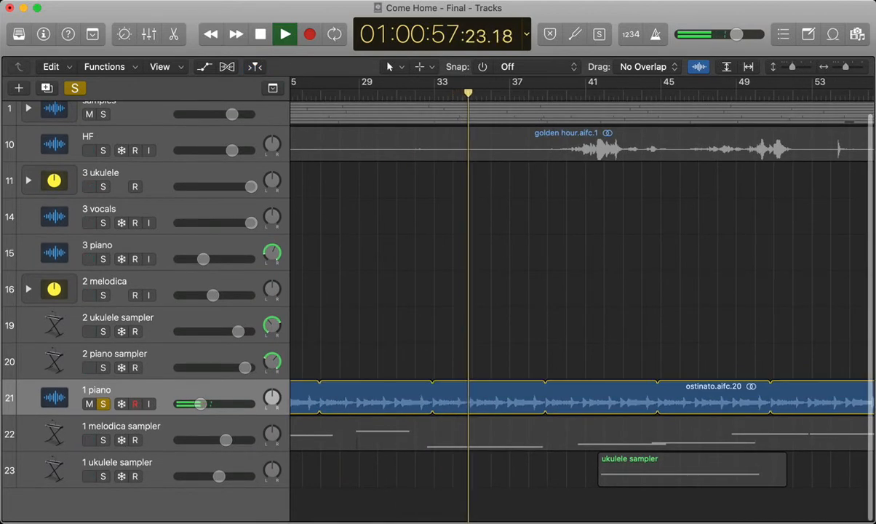
{"action": "scroll", "coordinate": [582, 291], "scroll_direction": "down", "scroll_amount": 6}
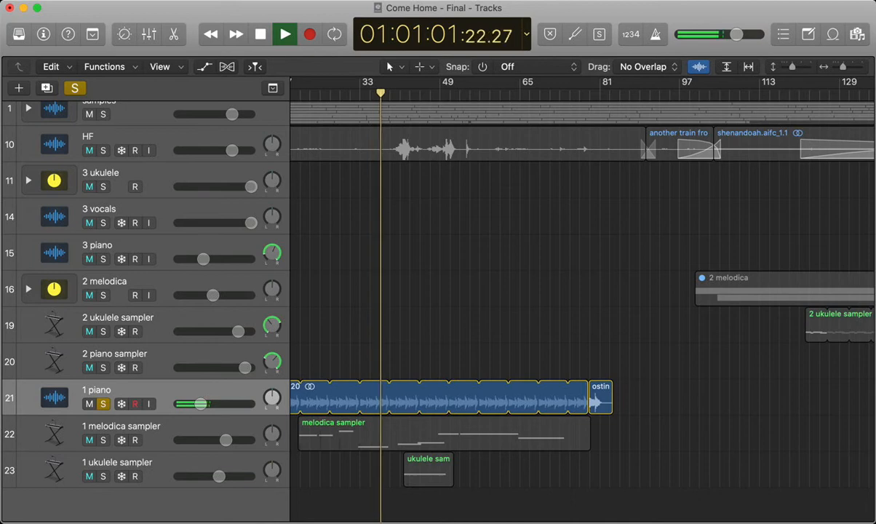
{"action": "scroll", "coordinate": [582, 292], "scroll_direction": "down", "scroll_amount": 6}
{"action": "scroll", "coordinate": [582, 291], "scroll_direction": "up", "scroll_amount": 8}
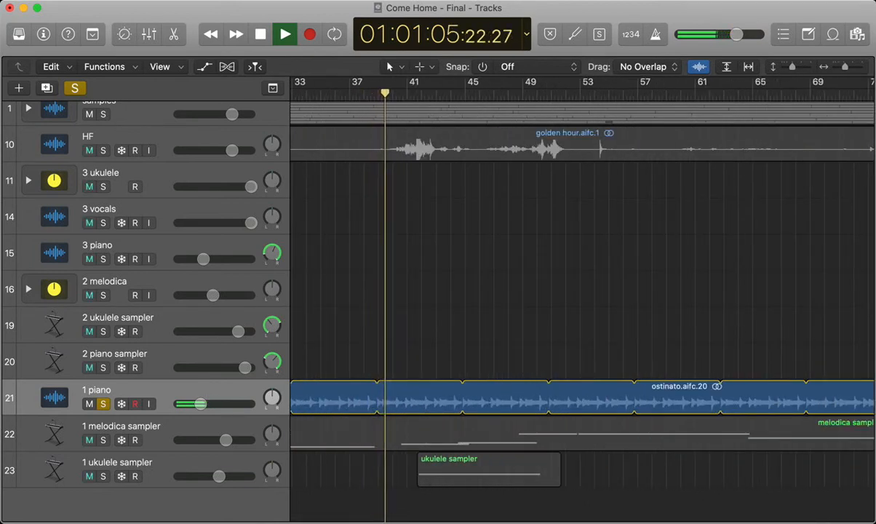
{"action": "key", "text": "space"}
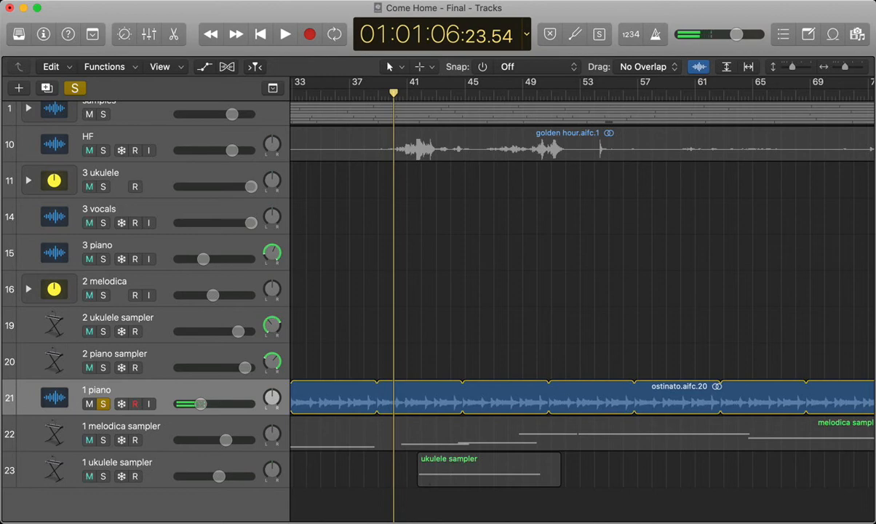
Examine the whole arrangement and where the 1 piano ostinato regions sit within it.
{"action": "key", "text": "super+Left"}
{"action": "key", "text": "super+Left"}
{"action": "key", "text": "super+Left"}
{"action": "key", "text": "super+Left"}
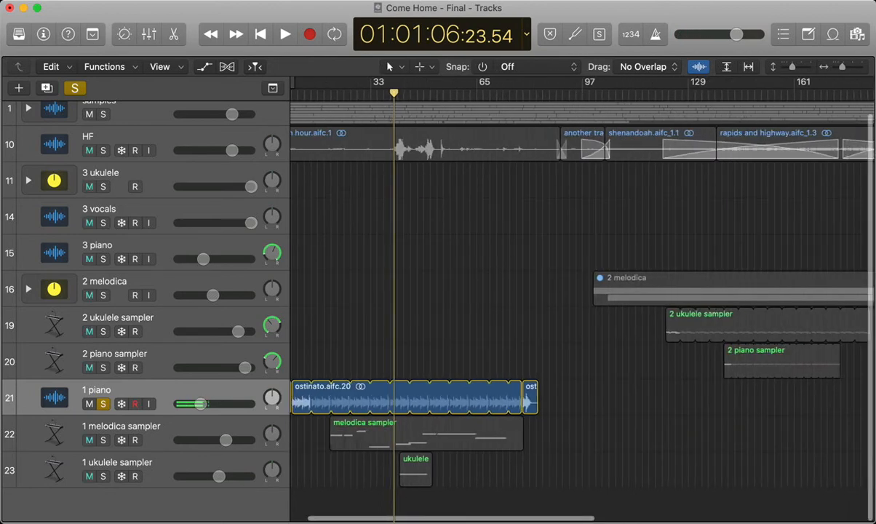
{"action": "key", "text": "super+Left"}
{"action": "key", "text": "super+Left"}
{"action": "key", "text": "super+Left"}
{"action": "key", "text": "super+Left"}
{"action": "key", "text": "super+Left"}
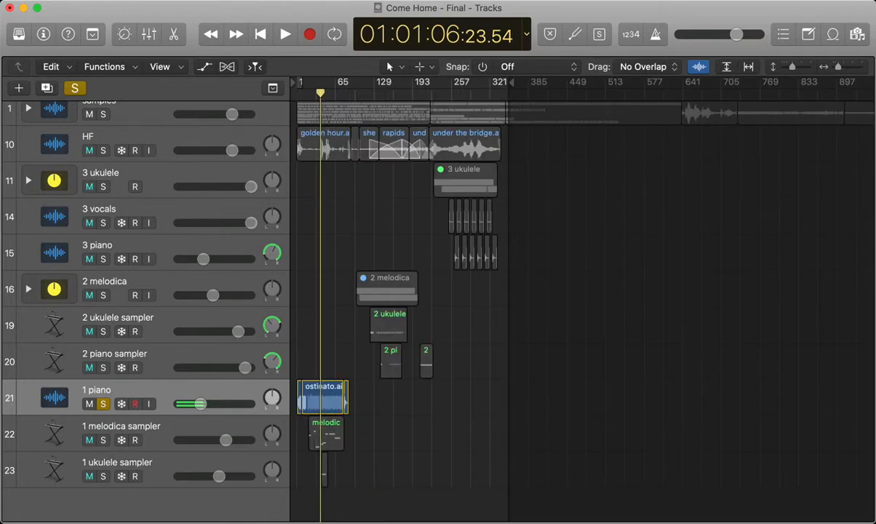
{"action": "key", "text": "super+Right"}
{"action": "key", "text": "super+Right"}
{"action": "key", "text": "super+Right"}
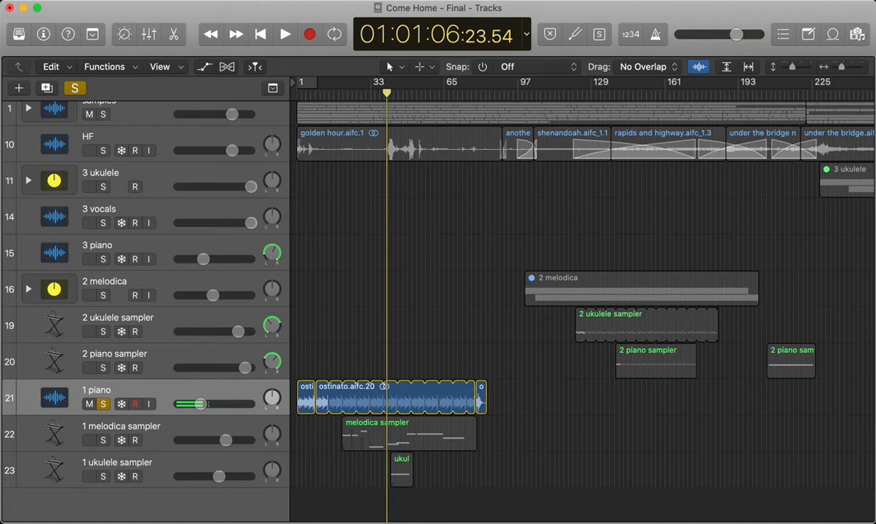
Move the playhead close to the end of the ostinato and play the soloed 1 piano track through its final region.
{"action": "left_click_drag", "start_coordinate": [458, 93], "coordinate": [472, 93]}
{"action": "key", "text": "space"}
{"action": "key", "text": "super+Right"}
{"action": "key", "text": "super+Right"}
{"action": "key", "text": "super+Right"}
{"action": "key", "text": "super+Right"}
{"action": "key", "text": "super+Right"}
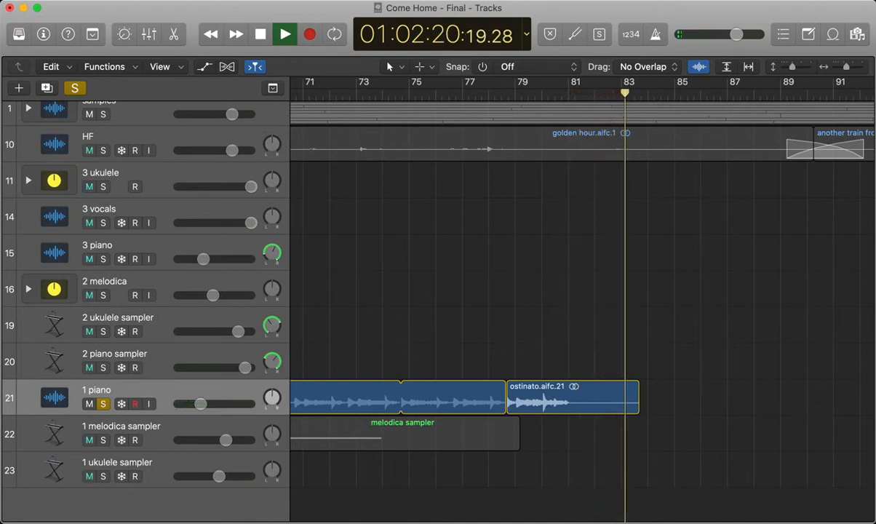
{"action": "key", "text": "space"}
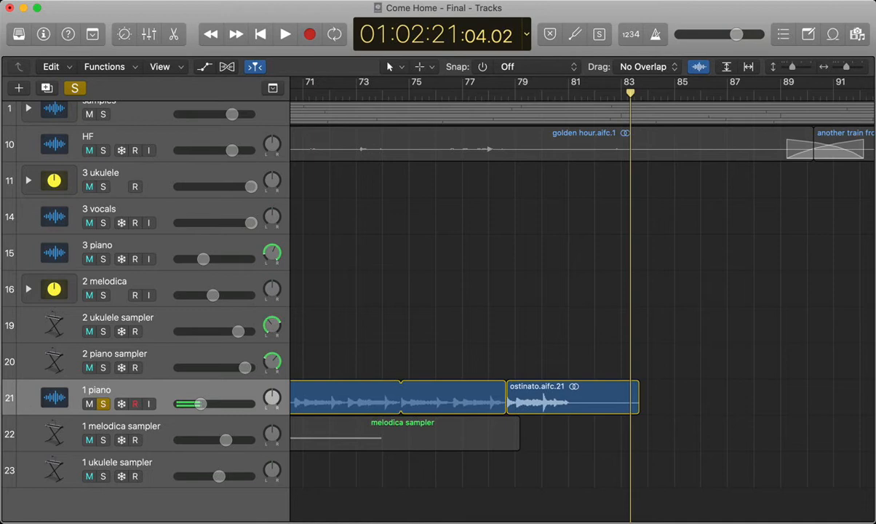
Unsolo 1 piano, solo the 1 melodica sampler track and place the playhead just before its region at about 01:00:32.
{"action": "key", "text": "super+Left"}
{"action": "key", "text": "super+Left"}
{"action": "key", "text": "super+Left"}
{"action": "key", "text": "super+Left"}
{"action": "key", "text": "super+Left"}
{"action": "key", "text": "super+Left"}
{"action": "scroll", "coordinate": [583, 291], "scroll_direction": "left", "scroll_amount": 2}
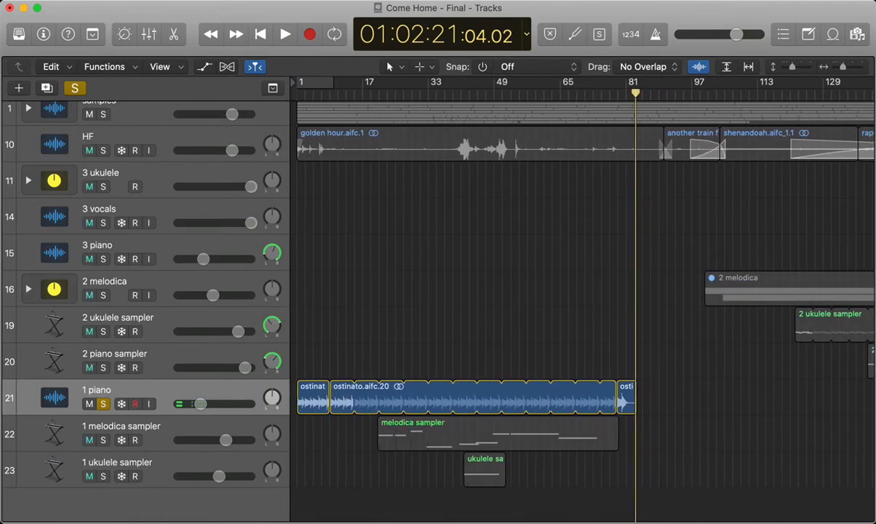
{"action": "key", "text": "s"}
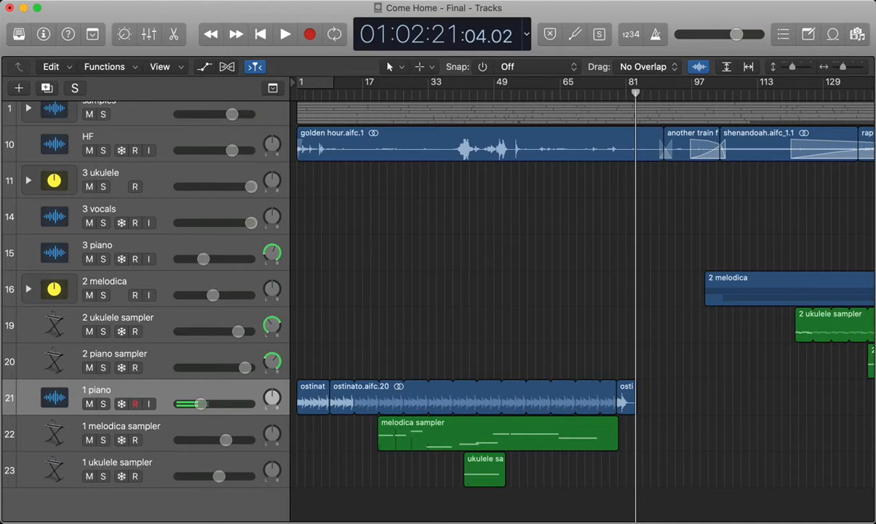
{"action": "left_click", "coordinate": [103, 440]}
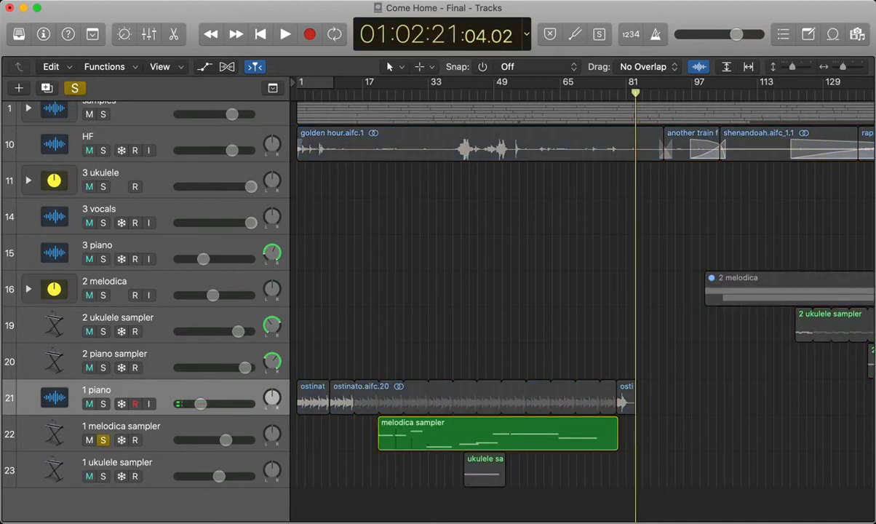
{"action": "left_click", "coordinate": [374, 94]}
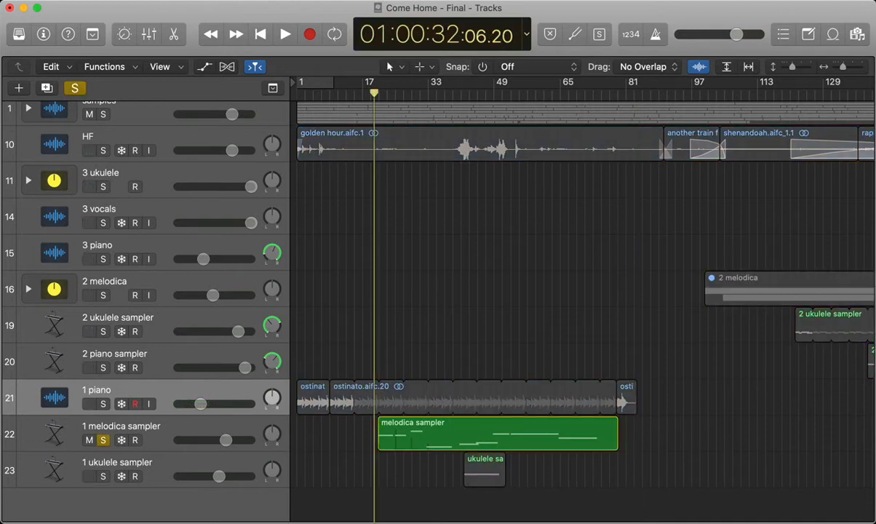
Enlarge the track heights and examine the notes in the melodica sampler region beside the ostinato and ukulele sampler regions.
{"action": "key", "text": "super+Down"}
{"action": "key", "text": "super+Down"}
{"action": "key", "text": "super+Down"}
{"action": "key", "text": "super+Down"}
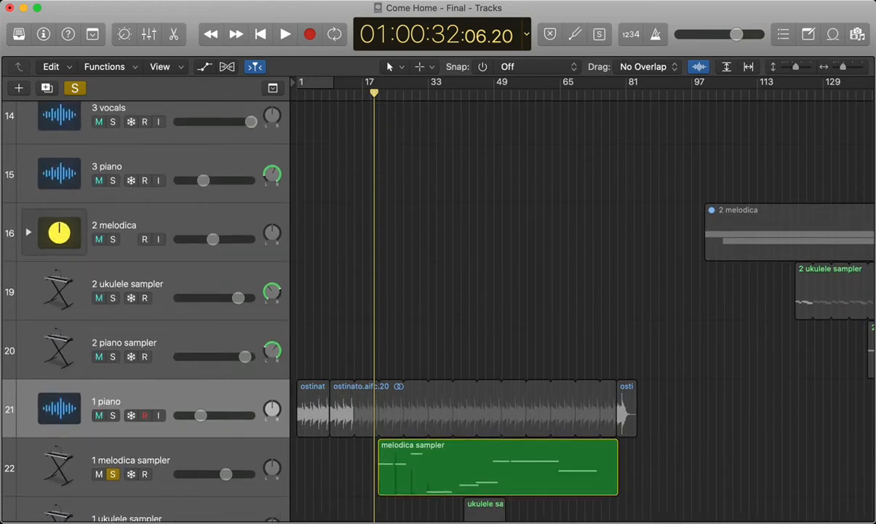
{"action": "key", "text": "super+Down"}
{"action": "key", "text": "super+Down"}
{"action": "key", "text": "super+Down"}
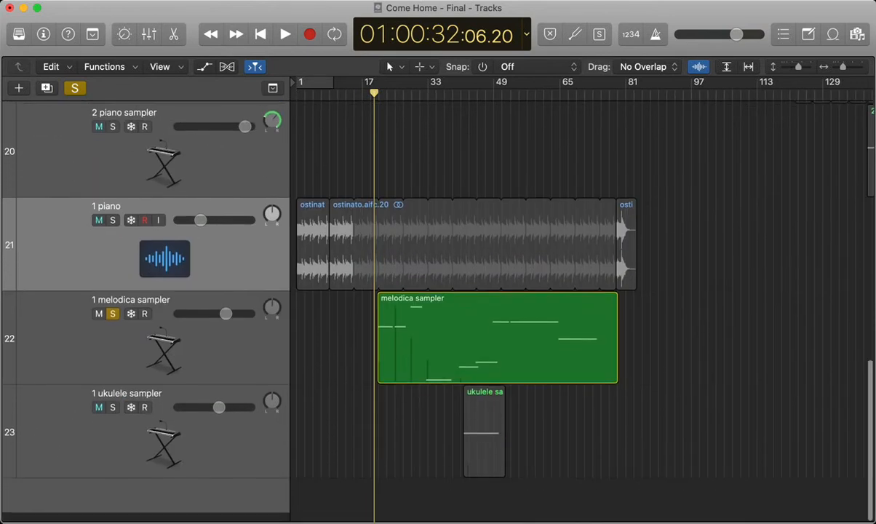
{"action": "key", "text": "super+Right"}
{"action": "key", "text": "super+Right"}
{"action": "key", "text": "super+Right"}
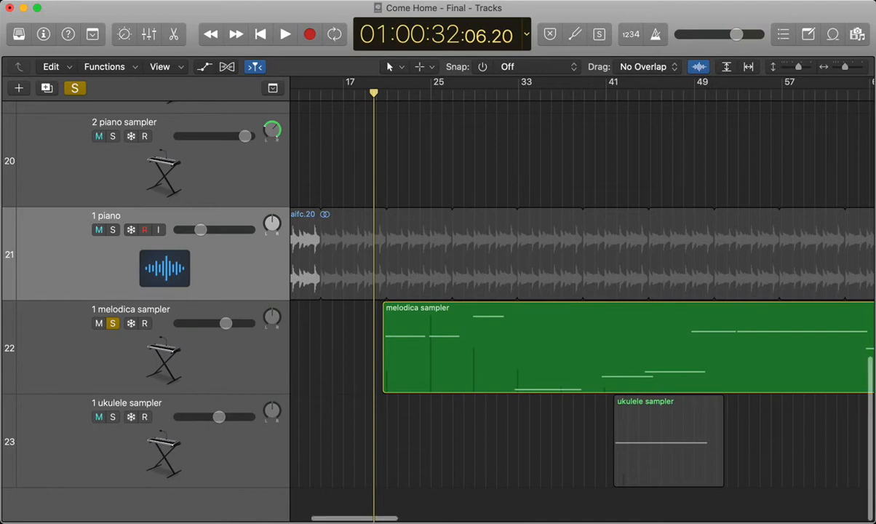
{"action": "key", "text": "super+Left"}
{"action": "key", "text": "super+Left"}
{"action": "scroll", "coordinate": [583, 298], "scroll_direction": "left", "scroll_amount": 1}
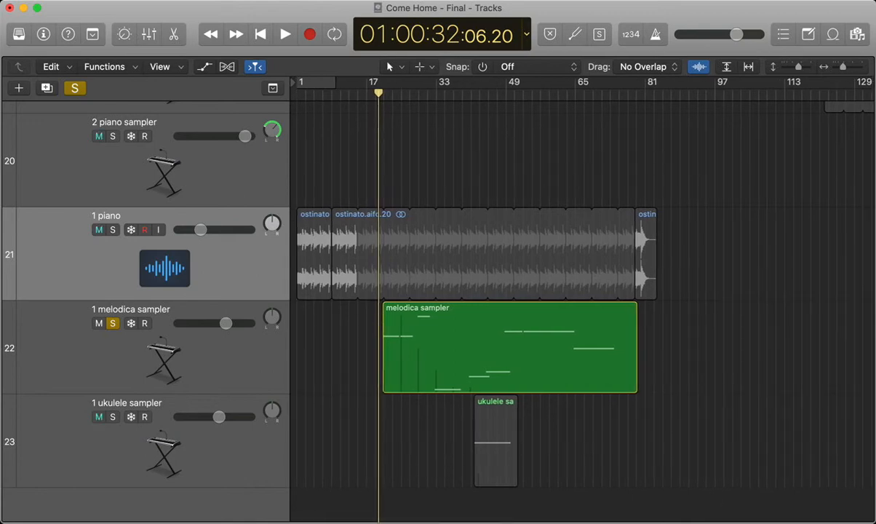
Select the melodica sampler region, show the mixer and open the track's EXS24 sampler, centring its window.
{"action": "left_click", "coordinate": [509, 348]}
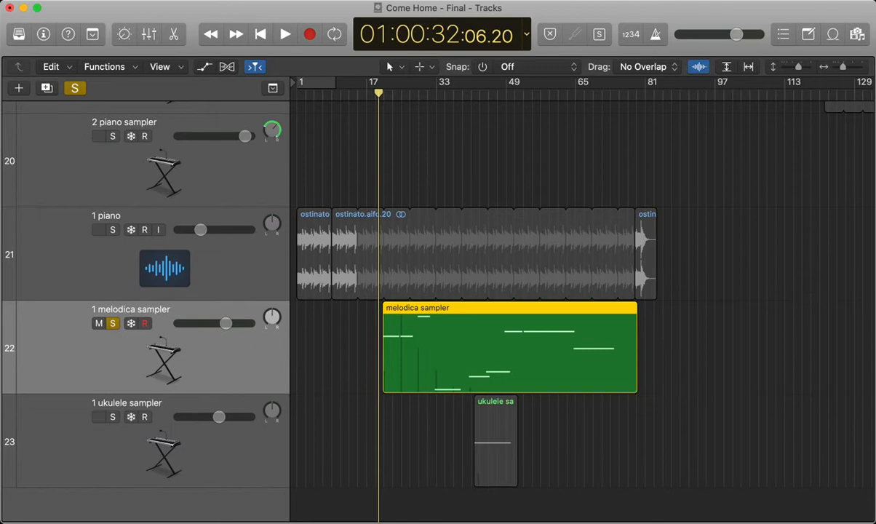
{"action": "key", "text": "x"}
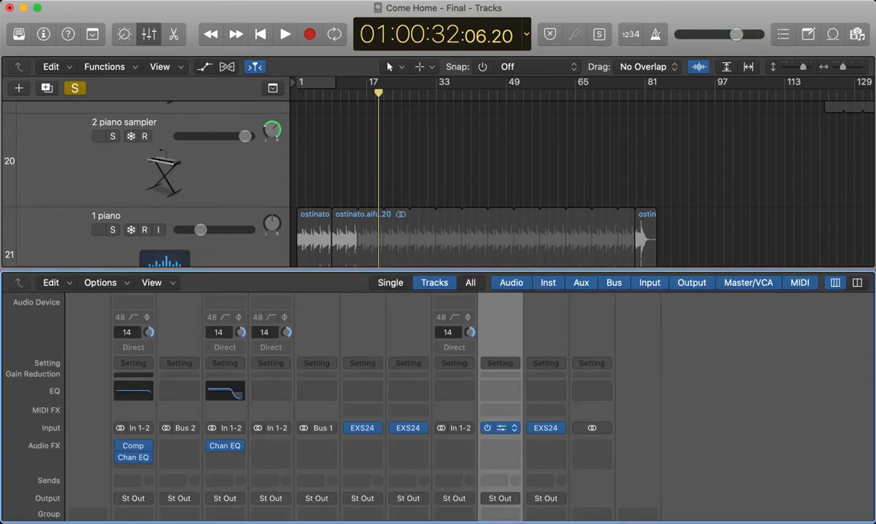
{"action": "left_click", "coordinate": [500, 428]}
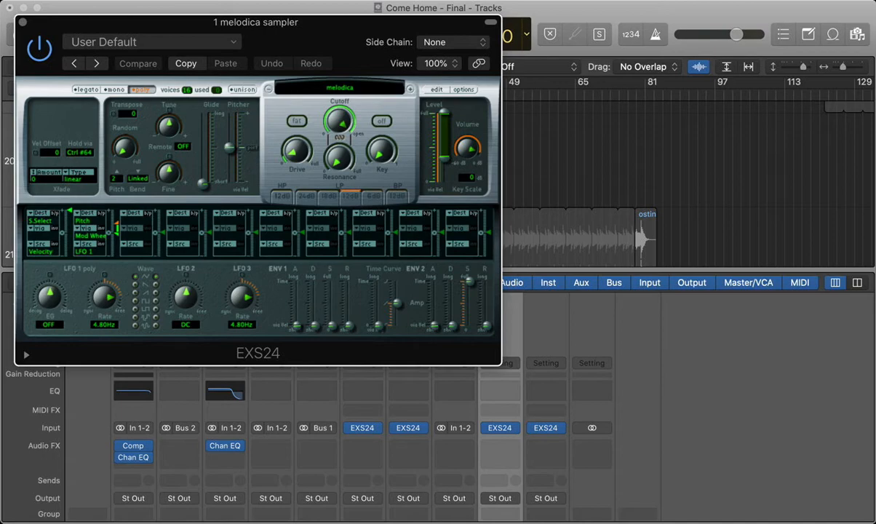
{"action": "left_click_drag", "start_coordinate": [256, 22], "coordinate": [425, 83]}
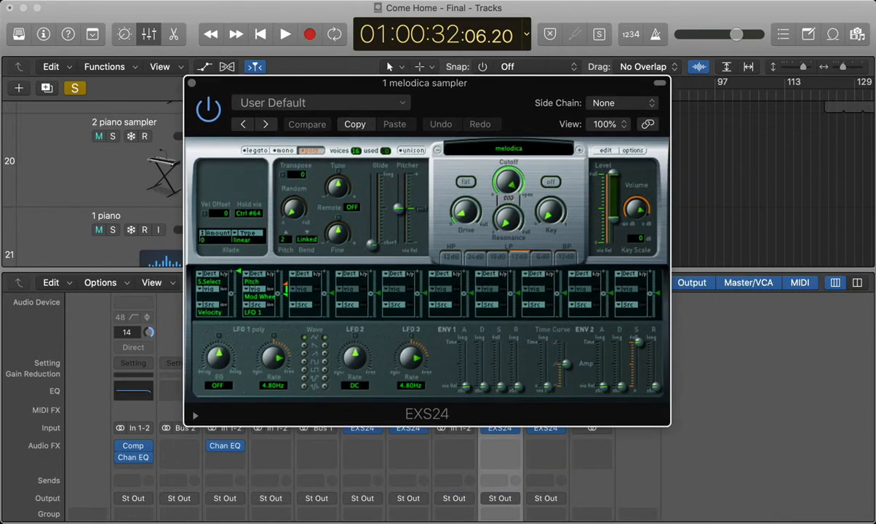
Open the melodica instrument in the EXS24 Instrument Editor and look through its full list of zones.
{"action": "left_click", "coordinate": [633, 151]}
{"action": "left_click", "coordinate": [632, 151]}
{"action": "left_click", "coordinate": [606, 150]}
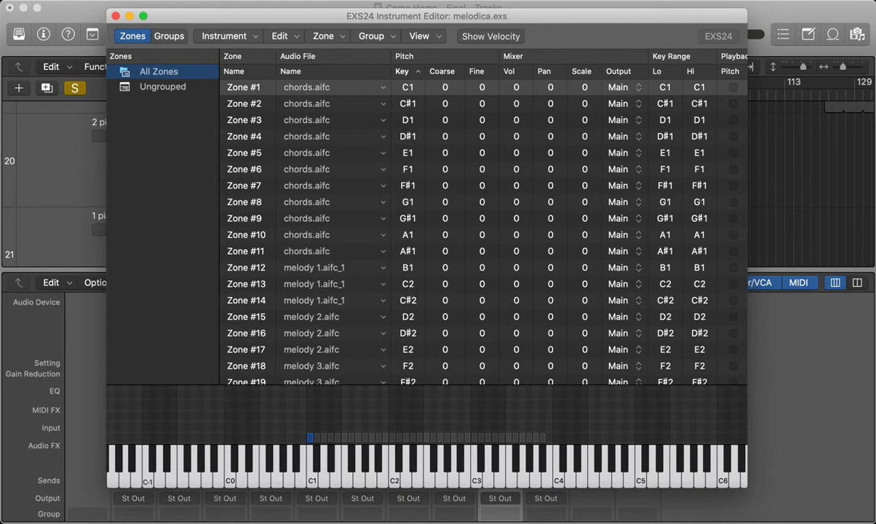
{"action": "scroll", "coordinate": [480, 233], "scroll_direction": "down", "scroll_amount": 10}
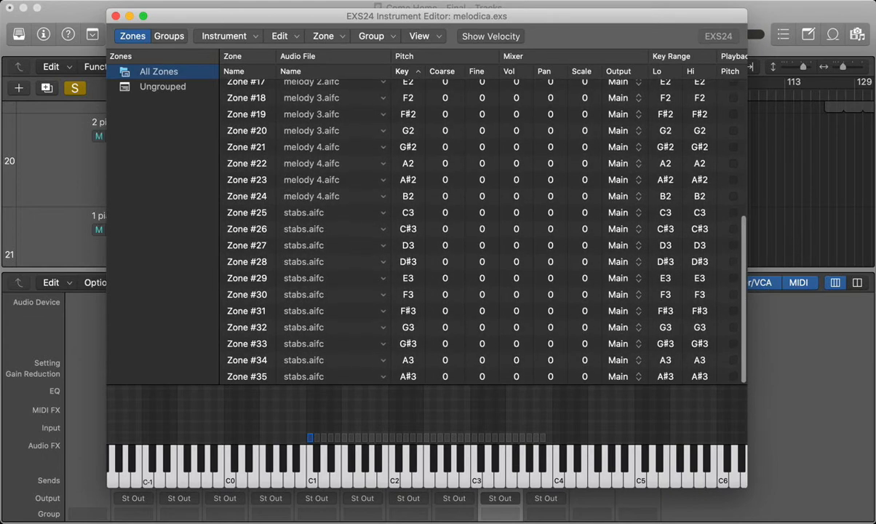
{"action": "scroll", "coordinate": [480, 233], "scroll_direction": "up", "scroll_amount": 10}
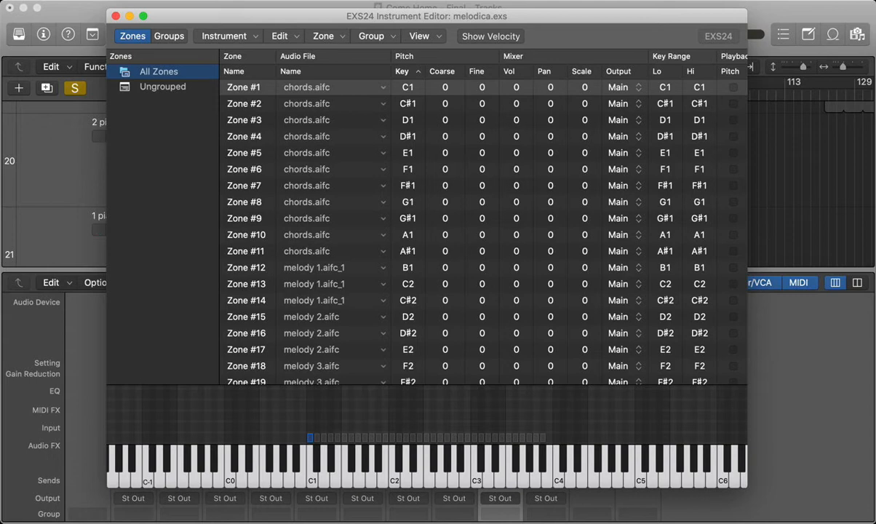
Audition chord, melody and stab zones on keys between F1 and A3, then close the EXS24 Instrument Editor.
{"action": "left_click", "coordinate": [346, 473]}
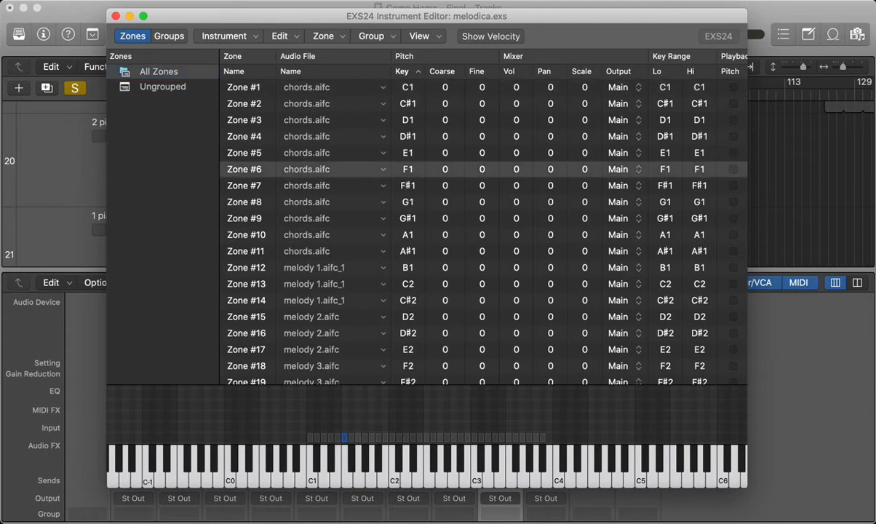
{"action": "left_click", "coordinate": [406, 473]}
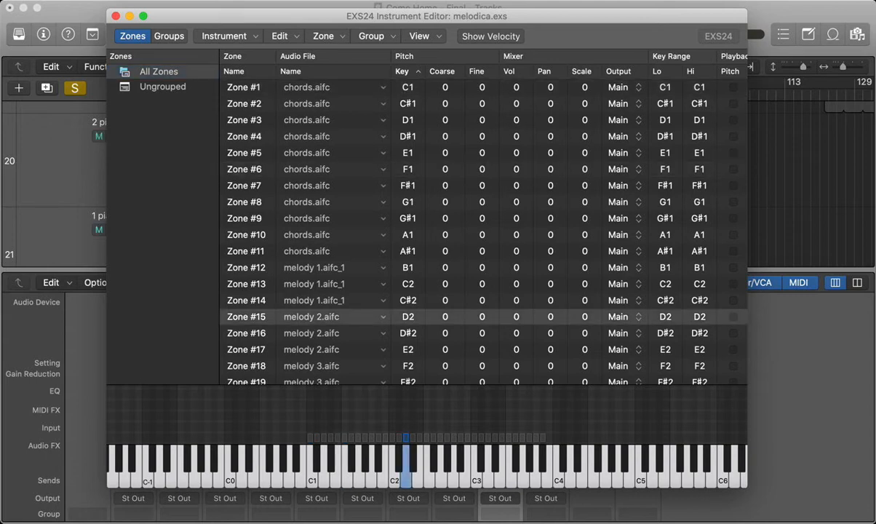
{"action": "left_click", "coordinate": [453, 473]}
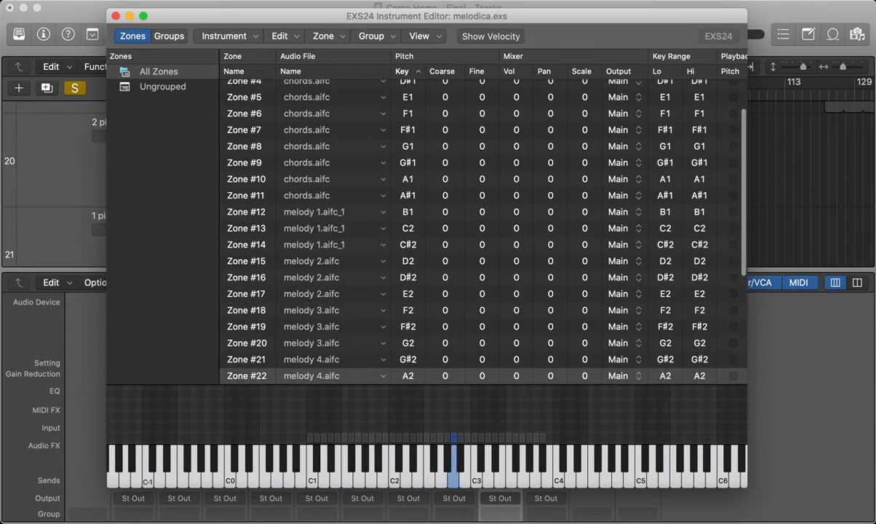
{"action": "left_click", "coordinate": [359, 473]}
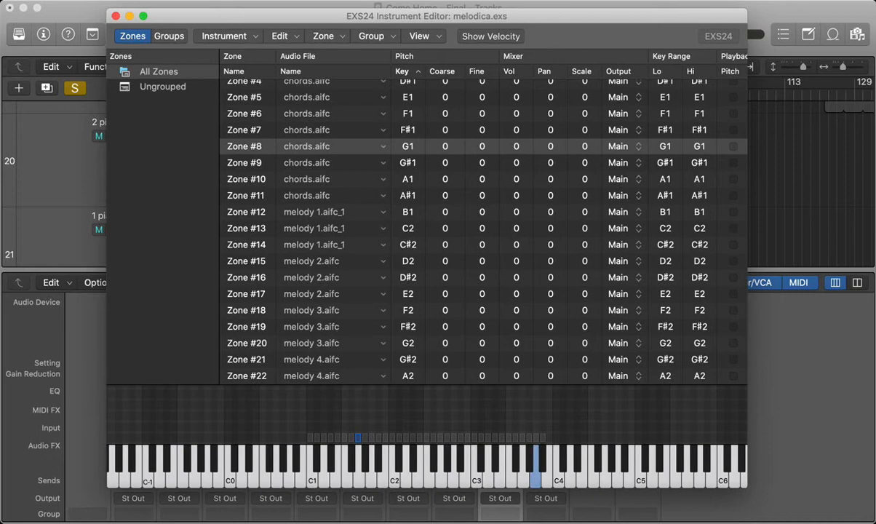
{"action": "left_click", "coordinate": [537, 474]}
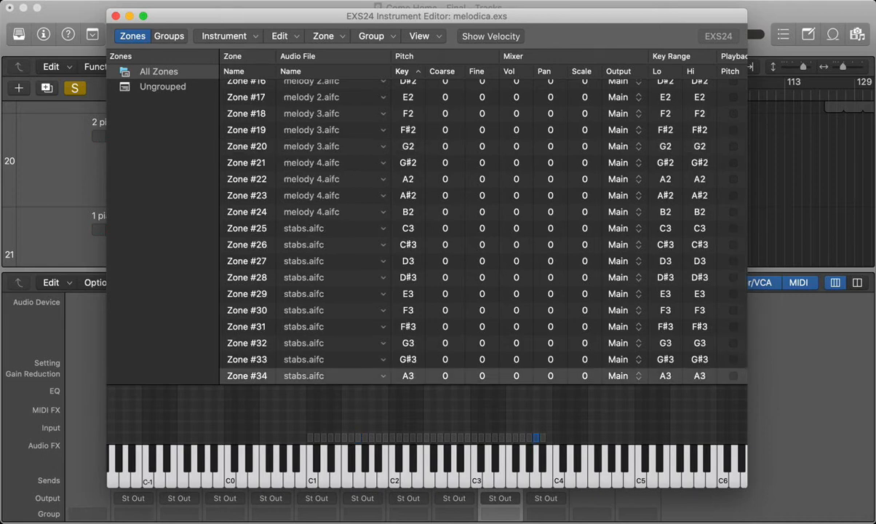
{"action": "left_click", "coordinate": [509, 473]}
{"action": "left_click", "coordinate": [516, 460]}
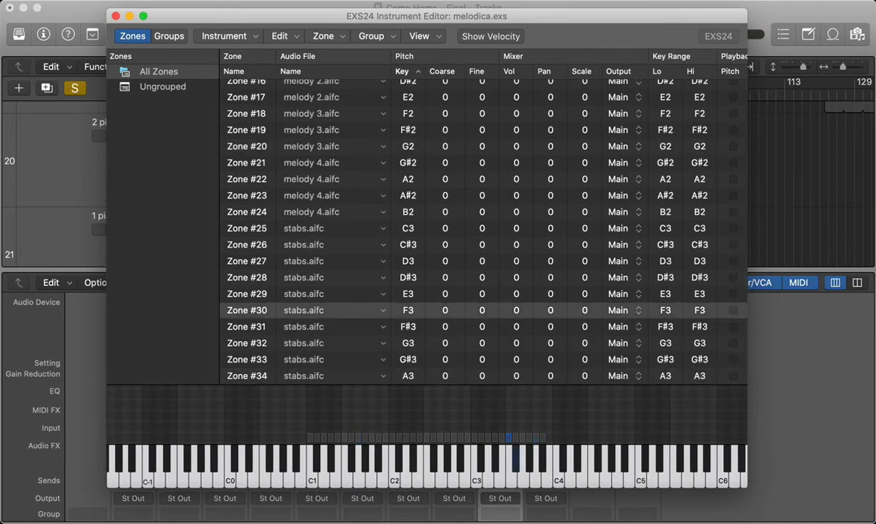
{"action": "left_click", "coordinate": [448, 460]}
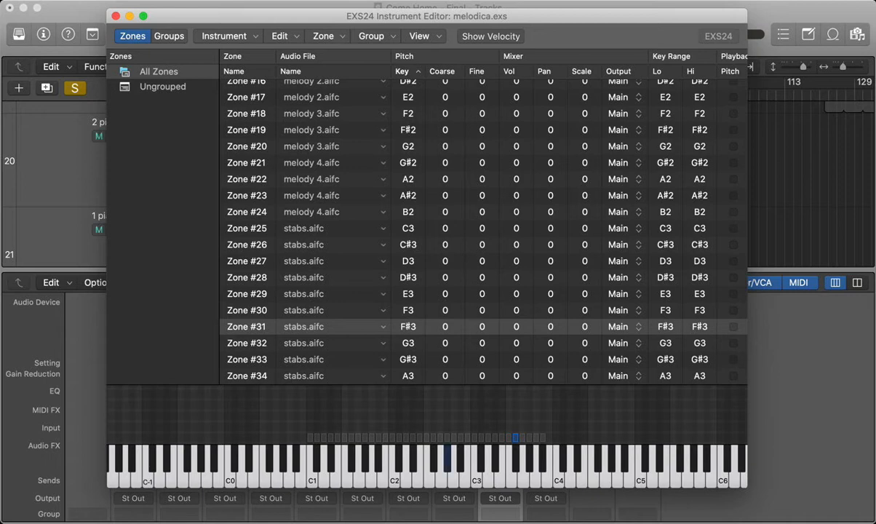
{"action": "left_click", "coordinate": [441, 473]}
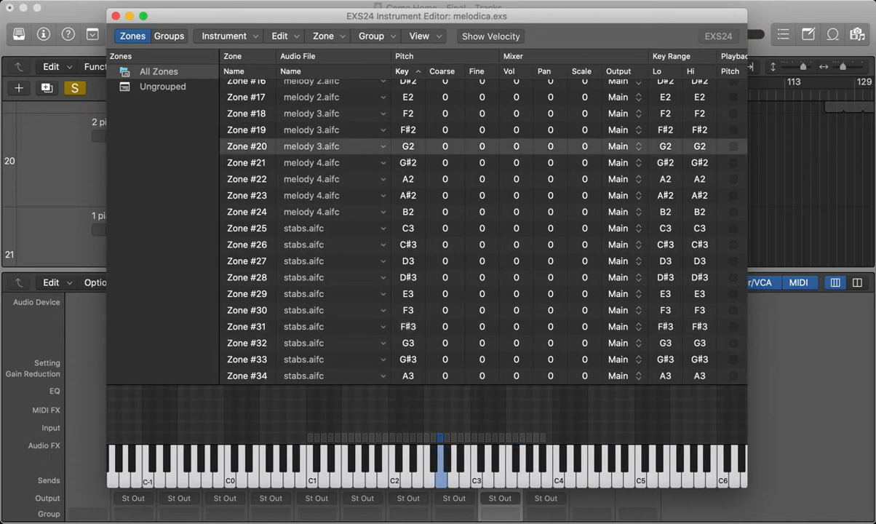
{"action": "scroll", "coordinate": [483, 232], "scroll_direction": "up", "scroll_amount": 10}
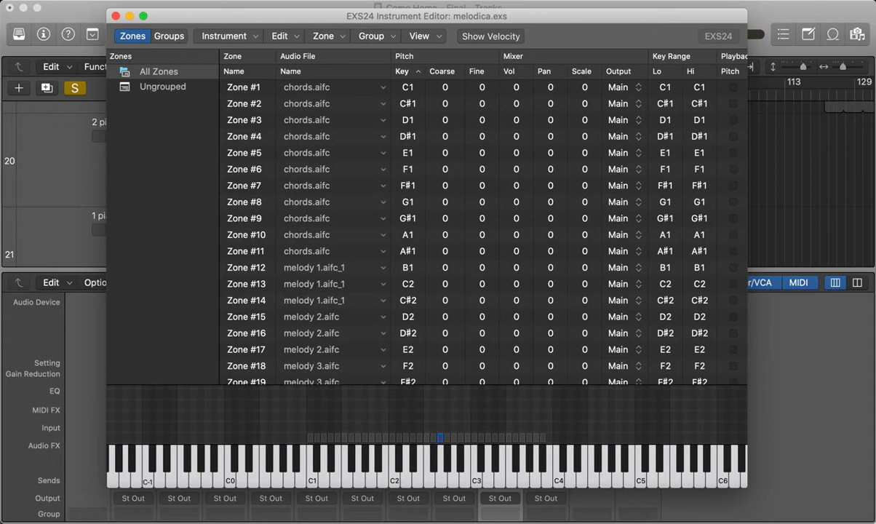
{"action": "key", "text": "super+w"}
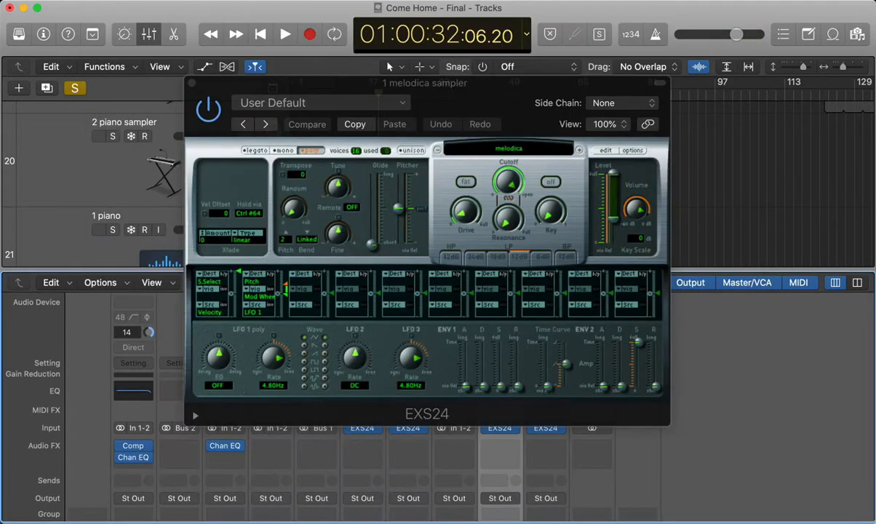
Close the melodica sampler's EXS24 window, bring its region into view below the piano ostinato, and hide the mixer.
{"action": "left_click", "coordinate": [192, 83]}
{"action": "scroll", "coordinate": [437, 182], "scroll_direction": "down", "scroll_amount": 8}
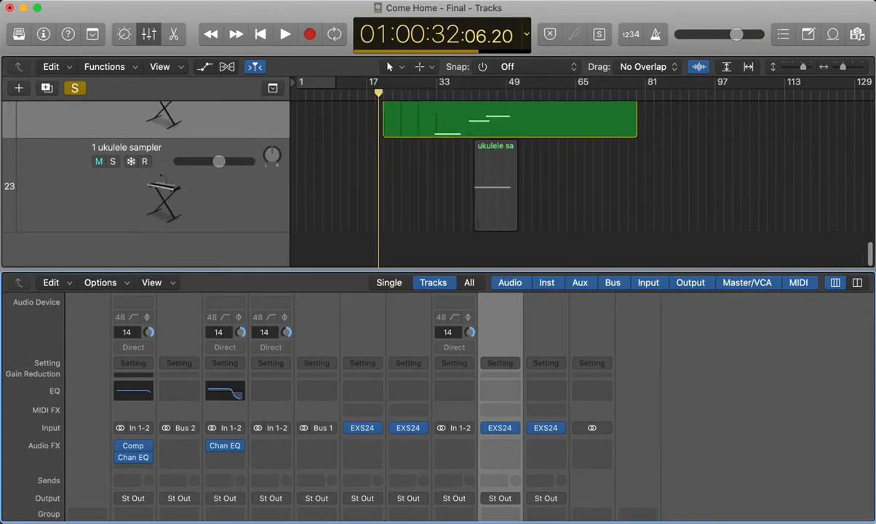
{"action": "scroll", "coordinate": [437, 182], "scroll_direction": "up", "scroll_amount": 4}
{"action": "scroll", "coordinate": [437, 182], "scroll_direction": "up", "scroll_amount": 5}
{"action": "scroll", "coordinate": [437, 182], "scroll_direction": "right", "scroll_amount": 3}
{"action": "scroll", "coordinate": [437, 182], "scroll_direction": "down", "scroll_amount": 3}
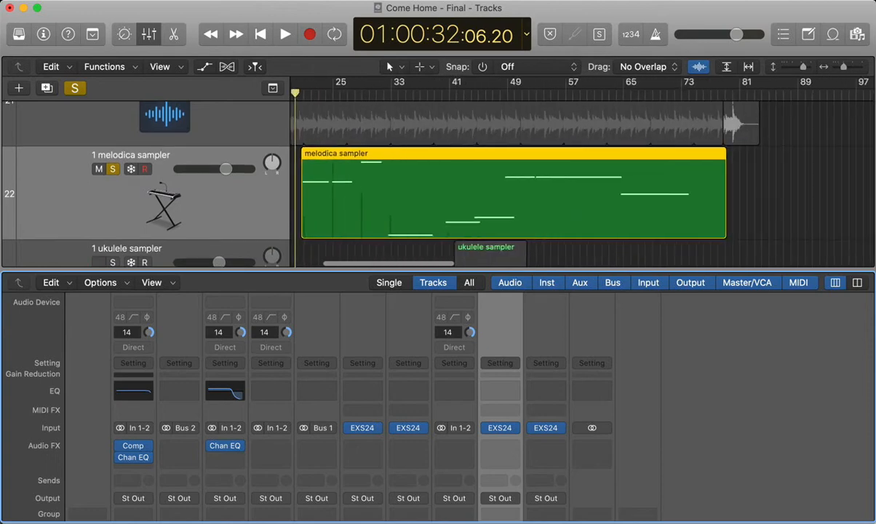
{"action": "key", "text": "x"}
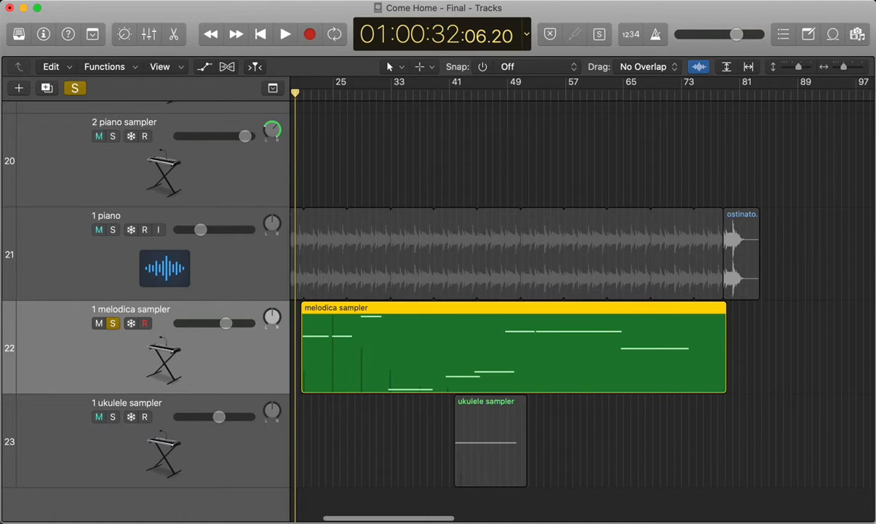
Open the melodica sampler region in the Piano Roll and examine all of its notes across the full region.
{"action": "key", "text": "e"}
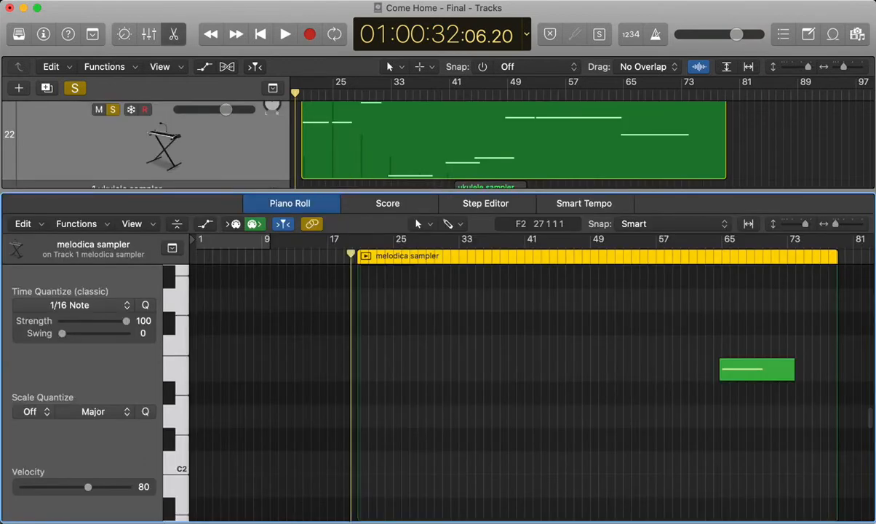
{"action": "scroll", "coordinate": [413, 356], "scroll_direction": "right", "scroll_amount": 10}
{"action": "scroll", "coordinate": [412, 357], "scroll_direction": "left", "scroll_amount": 5}
{"action": "scroll", "coordinate": [413, 357], "scroll_direction": "up", "scroll_amount": 3}
{"action": "scroll", "coordinate": [531, 386], "scroll_direction": "left", "scroll_amount": 5}
{"action": "scroll", "coordinate": [531, 386], "scroll_direction": "up", "scroll_amount": 1}
{"action": "scroll", "coordinate": [531, 386], "scroll_direction": "down", "scroll_amount": 3}
{"action": "scroll", "coordinate": [411, 353], "scroll_direction": "right", "scroll_amount": 10}
{"action": "scroll", "coordinate": [411, 352], "scroll_direction": "left", "scroll_amount": 10}
{"action": "scroll", "coordinate": [412, 352], "scroll_direction": "down", "scroll_amount": 3}
{"action": "scroll", "coordinate": [411, 352], "scroll_direction": "down", "scroll_amount": 5}
{"action": "scroll", "coordinate": [411, 354], "scroll_direction": "down", "scroll_amount": 3}
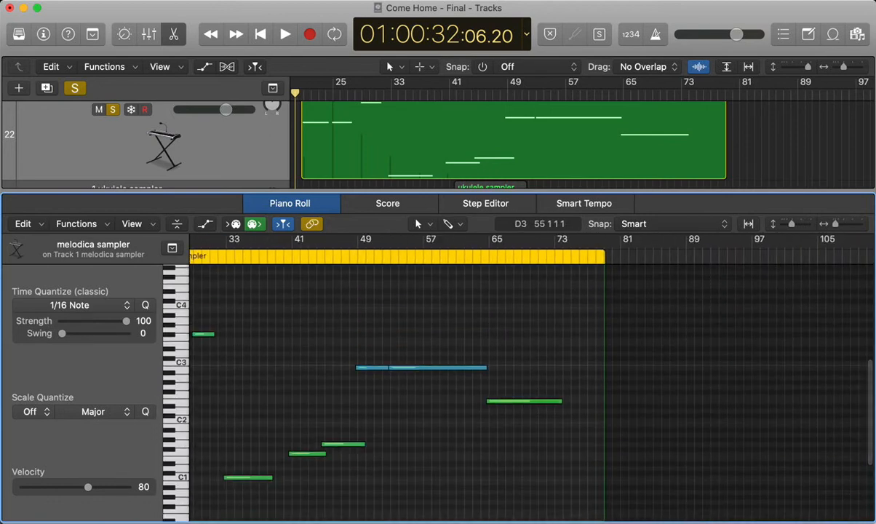
{"action": "scroll", "coordinate": [411, 354], "scroll_direction": "left", "scroll_amount": 6}
{"action": "scroll", "coordinate": [411, 354], "scroll_direction": "down", "scroll_amount": 1}
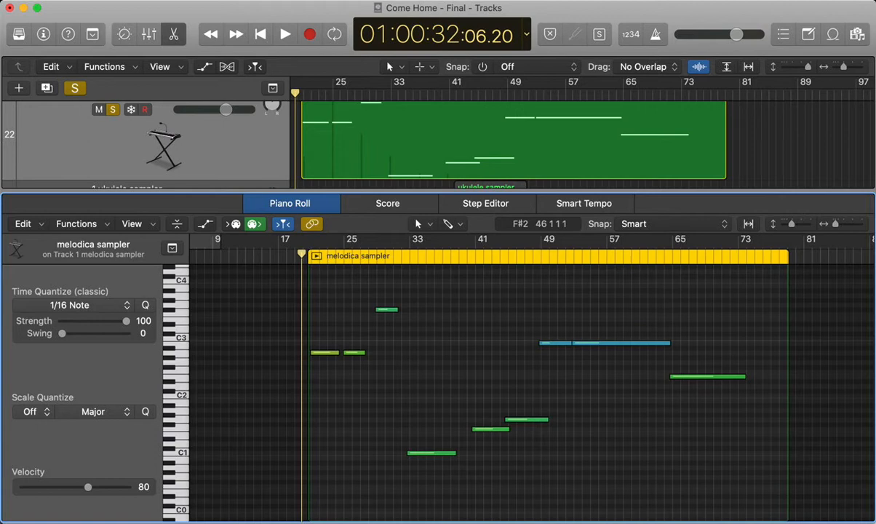
Close the Piano Roll and expand the samples track stack at the start of the track list.
{"action": "scroll", "coordinate": [510, 142], "scroll_direction": "up", "scroll_amount": 3}
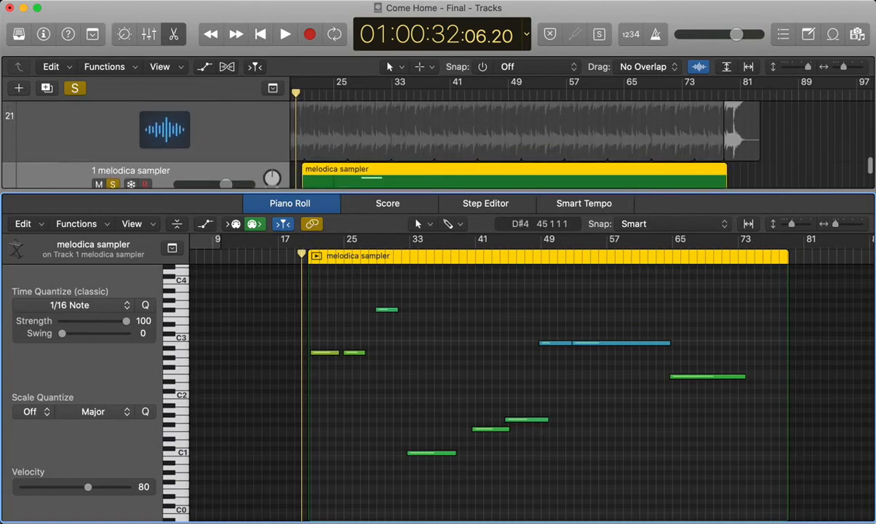
{"action": "scroll", "coordinate": [509, 142], "scroll_direction": "up", "scroll_amount": 2}
{"action": "scroll", "coordinate": [509, 142], "scroll_direction": "down", "scroll_amount": 8}
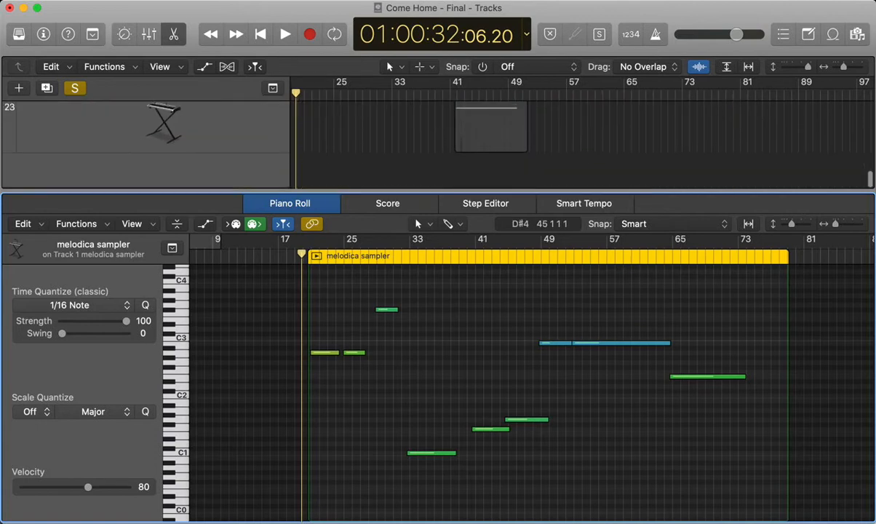
{"action": "scroll", "coordinate": [509, 142], "scroll_direction": "up", "scroll_amount": 7}
{"action": "scroll", "coordinate": [509, 142], "scroll_direction": "up", "scroll_amount": 1}
{"action": "scroll", "coordinate": [509, 141], "scroll_direction": "down", "scroll_amount": 2}
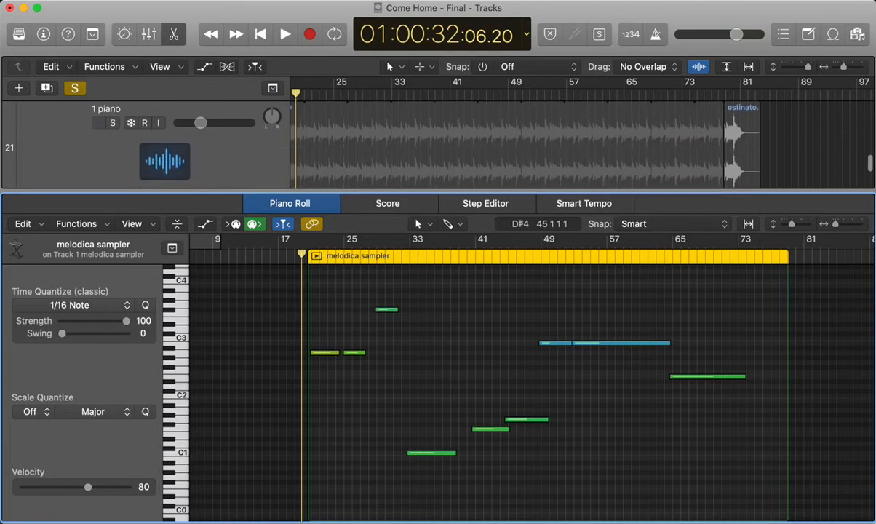
{"action": "key", "text": "e"}
{"action": "scroll", "coordinate": [391, 205], "scroll_direction": "up", "scroll_amount": 15}
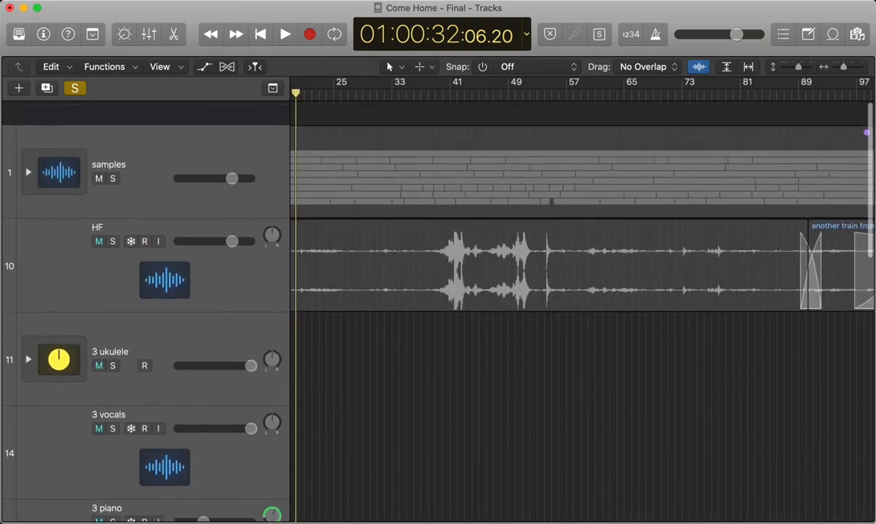
{"action": "left_click", "coordinate": [28, 148]}
Look through the cut-up piano, melodica and ukulele sample regions along the timeline, then collapse the samples stack.
{"action": "scroll", "coordinate": [582, 311], "scroll_direction": "down", "scroll_amount": 10}
{"action": "scroll", "coordinate": [582, 311], "scroll_direction": "right", "scroll_amount": 13}
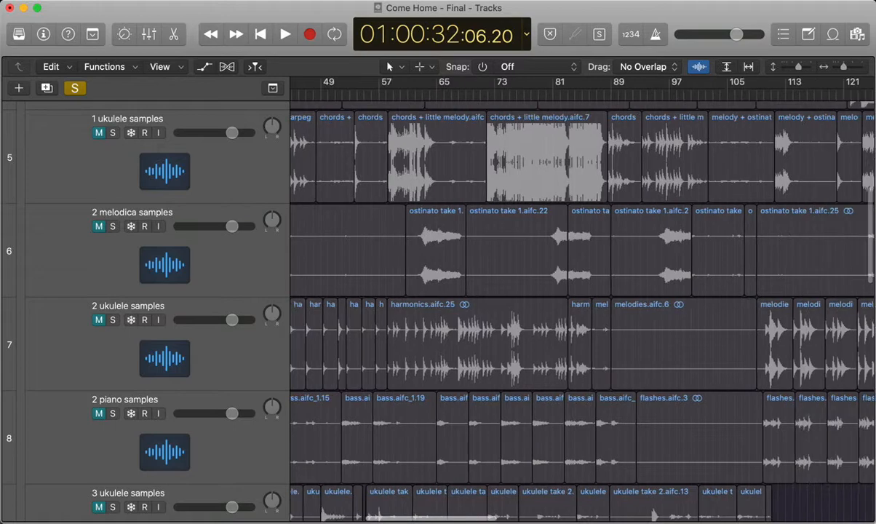
{"action": "scroll", "coordinate": [582, 311], "scroll_direction": "up", "scroll_amount": 3}
{"action": "scroll", "coordinate": [583, 312], "scroll_direction": "right", "scroll_amount": 10}
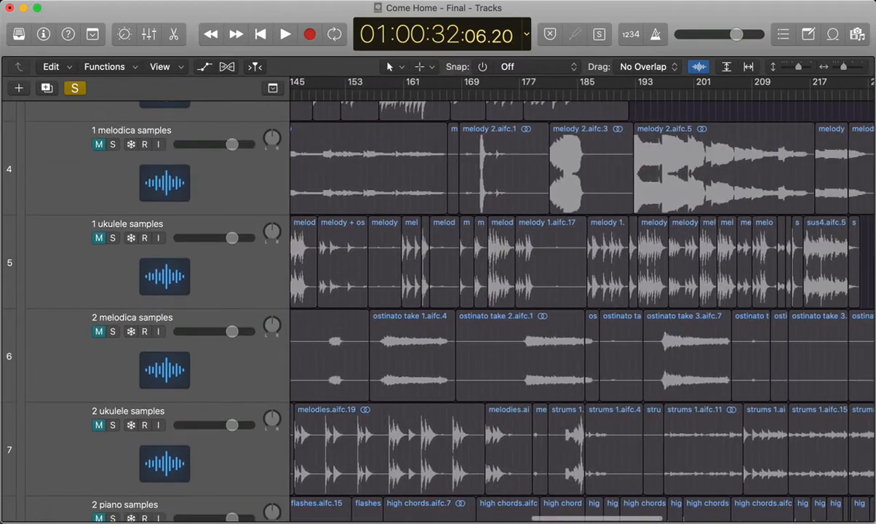
{"action": "scroll", "coordinate": [582, 311], "scroll_direction": "left", "scroll_amount": 20}
{"action": "scroll", "coordinate": [582, 312], "scroll_direction": "up", "scroll_amount": 5}
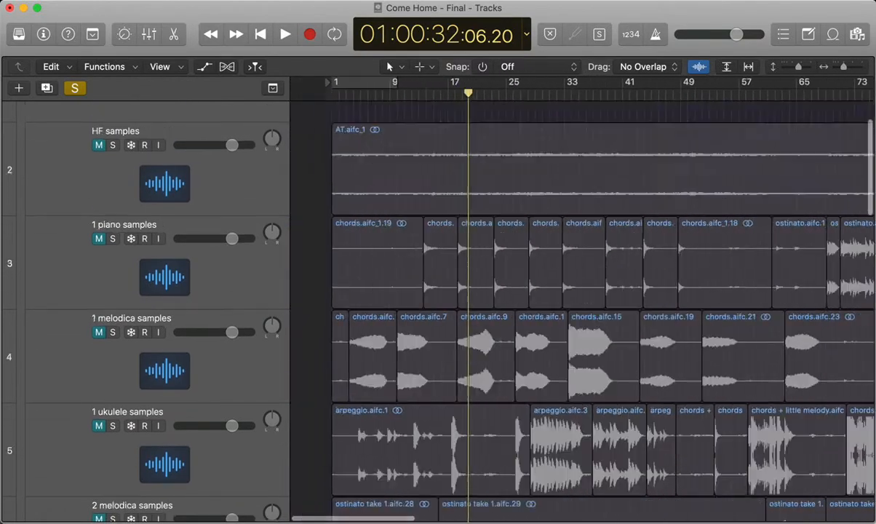
{"action": "left_click", "coordinate": [29, 149]}
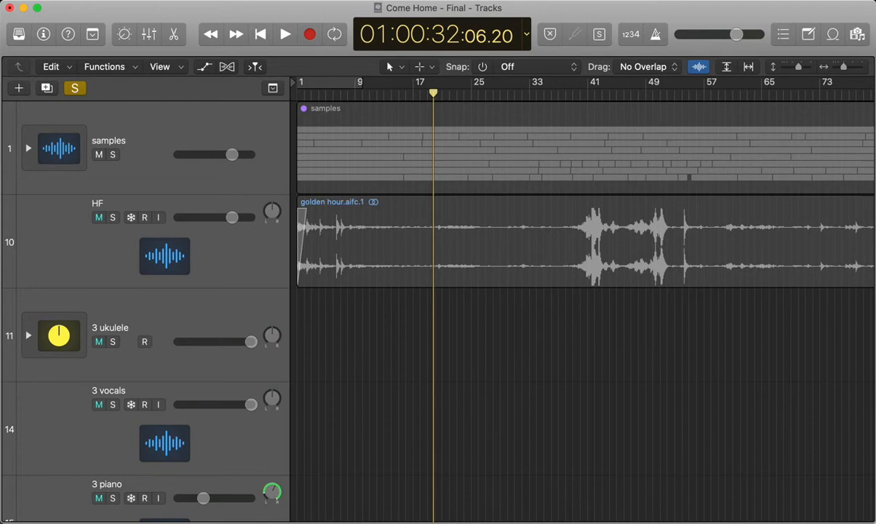
Reopen the melodica sampler region in the Piano Roll and examine its notes from bar 25 onward up close.
{"action": "scroll", "coordinate": [582, 311], "scroll_direction": "down", "scroll_amount": 15}
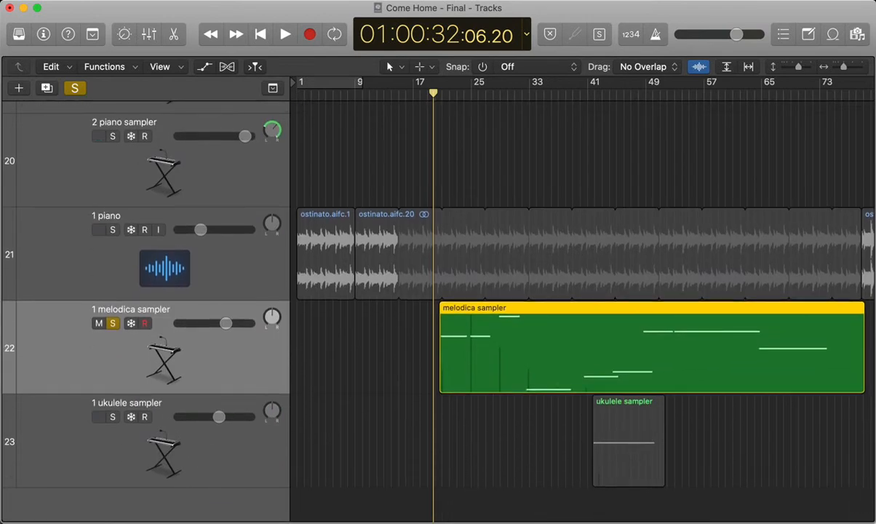
{"action": "key", "text": "e"}
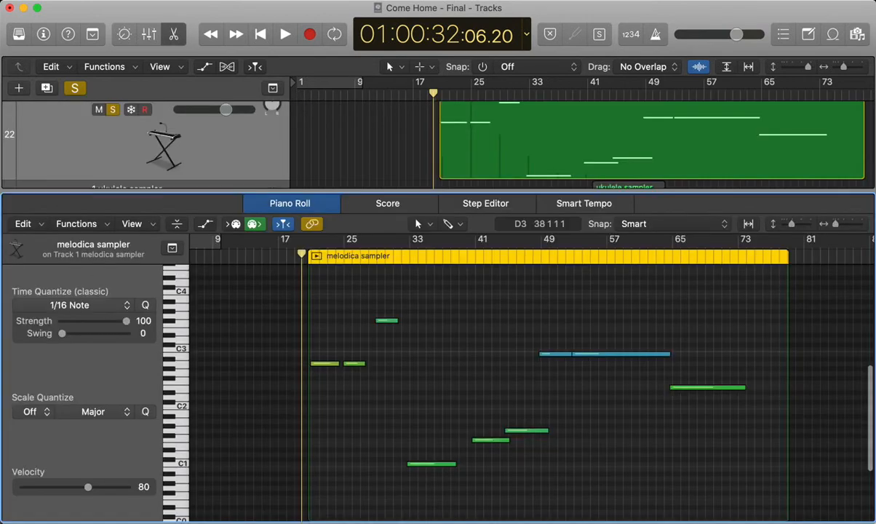
{"action": "scroll", "coordinate": [420, 363], "scroll_direction": "up", "scroll_amount": 5}
{"action": "scroll", "coordinate": [420, 363], "scroll_direction": "right", "scroll_amount": 1}
{"action": "scroll", "coordinate": [500, 364], "scroll_direction": "right", "scroll_amount": 5}
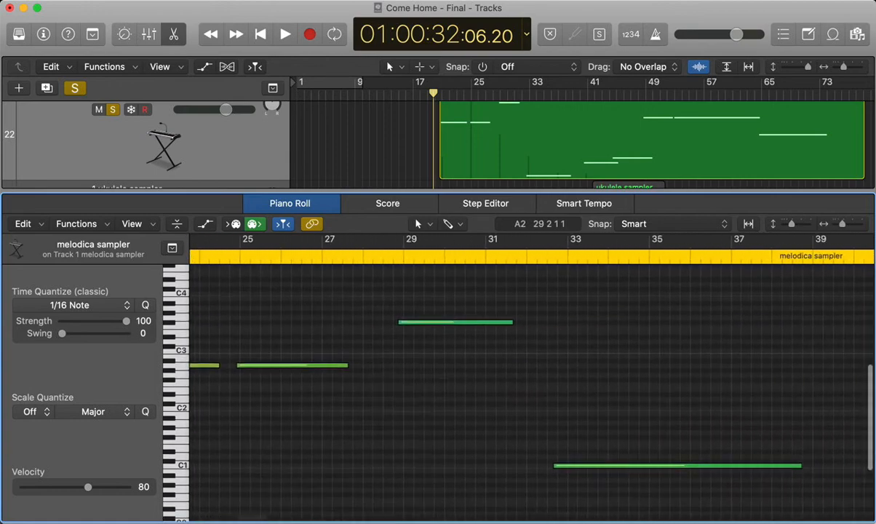
{"action": "scroll", "coordinate": [417, 365], "scroll_direction": "down", "scroll_amount": 4}
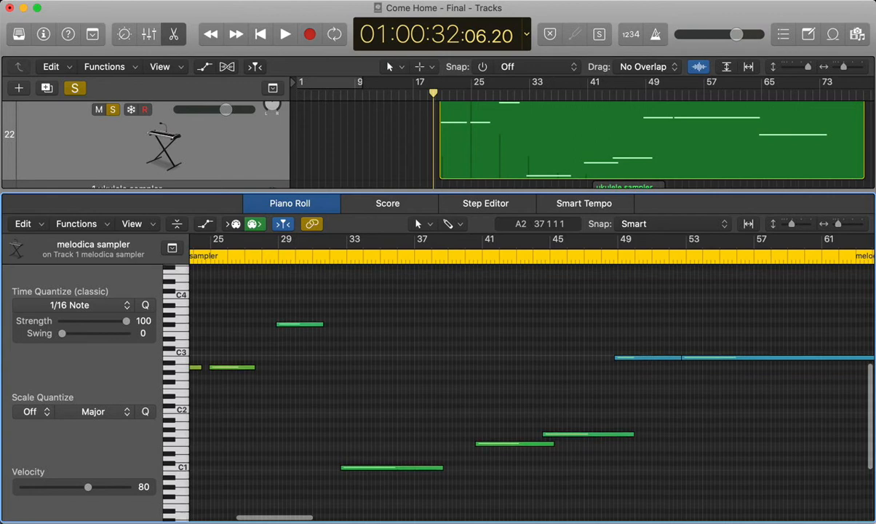
{"action": "scroll", "coordinate": [416, 365], "scroll_direction": "up", "scroll_amount": 1}
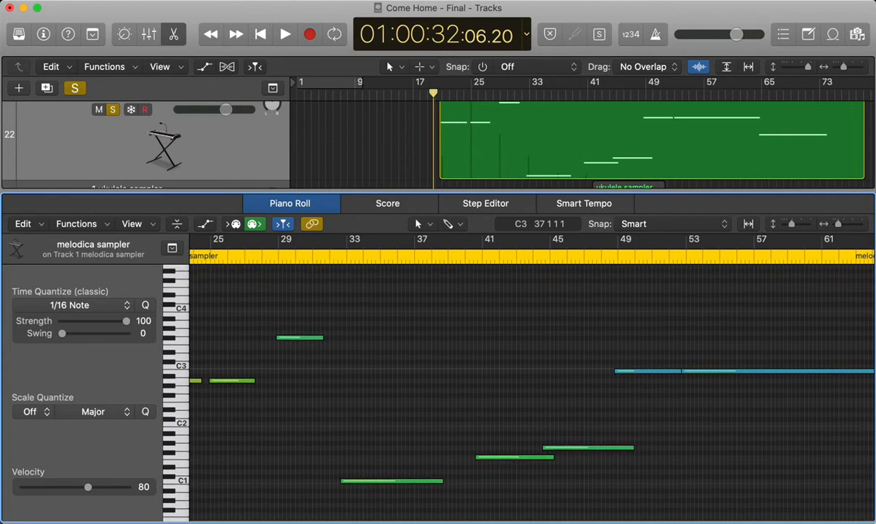
Look over the other tracks above the melodica sampler, then fit the whole melodica region in the Piano Roll.
{"action": "scroll", "coordinate": [422, 142], "scroll_direction": "up", "scroll_amount": 6}
{"action": "scroll", "coordinate": [422, 142], "scroll_direction": "down", "scroll_amount": 3}
{"action": "scroll", "coordinate": [509, 142], "scroll_direction": "up", "scroll_amount": 10}
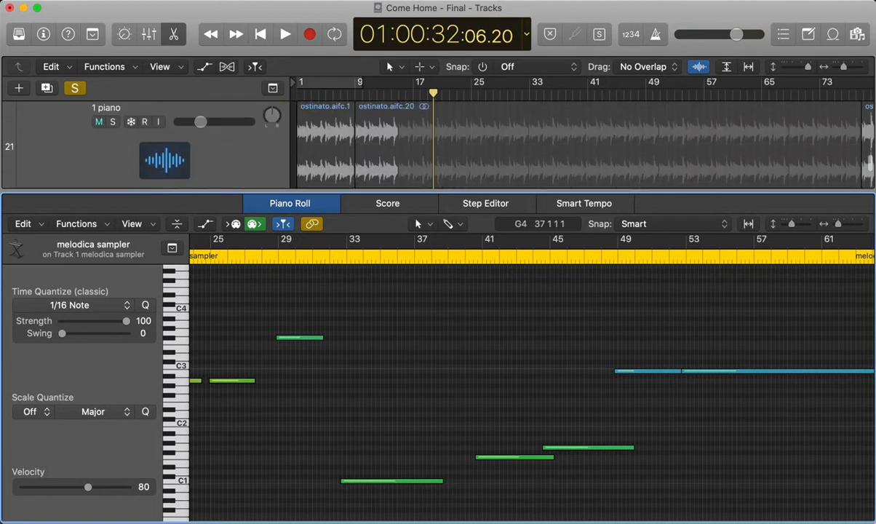
{"action": "scroll", "coordinate": [510, 142], "scroll_direction": "down", "scroll_amount": 12}
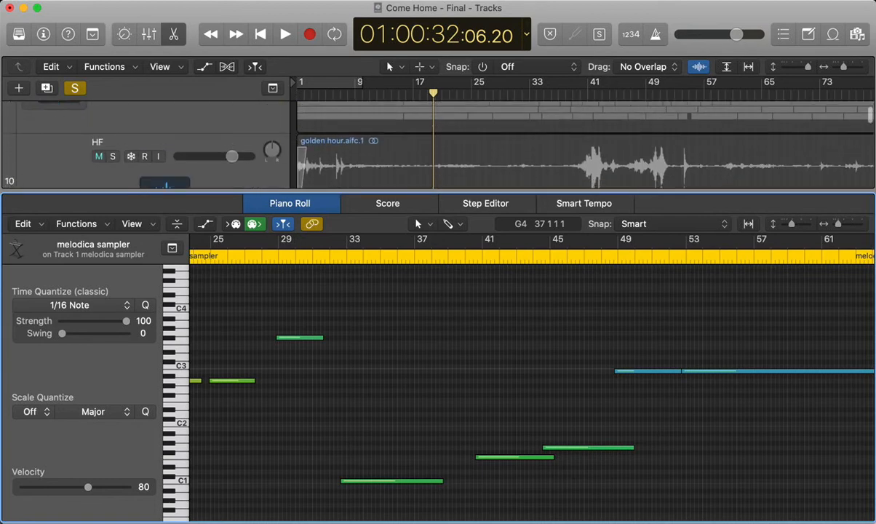
{"action": "scroll", "coordinate": [531, 378], "scroll_direction": "right", "scroll_amount": 5}
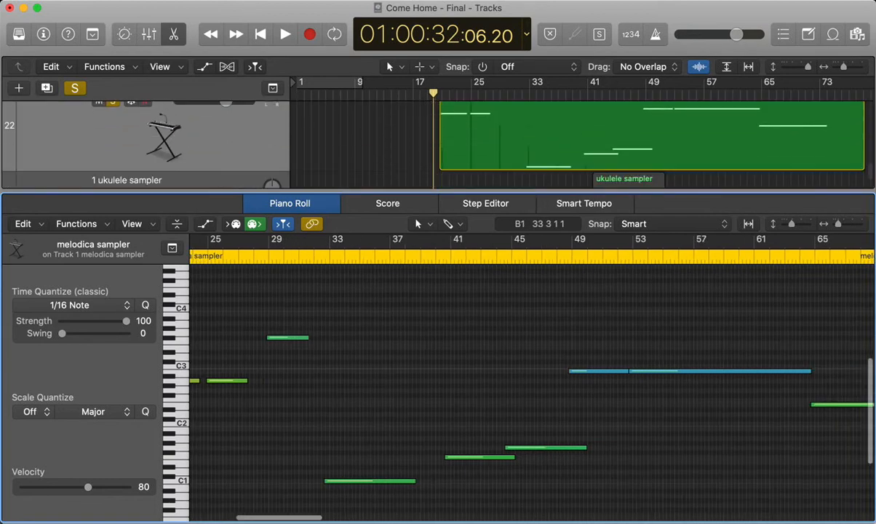
{"action": "scroll", "coordinate": [531, 379], "scroll_direction": "left", "scroll_amount": 8}
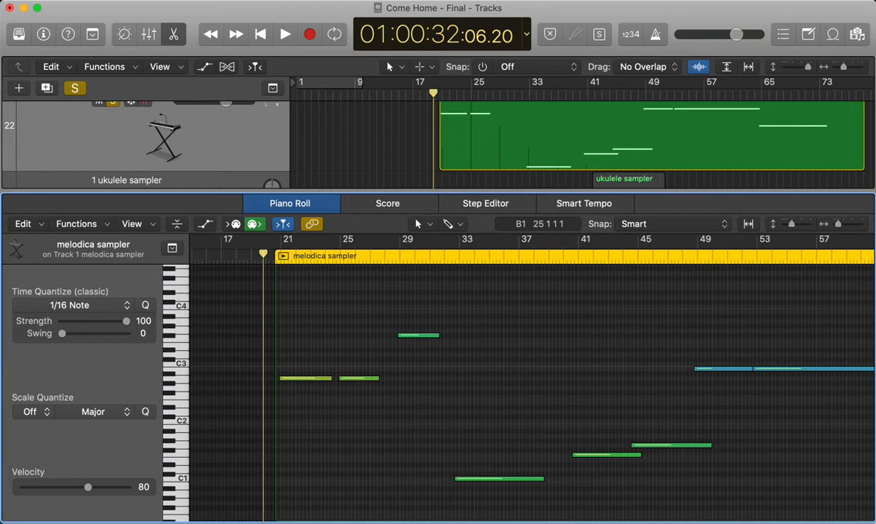
{"action": "scroll", "coordinate": [342, 425], "scroll_direction": "right", "scroll_amount": 5}
{"action": "key", "text": "super+Left"}
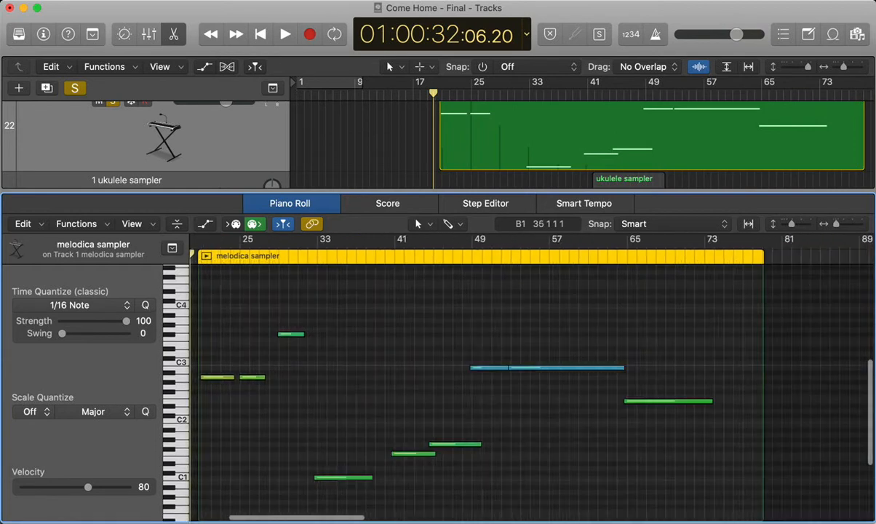
{"action": "key", "text": "super+Left"}
{"action": "scroll", "coordinate": [343, 426], "scroll_direction": "left", "scroll_amount": 3}
{"action": "scroll", "coordinate": [343, 426], "scroll_direction": "down", "scroll_amount": 2}
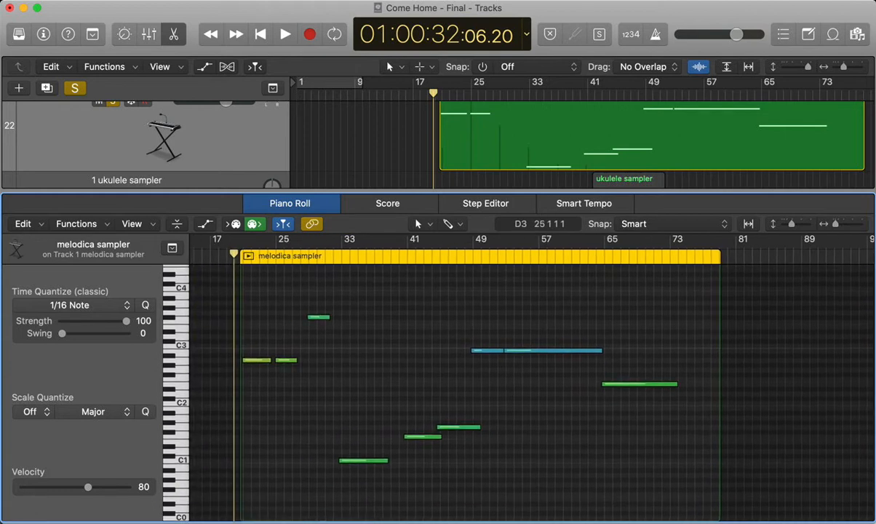
Audition the first A2 note and the first B2 note of the melodica sampler region, then clear the selection.
{"action": "left_click", "coordinate": [255, 360]}
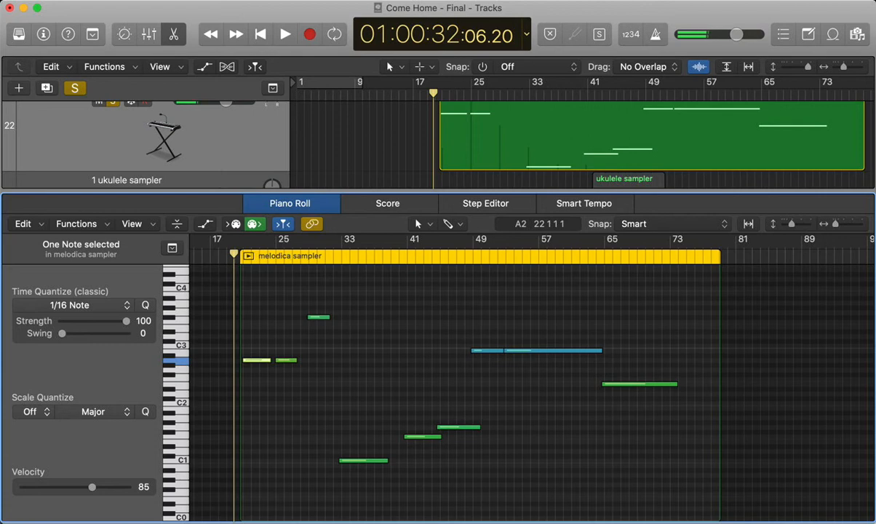
{"action": "left_click", "coordinate": [485, 351]}
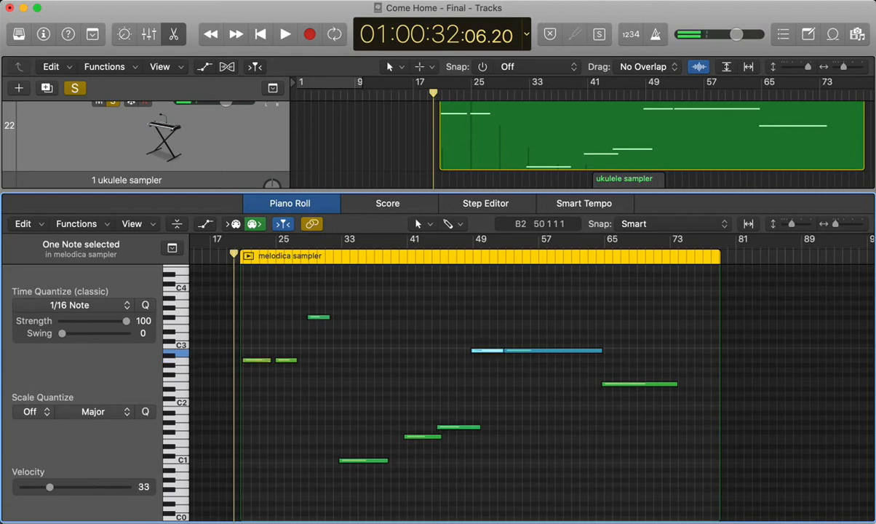
{"action": "left_click", "coordinate": [490, 327]}
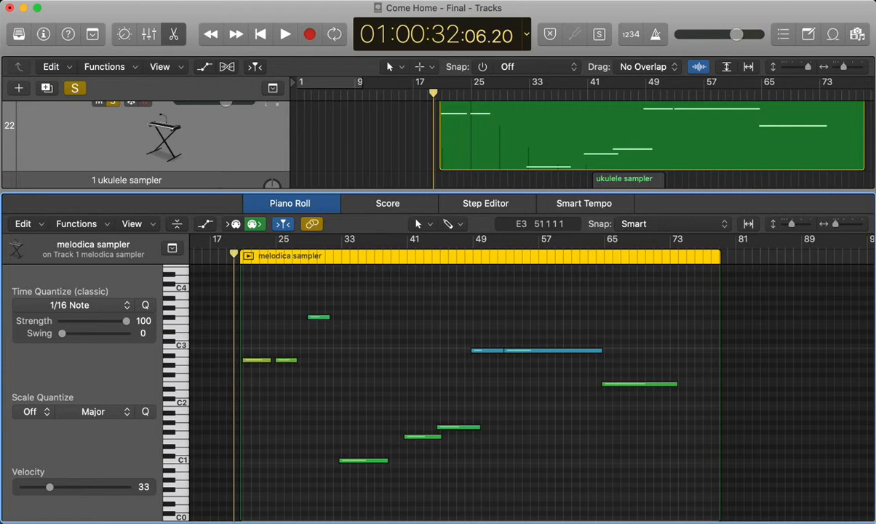
{"action": "scroll", "coordinate": [495, 327], "scroll_direction": "down", "scroll_amount": 2}
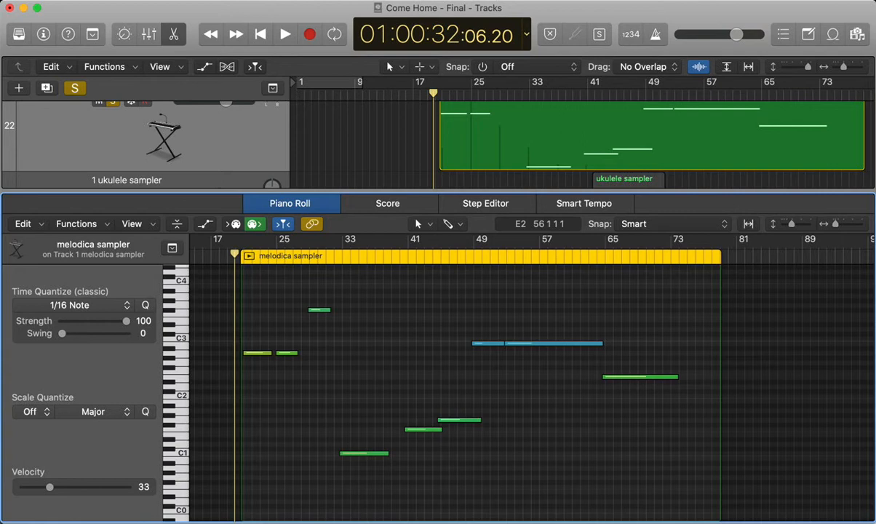
Switch from the Piano Roll to the mixer, hide the mixer, and turn off solo on the 1 melodica sampler track.
{"action": "key", "text": "x"}
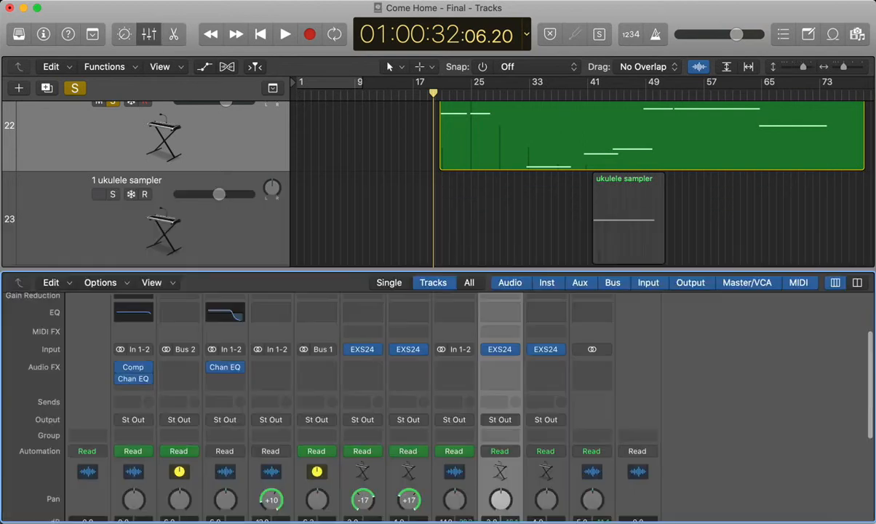
{"action": "key", "text": "x"}
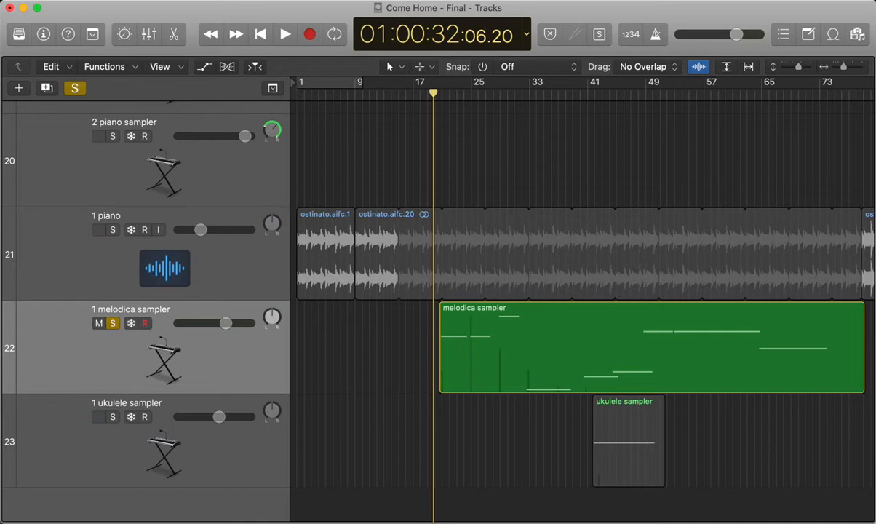
{"action": "key", "text": "s"}
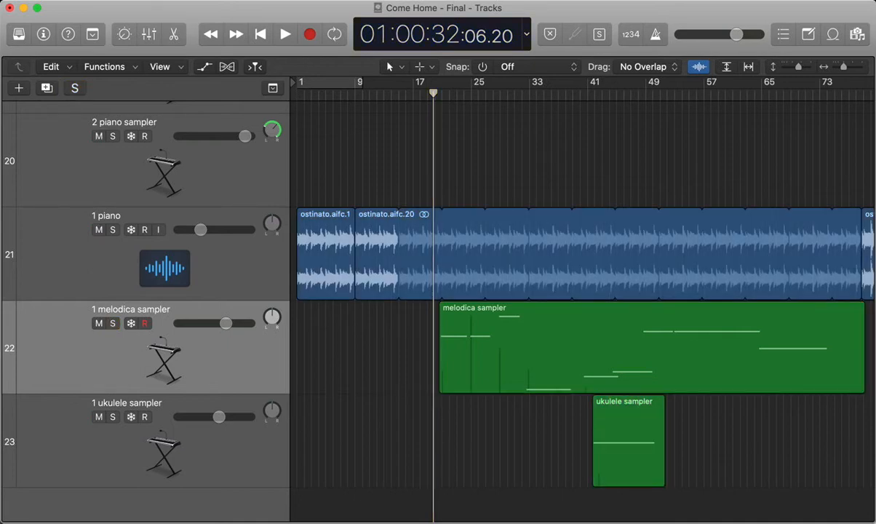
Solo the 1 ukulele sampler track and play its region from about bar 41, then turn off solo and stop playback.
{"action": "left_click", "coordinate": [112, 417]}
{"action": "left_click", "coordinate": [589, 93]}
{"action": "key", "text": "space"}
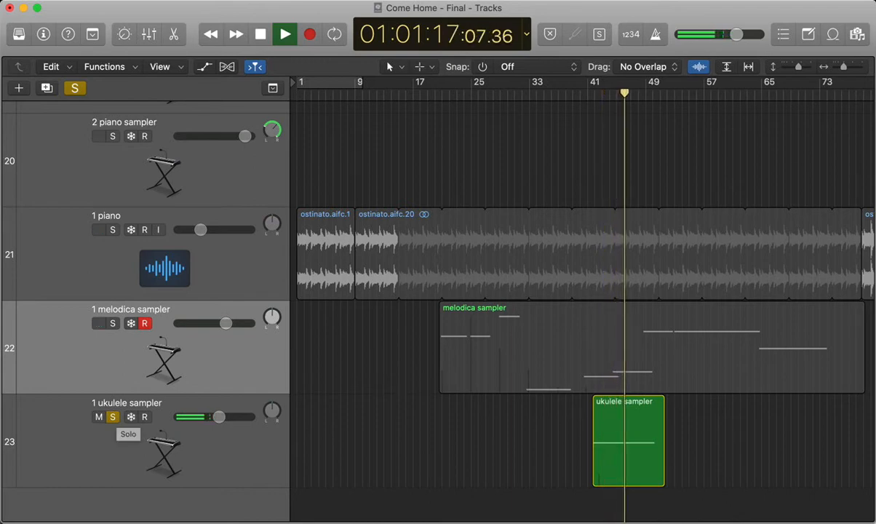
{"action": "left_click", "coordinate": [112, 416]}
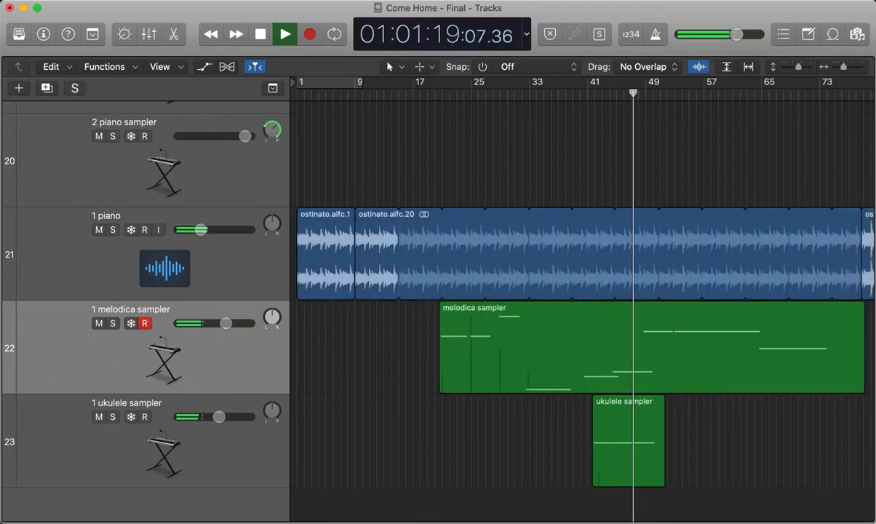
{"action": "key", "text": "space"}
{"action": "scroll", "coordinate": [582, 292], "scroll_direction": "right", "scroll_amount": 2}
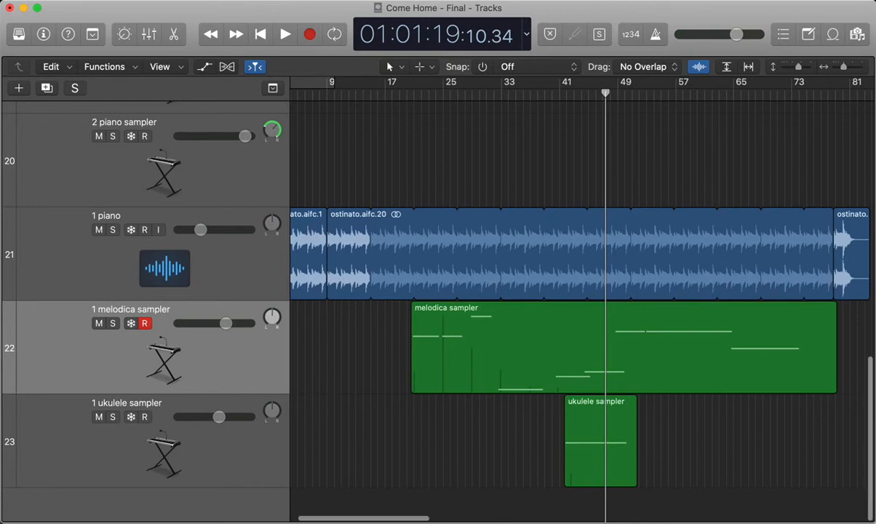
Look over the 1 piano, 1 melodica sampler and 1 ukulele sampler regions, then select the 1 ukulele sampler track.
{"action": "scroll", "coordinate": [582, 291], "scroll_direction": "up", "scroll_amount": 1}
{"action": "key", "text": "super+Left"}
{"action": "key", "text": "super+Right"}
{"action": "key", "text": "super+Right"}
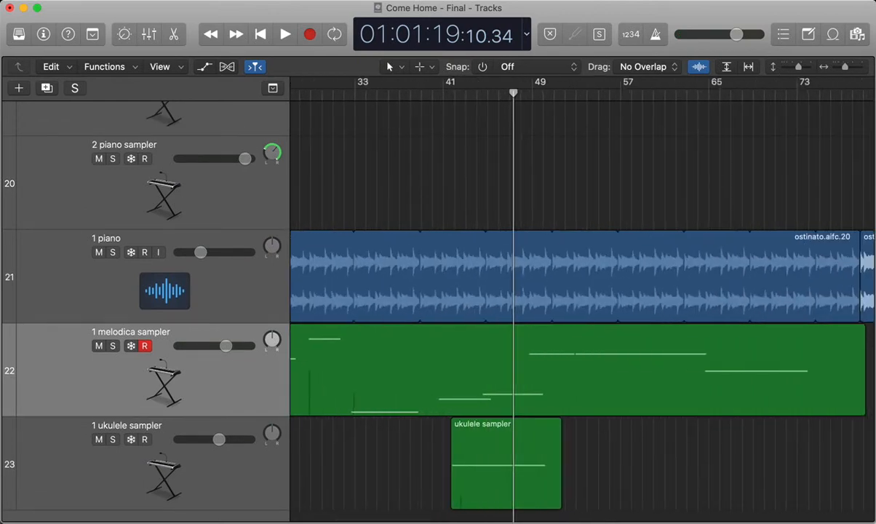
{"action": "scroll", "coordinate": [582, 298], "scroll_direction": "left", "scroll_amount": 8}
{"action": "scroll", "coordinate": [582, 298], "scroll_direction": "right", "scroll_amount": 5}
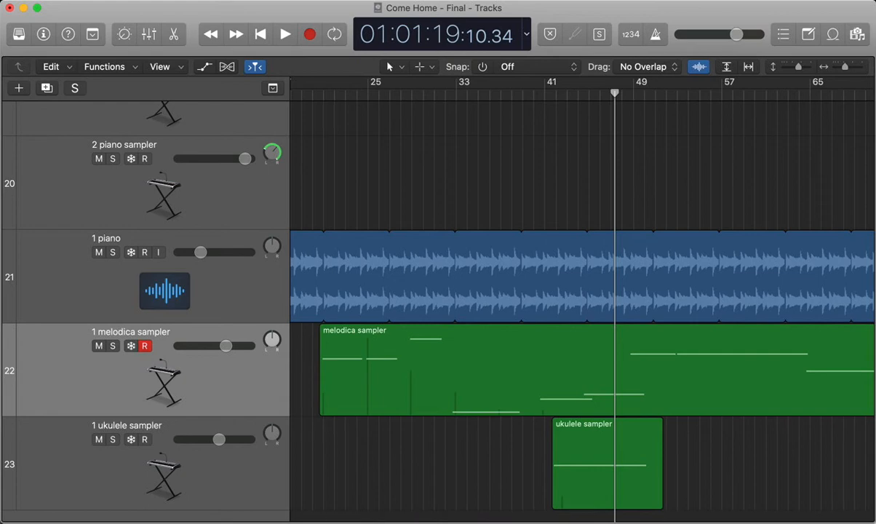
{"action": "scroll", "coordinate": [582, 298], "scroll_direction": "left", "scroll_amount": 5}
{"action": "left_click", "coordinate": [175, 239]}
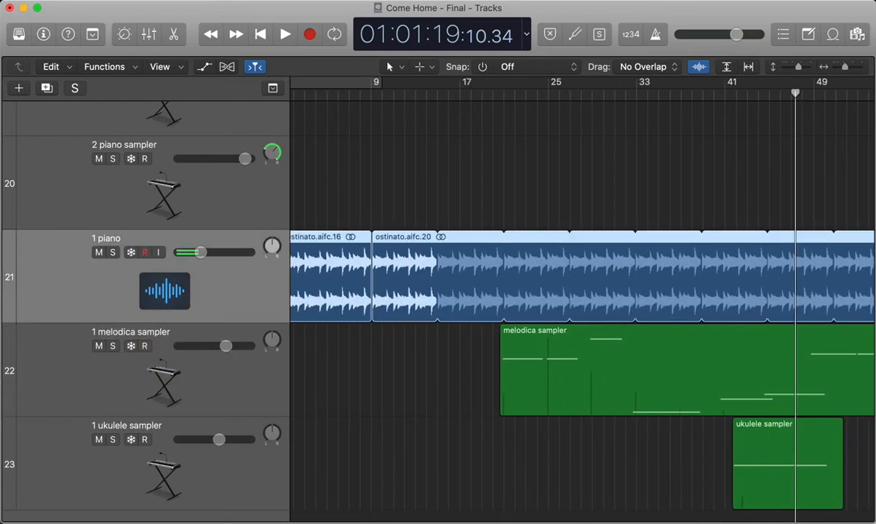
{"action": "key", "text": "Down"}
{"action": "key", "text": "Down"}
{"action": "scroll", "coordinate": [557, 291], "scroll_direction": "right", "scroll_amount": 3}
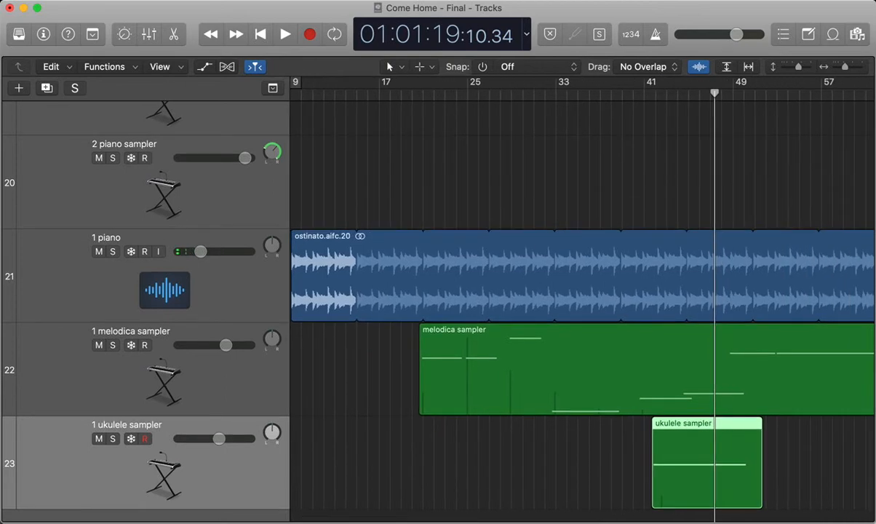
Show the mixer, open the 1 ukulele sampler's EXS24 in the instrument editor, and look through its sample zones.
{"action": "key", "text": "x"}
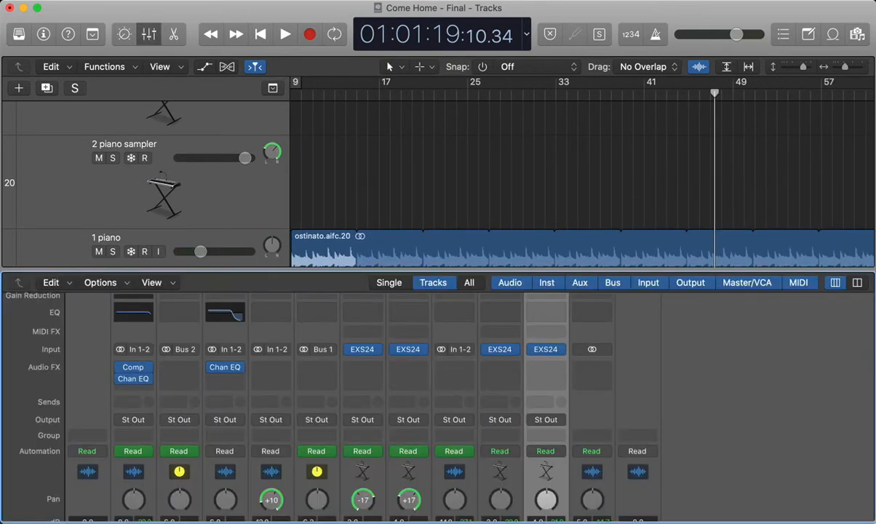
{"action": "left_click", "coordinate": [547, 350]}
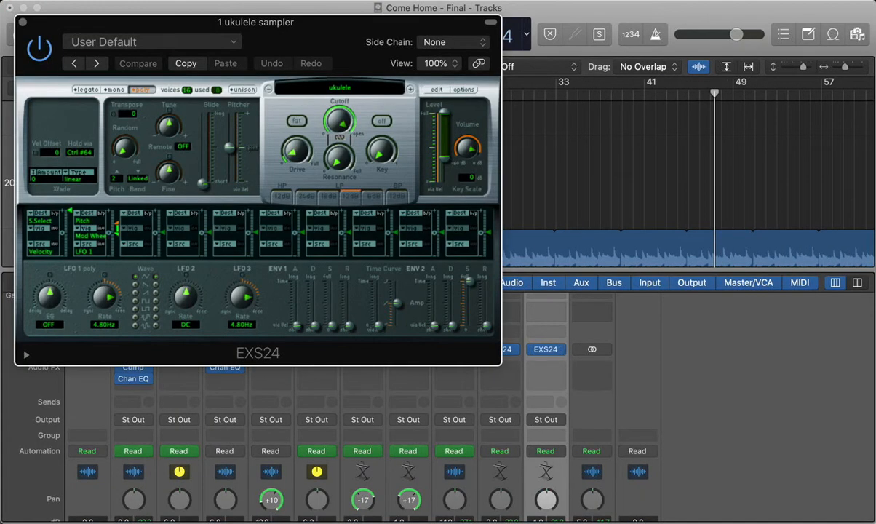
{"action": "left_click", "coordinate": [437, 90]}
{"action": "scroll", "coordinate": [437, 225], "scroll_direction": "up", "scroll_amount": 8}
{"action": "scroll", "coordinate": [437, 226], "scroll_direction": "down", "scroll_amount": 8}
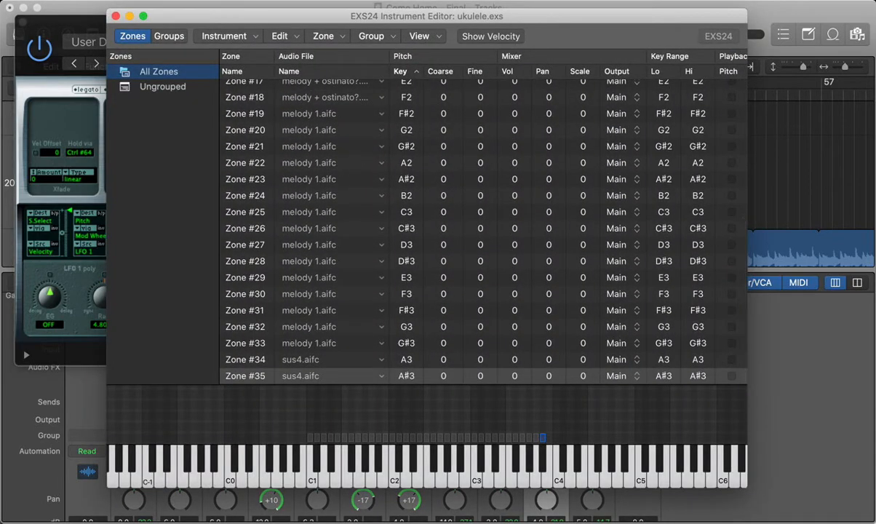
{"action": "scroll", "coordinate": [364, 189], "scroll_direction": "up", "scroll_amount": 2}
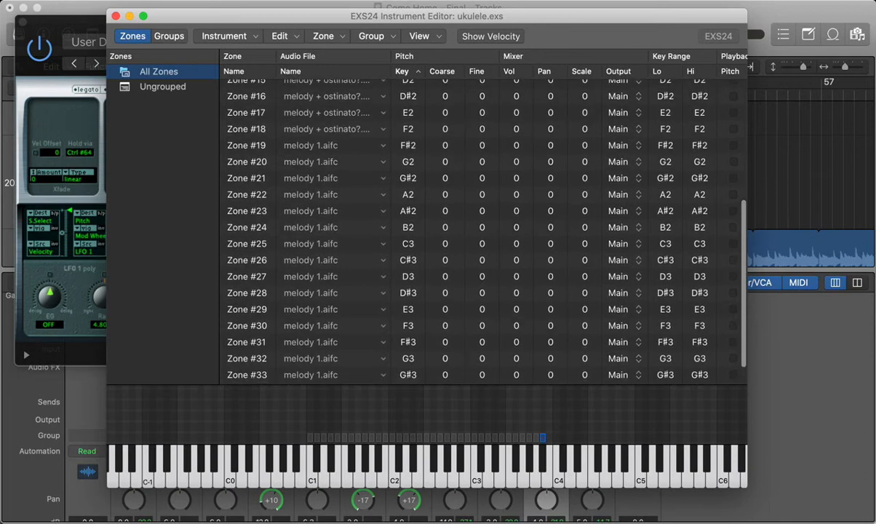
Audition ukulele samples across the zones, including A#2, E2, E1, G#2, D3 and G#3.
{"action": "left_click", "coordinate": [357, 211]}
{"action": "left_click", "coordinate": [461, 459]}
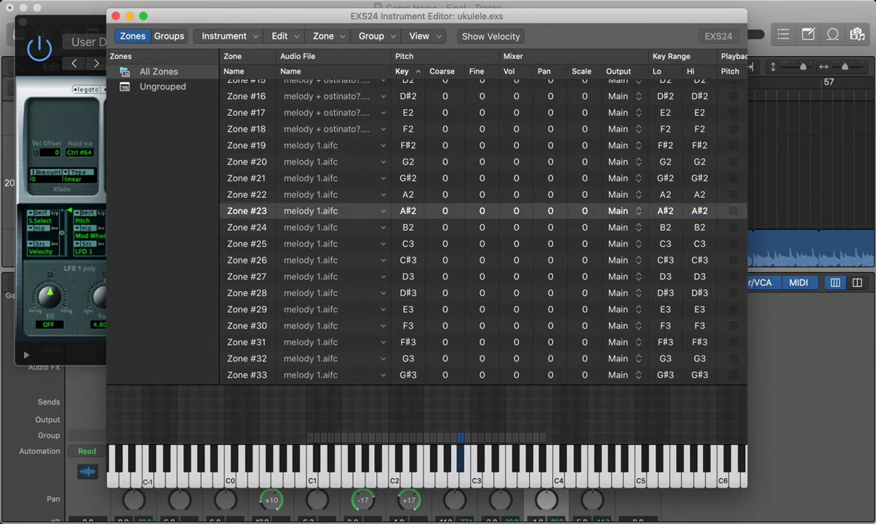
{"action": "left_click", "coordinate": [418, 473]}
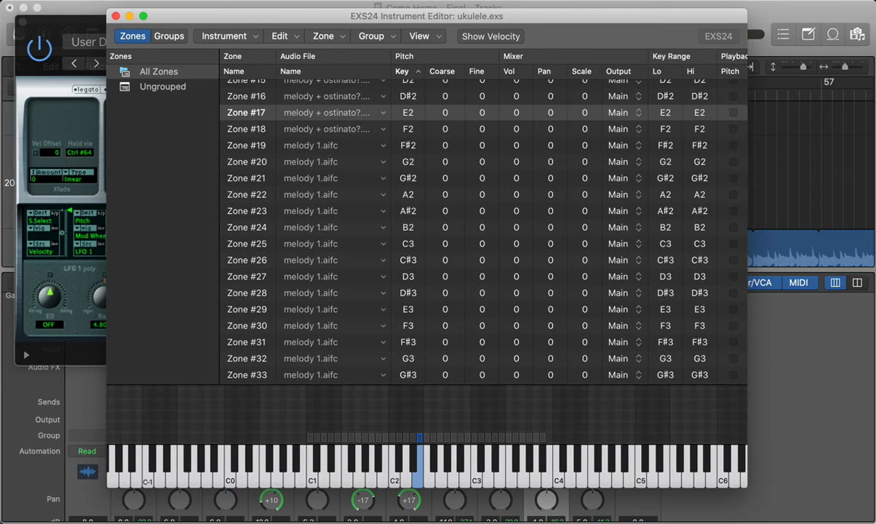
{"action": "left_click", "coordinate": [385, 473]}
{"action": "left_click", "coordinate": [336, 473]}
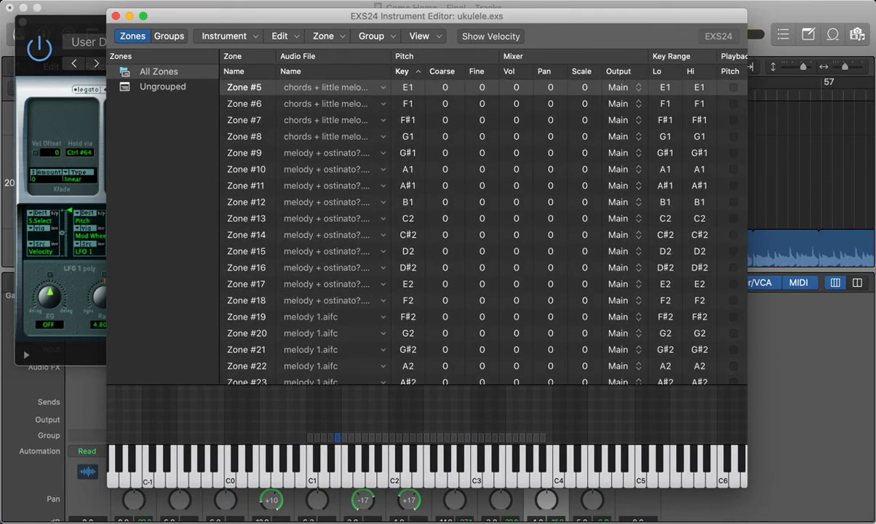
{"action": "left_click", "coordinate": [448, 458]}
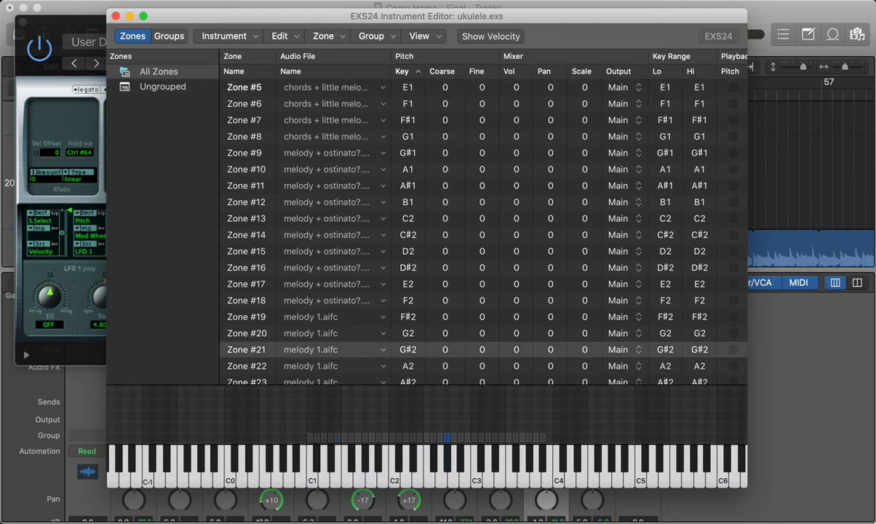
{"action": "left_click", "coordinate": [488, 475]}
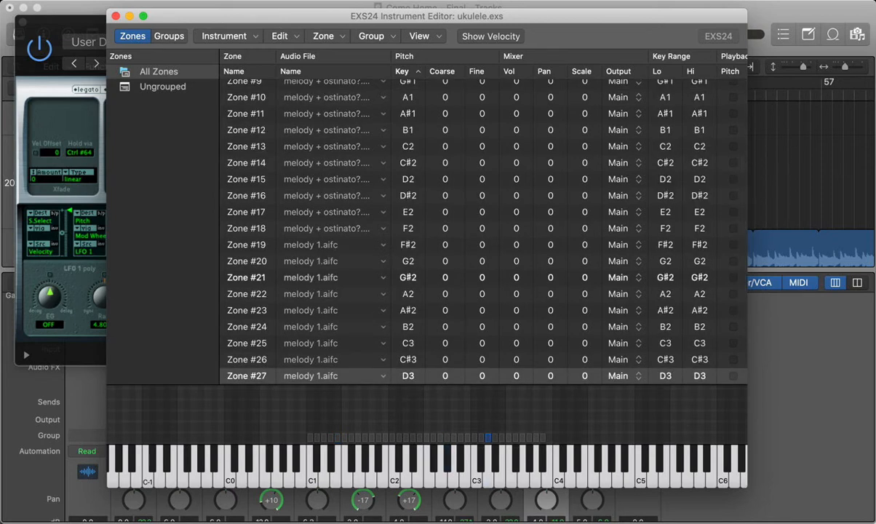
{"action": "left_click", "coordinate": [530, 458]}
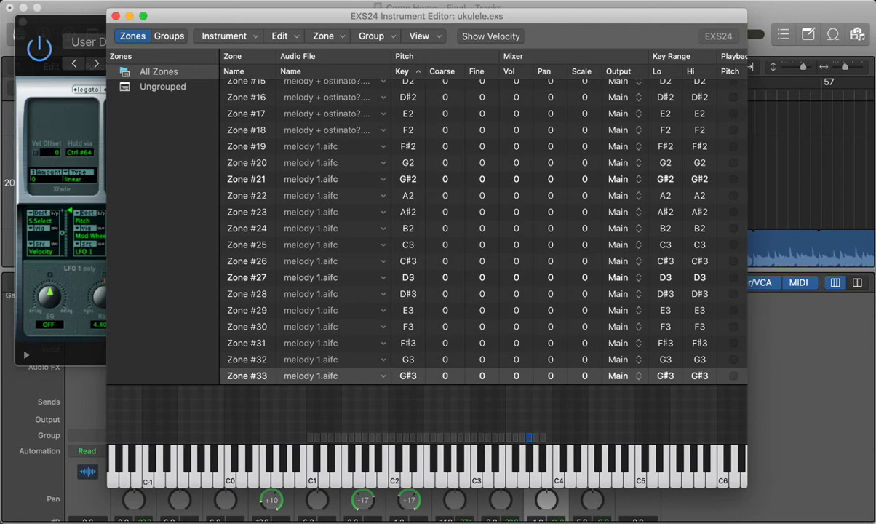
Close the ukulele instrument editor and the EXS24 window, then hide the mixer.
{"action": "left_click", "coordinate": [115, 16]}
{"action": "left_click", "coordinate": [22, 21]}
{"action": "left_click", "coordinate": [437, 167]}
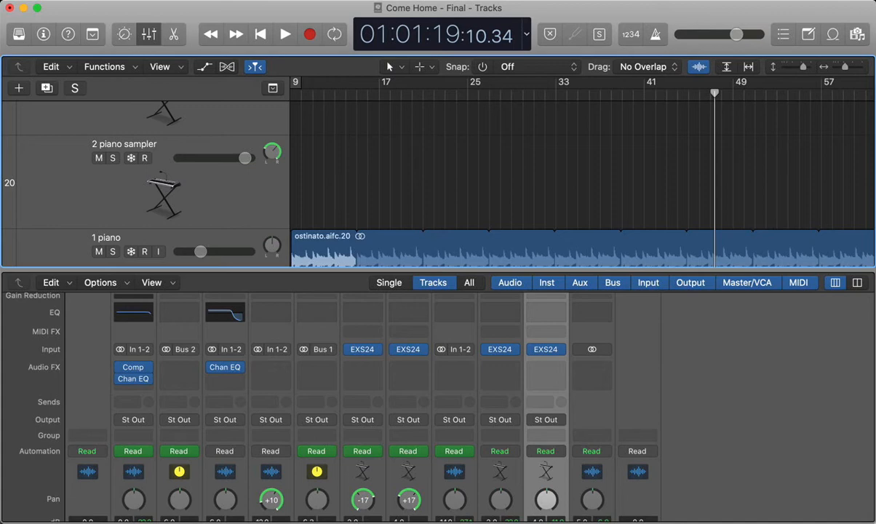
{"action": "key", "text": "z"}
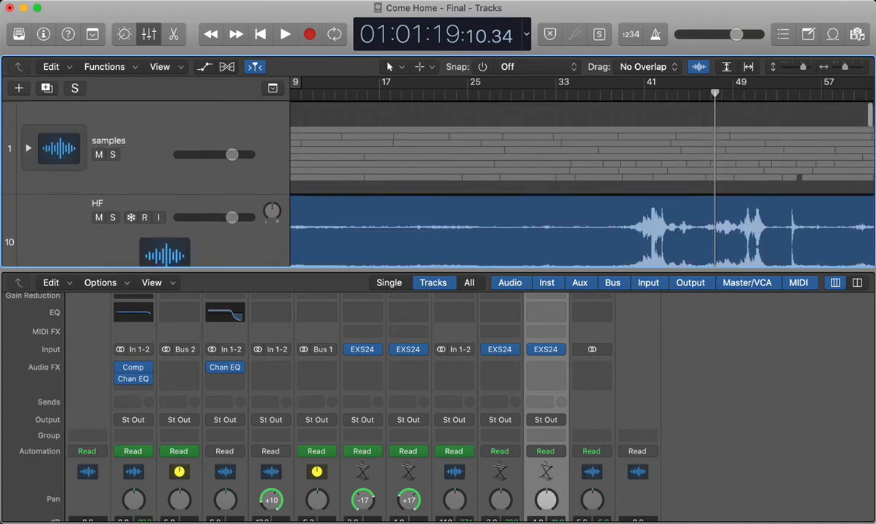
{"action": "key", "text": "x"}
Expand the samples stack, look over all the sample tracks inside it, and collapse it again.
{"action": "left_click", "coordinate": [29, 148]}
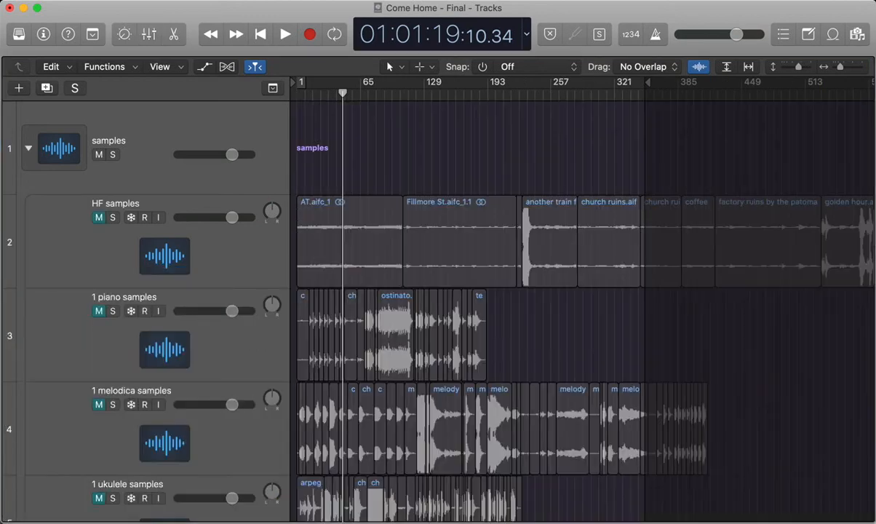
{"action": "scroll", "coordinate": [583, 305], "scroll_direction": "up", "scroll_amount": 5}
{"action": "scroll", "coordinate": [582, 306], "scroll_direction": "down", "scroll_amount": 3}
{"action": "scroll", "coordinate": [582, 305], "scroll_direction": "down", "scroll_amount": 4}
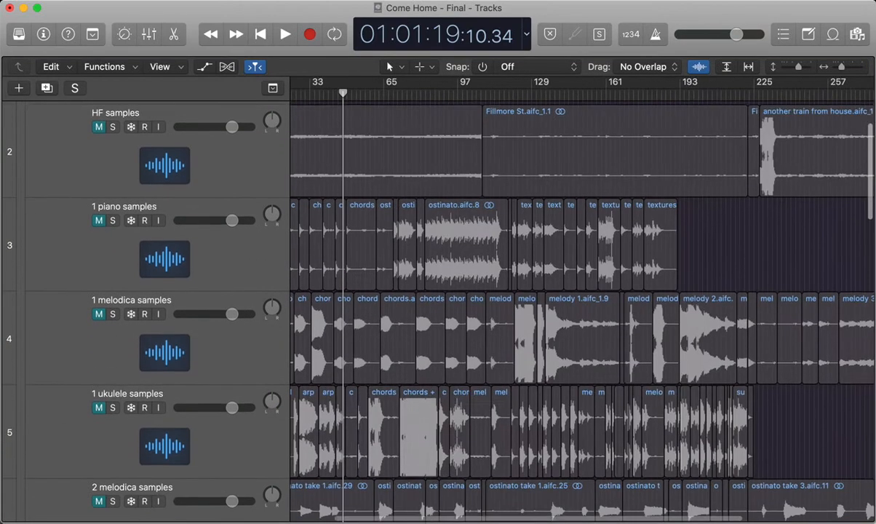
{"action": "scroll", "coordinate": [582, 305], "scroll_direction": "down", "scroll_amount": 1}
{"action": "scroll", "coordinate": [582, 306], "scroll_direction": "down", "scroll_amount": 5}
{"action": "scroll", "coordinate": [582, 305], "scroll_direction": "up", "scroll_amount": 2}
{"action": "scroll", "coordinate": [582, 306], "scroll_direction": "down", "scroll_amount": 8}
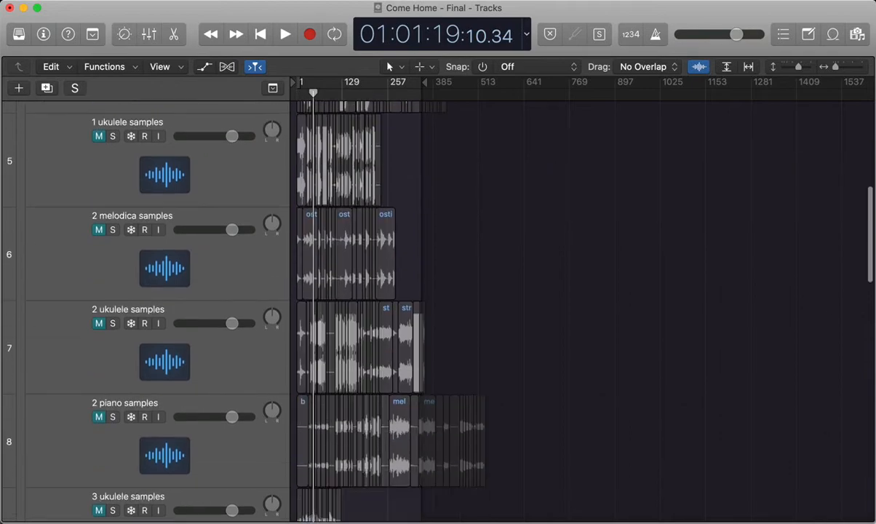
{"action": "scroll", "coordinate": [582, 306], "scroll_direction": "up", "scroll_amount": 4}
{"action": "scroll", "coordinate": [583, 305], "scroll_direction": "down", "scroll_amount": 7}
{"action": "scroll", "coordinate": [582, 306], "scroll_direction": "up", "scroll_amount": 15}
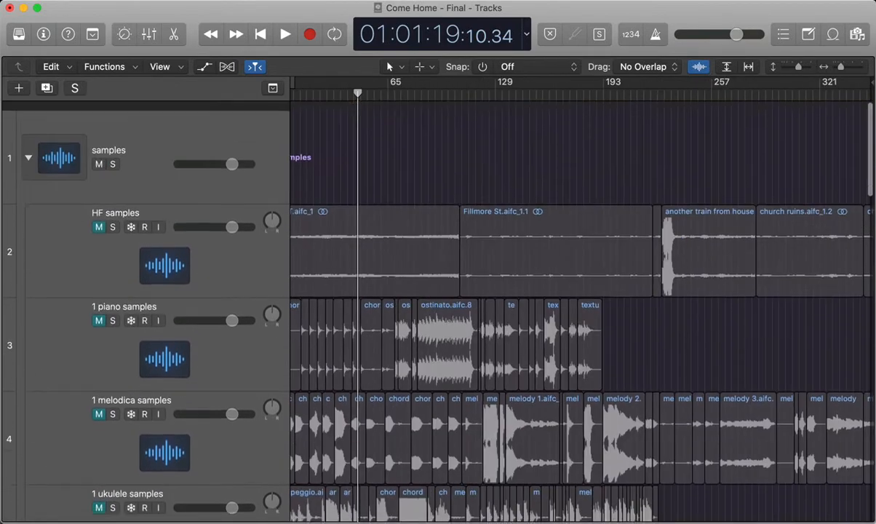
{"action": "scroll", "coordinate": [582, 305], "scroll_direction": "left", "scroll_amount": 2}
{"action": "left_click", "coordinate": [28, 148]}
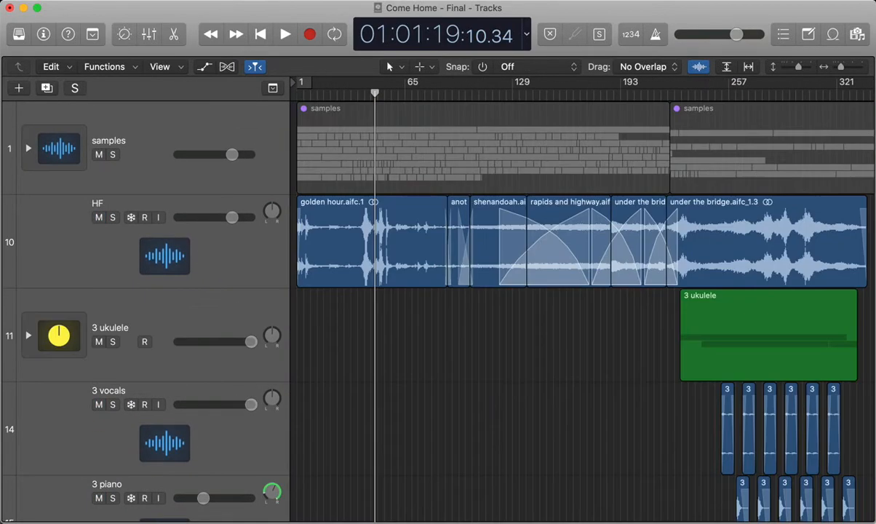
Play the 1 piano, 1 melodica sampler and 1 ukulele sampler parts together from about bar 38, then stop playback.
{"action": "scroll", "coordinate": [582, 306], "scroll_direction": "down", "scroll_amount": 12}
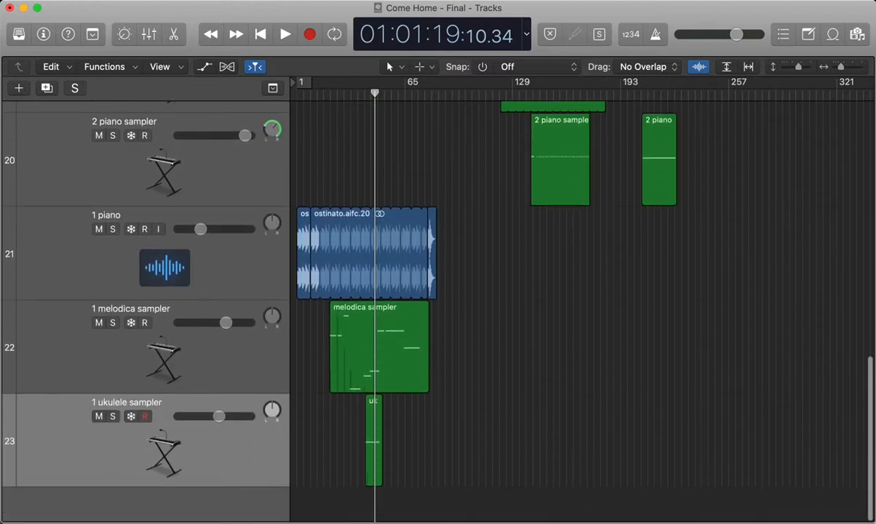
{"action": "key", "text": "super+Right"}
{"action": "key", "text": "super+Right"}
{"action": "key", "text": "super+Right"}
{"action": "scroll", "coordinate": [583, 305], "scroll_direction": "left", "scroll_amount": 4}
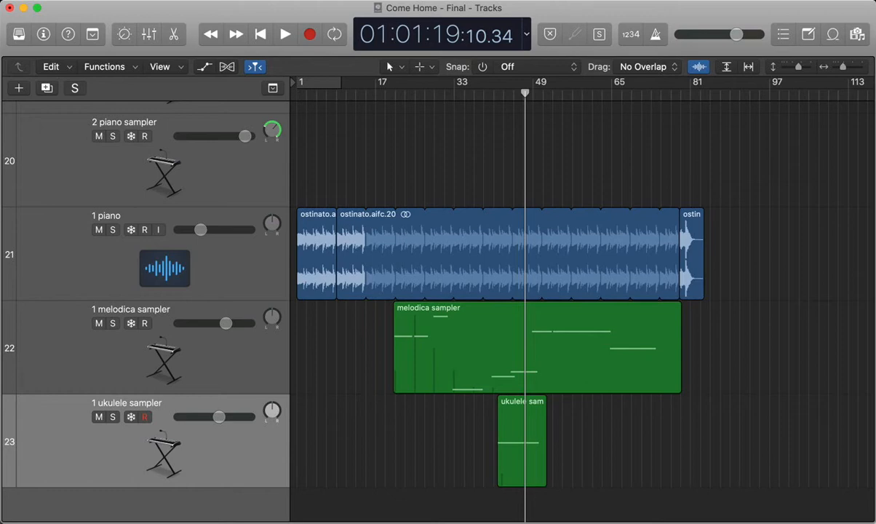
{"action": "left_click_drag", "start_coordinate": [525, 93], "coordinate": [487, 93]}
{"action": "key", "text": "space"}
{"action": "scroll", "coordinate": [491, 292], "scroll_direction": "up", "scroll_amount": 5}
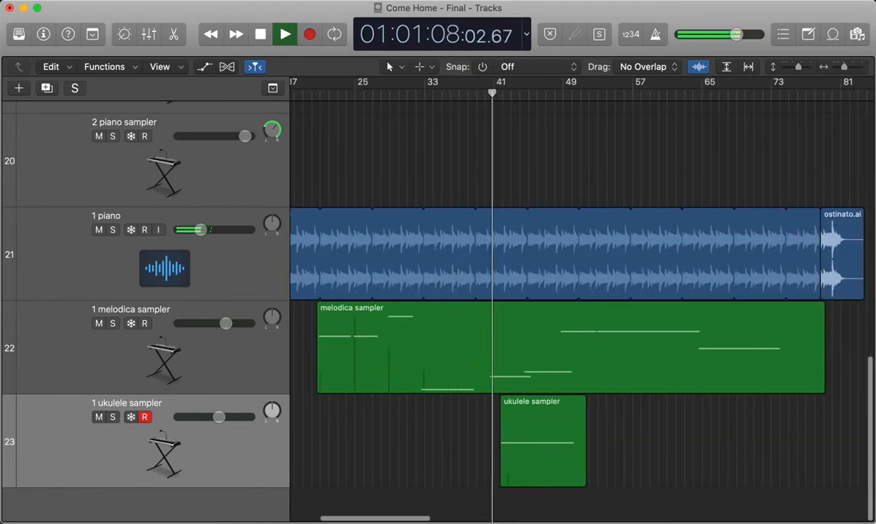
{"action": "scroll", "coordinate": [491, 291], "scroll_direction": "right", "scroll_amount": 1}
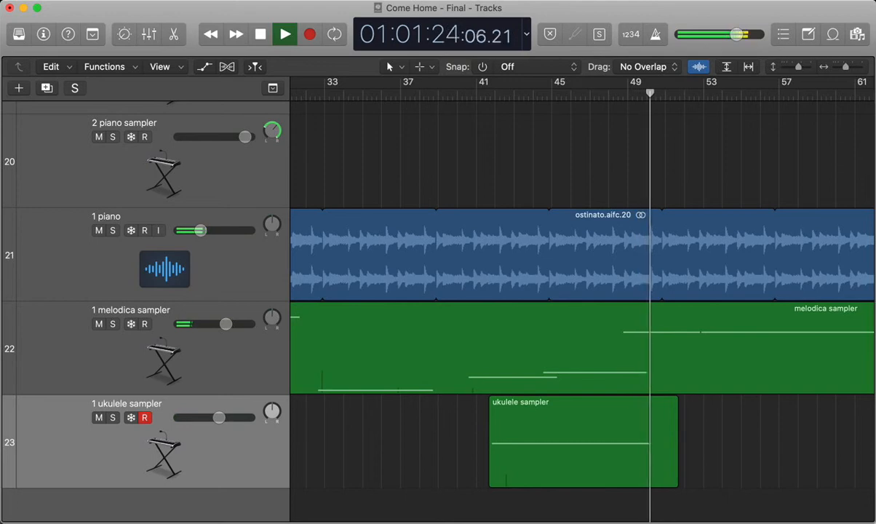
{"action": "key", "text": "space"}
Select the 1 piano track and look over its ostinato regions and the neighbouring sampler tracks.
{"action": "key", "text": "super+Left"}
{"action": "key", "text": "super+Left"}
{"action": "key", "text": "super+Left"}
{"action": "scroll", "coordinate": [509, 313], "scroll_direction": "up", "scroll_amount": 3}
{"action": "left_click", "coordinate": [58, 317]}
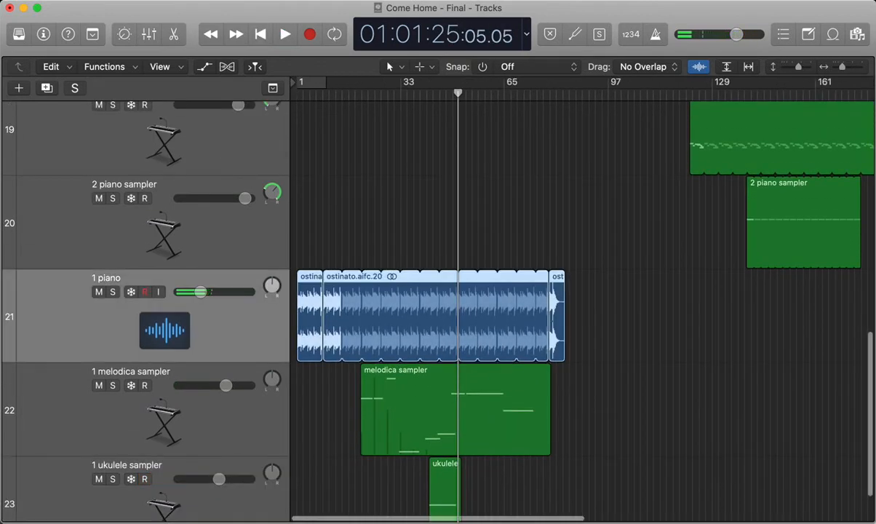
{"action": "scroll", "coordinate": [510, 313], "scroll_direction": "down", "scroll_amount": 2}
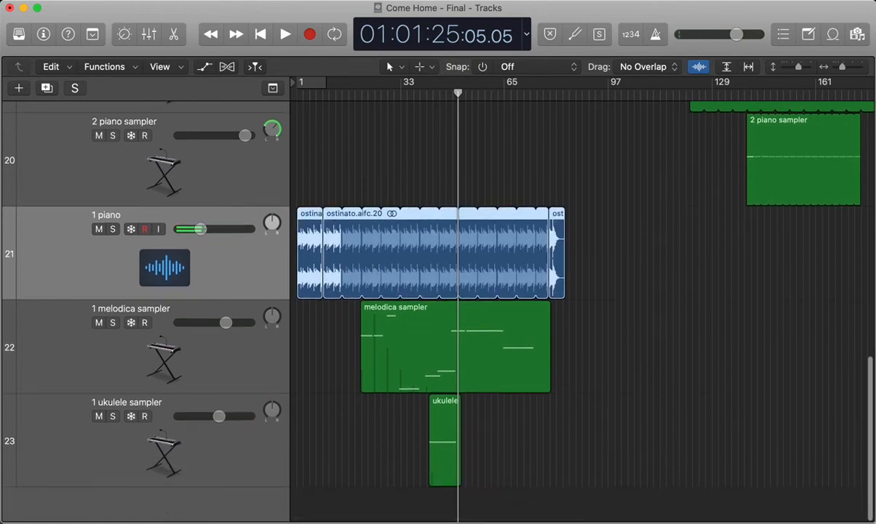
{"action": "scroll", "coordinate": [510, 313], "scroll_direction": "up", "scroll_amount": 2}
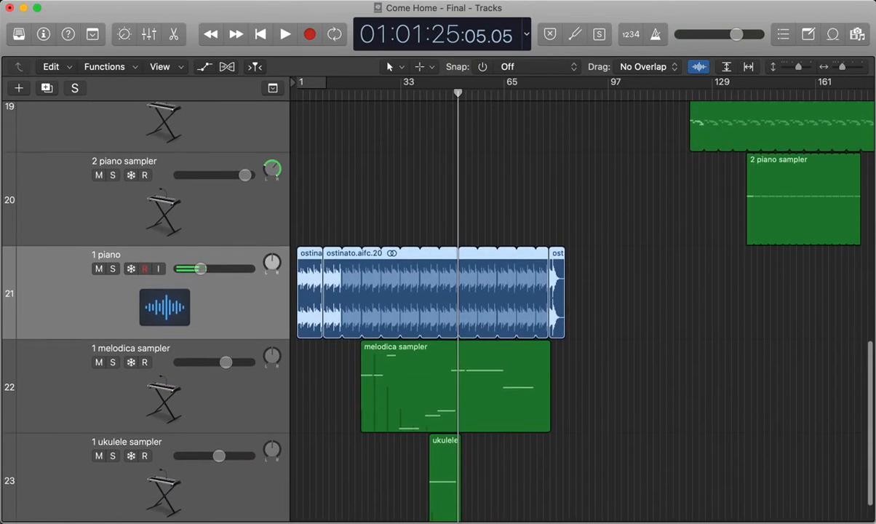
{"action": "scroll", "coordinate": [509, 313], "scroll_direction": "up", "scroll_amount": 3}
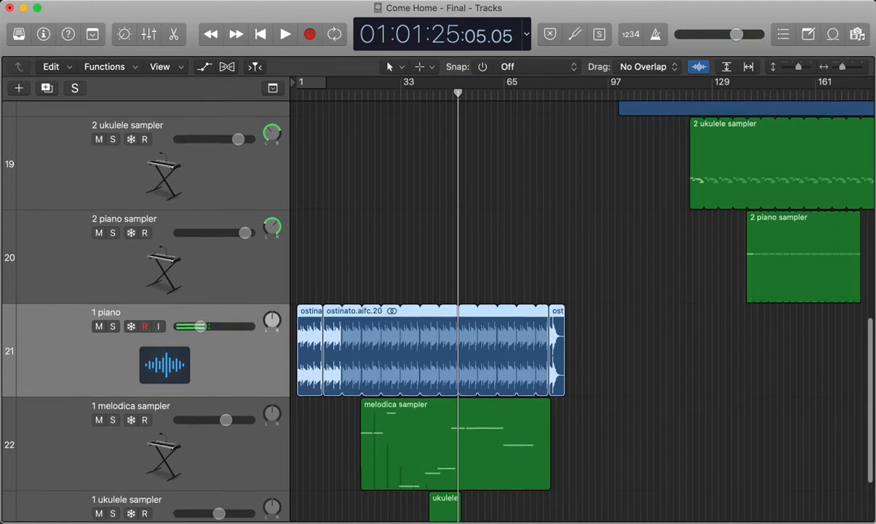
Expand the samples stack, solo the 1 piano samples track, and look along its sliced regions.
{"action": "scroll", "coordinate": [510, 313], "scroll_direction": "up", "scroll_amount": 10}
{"action": "left_click", "coordinate": [29, 148]}
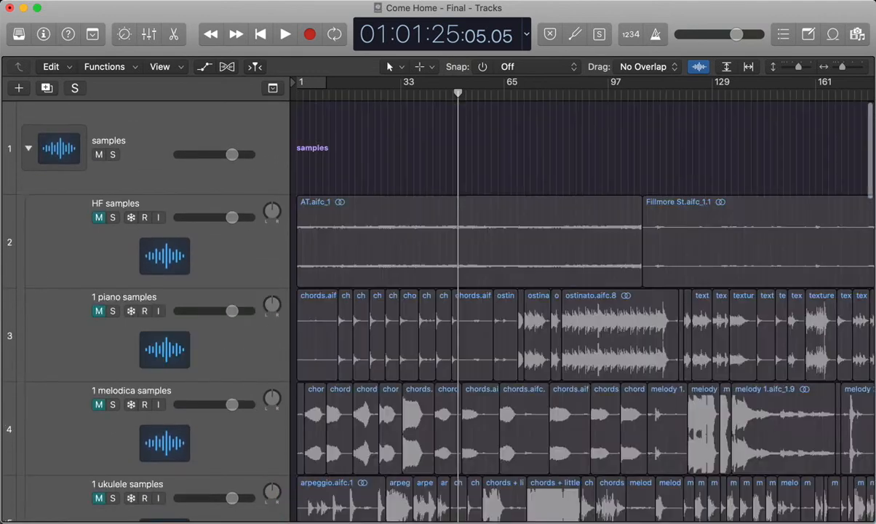
{"action": "scroll", "coordinate": [510, 313], "scroll_direction": "down", "scroll_amount": 3}
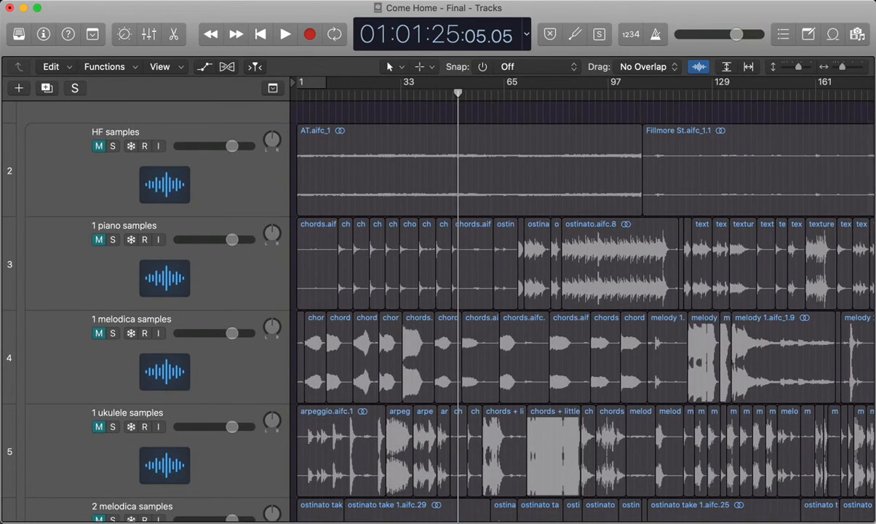
{"action": "left_click", "coordinate": [113, 240]}
{"action": "scroll", "coordinate": [510, 313], "scroll_direction": "right", "scroll_amount": 6}
{"action": "scroll", "coordinate": [321, 305], "scroll_direction": "left", "scroll_amount": 6}
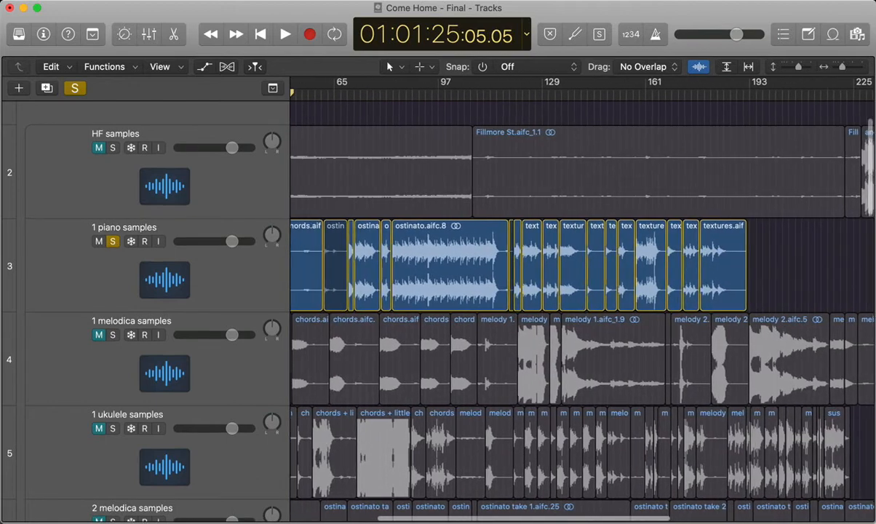
Play the soloed 1 piano samples track from its chords slices, starting at about bar 38 and again from about bar 28.
{"action": "key", "text": "space"}
{"action": "left_click", "coordinate": [417, 94]}
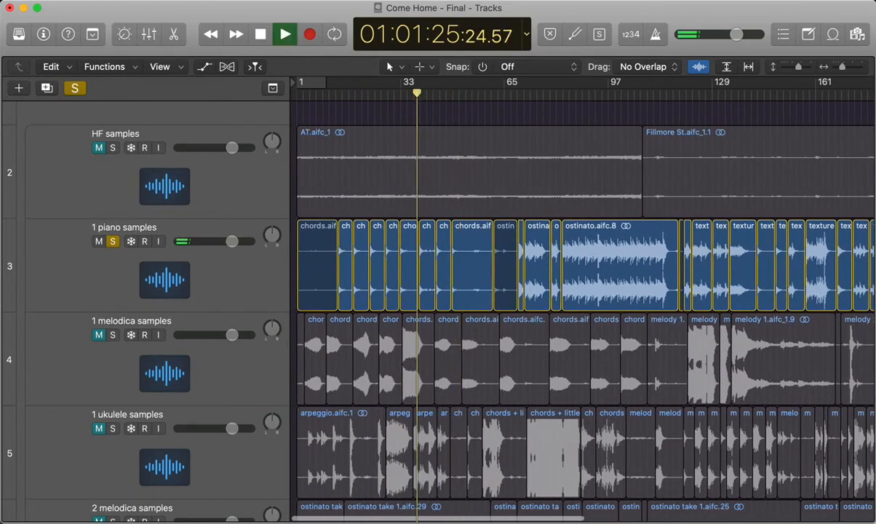
{"action": "key", "text": "super+Right"}
{"action": "key", "text": "super+Right"}
{"action": "key", "text": "super+Right"}
{"action": "key", "text": "super+Right"}
{"action": "key", "text": "super+Right"}
{"action": "key", "text": "super+Right"}
{"action": "key", "text": "super+Left"}
{"action": "key", "text": "super+Left"}
{"action": "key", "text": "super+Left"}
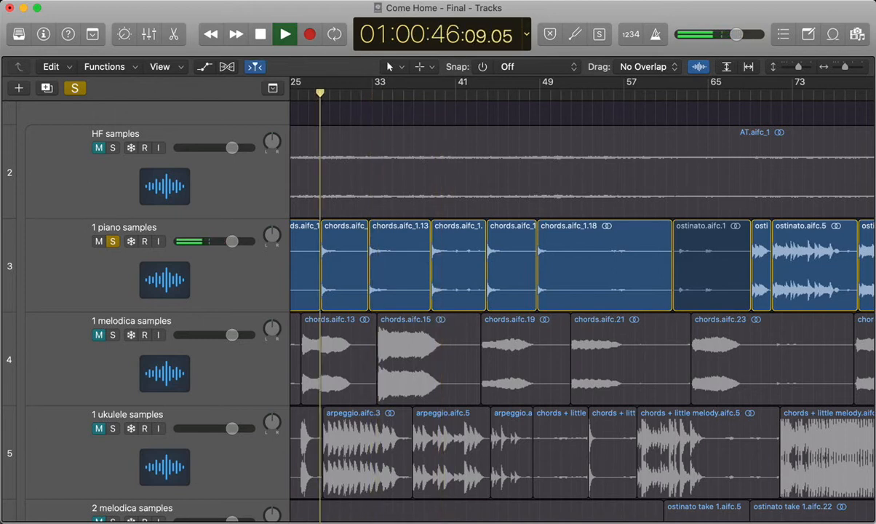
Audition the ostinato and textures slices further along the 1 piano samples track, then stop playback.
{"action": "scroll", "coordinate": [582, 291], "scroll_direction": "right", "scroll_amount": 10}
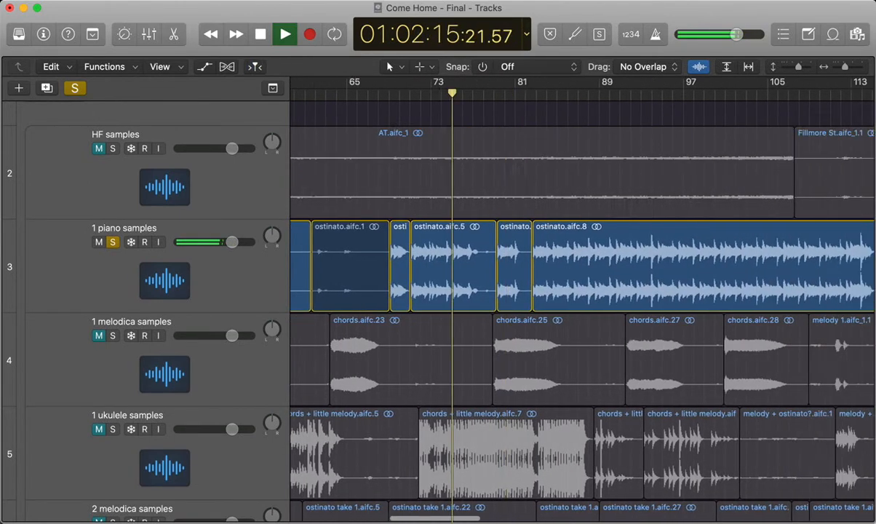
{"action": "scroll", "coordinate": [582, 291], "scroll_direction": "right", "scroll_amount": 10}
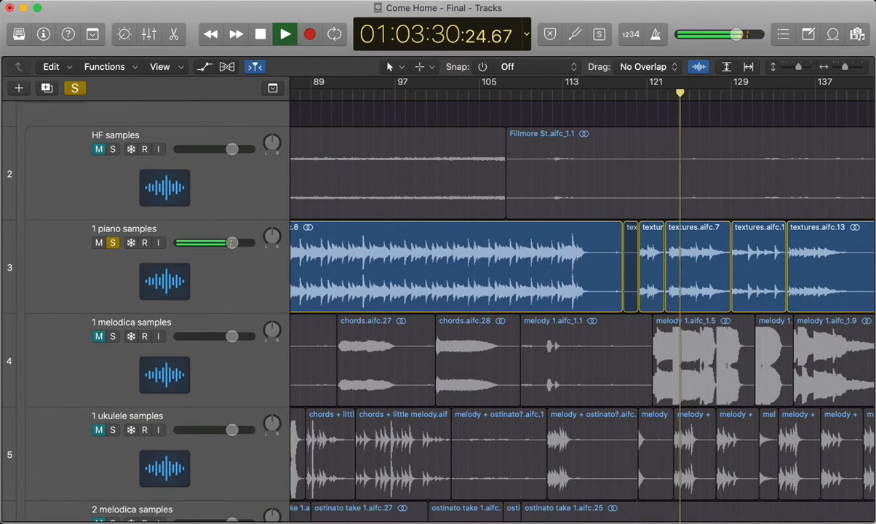
{"action": "scroll", "coordinate": [582, 291], "scroll_direction": "right", "scroll_amount": 10}
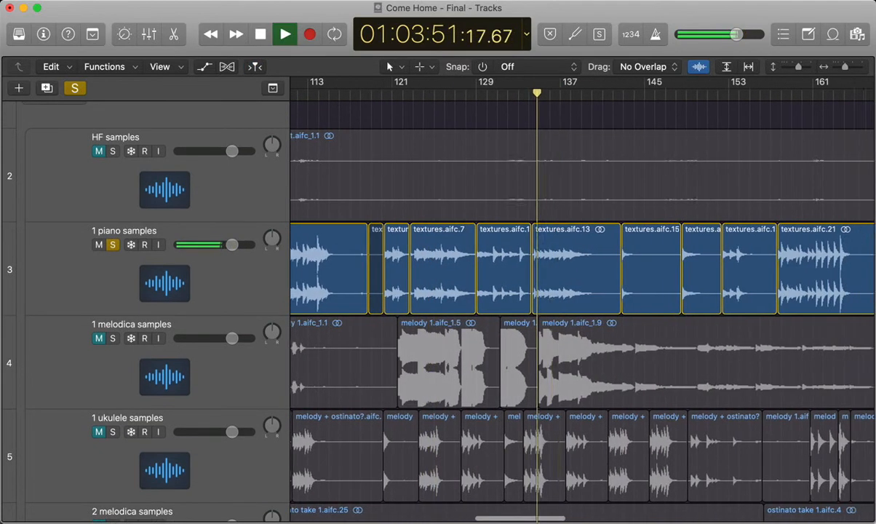
{"action": "scroll", "coordinate": [582, 291], "scroll_direction": "right", "scroll_amount": 10}
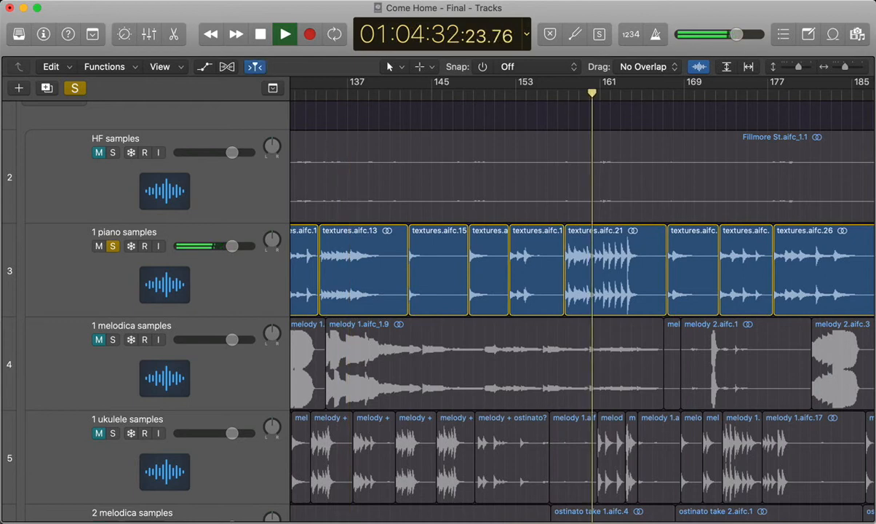
{"action": "scroll", "coordinate": [582, 291], "scroll_direction": "right", "scroll_amount": 8}
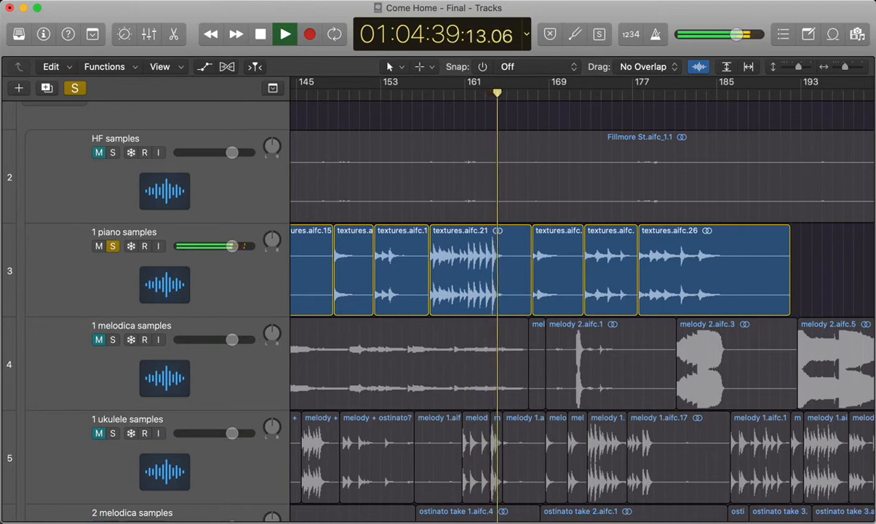
{"action": "key", "text": "space"}
Turn off solo on the 1 piano samples track and collapse the samples stack.
{"action": "key", "text": "z"}
{"action": "scroll", "coordinate": [582, 312], "scroll_direction": "down", "scroll_amount": 8}
{"action": "scroll", "coordinate": [582, 312], "scroll_direction": "right", "scroll_amount": 1}
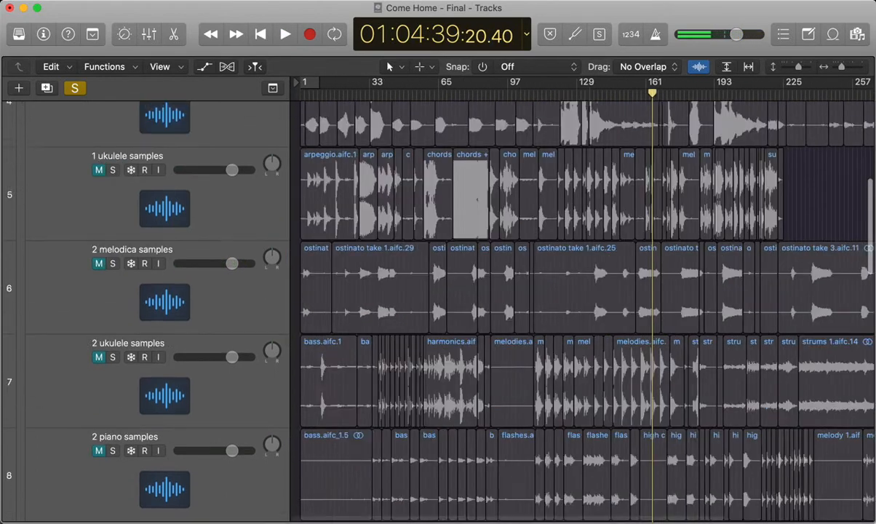
{"action": "scroll", "coordinate": [582, 312], "scroll_direction": "up", "scroll_amount": 9}
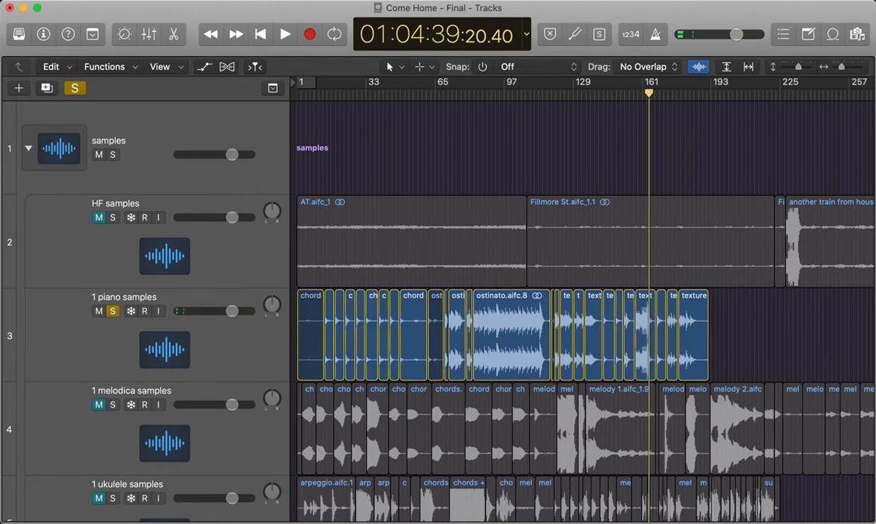
{"action": "key", "text": "s"}
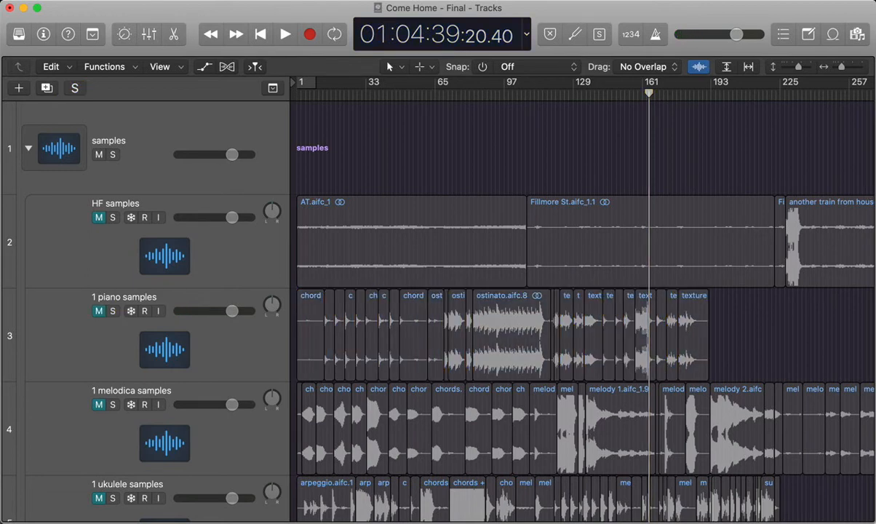
{"action": "left_click", "coordinate": [28, 149]}
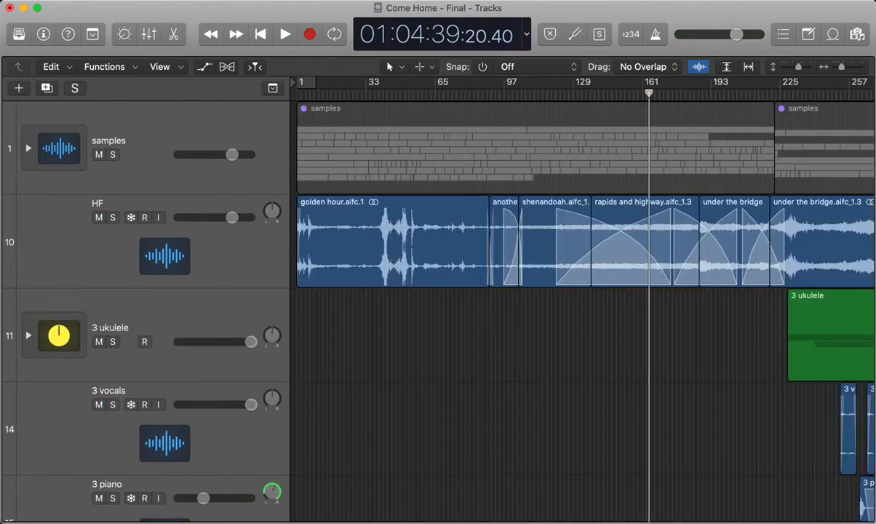
Move the playhead to about bar 27, play the 1 piano track soloed for a moment, then stop and unsolo it.
{"action": "scroll", "coordinate": [582, 311], "scroll_direction": "down", "scroll_amount": 15}
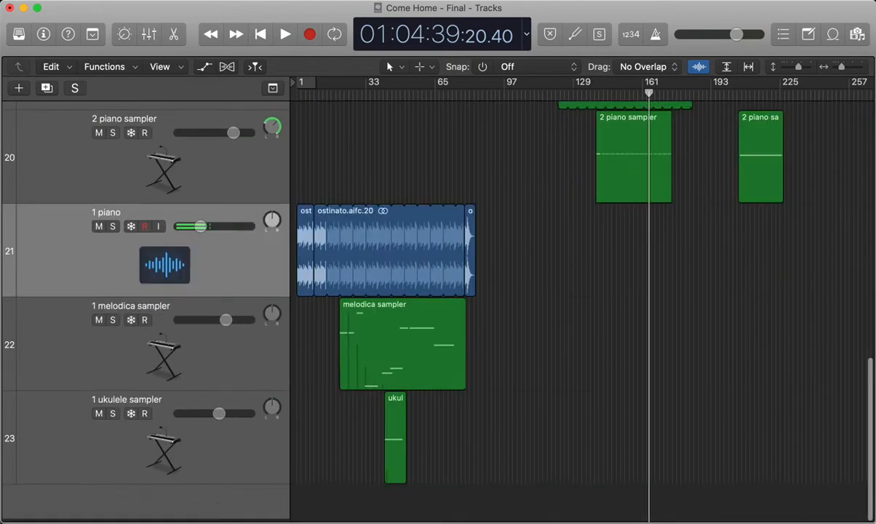
{"action": "scroll", "coordinate": [649, 311], "scroll_direction": "up", "scroll_amount": 10}
{"action": "scroll", "coordinate": [649, 311], "scroll_direction": "down", "scroll_amount": 6}
{"action": "scroll", "coordinate": [582, 312], "scroll_direction": "left", "scroll_amount": 15}
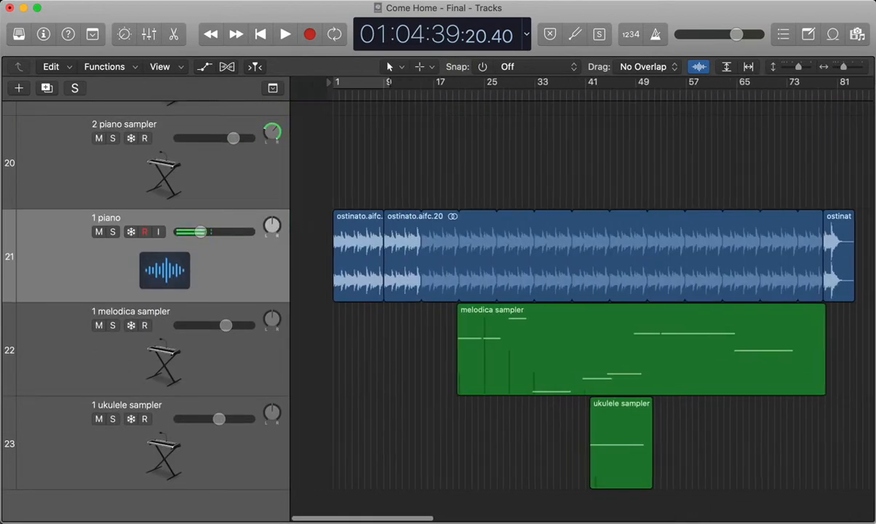
{"action": "left_click_drag", "start_coordinate": [493, 94], "coordinate": [461, 93]}
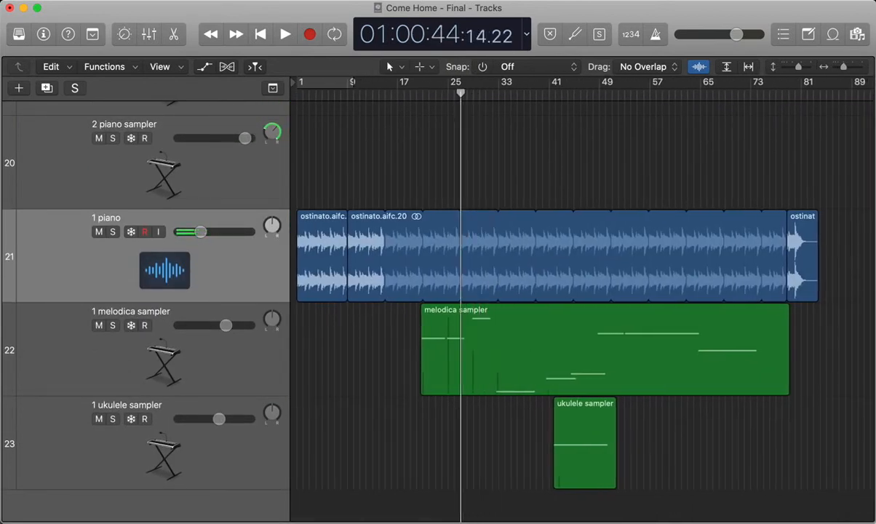
{"action": "key", "text": "ctrl+s"}
{"action": "key", "text": "space"}
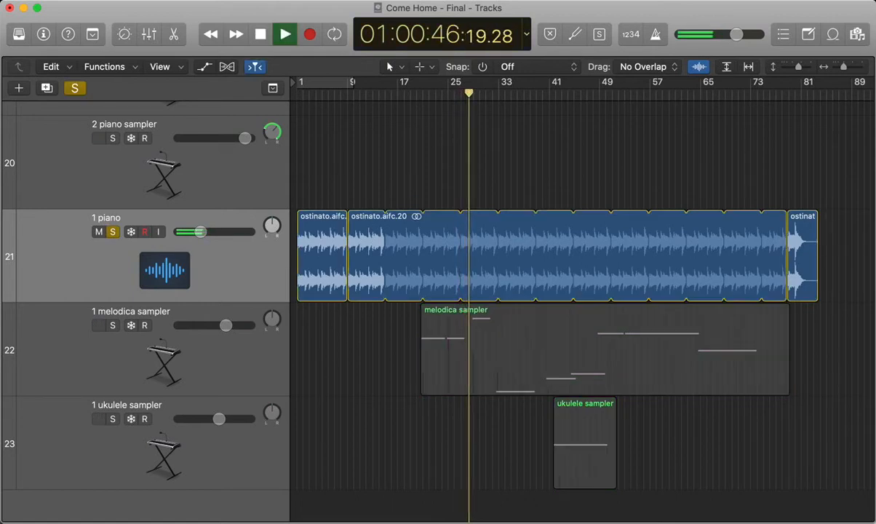
{"action": "key", "text": "ctrl+s"}
{"action": "key", "text": "space"}
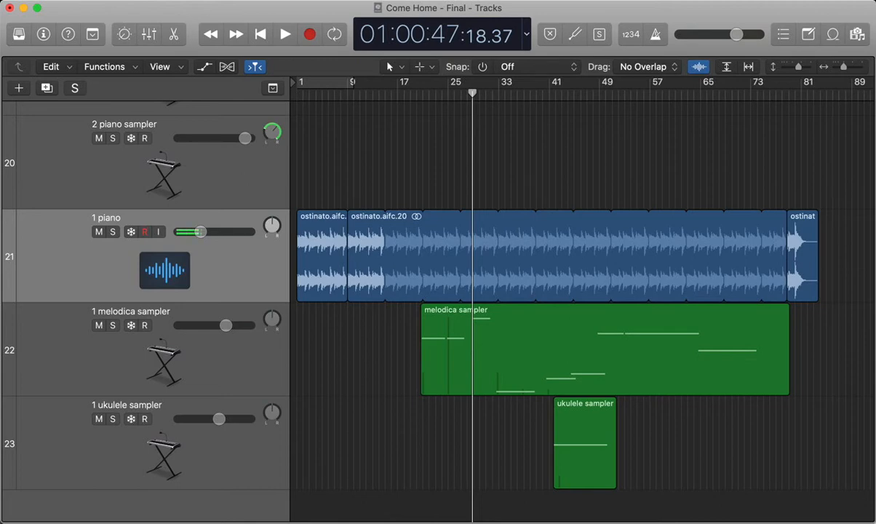
{"action": "scroll", "coordinate": [556, 295], "scroll_direction": "up", "scroll_amount": 1}
{"action": "scroll", "coordinate": [557, 295], "scroll_direction": "down", "scroll_amount": 2}
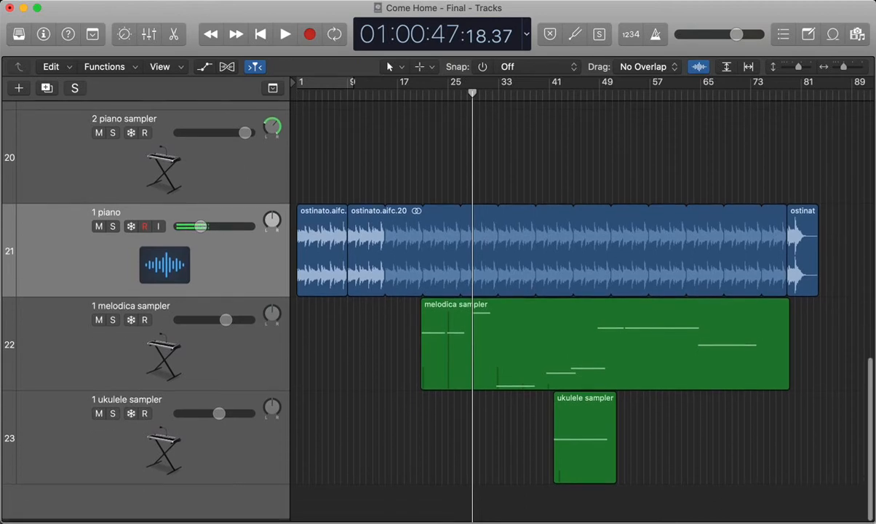
{"action": "scroll", "coordinate": [557, 294], "scroll_direction": "up", "scroll_amount": 1}
{"action": "scroll", "coordinate": [557, 295], "scroll_direction": "up", "scroll_amount": 1}
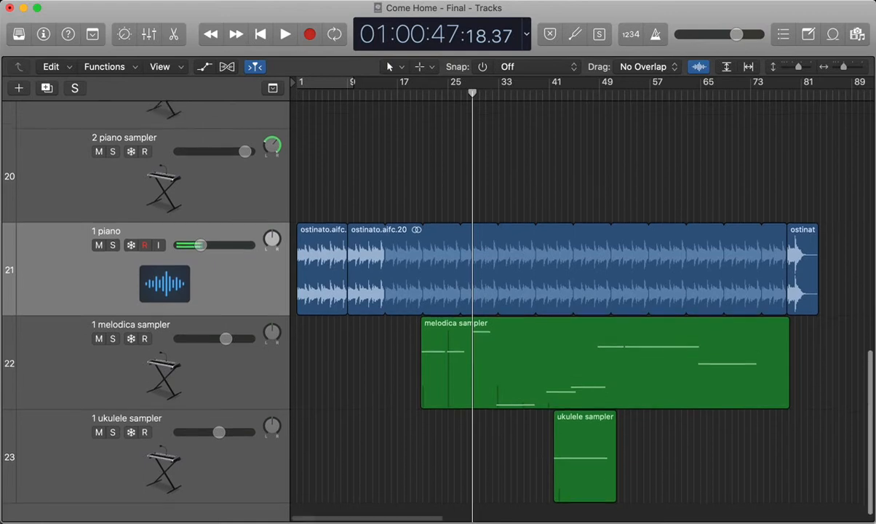
{"action": "scroll", "coordinate": [557, 295], "scroll_direction": "down", "scroll_amount": 1}
{"action": "scroll", "coordinate": [557, 295], "scroll_direction": "right", "scroll_amount": 1}
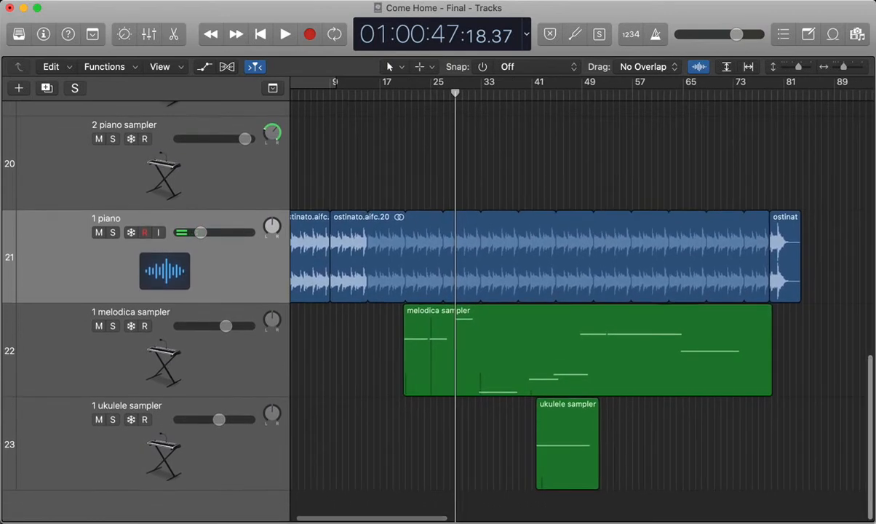
{"action": "scroll", "coordinate": [556, 295], "scroll_direction": "left", "scroll_amount": 1}
{"action": "scroll", "coordinate": [556, 294], "scroll_direction": "up", "scroll_amount": 1}
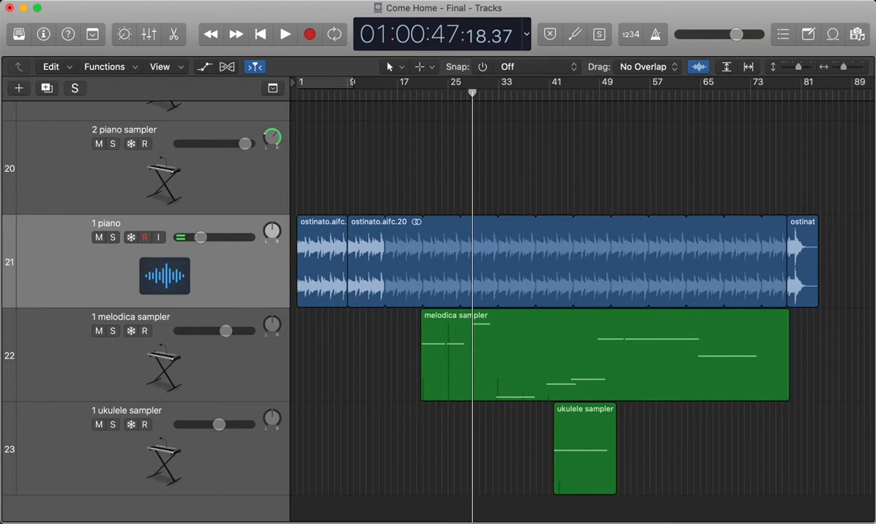
{"action": "scroll", "coordinate": [557, 291], "scroll_direction": "up", "scroll_amount": 2}
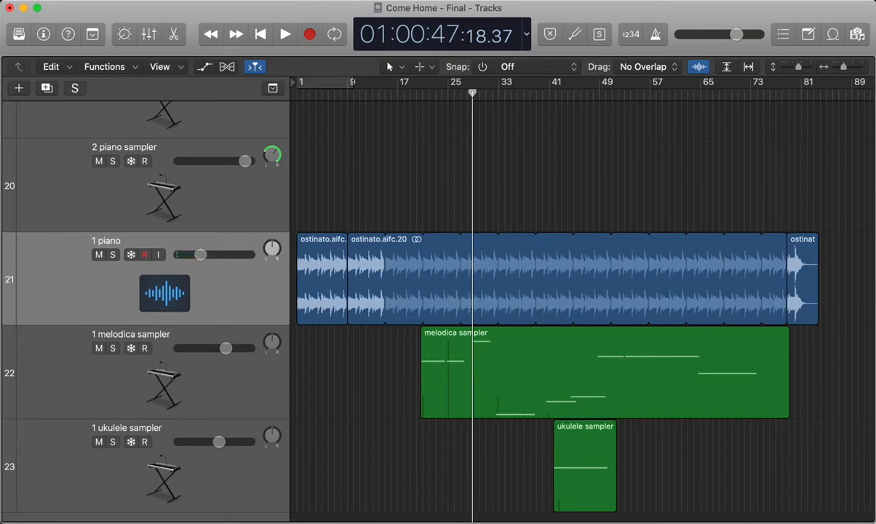
Look over the 2 melodica, 2 ukulele sampler and 2 piano sampler parts, ending at the HF track.
{"action": "scroll", "coordinate": [509, 305], "scroll_direction": "up", "scroll_amount": 5}
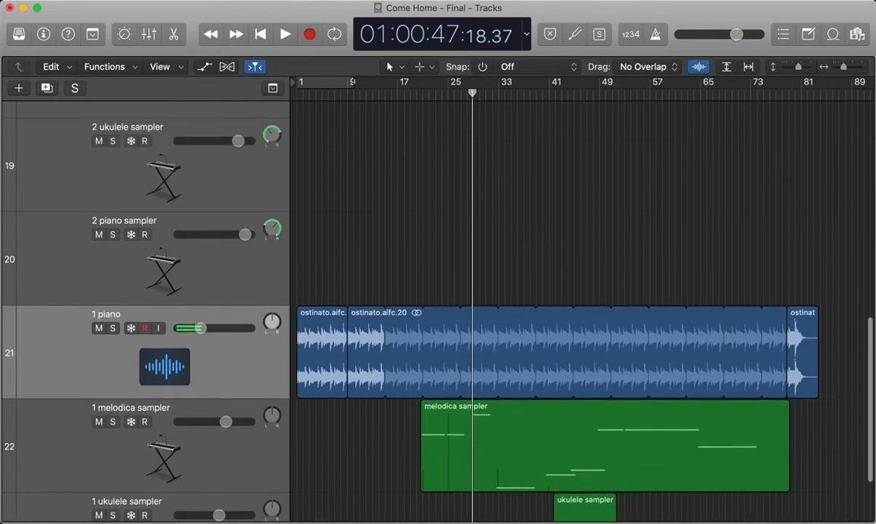
{"action": "scroll", "coordinate": [510, 305], "scroll_direction": "right", "scroll_amount": 2}
{"action": "scroll", "coordinate": [509, 305], "scroll_direction": "up", "scroll_amount": 4}
{"action": "scroll", "coordinate": [509, 306], "scroll_direction": "down", "scroll_amount": 8}
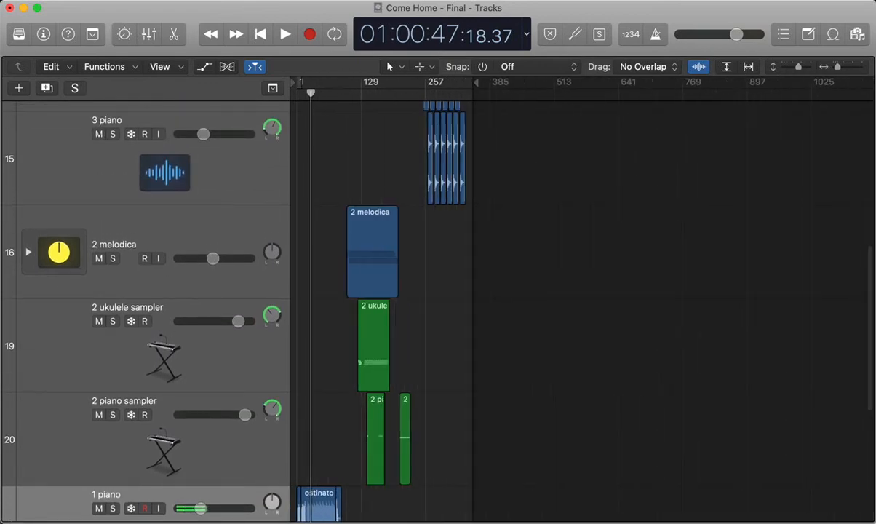
{"action": "scroll", "coordinate": [510, 306], "scroll_direction": "up", "scroll_amount": 3}
{"action": "scroll", "coordinate": [509, 306], "scroll_direction": "down", "scroll_amount": 4}
{"action": "key", "text": "super+Right"}
{"action": "key", "text": "super+Right"}
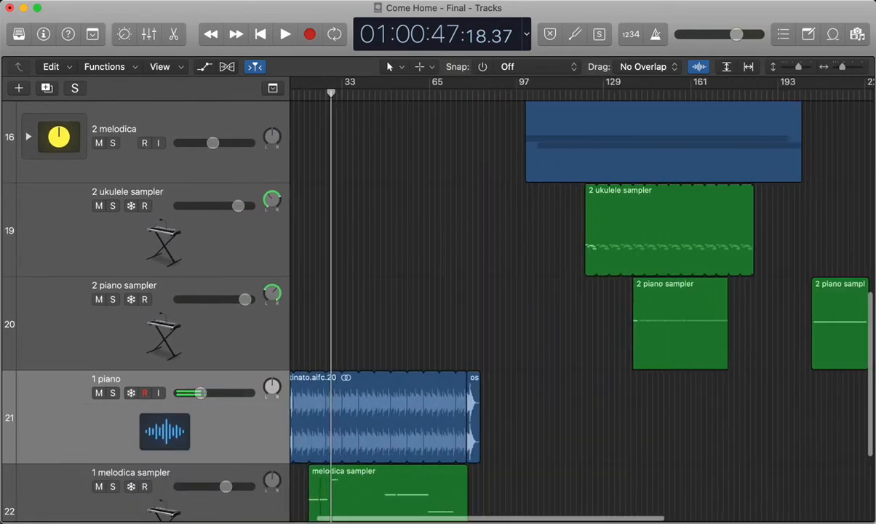
{"action": "scroll", "coordinate": [509, 306], "scroll_direction": "up", "scroll_amount": 12}
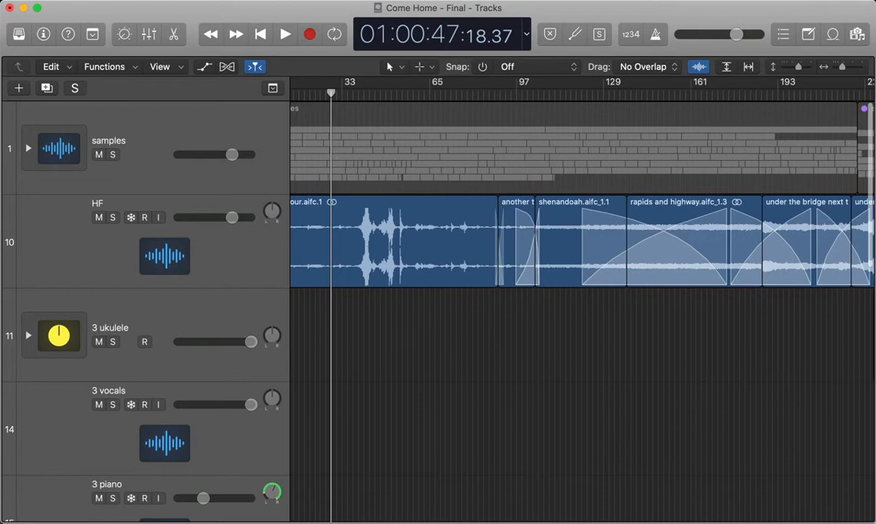
Play the transition from the end of "golden hour" into "another train from house" on the HF track, then stop playback.
{"action": "left_click_drag", "start_coordinate": [483, 93], "coordinate": [486, 93]}
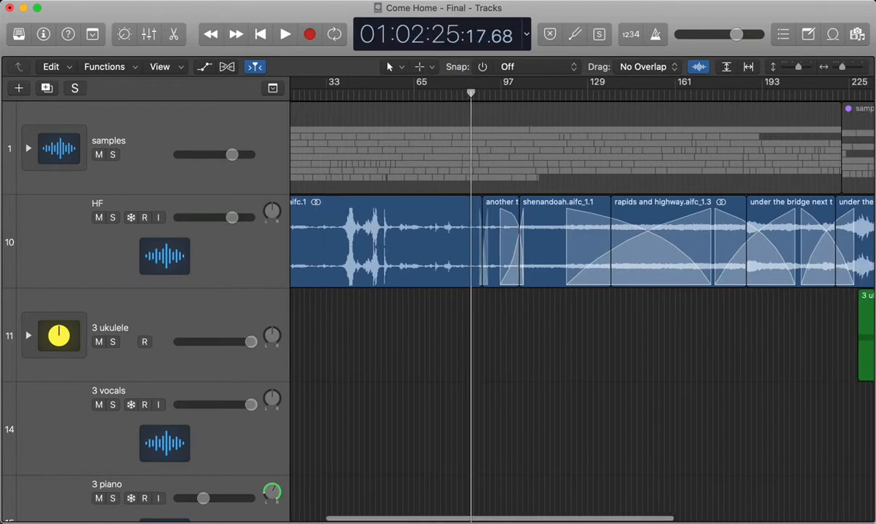
{"action": "key", "text": "super+Right"}
{"action": "key", "text": "super+Right"}
{"action": "key", "text": "space"}
{"action": "scroll", "coordinate": [583, 299], "scroll_direction": "right", "scroll_amount": 4}
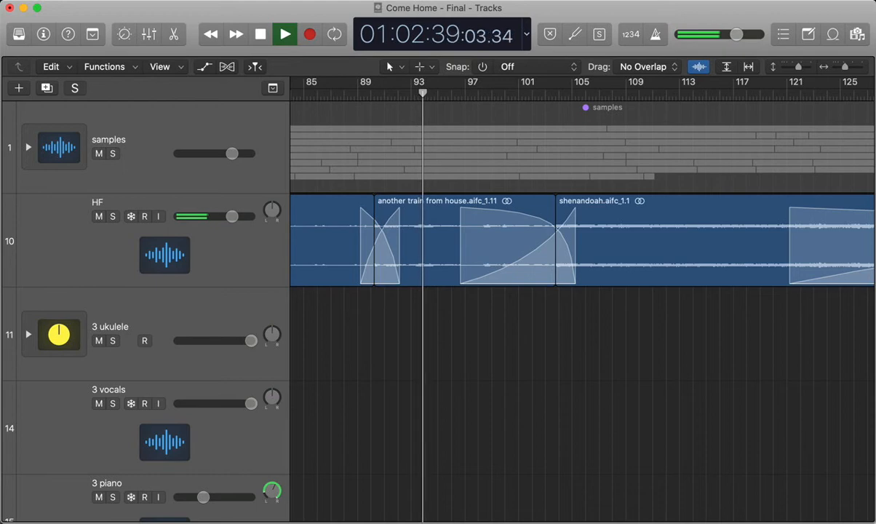
{"action": "scroll", "coordinate": [583, 306], "scroll_direction": "down", "scroll_amount": 1}
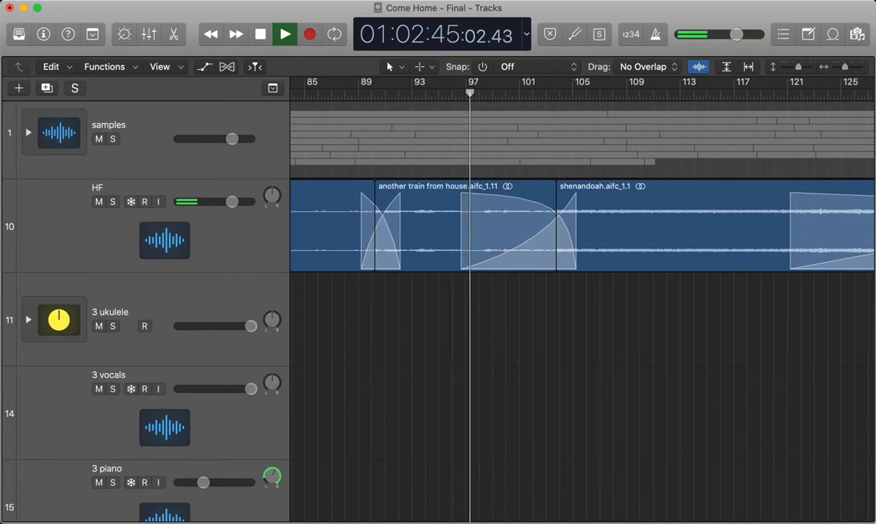
{"action": "key", "text": "space"}
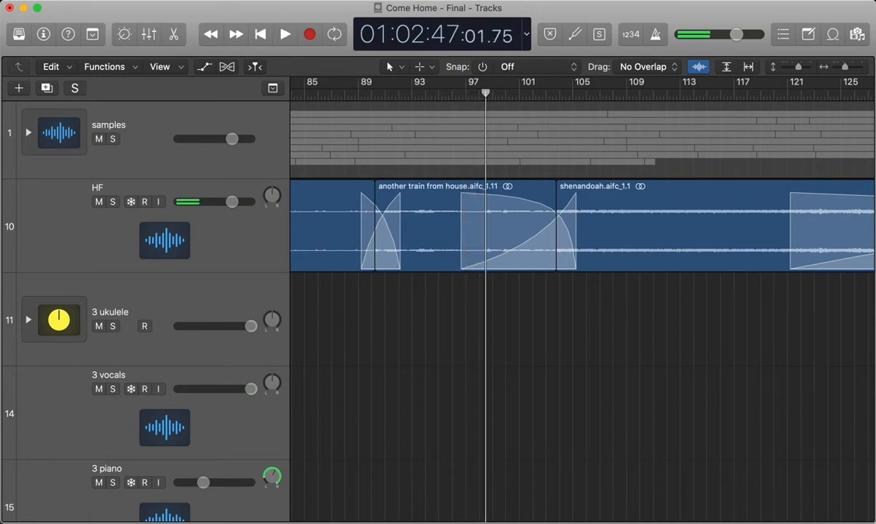
Look over the 2 melodica, 2 ukulele sampler and 2 piano sampler tracks in relation to the HF track above.
{"action": "scroll", "coordinate": [486, 305], "scroll_direction": "down", "scroll_amount": 3}
{"action": "key", "text": "super+Left"}
{"action": "key", "text": "super+Left"}
{"action": "scroll", "coordinate": [485, 305], "scroll_direction": "down", "scroll_amount": 10}
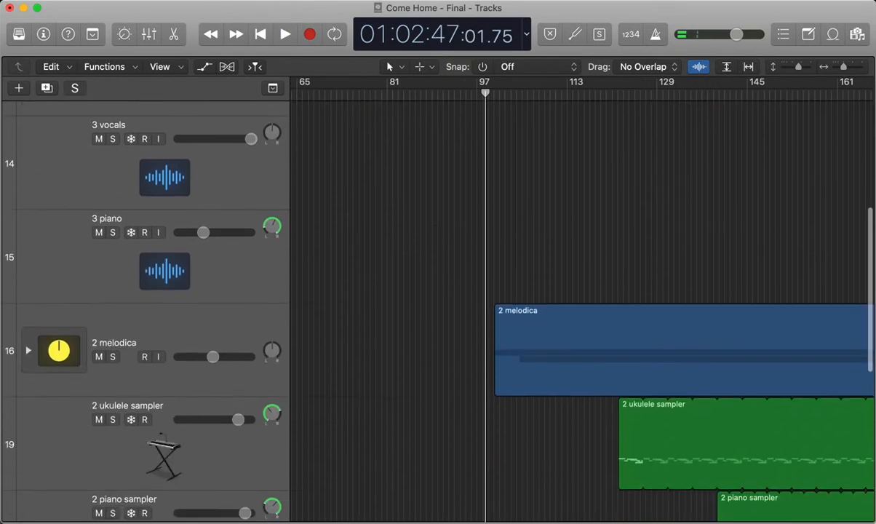
{"action": "key", "text": "super+Left"}
{"action": "key", "text": "super+Left"}
{"action": "scroll", "coordinate": [485, 306], "scroll_direction": "up", "scroll_amount": 3}
{"action": "scroll", "coordinate": [485, 306], "scroll_direction": "up", "scroll_amount": 8}
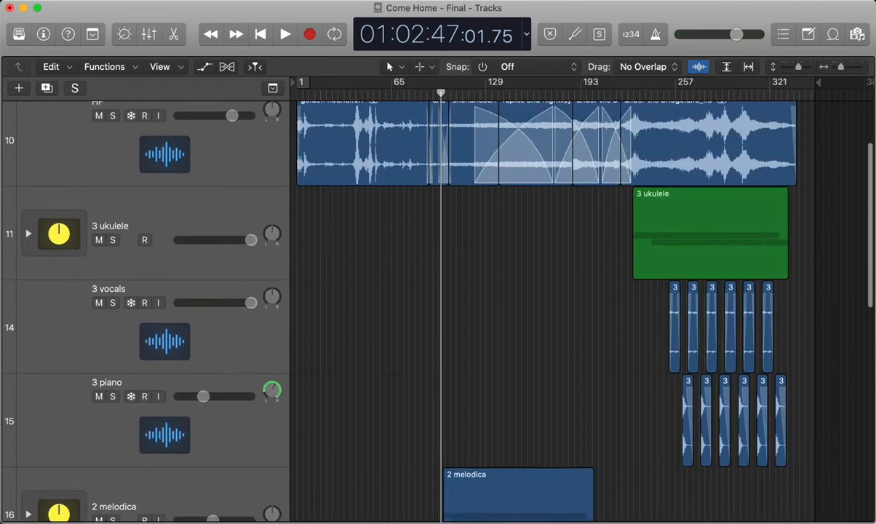
Examine the crossfaded field recordings on the HF track from "shenandoah" to "under the bridge" within the whole arrangement.
{"action": "key", "text": "super+Right"}
{"action": "key", "text": "super+Right"}
{"action": "key", "text": "super+Right"}
{"action": "key", "text": "super+Left"}
{"action": "key", "text": "super+Left"}
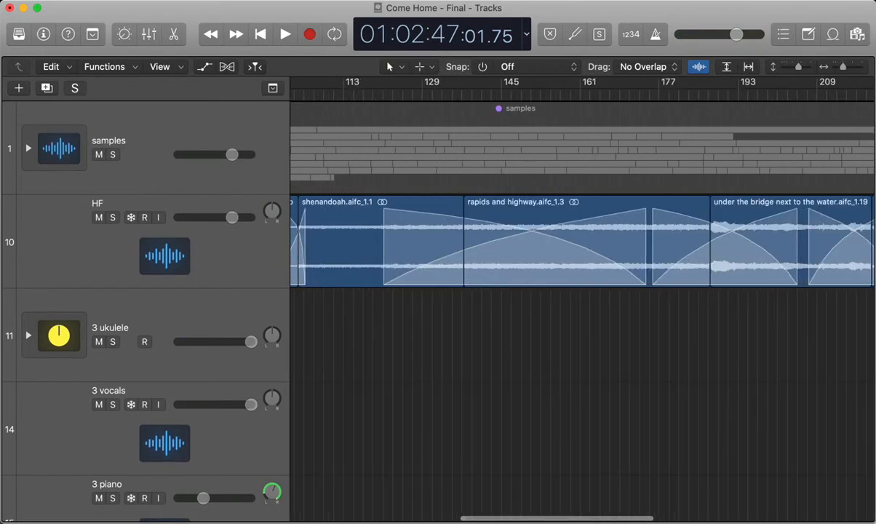
{"action": "scroll", "coordinate": [582, 305], "scroll_direction": "left", "scroll_amount": 6}
{"action": "scroll", "coordinate": [582, 305], "scroll_direction": "right", "scroll_amount": 10}
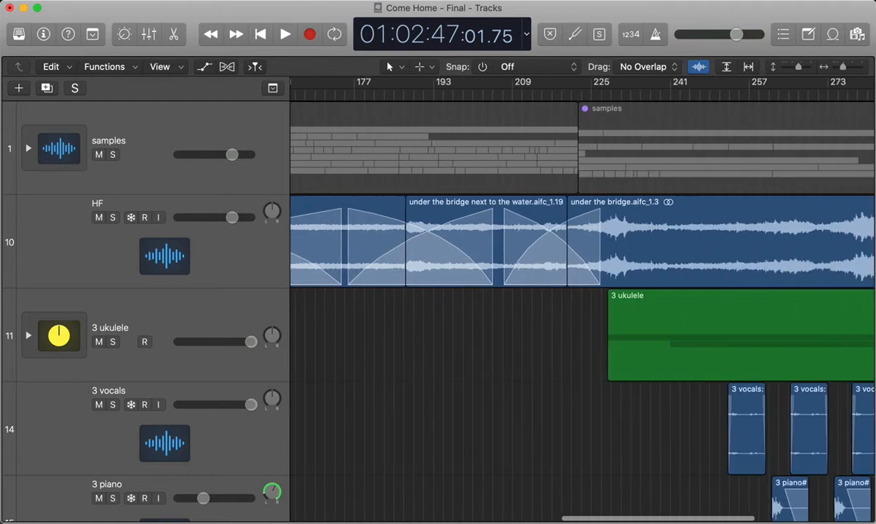
{"action": "key", "text": "super+Left"}
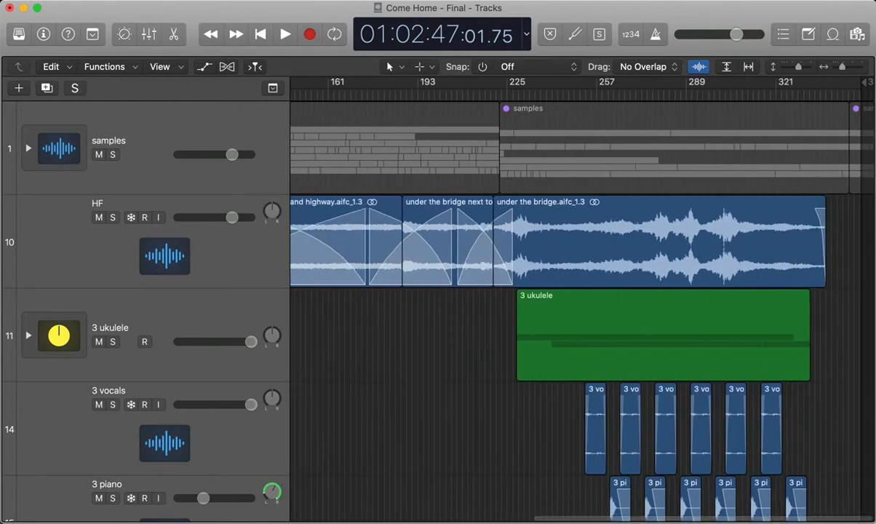
{"action": "scroll", "coordinate": [582, 306], "scroll_direction": "left", "scroll_amount": 6}
{"action": "key", "text": "super+Left"}
{"action": "key", "text": "super+Left"}
{"action": "key", "text": "super+Left"}
{"action": "key", "text": "super+Right"}
{"action": "key", "text": "super+Right"}
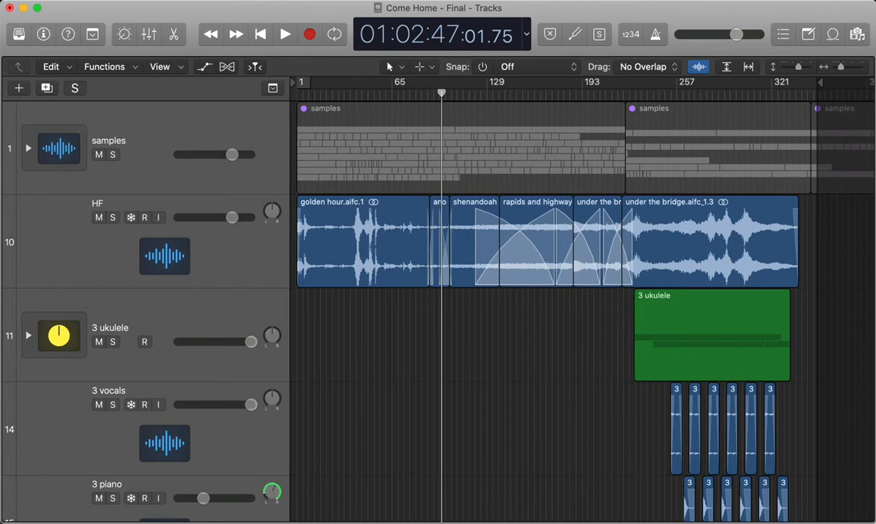
Move the playhead to about 01:03:06, inside the "shenandoah" region on the HF track.
{"action": "left_click_drag", "start_coordinate": [442, 93], "coordinate": [650, 93]}
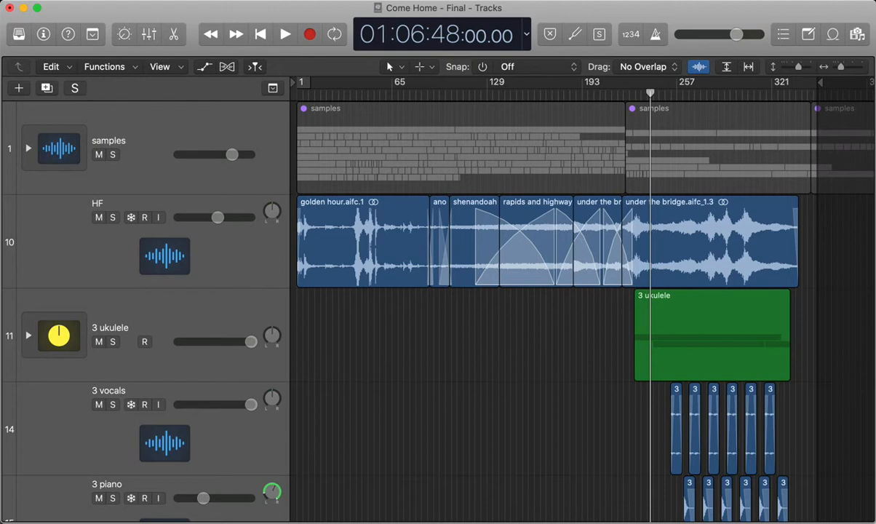
{"action": "left_click", "coordinate": [499, 94]}
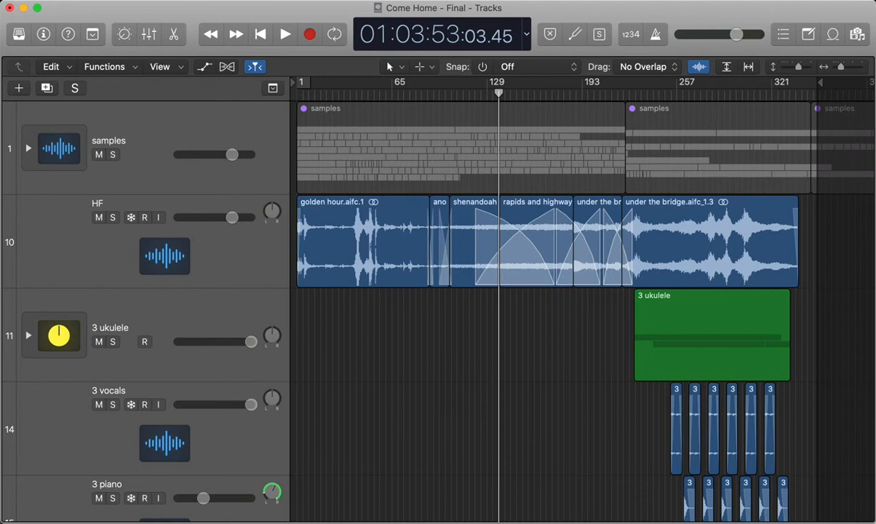
{"action": "left_click_drag", "start_coordinate": [499, 93], "coordinate": [458, 94]}
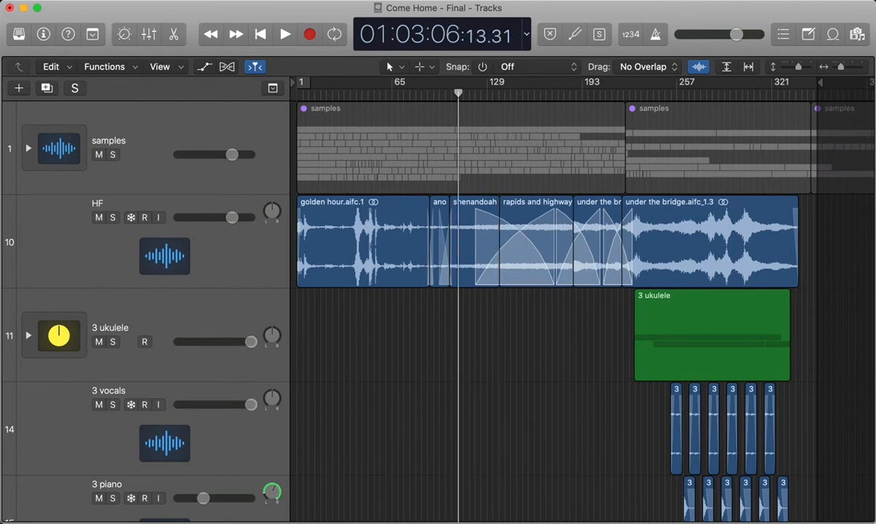
{"action": "scroll", "coordinate": [557, 291], "scroll_direction": "down", "scroll_amount": 10}
{"action": "scroll", "coordinate": [557, 291], "scroll_direction": "up", "scroll_amount": 10}
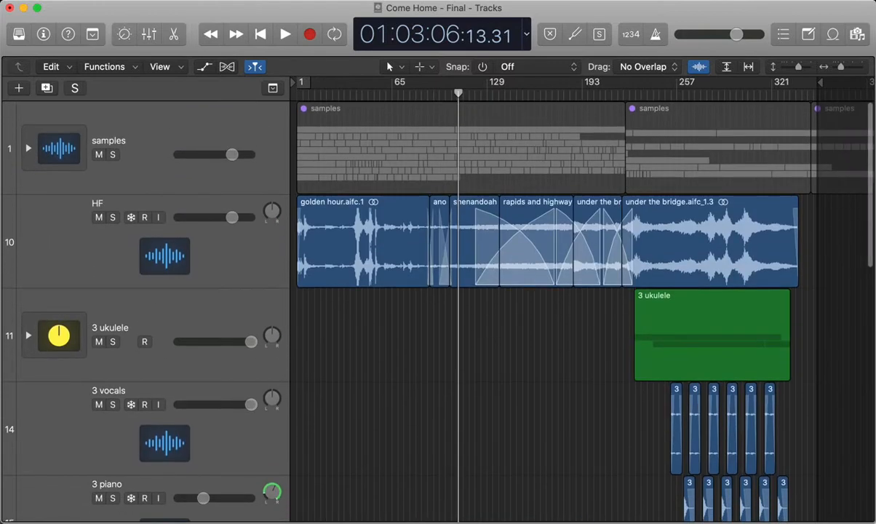
Inspect the HF track's region overlaps up close, from "under the bridge" back to "another train from house".
{"action": "scroll", "coordinate": [449, 291], "scroll_direction": "up", "scroll_amount": 5}
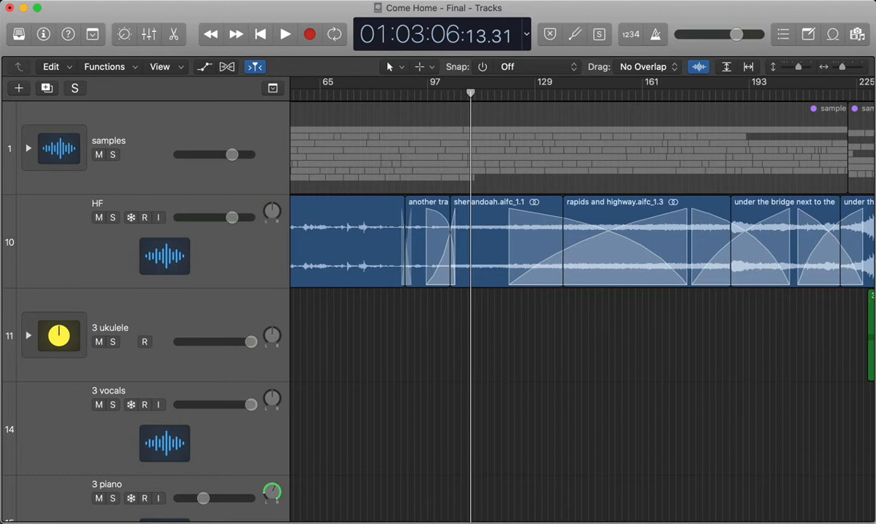
{"action": "scroll", "coordinate": [582, 306], "scroll_direction": "right", "scroll_amount": 5}
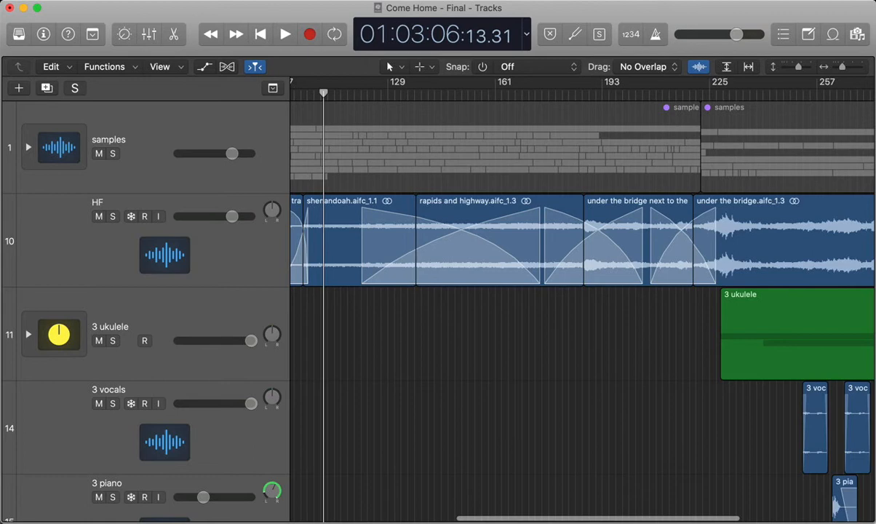
{"action": "scroll", "coordinate": [582, 305], "scroll_direction": "down", "scroll_amount": 5}
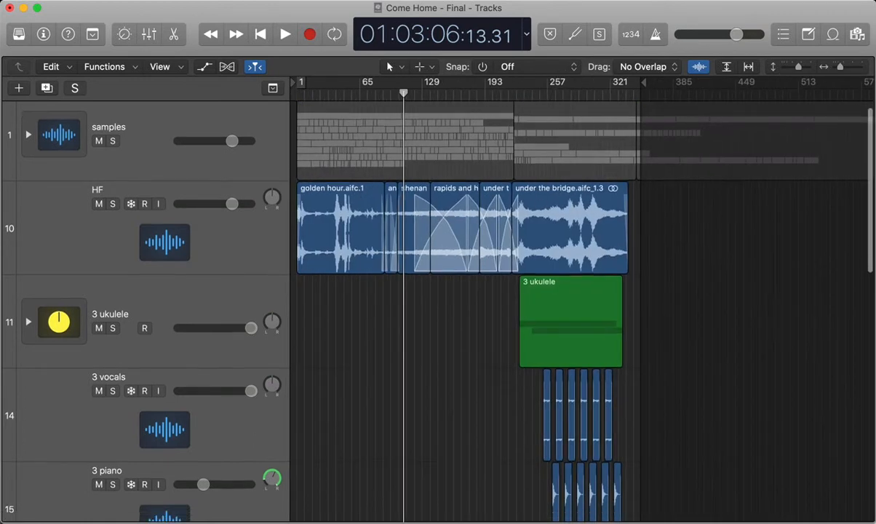
{"action": "scroll", "coordinate": [582, 306], "scroll_direction": "down", "scroll_amount": 5}
{"action": "scroll", "coordinate": [582, 305], "scroll_direction": "up", "scroll_amount": 5}
{"action": "scroll", "coordinate": [583, 306], "scroll_direction": "up", "scroll_amount": 6}
{"action": "scroll", "coordinate": [582, 305], "scroll_direction": "left", "scroll_amount": 5}
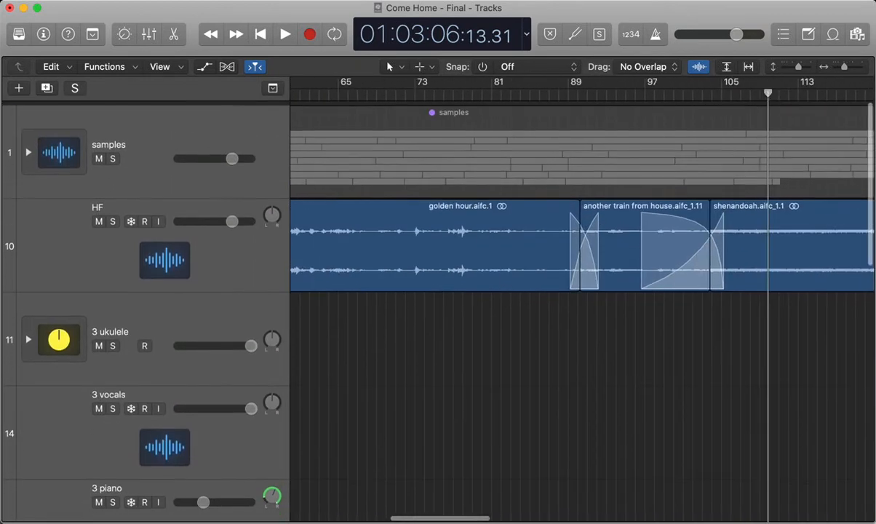
{"action": "scroll", "coordinate": [583, 306], "scroll_direction": "right", "scroll_amount": 2}
{"action": "scroll", "coordinate": [582, 306], "scroll_direction": "right", "scroll_amount": 1}
Place the playhead at about 01:02:44, just before the crossfade from "another train from house" into "shenandoah".
{"action": "left_click_drag", "start_coordinate": [465, 94], "coordinate": [495, 94]}
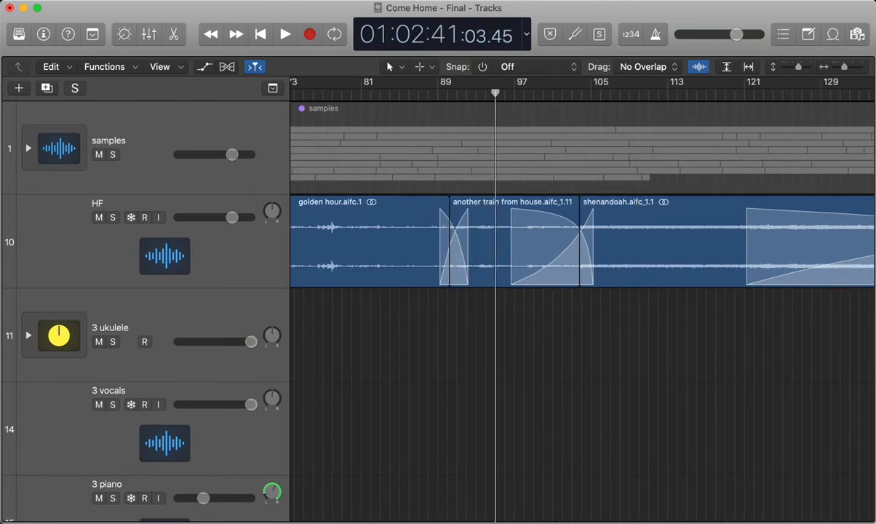
{"action": "key", "text": "period"}
{"action": "key", "text": "comma"}
{"action": "key", "text": "period"}
{"action": "key", "text": "period"}
{"action": "key", "text": "period"}
{"action": "key", "text": "period"}
{"action": "key", "text": "comma"}
{"action": "key", "text": "comma"}
Compare the start of the 2 melodica region with the crossfade into "shenandoah" on the HF track.
{"action": "scroll", "coordinate": [583, 306], "scroll_direction": "down", "scroll_amount": 10}
{"action": "scroll", "coordinate": [582, 306], "scroll_direction": "up", "scroll_amount": 1}
{"action": "scroll", "coordinate": [582, 305], "scroll_direction": "right", "scroll_amount": 3}
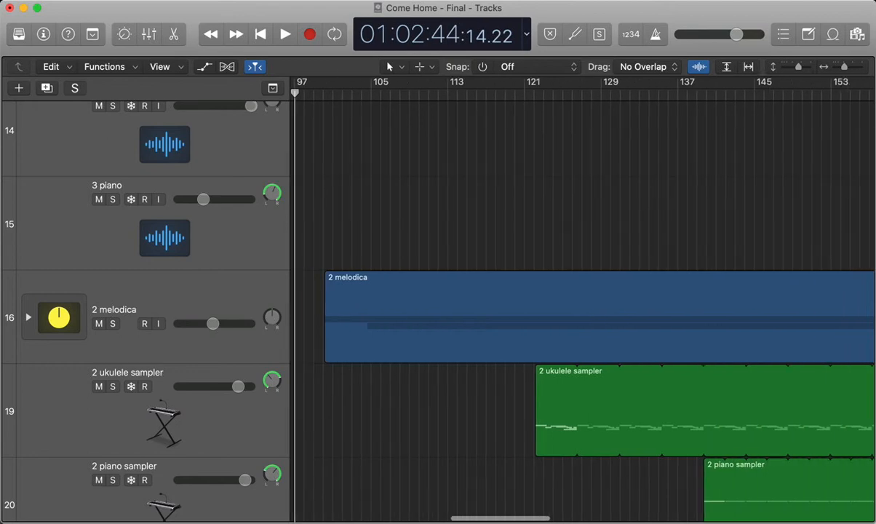
{"action": "scroll", "coordinate": [582, 306], "scroll_direction": "up", "scroll_amount": 6}
{"action": "scroll", "coordinate": [582, 305], "scroll_direction": "up", "scroll_amount": 2}
{"action": "key", "text": "super+Left"}
{"action": "key", "text": "super+Left"}
{"action": "key", "text": "super+Left"}
{"action": "key", "text": "super+Left"}
{"action": "key", "text": "super+Left"}
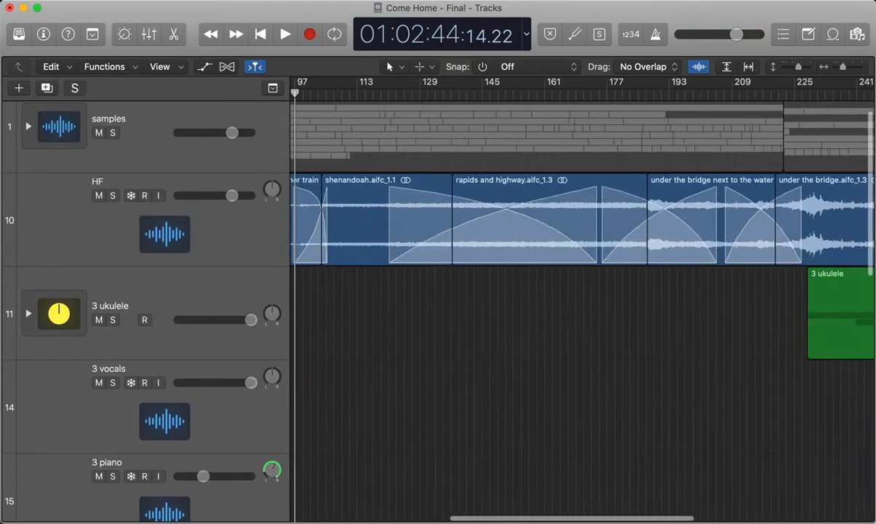
{"action": "key", "text": "super+Left"}
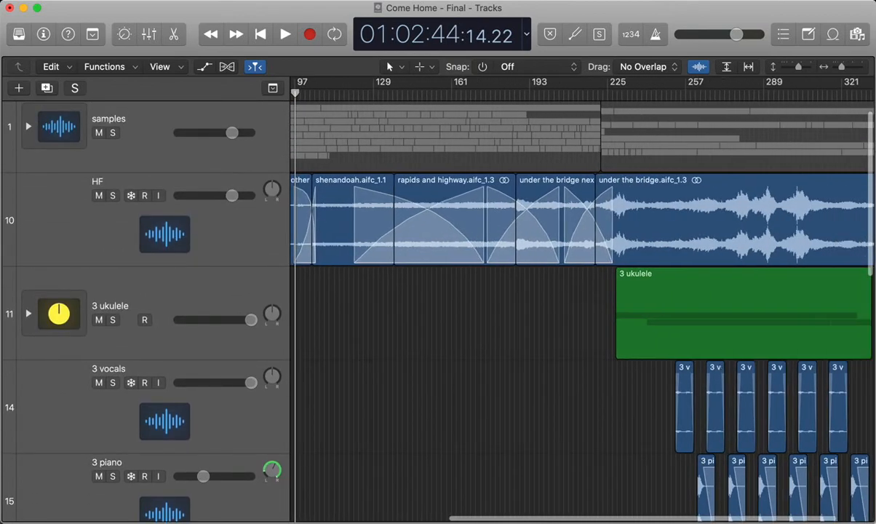
{"action": "scroll", "coordinate": [582, 306], "scroll_direction": "left", "scroll_amount": 3}
{"action": "key", "text": "super+Right"}
{"action": "key", "text": "super+Right"}
{"action": "key", "text": "super+Right"}
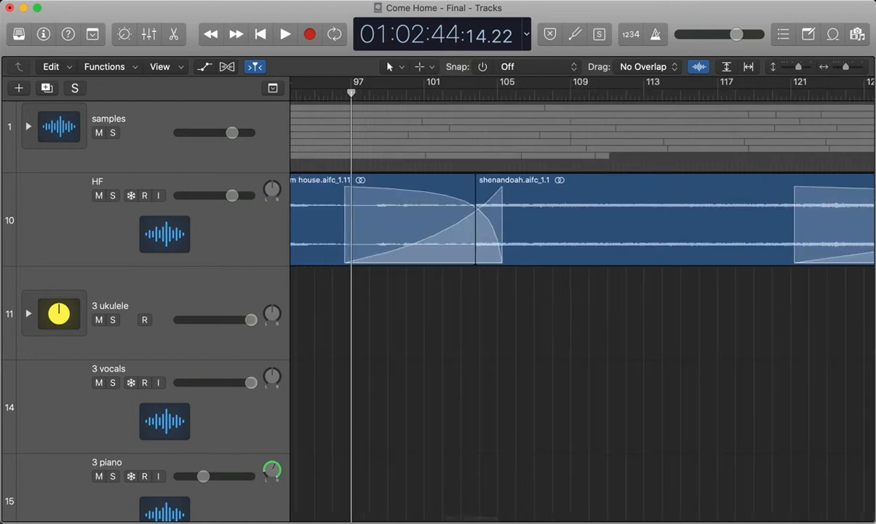
Examine how the 2 melodica, 2 ukulele sampler and 2 piano sampler regions are staggered along the timeline.
{"action": "scroll", "coordinate": [582, 306], "scroll_direction": "left", "scroll_amount": 5}
{"action": "scroll", "coordinate": [583, 306], "scroll_direction": "down", "scroll_amount": 5}
{"action": "scroll", "coordinate": [583, 306], "scroll_direction": "right", "scroll_amount": 8}
{"action": "scroll", "coordinate": [582, 306], "scroll_direction": "up", "scroll_amount": 5}
{"action": "key", "text": "super+Left"}
{"action": "key", "text": "super+Left"}
{"action": "scroll", "coordinate": [582, 306], "scroll_direction": "down", "scroll_amount": 3}
{"action": "key", "text": "super+Left"}
{"action": "scroll", "coordinate": [582, 306], "scroll_direction": "down", "scroll_amount": 3}
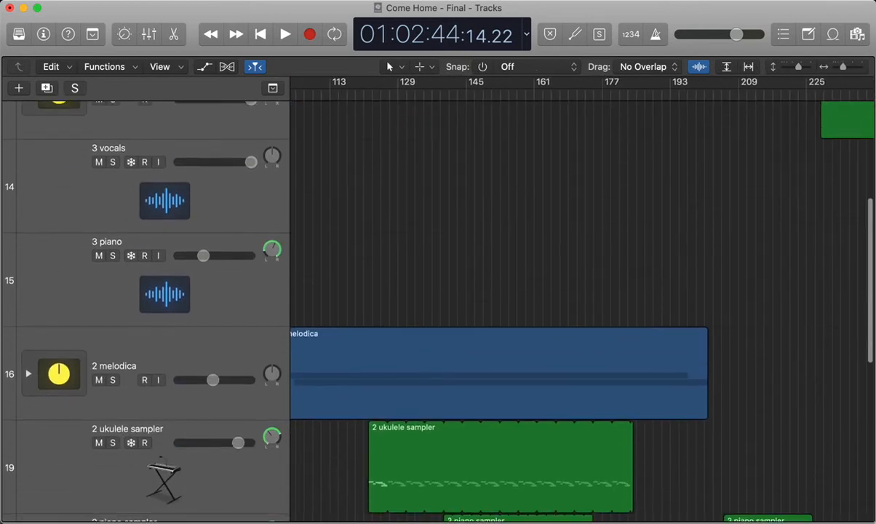
{"action": "scroll", "coordinate": [582, 305], "scroll_direction": "left", "scroll_amount": 2}
{"action": "scroll", "coordinate": [582, 306], "scroll_direction": "down", "scroll_amount": 2}
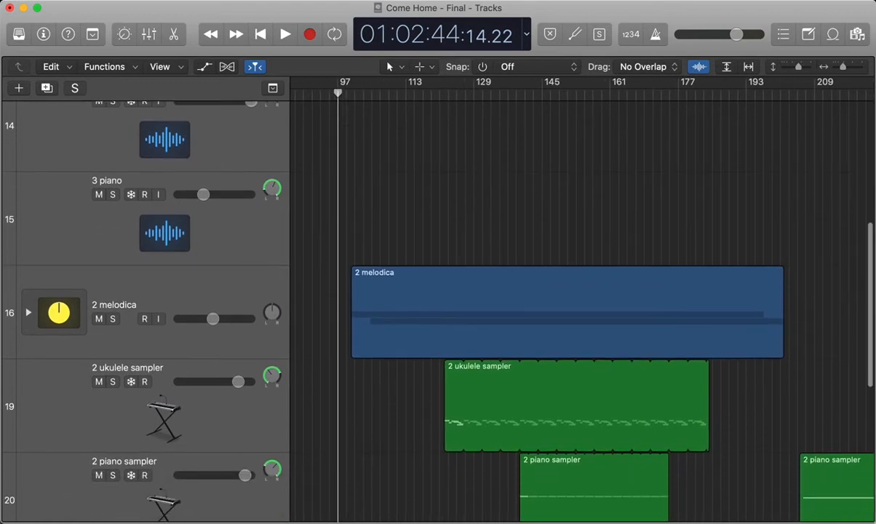
{"action": "key", "text": "super+Left"}
{"action": "key", "text": "super+Left"}
{"action": "key", "text": "super+Left"}
{"action": "scroll", "coordinate": [582, 306], "scroll_direction": "up", "scroll_amount": 1}
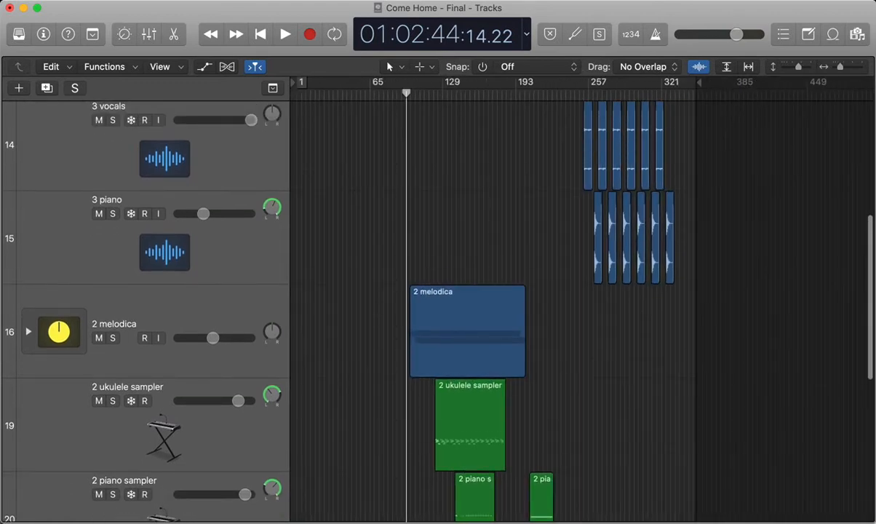
Reduce the height of all tracks and place the playhead at about 01:02:53, near the start of the 2 melodica region.
{"action": "key", "text": "super+Up"}
{"action": "key", "text": "super+Up"}
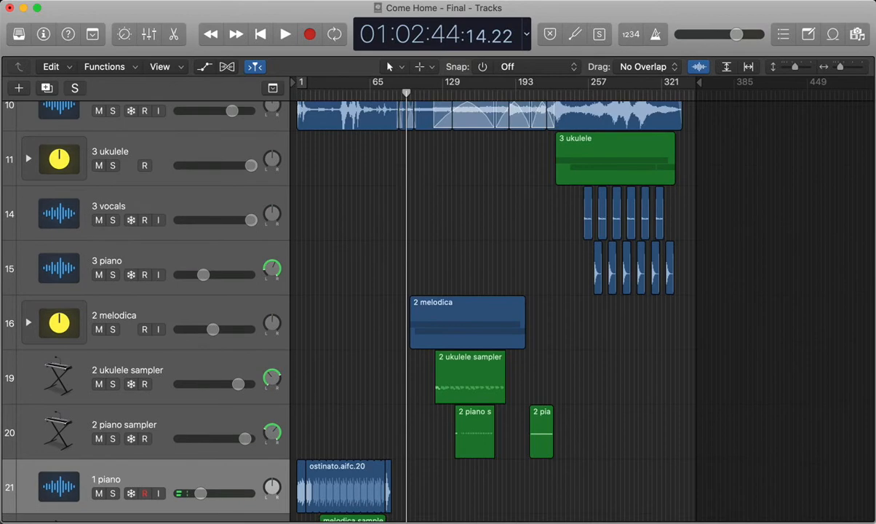
{"action": "key", "text": "super+Right"}
{"action": "key", "text": "super+Right"}
{"action": "key", "text": "super+Right"}
{"action": "scroll", "coordinate": [582, 306], "scroll_direction": "right", "scroll_amount": 5}
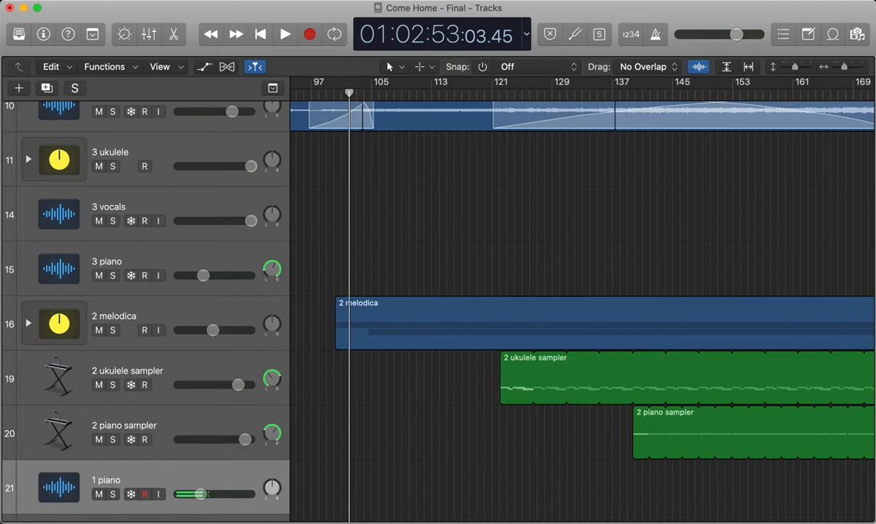
Expand the 2 melodica track stack and play its looped ostinato regions up close.
{"action": "left_click", "coordinate": [29, 323]}
{"action": "scroll", "coordinate": [437, 305], "scroll_direction": "down", "scroll_amount": 1}
{"action": "key", "text": "super+Right"}
{"action": "key", "text": "super+Right"}
{"action": "key", "text": "super+Right"}
{"action": "key", "text": "super+Right"}
{"action": "key", "text": "space"}
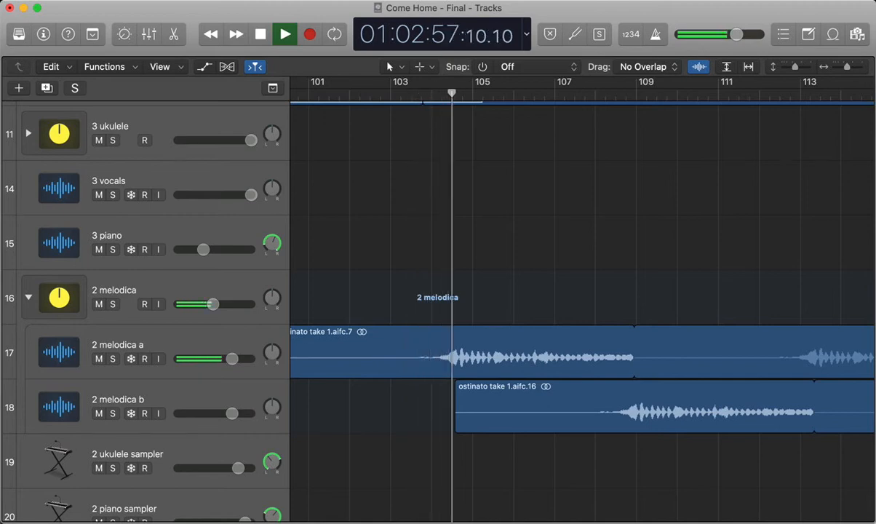
Solo 2 melodica a during playback, then also solo 2 melodica b to hear the two offset loops together.
{"action": "key", "text": "s"}
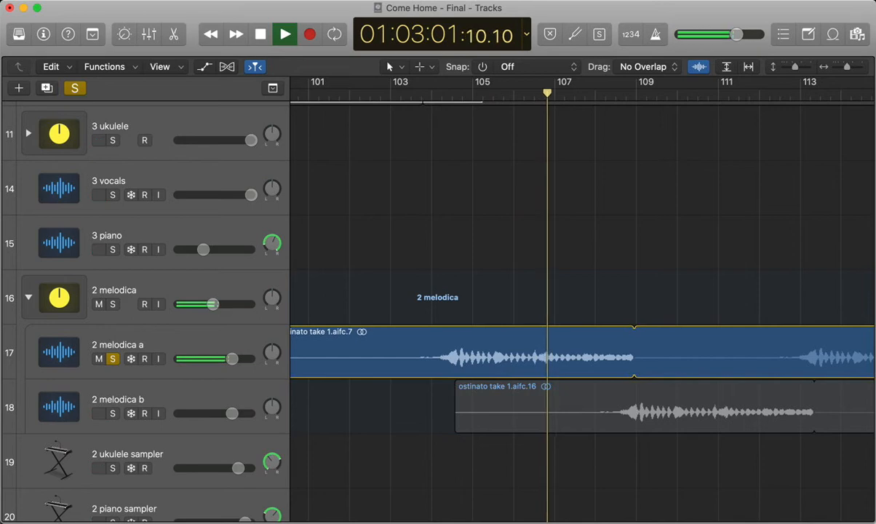
{"action": "left_click", "coordinate": [113, 414]}
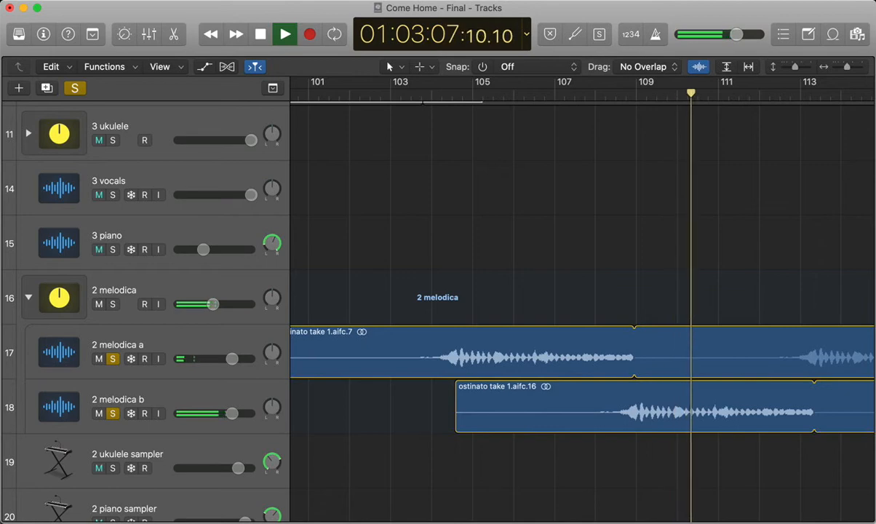
{"action": "scroll", "coordinate": [673, 291], "scroll_direction": "down", "scroll_amount": 10}
{"action": "scroll", "coordinate": [673, 291], "scroll_direction": "up", "scroll_amount": 4}
{"action": "scroll", "coordinate": [673, 291], "scroll_direction": "right", "scroll_amount": 3}
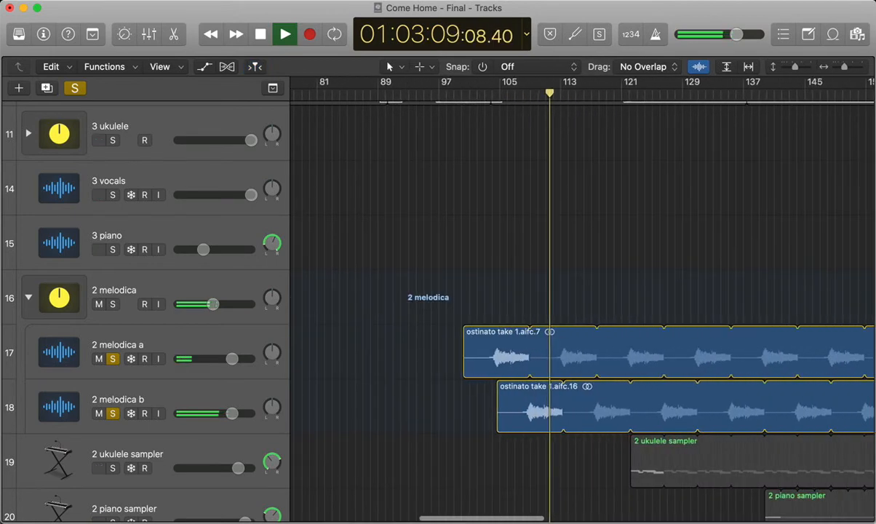
{"action": "scroll", "coordinate": [655, 291], "scroll_direction": "up", "scroll_amount": 3}
{"action": "scroll", "coordinate": [655, 291], "scroll_direction": "right", "scroll_amount": 2}
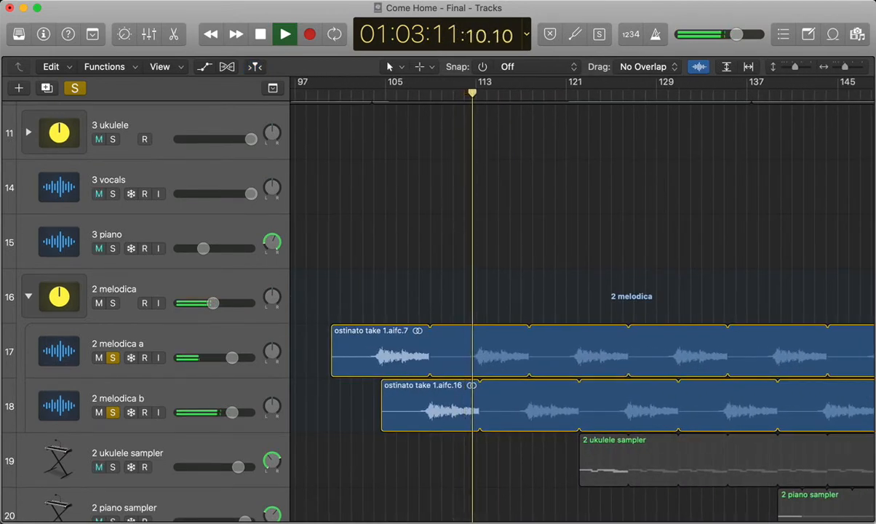
Stop playback and turn off solo on both 2 melodica b and 2 melodica a.
{"action": "key", "text": "space"}
{"action": "left_click", "coordinate": [113, 413]}
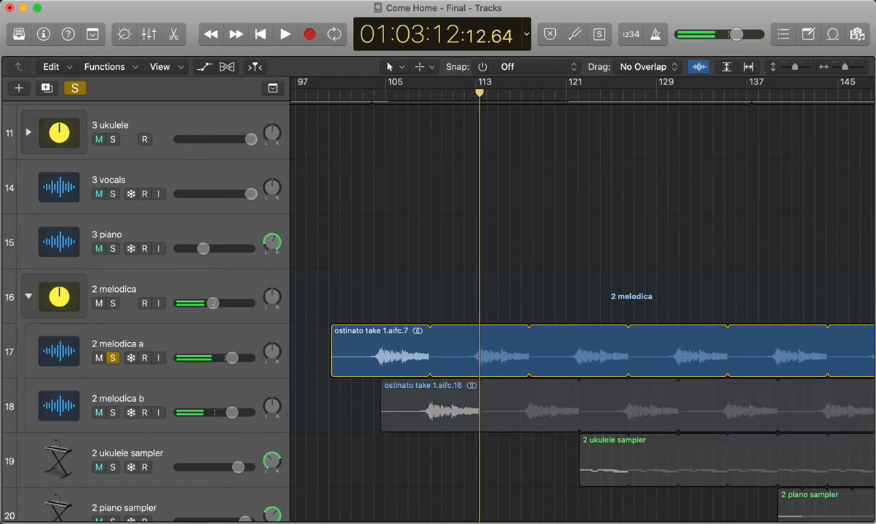
{"action": "left_click", "coordinate": [112, 358]}
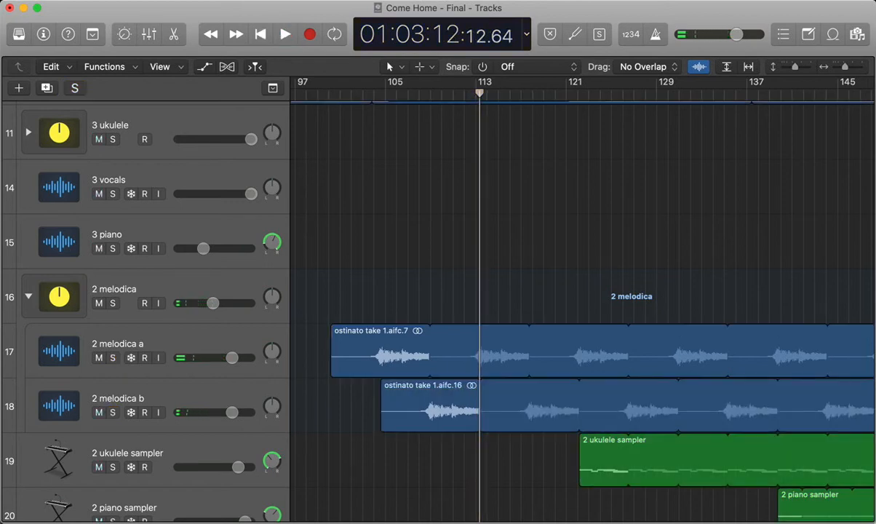
Collapse the 2 melodica track stack and bring the whole second section and the HF track into view.
{"action": "left_click", "coordinate": [28, 296]}
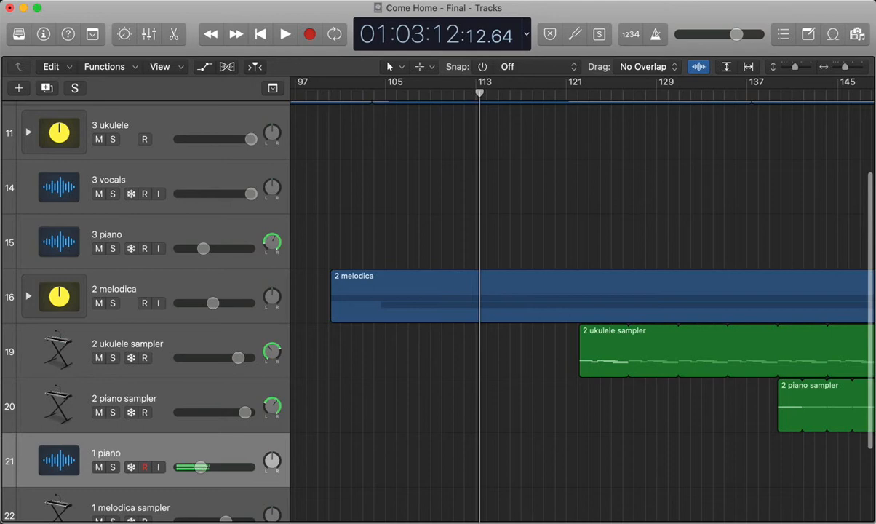
{"action": "key", "text": "super+Left"}
{"action": "key", "text": "super+Left"}
{"action": "key", "text": "super+Left"}
{"action": "scroll", "coordinate": [575, 306], "scroll_direction": "down", "scroll_amount": 3}
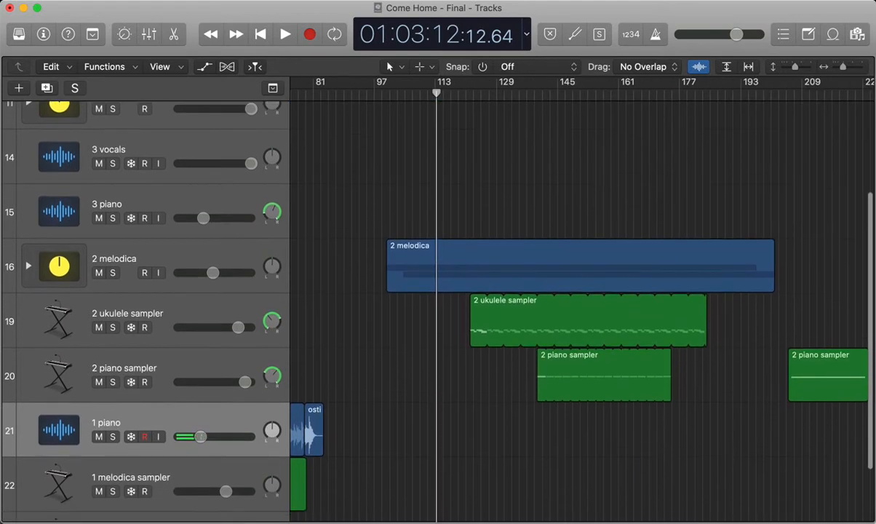
{"action": "scroll", "coordinate": [575, 305], "scroll_direction": "up", "scroll_amount": 10}
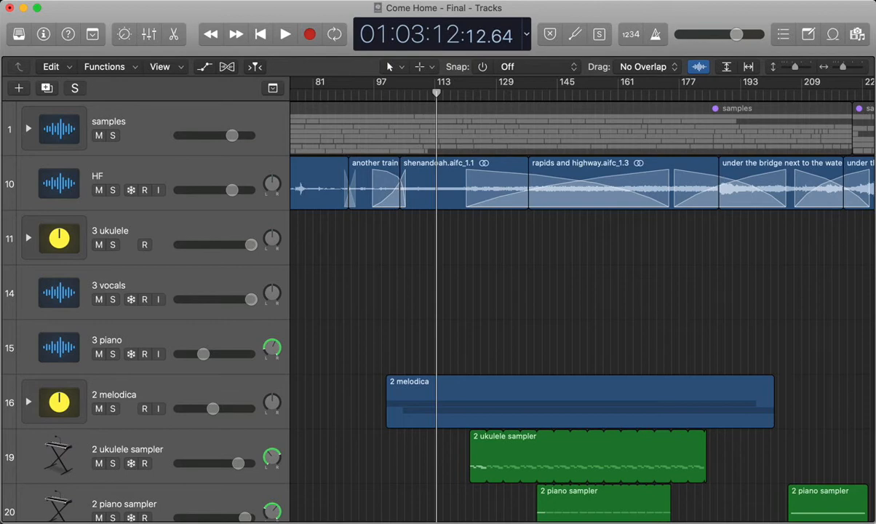
Play the HF track soloed, jump to about 01:04:53 in the crossfades, and stop playback and turn its solo off.
{"action": "key", "text": "s"}
{"action": "key", "text": "space"}
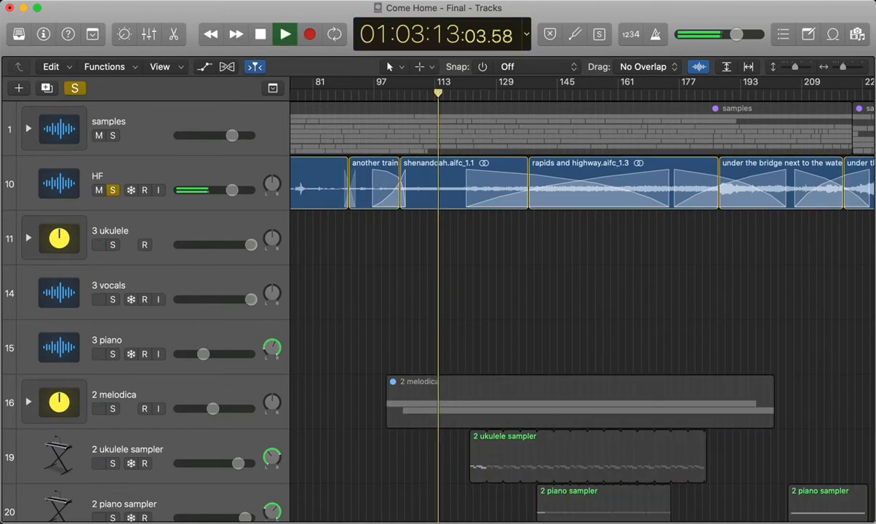
{"action": "left_click", "coordinate": [661, 93]}
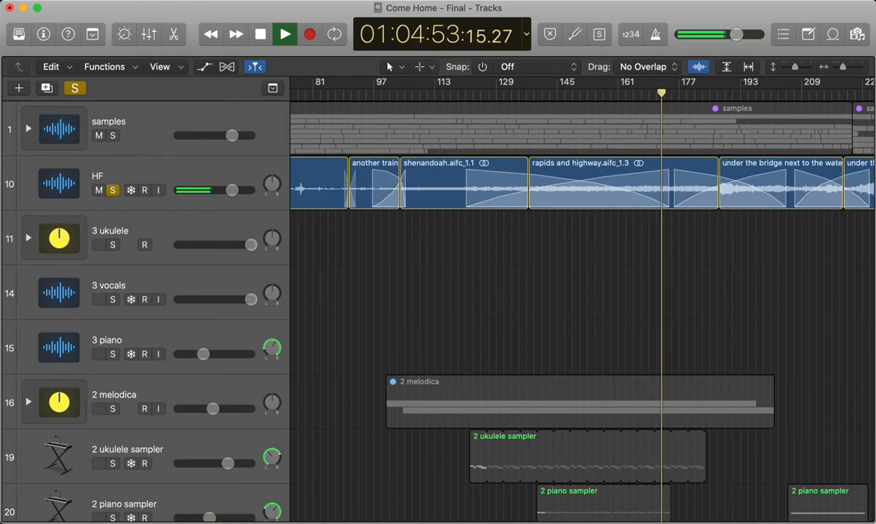
{"action": "key", "text": "space"}
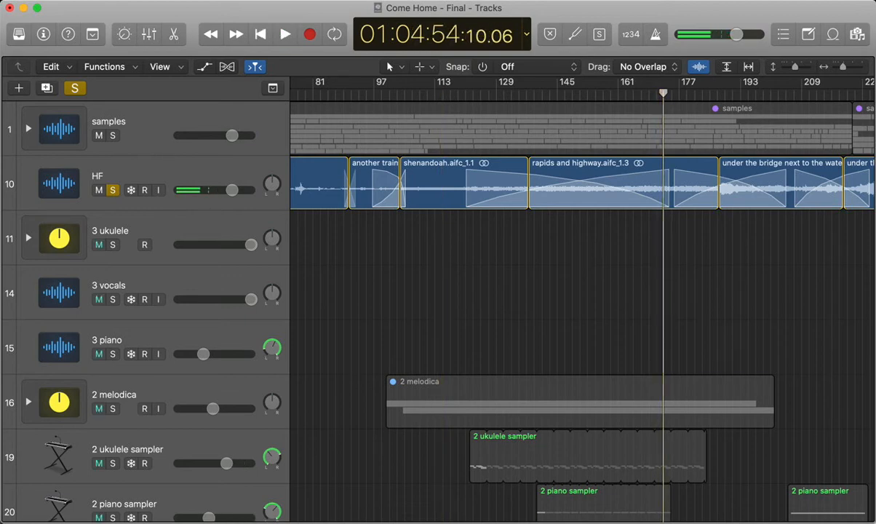
{"action": "left_click", "coordinate": [112, 190]}
Examine how the looped 2 ukulele sampler and 2 piano sampler regions enter beneath the 2 melodica region.
{"action": "scroll", "coordinate": [437, 311], "scroll_direction": "down", "scroll_amount": 5}
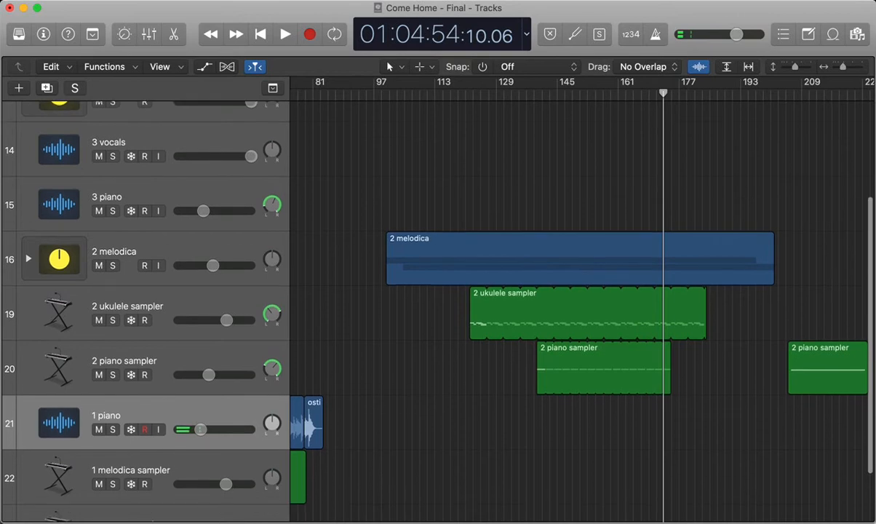
{"action": "scroll", "coordinate": [582, 311], "scroll_direction": "down", "scroll_amount": 1}
{"action": "key", "text": "super+Right"}
{"action": "key", "text": "super+Right"}
{"action": "scroll", "coordinate": [582, 311], "scroll_direction": "left", "scroll_amount": 15}
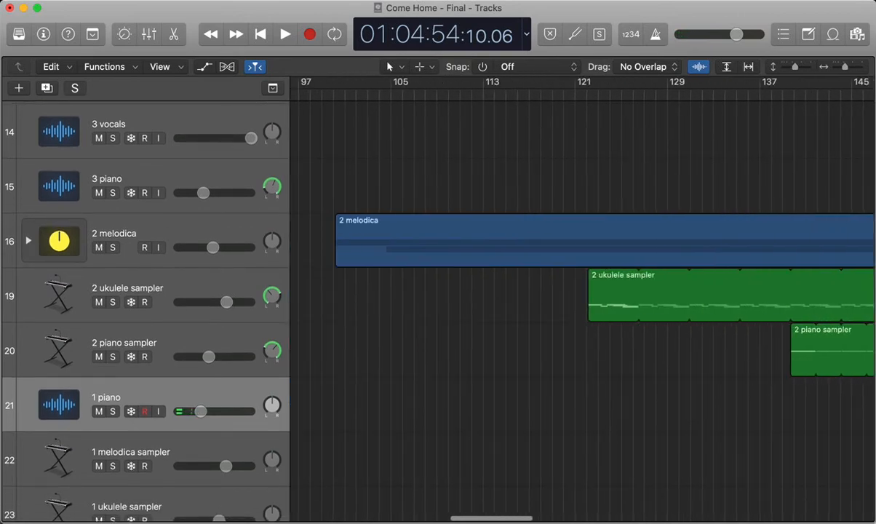
{"action": "key", "text": "super+Left"}
{"action": "key", "text": "super+Left"}
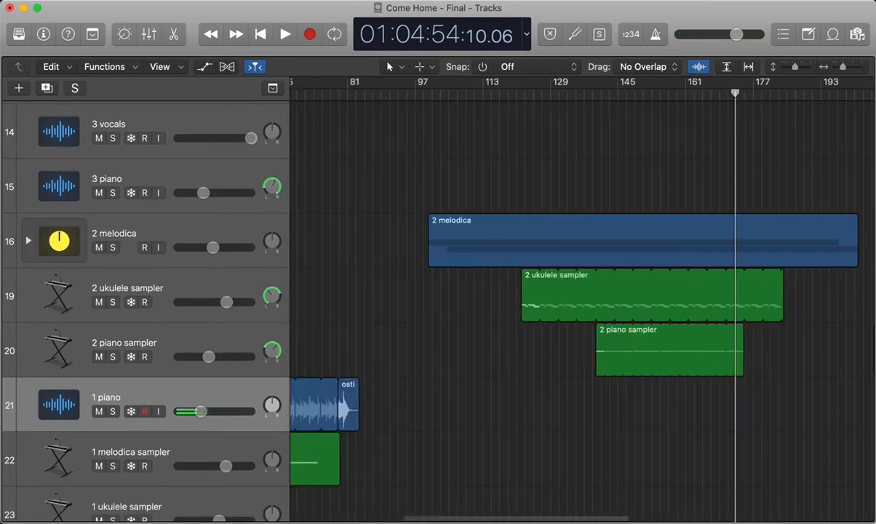
{"action": "key", "text": "super+Right"}
{"action": "scroll", "coordinate": [582, 311], "scroll_direction": "left", "scroll_amount": 5}
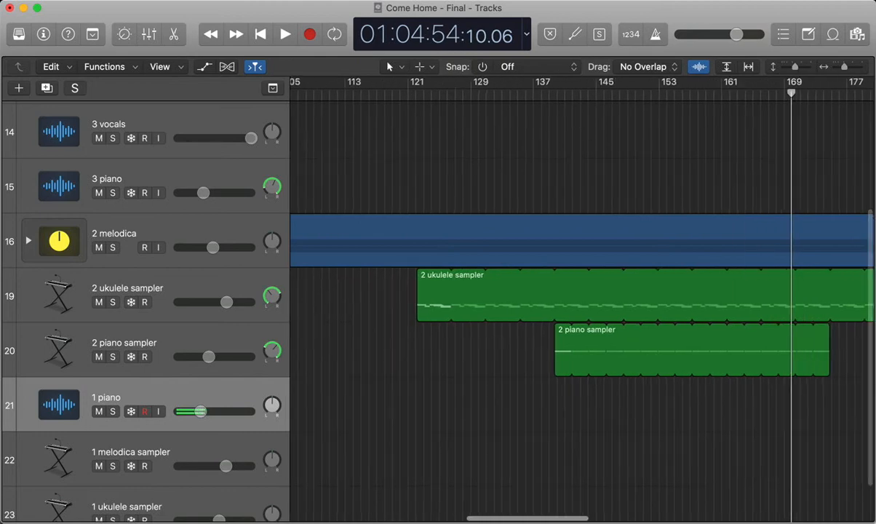
{"action": "scroll", "coordinate": [582, 311], "scroll_direction": "up", "scroll_amount": 1}
Select the 2 ukulele sampler region, solo its track and play it from about 01:03:26, just before the region starts.
{"action": "left_click", "coordinate": [502, 316]}
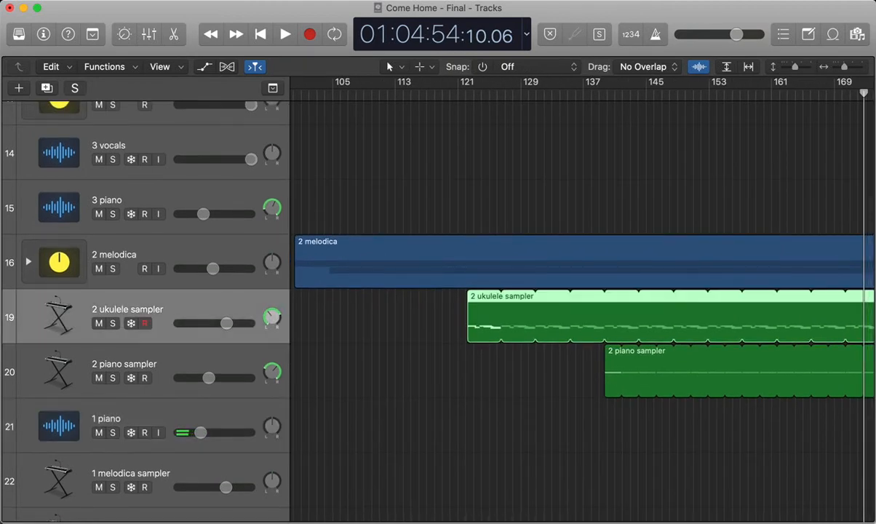
{"action": "left_click", "coordinate": [460, 94]}
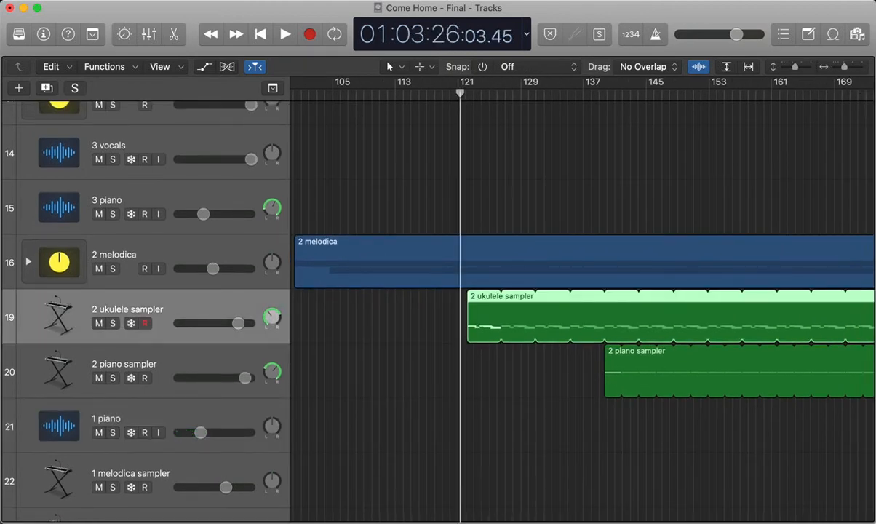
{"action": "key", "text": "s"}
{"action": "key", "text": "space"}
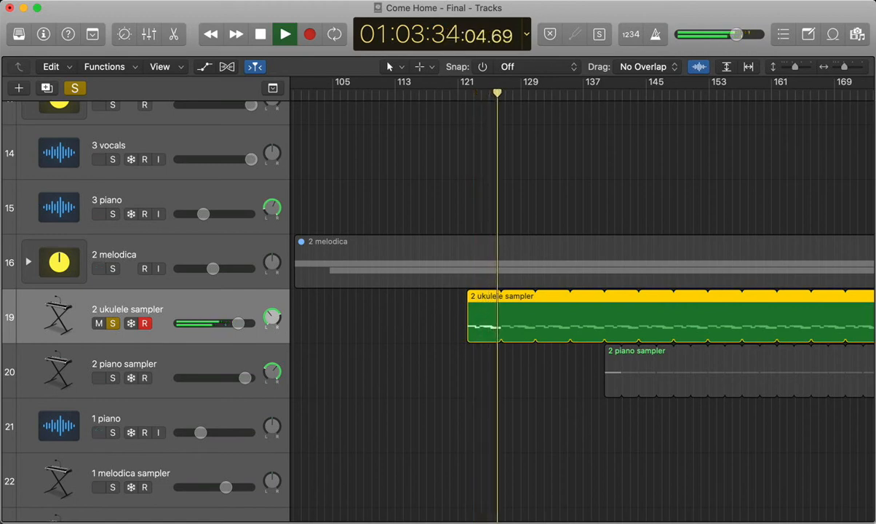
{"action": "key", "text": "space"}
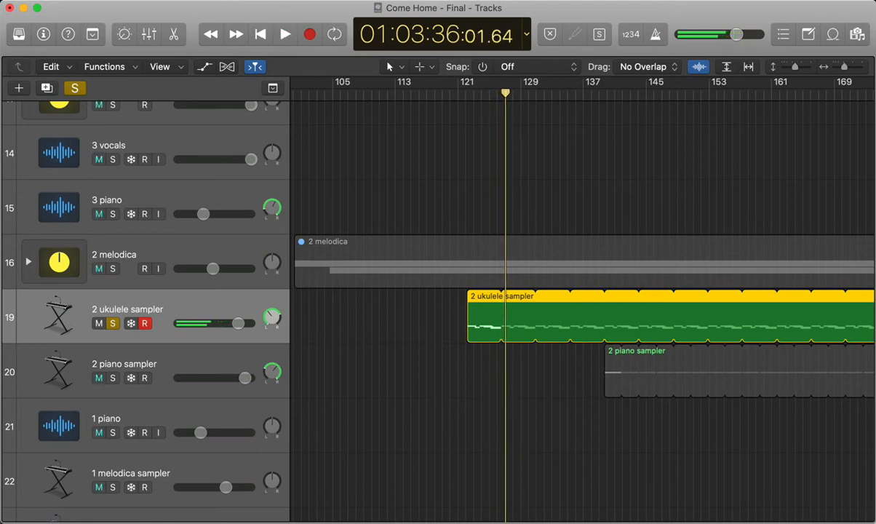
Open the 2 ukulele sampler region in the Piano Roll and show its original notes from bar 122.
{"action": "key", "text": "x"}
{"action": "key", "text": "x"}
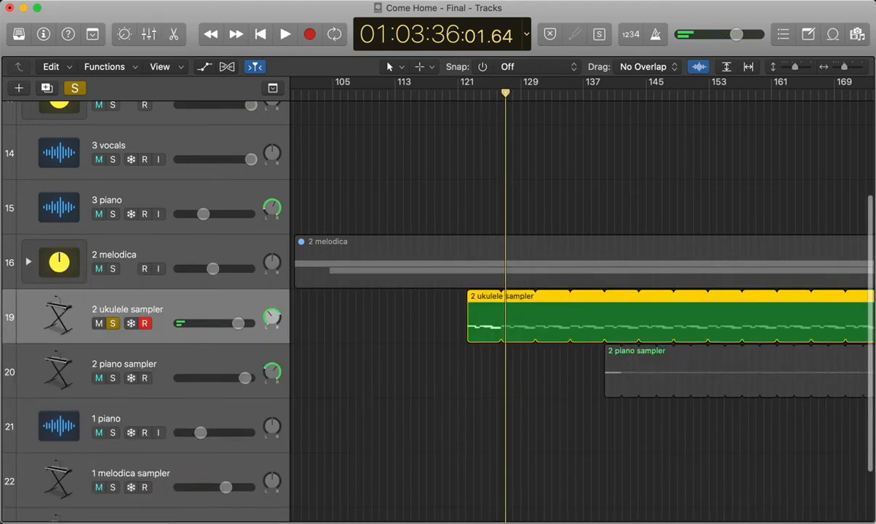
{"action": "key", "text": "p"}
{"action": "scroll", "coordinate": [412, 353], "scroll_direction": "up", "scroll_amount": 10}
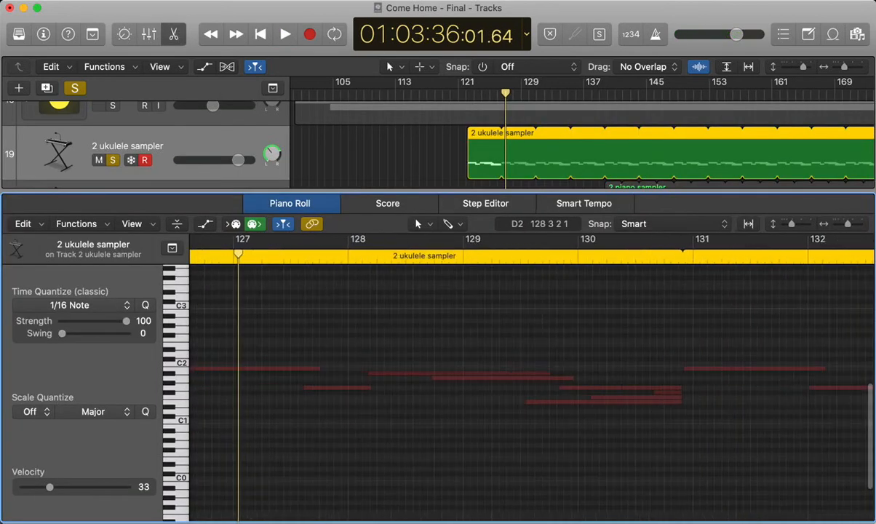
{"action": "scroll", "coordinate": [412, 353], "scroll_direction": "left", "scroll_amount": 10}
{"action": "scroll", "coordinate": [411, 353], "scroll_direction": "right", "scroll_amount": 3}
{"action": "scroll", "coordinate": [412, 353], "scroll_direction": "down", "scroll_amount": 5}
{"action": "scroll", "coordinate": [413, 351], "scroll_direction": "right", "scroll_amount": 4}
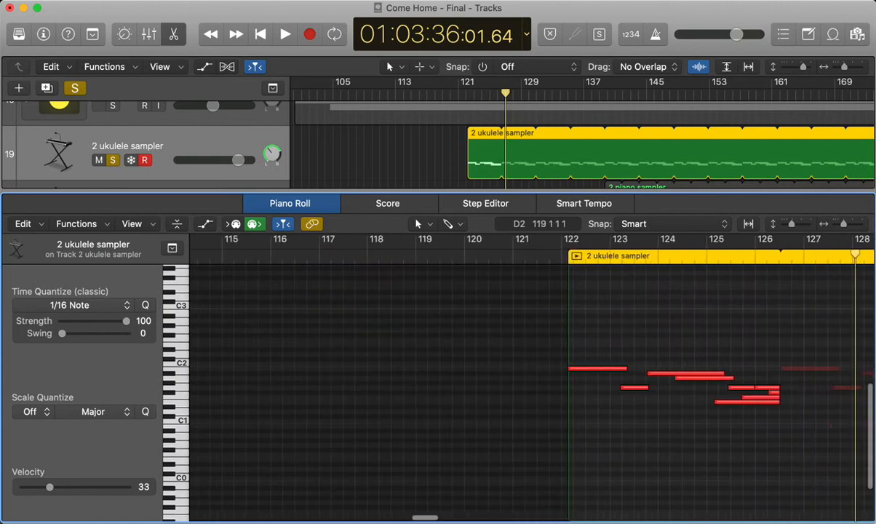
Audition the first note and the two overlapping higher notes of the 2 ukulele sampler pattern, and clear the note selection.
{"action": "left_click", "coordinate": [495, 368]}
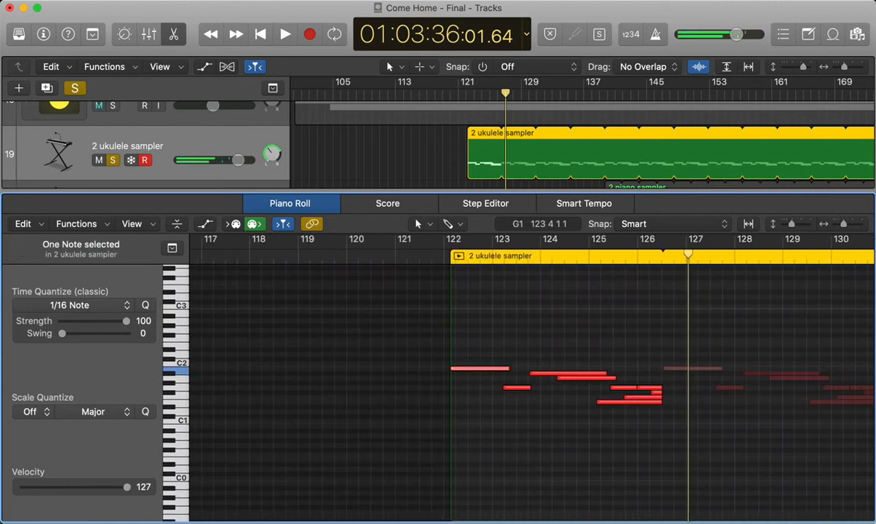
{"action": "left_click", "coordinate": [550, 373]}
{"action": "left_click", "coordinate": [591, 377]}
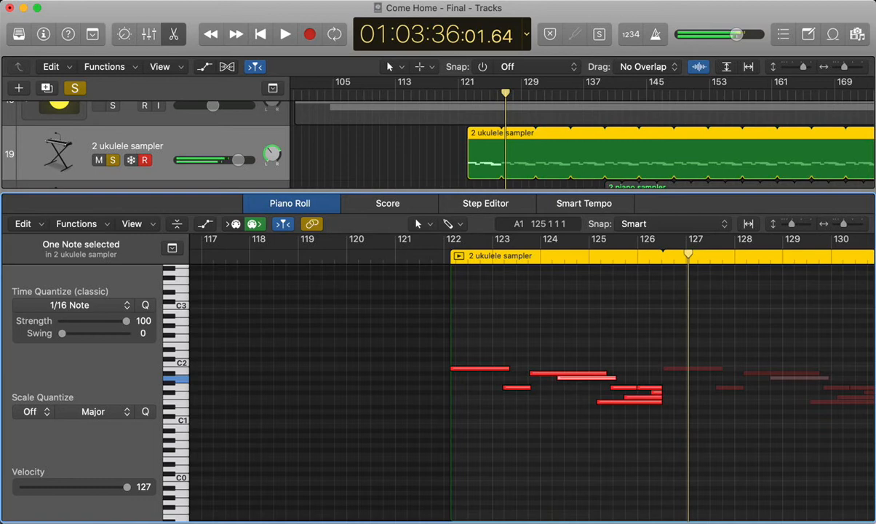
{"action": "left_click", "coordinate": [591, 354]}
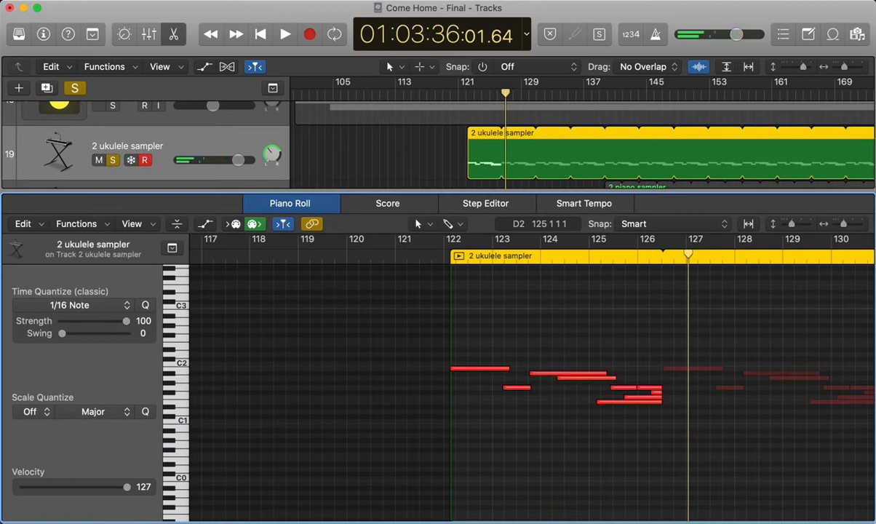
Open the EXS24 on the 2 ukulele sampler channel and review the zones of ukulele 2 in the Instrument Editor.
{"action": "key", "text": "x"}
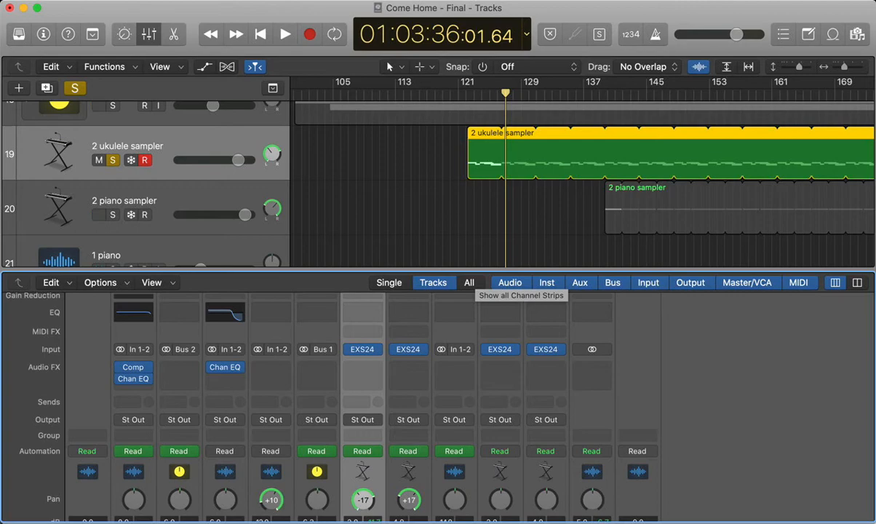
{"action": "left_click", "coordinate": [362, 349]}
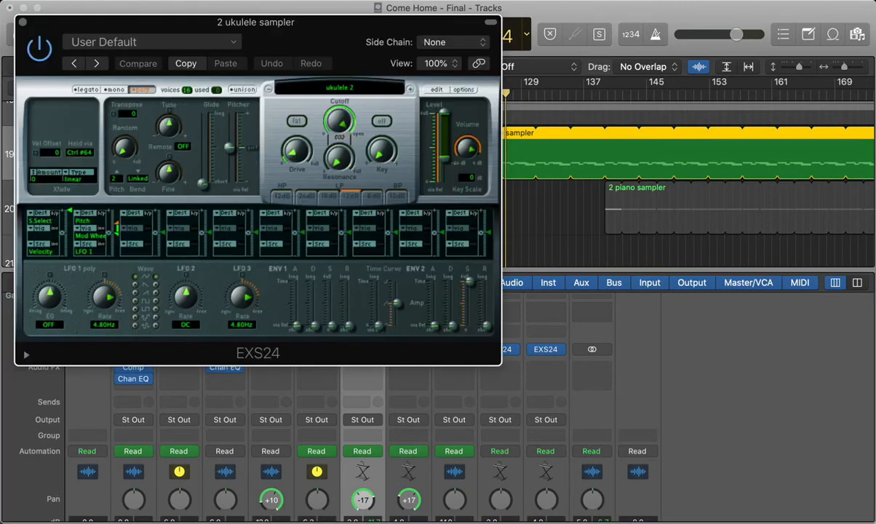
{"action": "left_click", "coordinate": [437, 90]}
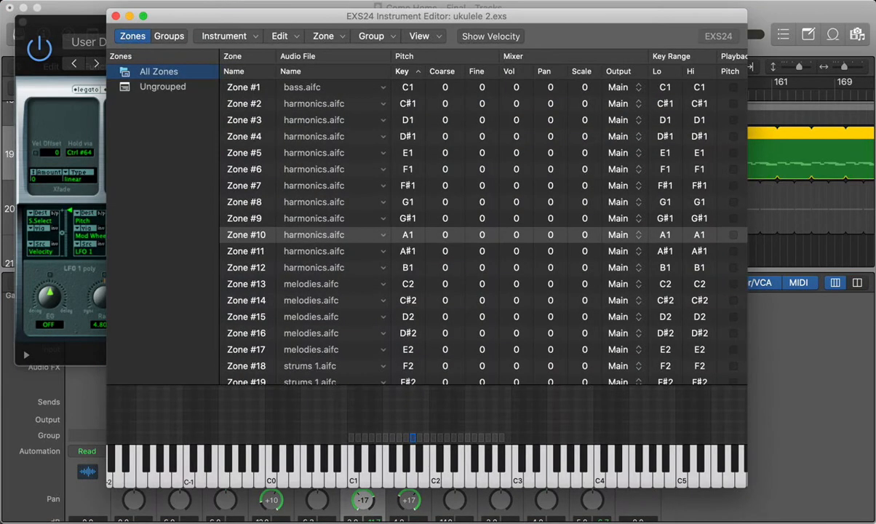
{"action": "scroll", "coordinate": [466, 233], "scroll_direction": "up", "scroll_amount": 3}
{"action": "scroll", "coordinate": [465, 233], "scroll_direction": "down", "scroll_amount": 5}
{"action": "scroll", "coordinate": [480, 233], "scroll_direction": "up", "scroll_amount": 4}
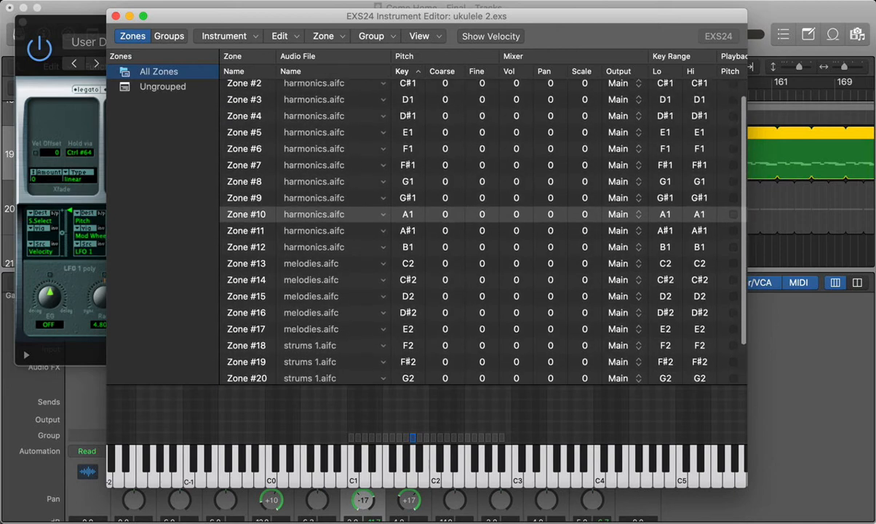
Audition Zone #17, melodies.aifc, on key E2, and close the Instrument Editor, the EXS24 and the Mixer.
{"action": "left_click", "coordinate": [437, 350]}
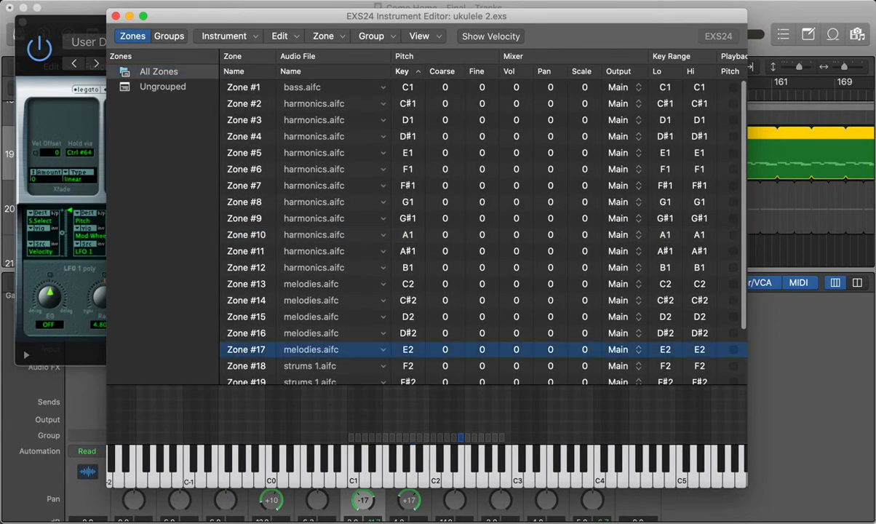
{"action": "left_click", "coordinate": [459, 476]}
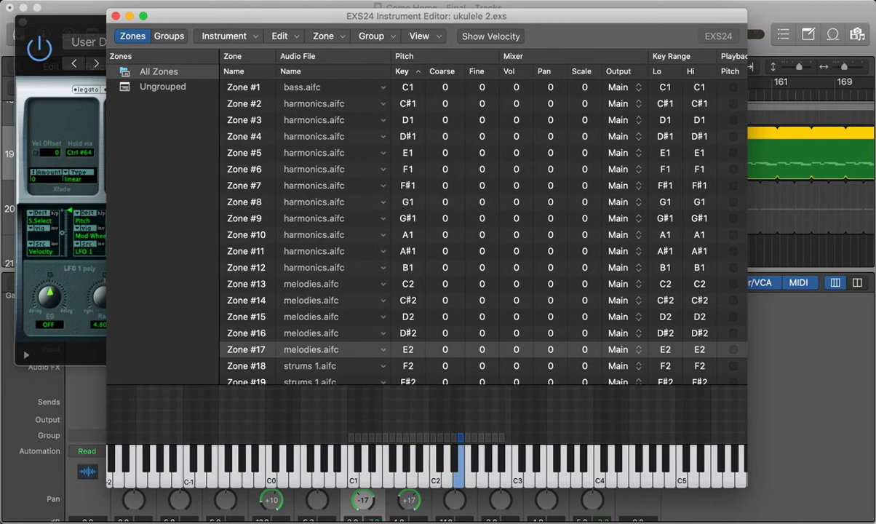
{"action": "left_click", "coordinate": [116, 16]}
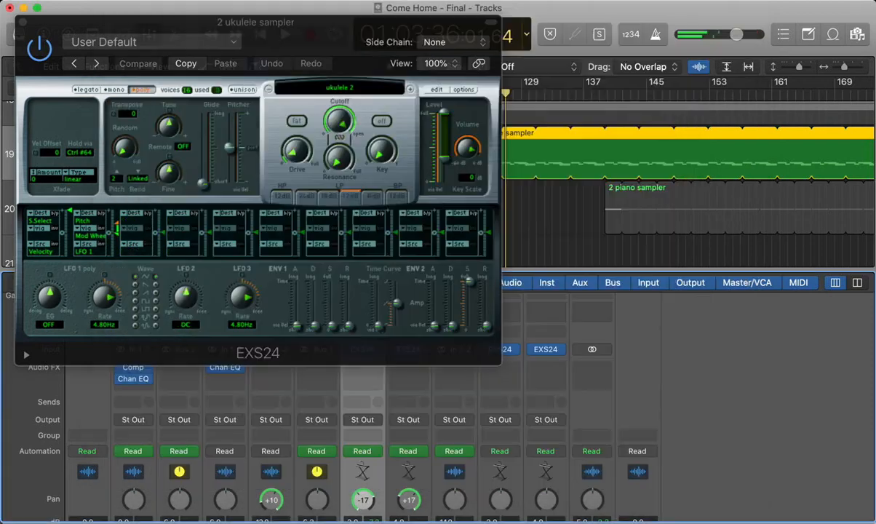
{"action": "left_click", "coordinate": [22, 23]}
{"action": "key", "text": "x"}
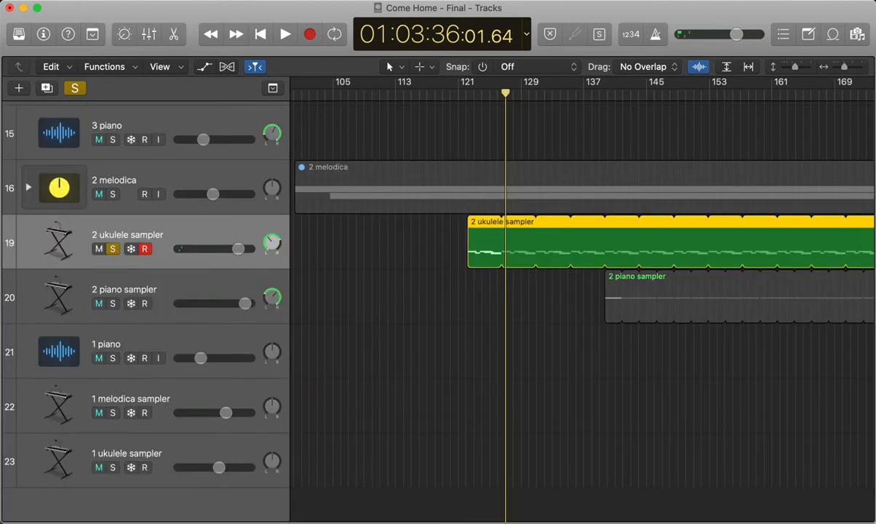
Compare the first section's piano, melodica sampler and ukulele sampler regions with the second section's 2 ukulele sampler loops.
{"action": "key", "text": "super+Left"}
{"action": "key", "text": "super+Left"}
{"action": "key", "text": "super+Left"}
{"action": "key", "text": "super+Left"}
{"action": "scroll", "coordinate": [582, 306], "scroll_direction": "left", "scroll_amount": 3}
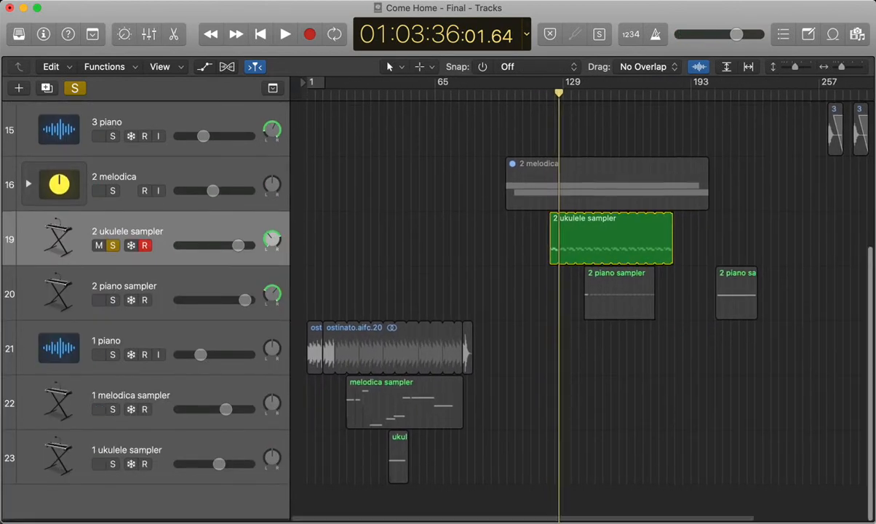
{"action": "key", "text": "super+Right"}
{"action": "key", "text": "super+Right"}
{"action": "key", "text": "super+Right"}
{"action": "key", "text": "super+Right"}
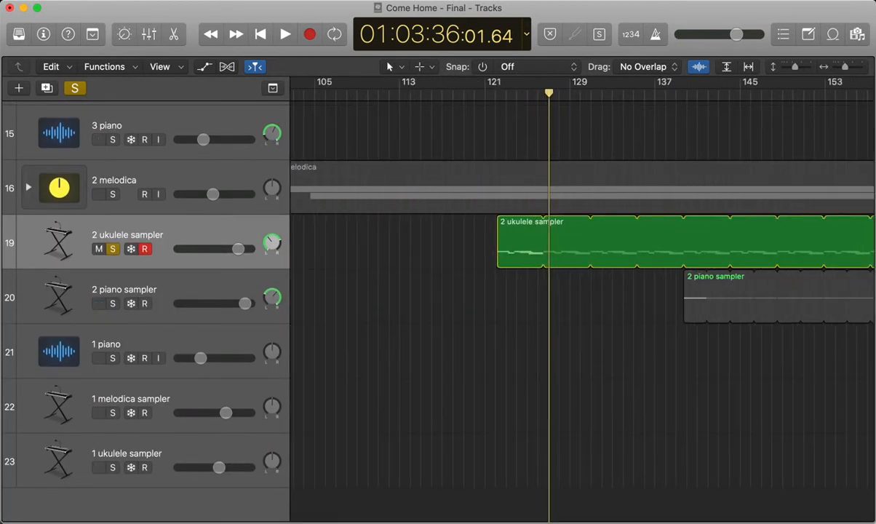
{"action": "scroll", "coordinate": [582, 305], "scroll_direction": "left", "scroll_amount": 15}
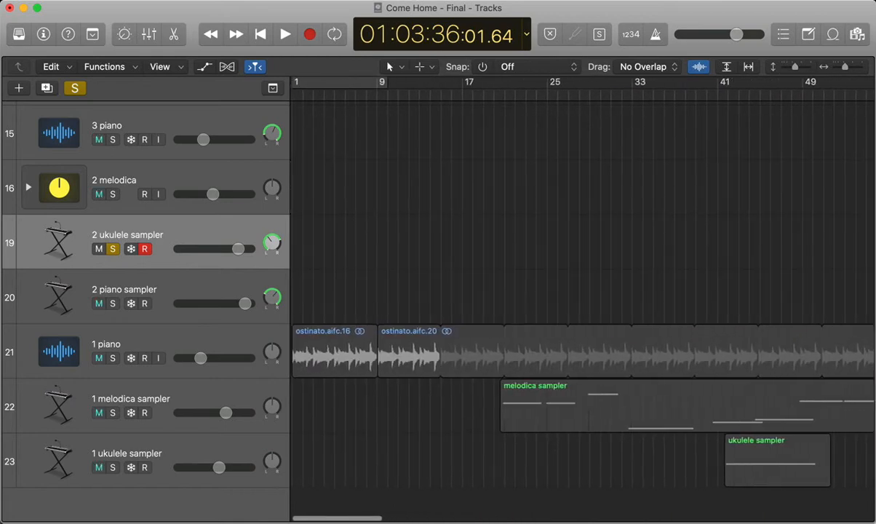
{"action": "scroll", "coordinate": [582, 305], "scroll_direction": "right", "scroll_amount": 18}
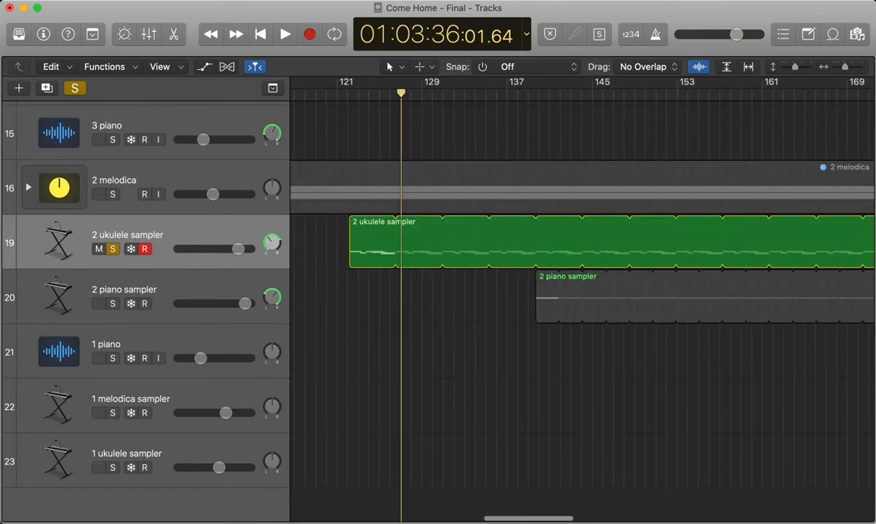
{"action": "scroll", "coordinate": [582, 306], "scroll_direction": "left", "scroll_amount": 2}
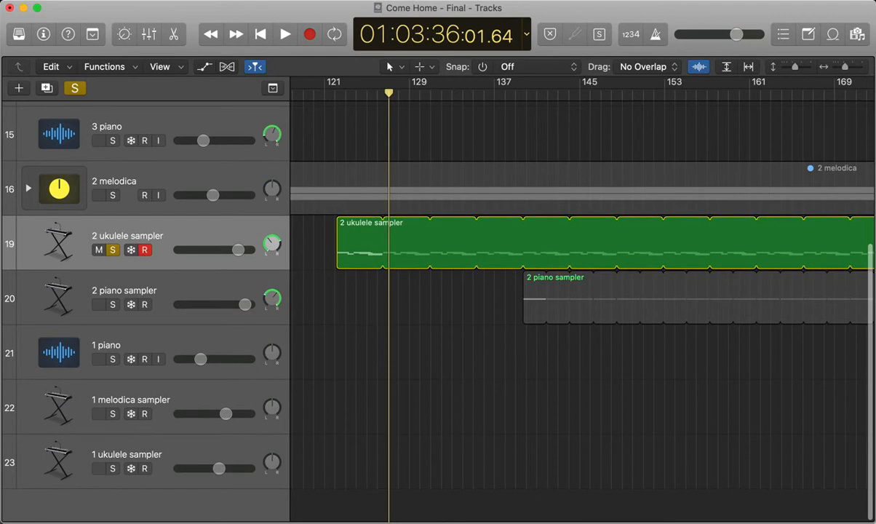
Move the playhead back to about 01:03:27, at the start of the 2 ukulele sampler region, and survey the regions around it.
{"action": "key", "text": "comma"}
{"action": "key", "text": "comma"}
{"action": "key", "text": "comma"}
{"action": "key", "text": "comma"}
{"action": "key", "text": "comma"}
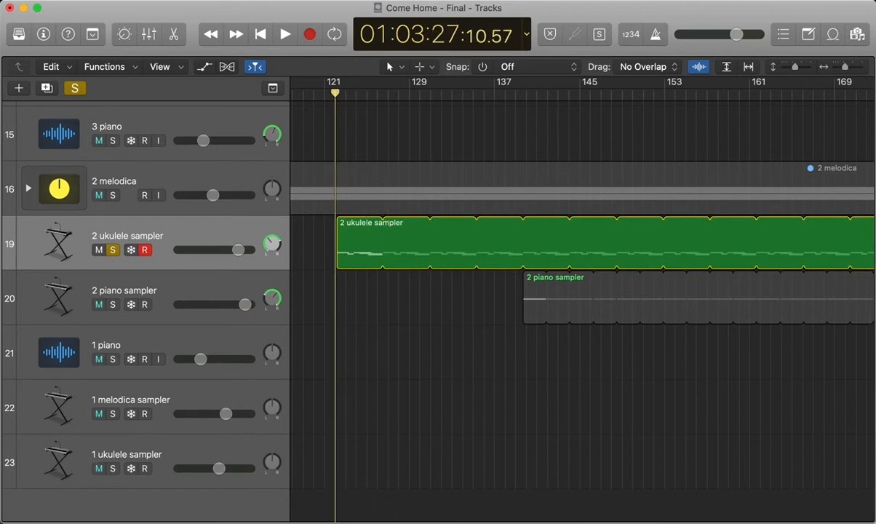
{"action": "key", "text": "super+Left"}
{"action": "scroll", "coordinate": [583, 306], "scroll_direction": "up", "scroll_amount": 2}
{"action": "key", "text": "super+Left"}
{"action": "key", "text": "super+Left"}
{"action": "key", "text": "super+Left"}
{"action": "key", "text": "super+Left"}
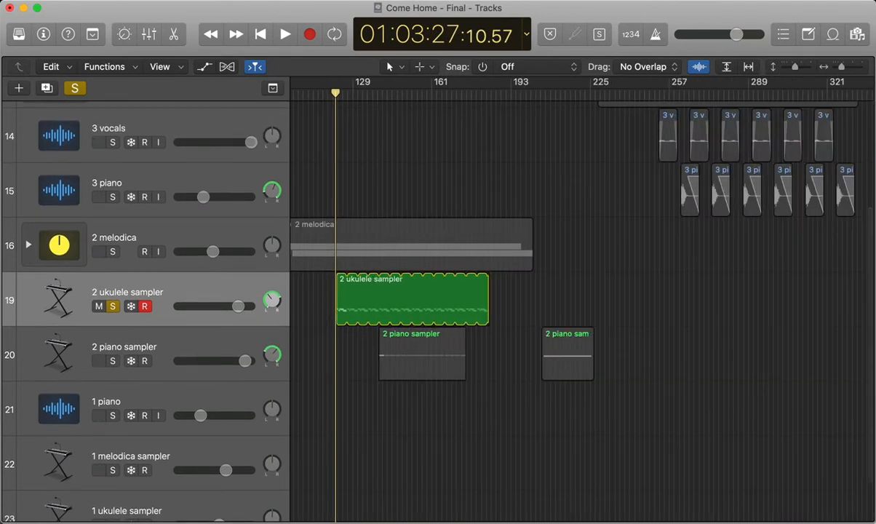
Unsolo the 2 ukulele sampler track and examine how its looped region starts beneath the 2 melodica region.
{"action": "key", "text": "s"}
{"action": "scroll", "coordinate": [582, 305], "scroll_direction": "up", "scroll_amount": 5}
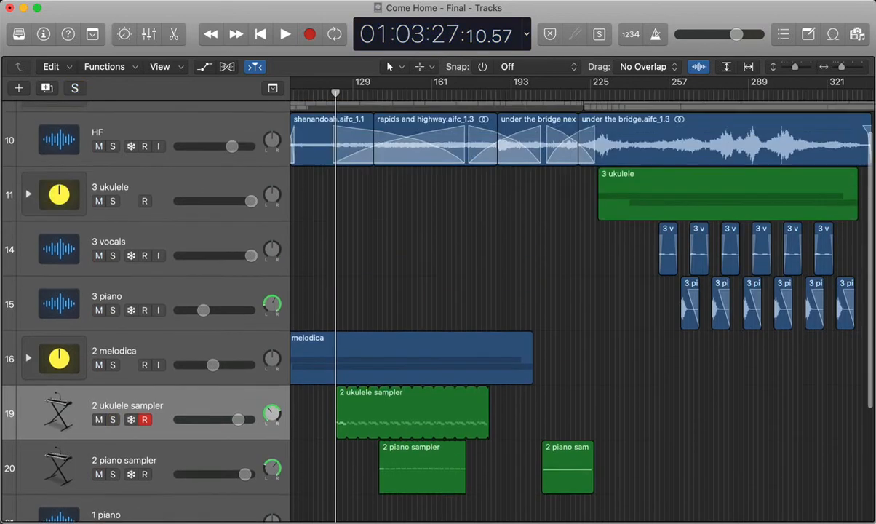
{"action": "scroll", "coordinate": [582, 306], "scroll_direction": "left", "scroll_amount": 2}
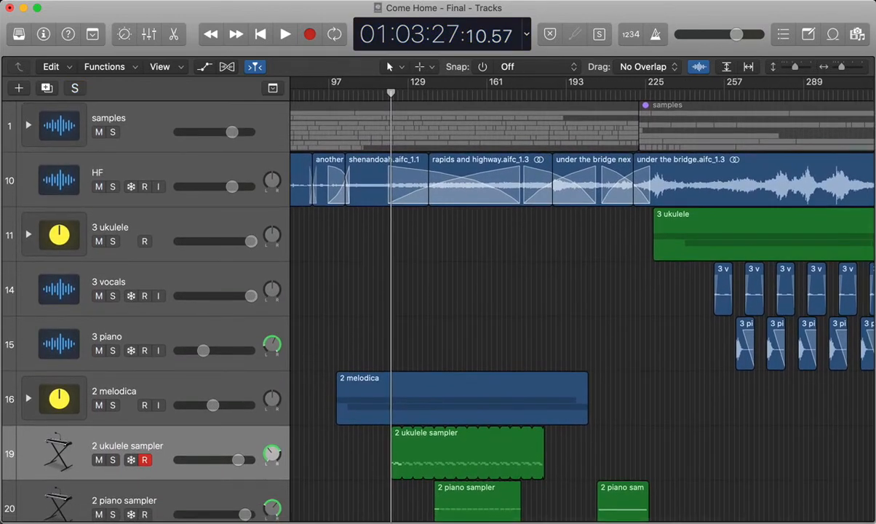
{"action": "scroll", "coordinate": [582, 305], "scroll_direction": "down", "scroll_amount": 2}
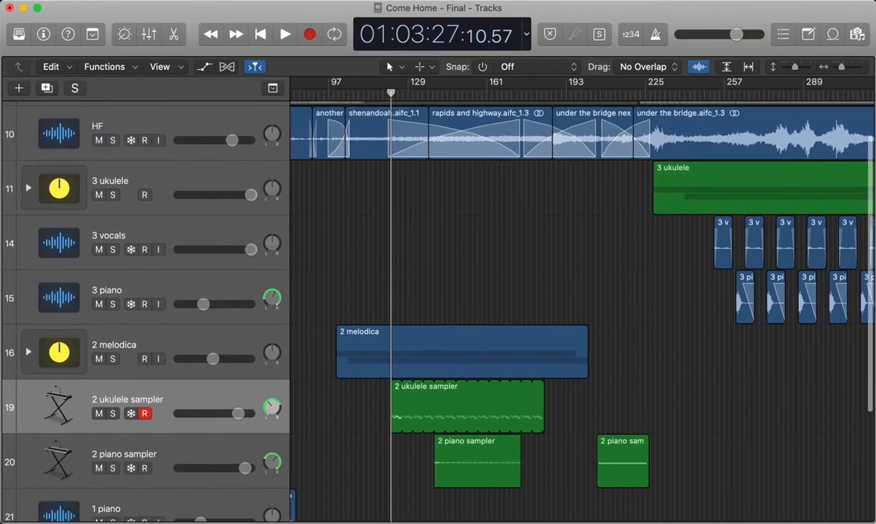
{"action": "key", "text": "super+Right"}
{"action": "key", "text": "super+Right"}
{"action": "key", "text": "super+Right"}
{"action": "key", "text": "super+Right"}
{"action": "scroll", "coordinate": [582, 306], "scroll_direction": "down", "scroll_amount": 2}
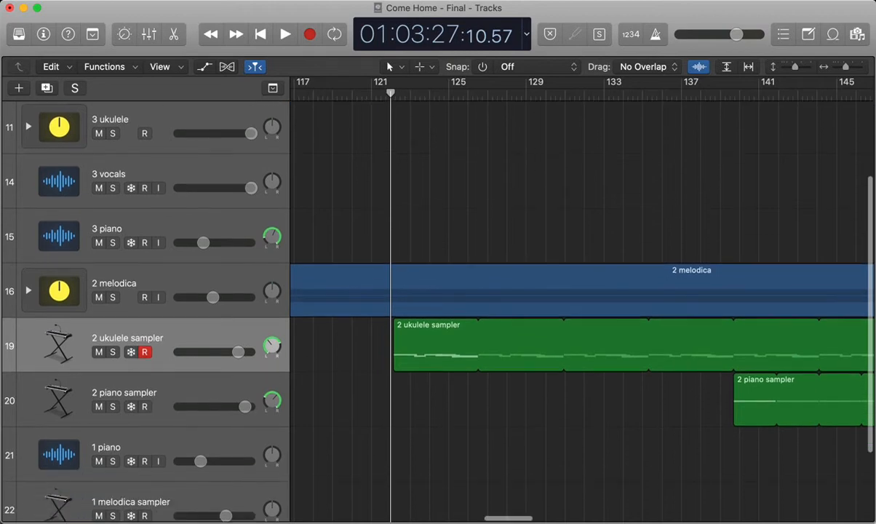
Compare the 2 ukulele sampler and 2 piano sampler loops with the field recordings above and the first section's regions.
{"action": "key", "text": "super+Left"}
{"action": "key", "text": "super+Left"}
{"action": "scroll", "coordinate": [582, 306], "scroll_direction": "right", "scroll_amount": 3}
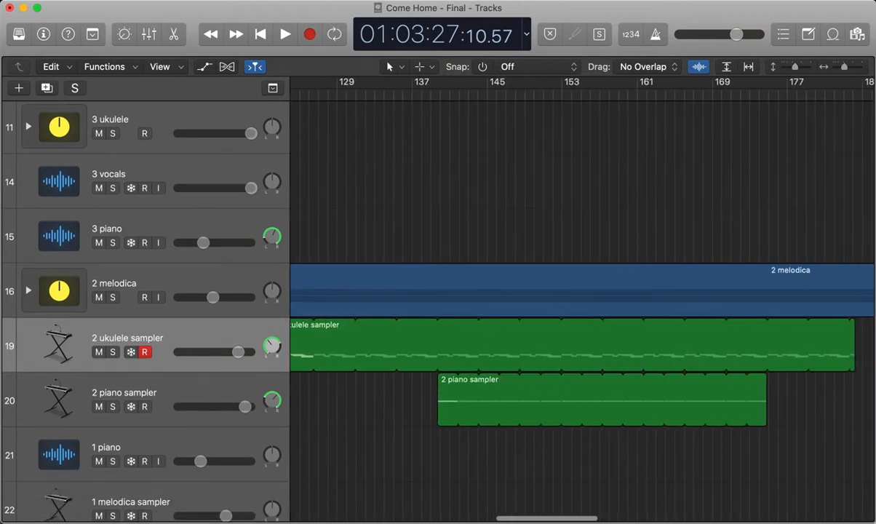
{"action": "key", "text": "super+Left"}
{"action": "key", "text": "super+Left"}
{"action": "key", "text": "super+Left"}
{"action": "key", "text": "super+Left"}
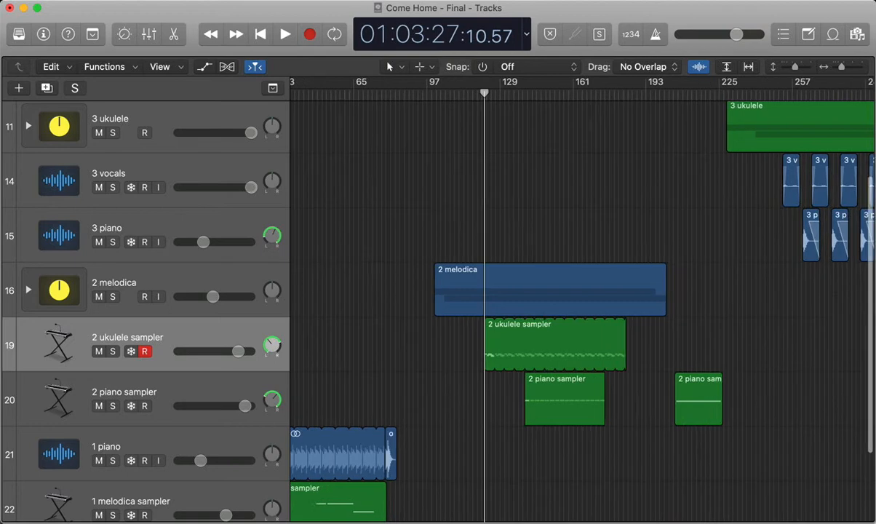
{"action": "key", "text": "super+Right"}
{"action": "scroll", "coordinate": [582, 306], "scroll_direction": "up", "scroll_amount": 4}
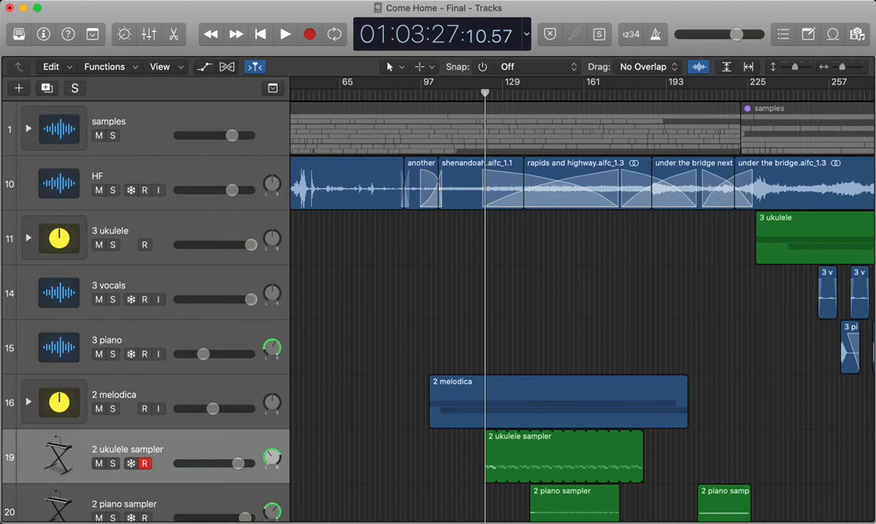
{"action": "scroll", "coordinate": [509, 306], "scroll_direction": "down", "scroll_amount": 4}
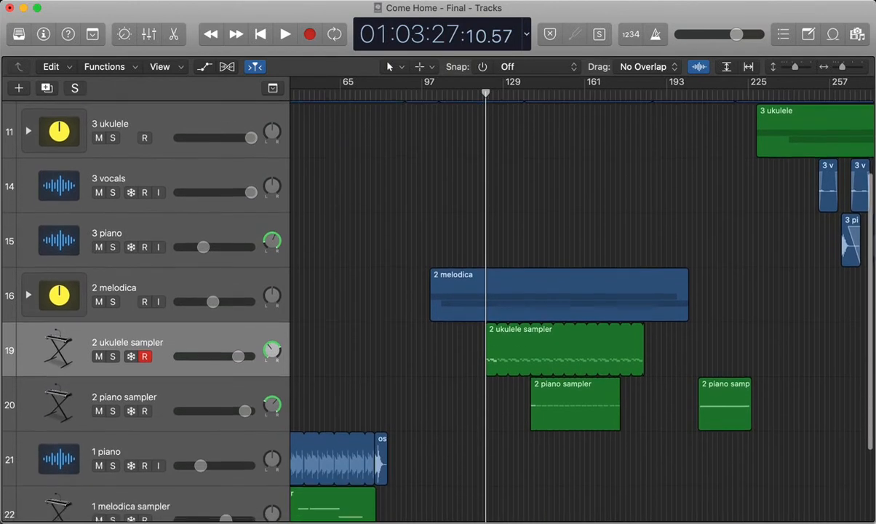
{"action": "scroll", "coordinate": [509, 305], "scroll_direction": "down", "scroll_amount": 2}
{"action": "scroll", "coordinate": [510, 306], "scroll_direction": "down", "scroll_amount": 1}
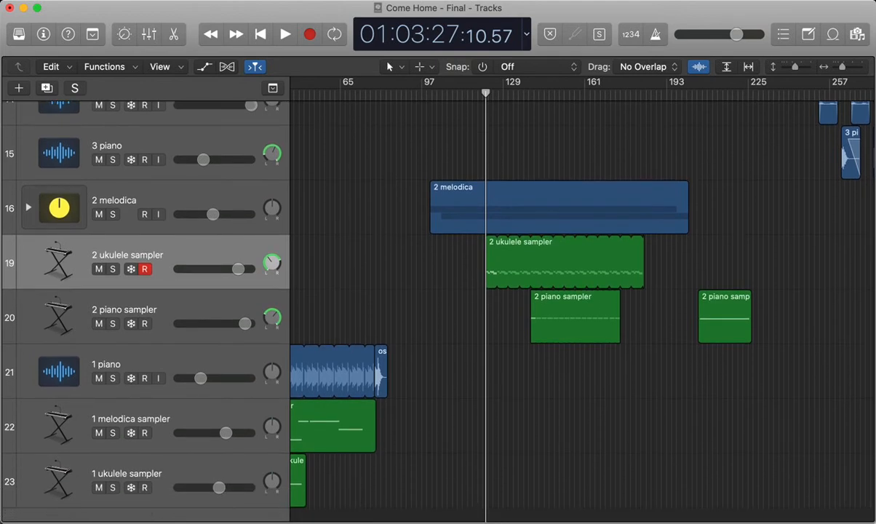
{"action": "scroll", "coordinate": [557, 306], "scroll_direction": "right", "scroll_amount": 1}
{"action": "scroll", "coordinate": [557, 306], "scroll_direction": "left", "scroll_amount": 5}
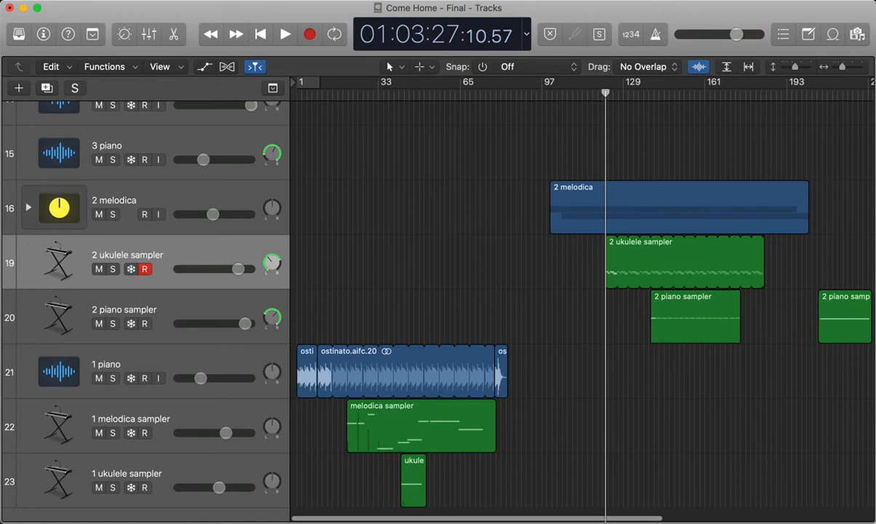
Move the playhead back to about 01:03:17, shortly before the 2 ukulele sampler region.
{"action": "mouse_move", "coordinate": [606, 93]}
{"action": "left_mouse_down"}
{"action": "mouse_move", "coordinate": [362, 93]}
{"action": "mouse_move", "coordinate": [590, 93]}
{"action": "left_mouse_up"}
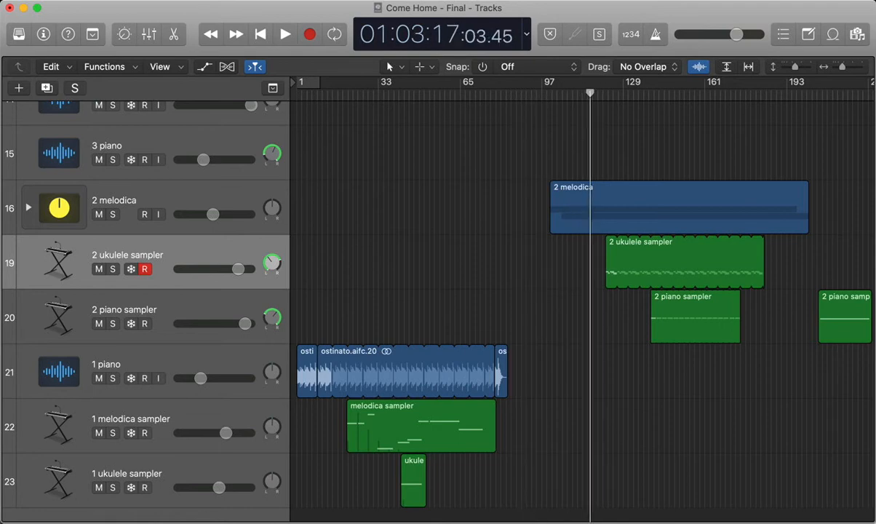
{"action": "scroll", "coordinate": [582, 306], "scroll_direction": "right", "scroll_amount": 10}
{"action": "scroll", "coordinate": [583, 306], "scroll_direction": "up", "scroll_amount": 4}
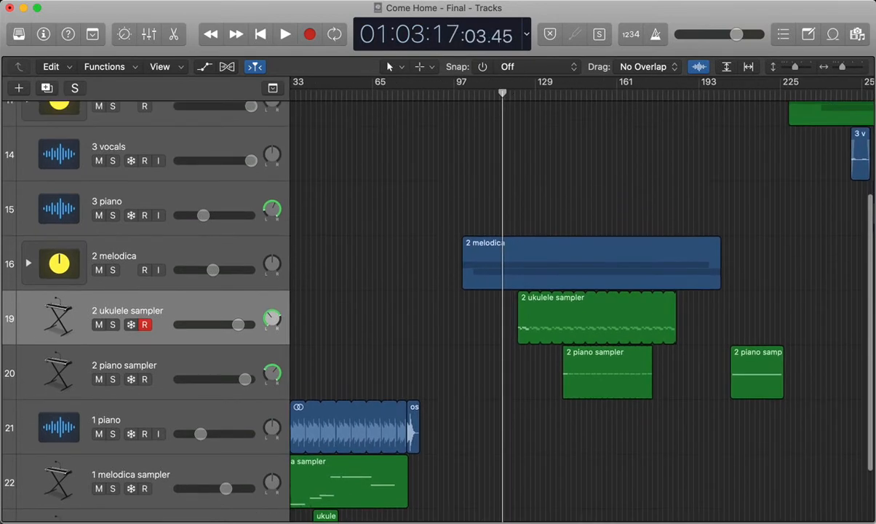
{"action": "scroll", "coordinate": [583, 306], "scroll_direction": "up", "scroll_amount": 1}
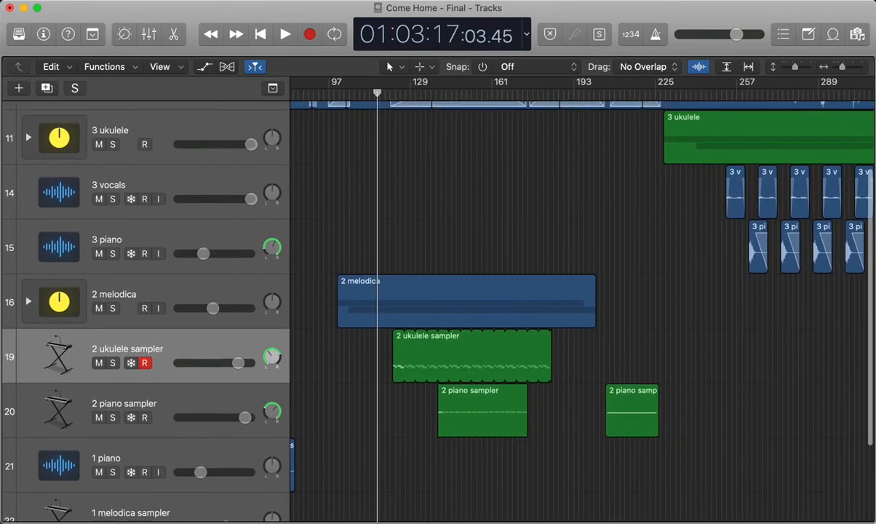
Move the playhead forward to about 01:03:56, at the start of the first 2 piano sampler region.
{"action": "left_click_drag", "start_coordinate": [377, 94], "coordinate": [411, 93]}
{"action": "key", "text": "period"}
{"action": "key", "text": "period"}
{"action": "key", "text": "period"}
{"action": "key", "text": "period"}
{"action": "key", "text": "period"}
{"action": "key", "text": "period"}
{"action": "key", "text": "period"}
{"action": "key", "text": "period"}
{"action": "key", "text": "period"}
{"action": "key", "text": "period"}
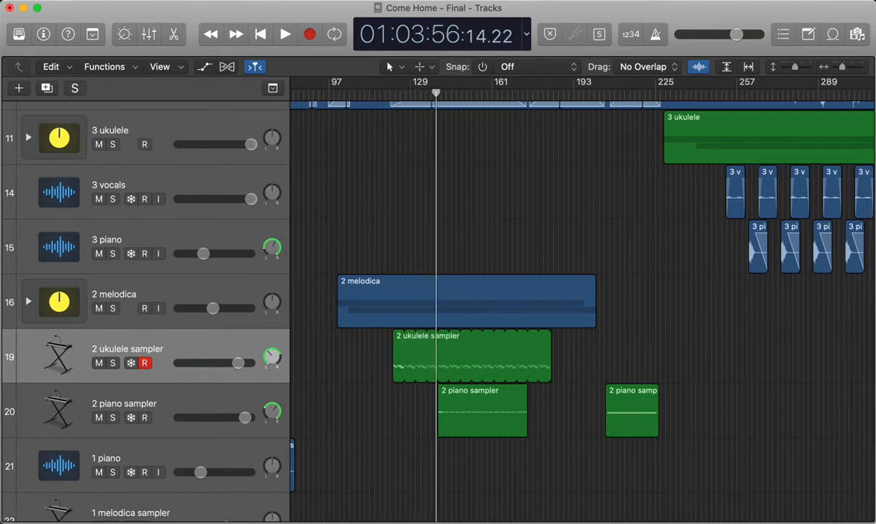
Select the 2 piano sampler track, solo it, and play its looped region from the start.
{"action": "key", "text": "Down"}
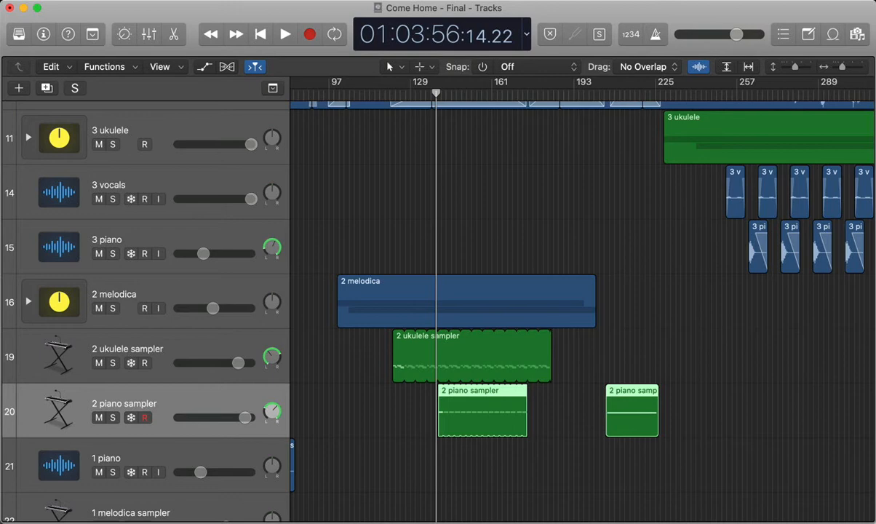
{"action": "key", "text": "s"}
{"action": "scroll", "coordinate": [437, 411], "scroll_direction": "up", "scroll_amount": 6}
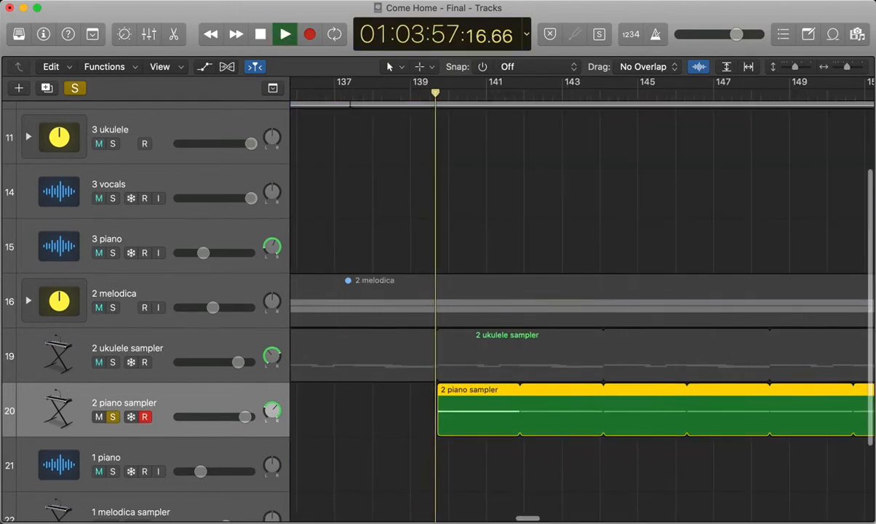
{"action": "scroll", "coordinate": [437, 411], "scroll_direction": "right", "scroll_amount": 1}
{"action": "scroll", "coordinate": [437, 411], "scroll_direction": "down", "scroll_amount": 2}
{"action": "scroll", "coordinate": [436, 411], "scroll_direction": "down", "scroll_amount": 2}
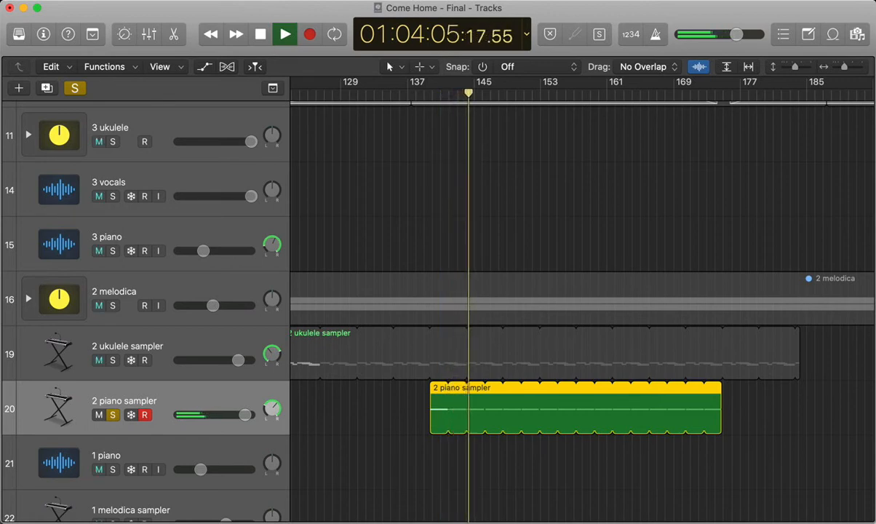
Stop playback, examine the repeats of the 2 piano sampler loop up close, and unsolo the track.
{"action": "key", "text": "super+Right"}
{"action": "key", "text": "super+Right"}
{"action": "key", "text": "super+Right"}
{"action": "key", "text": "super+Right"}
{"action": "key", "text": "super+Right"}
{"action": "key", "text": "super+Right"}
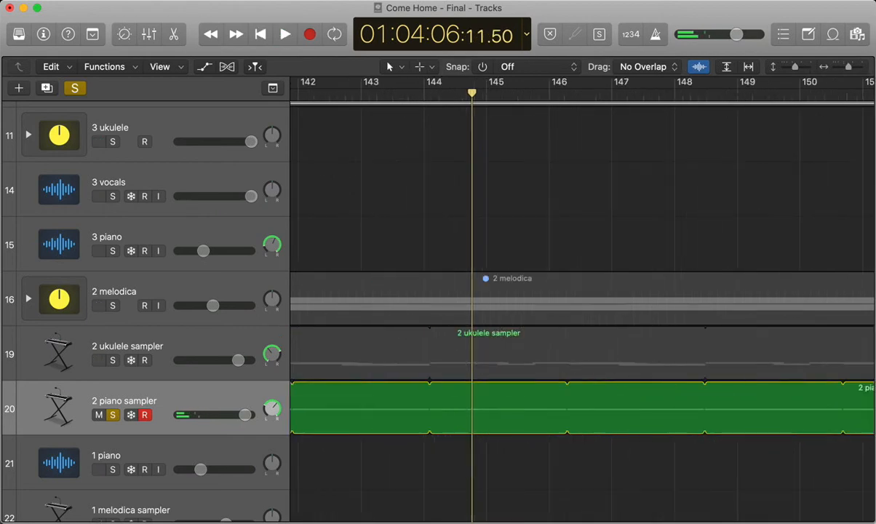
{"action": "key", "text": "super+Left"}
{"action": "key", "text": "super+Left"}
{"action": "key", "text": "super+Left"}
{"action": "key", "text": "super+Left"}
{"action": "key", "text": "super+Left"}
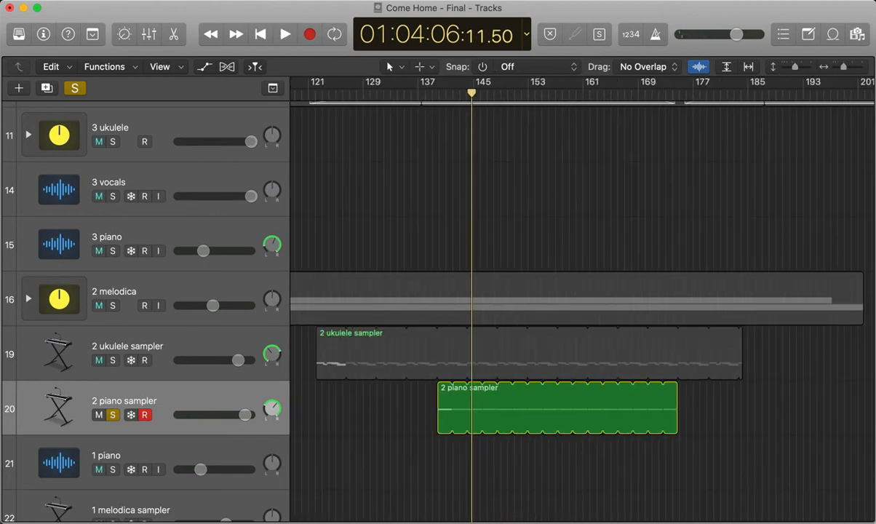
{"action": "key", "text": "s"}
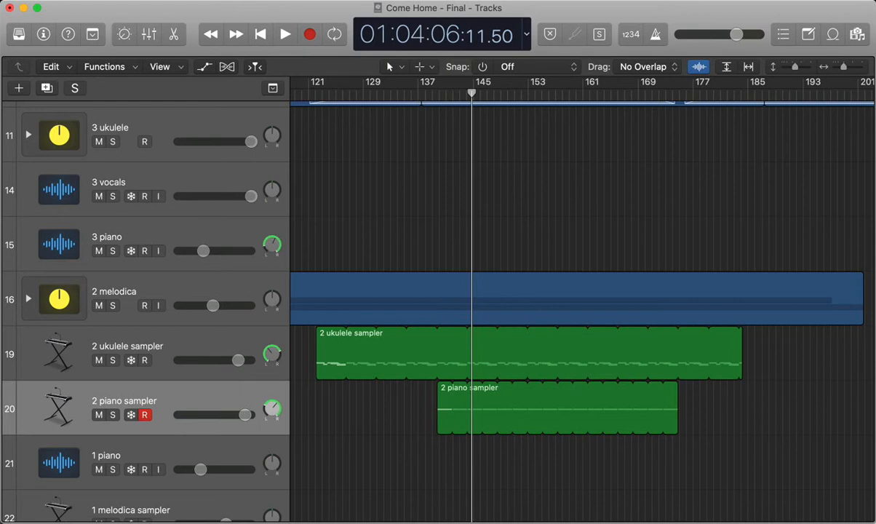
Open the EXS24 on the 2 piano sampler channel and review the zones of piano 2 in the Instrument Editor.
{"action": "scroll", "coordinate": [582, 305], "scroll_direction": "up", "scroll_amount": 1}
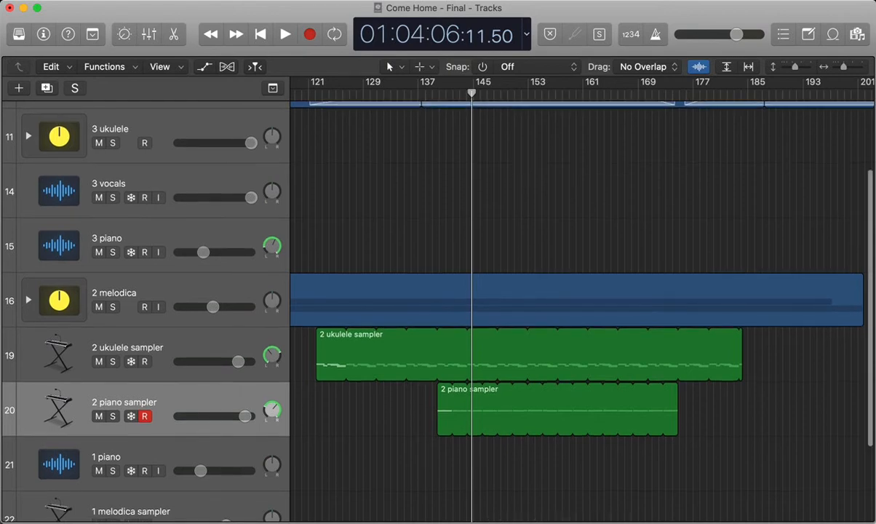
{"action": "key", "text": "x"}
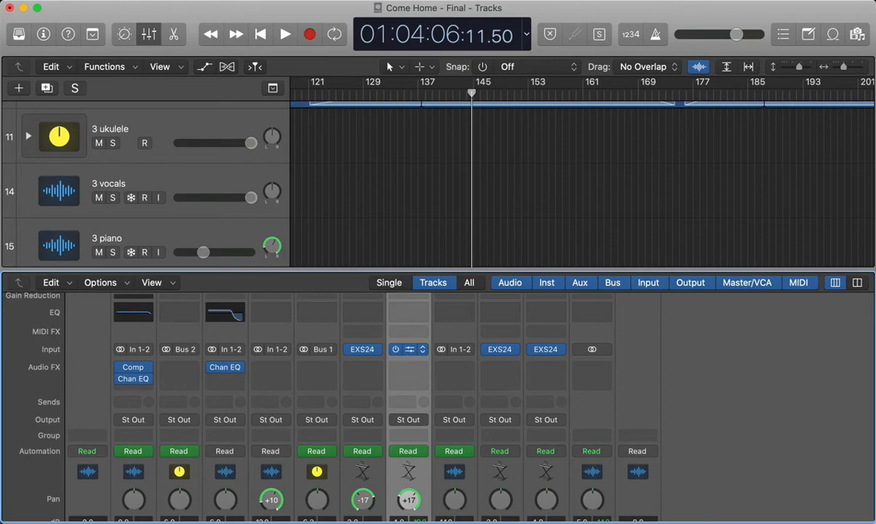
{"action": "left_click", "coordinate": [409, 349]}
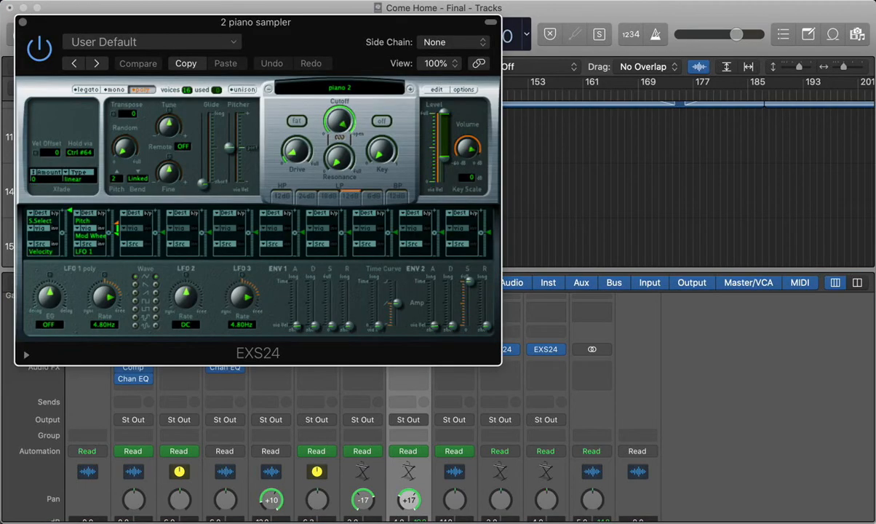
{"action": "left_click", "coordinate": [436, 89]}
{"action": "scroll", "coordinate": [500, 247], "scroll_direction": "up", "scroll_amount": 1}
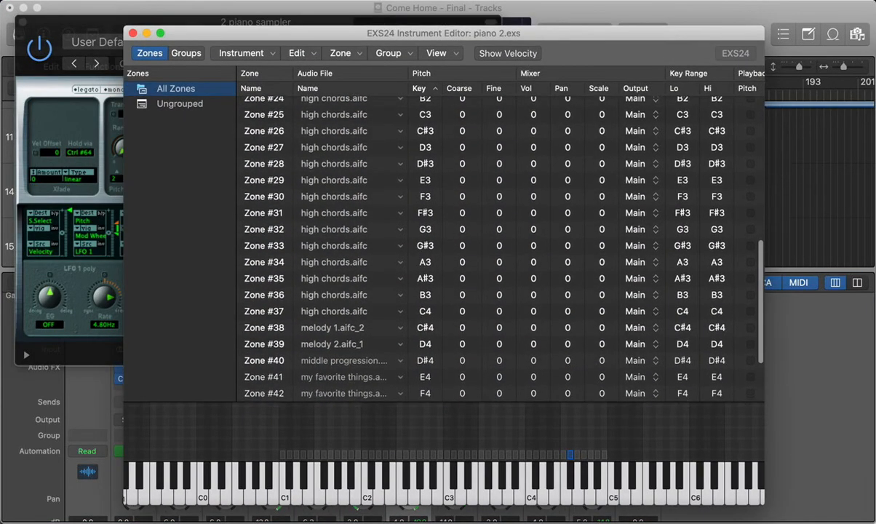
{"action": "scroll", "coordinate": [500, 247], "scroll_direction": "down", "scroll_amount": 3}
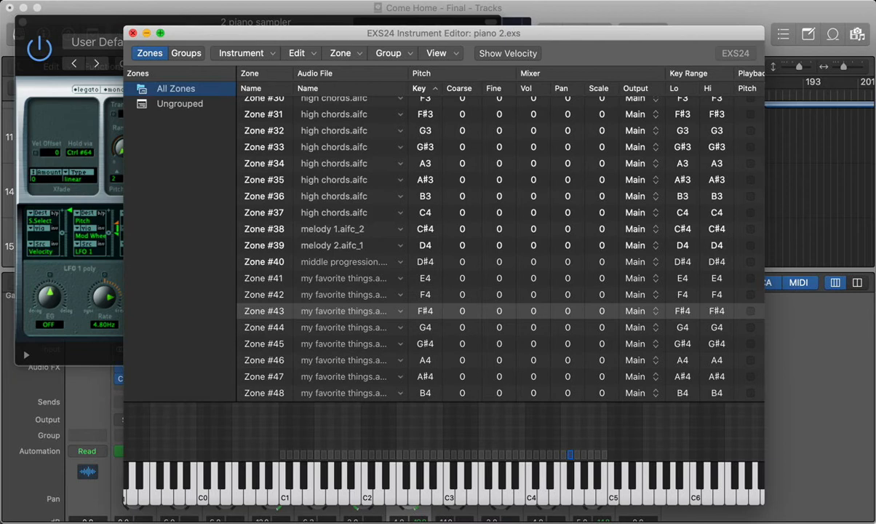
Inspect the sample my favorite things.aifc of Zone #41 on key E4 in the audio file editor, and close that editor.
{"action": "left_click", "coordinate": [333, 278]}
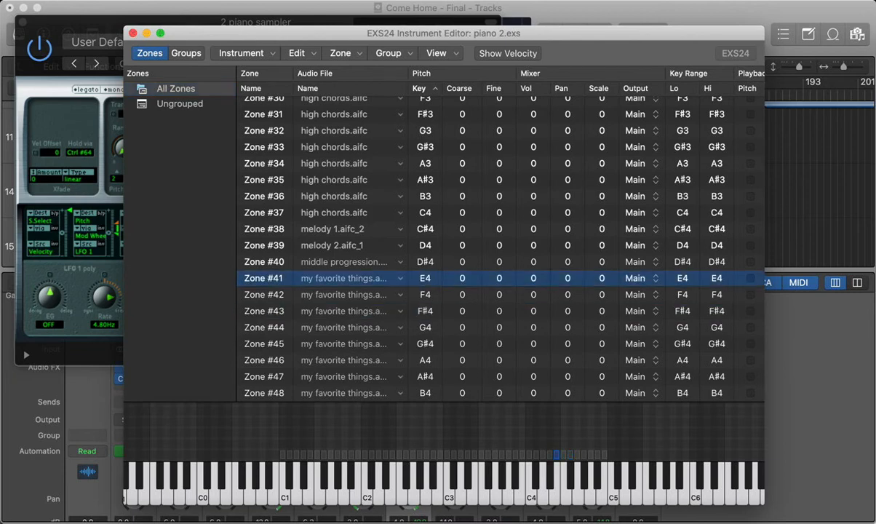
{"action": "double_click", "coordinate": [333, 278]}
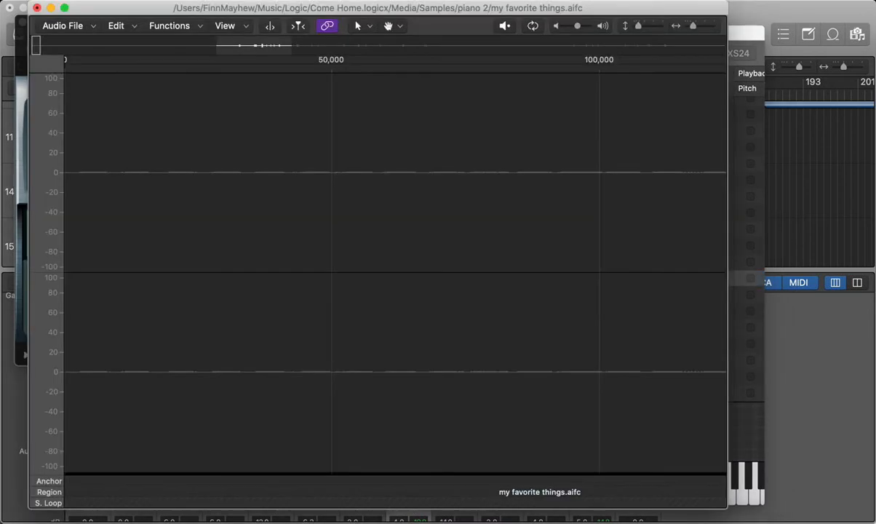
{"action": "left_click", "coordinate": [37, 7]}
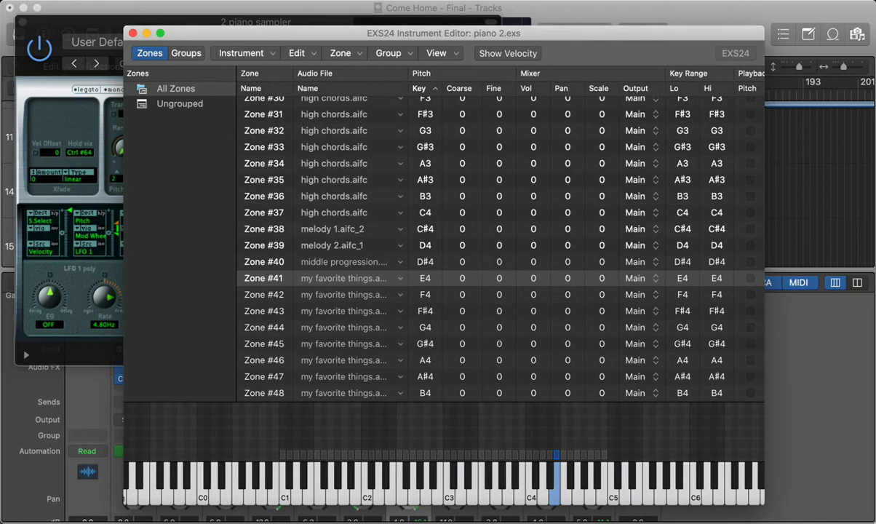
Browse the remaining piano 2 zones and inspect the sample high chords.aifc in the audio file editor, then close it.
{"action": "scroll", "coordinate": [501, 248], "scroll_direction": "up", "scroll_amount": 10}
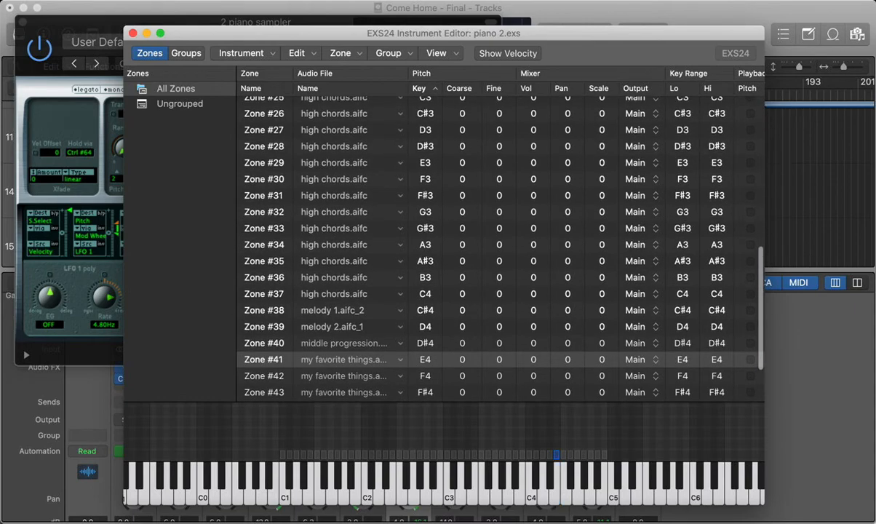
{"action": "scroll", "coordinate": [501, 247], "scroll_direction": "up", "scroll_amount": 4}
{"action": "scroll", "coordinate": [501, 248], "scroll_direction": "down", "scroll_amount": 6}
{"action": "double_click", "coordinate": [334, 254]}
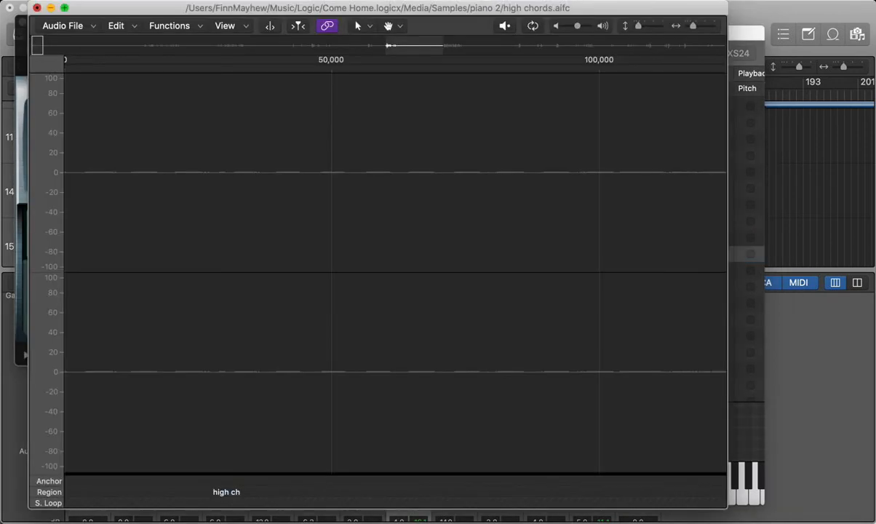
{"action": "left_click", "coordinate": [37, 7]}
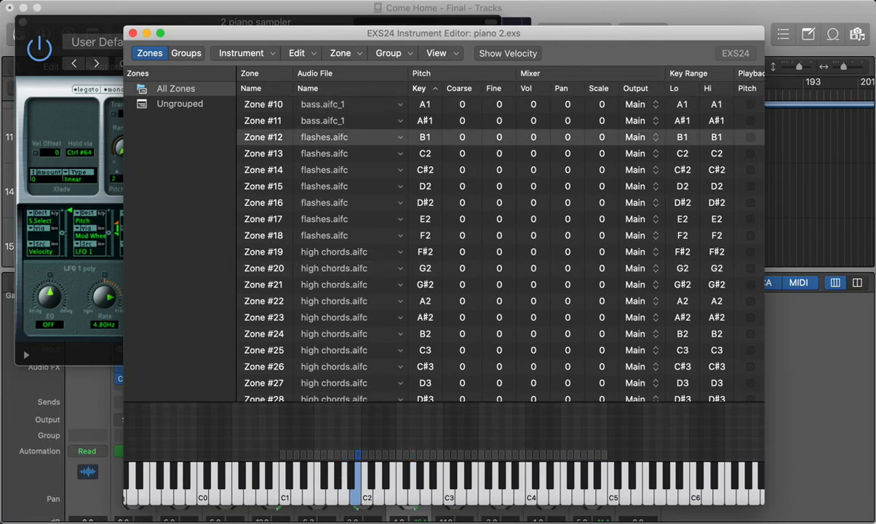
Close the Instrument Editor, the EXS24 and the Mixer, and play all tracks from about 01:04:06.
{"action": "left_click", "coordinate": [133, 33]}
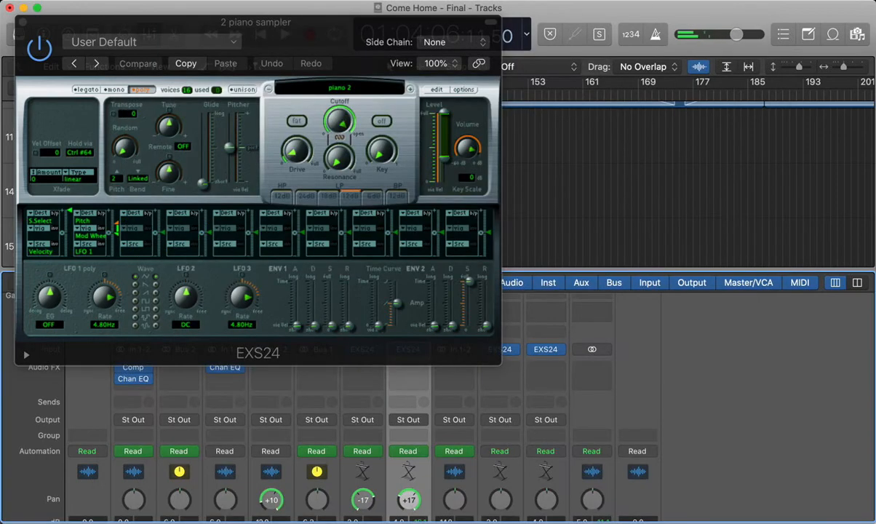
{"action": "left_click_drag", "start_coordinate": [155, 22], "coordinate": [218, 36]}
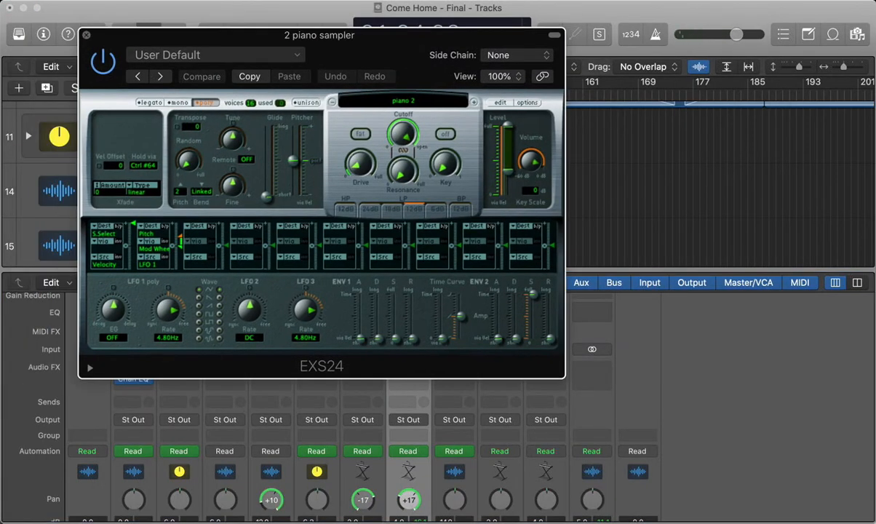
{"action": "left_click", "coordinate": [87, 35]}
{"action": "key", "text": "x"}
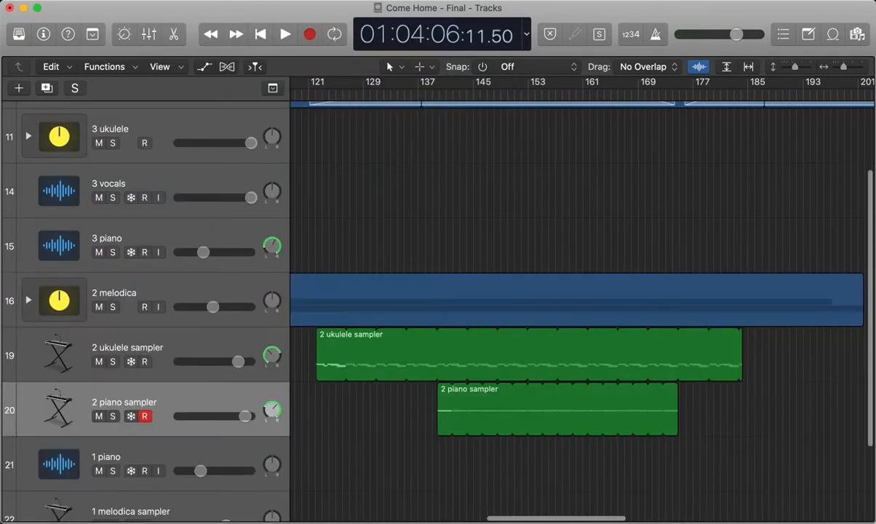
{"action": "key", "text": "space"}
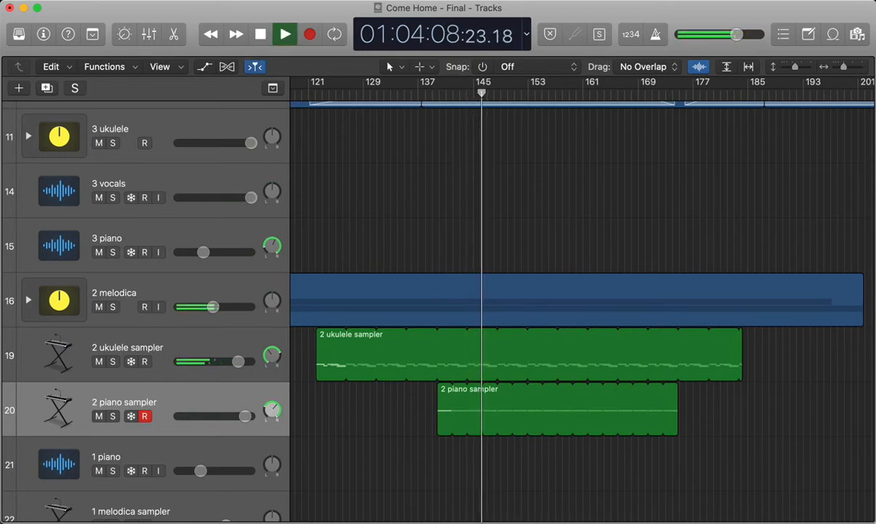
Solo the 2 piano sampler track briefly to hear it alone, restore the full mix, and stop playback.
{"action": "left_click", "coordinate": [113, 417]}
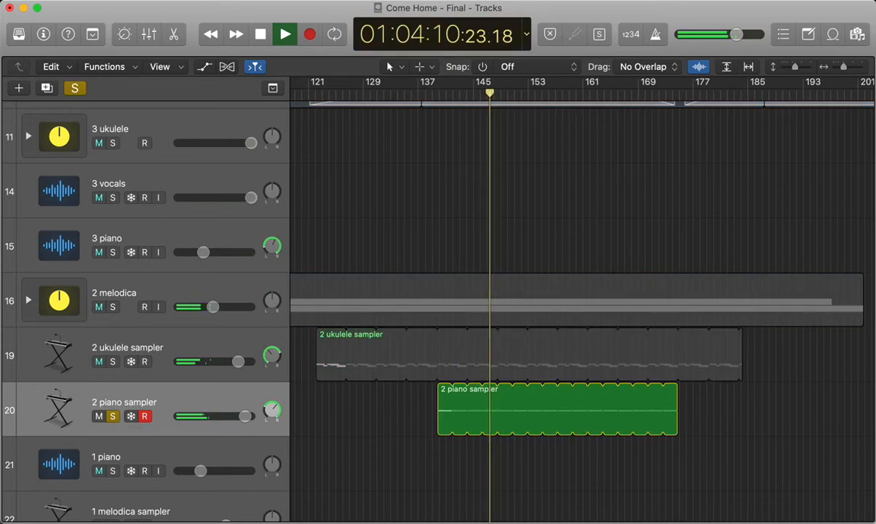
{"action": "left_click", "coordinate": [113, 417]}
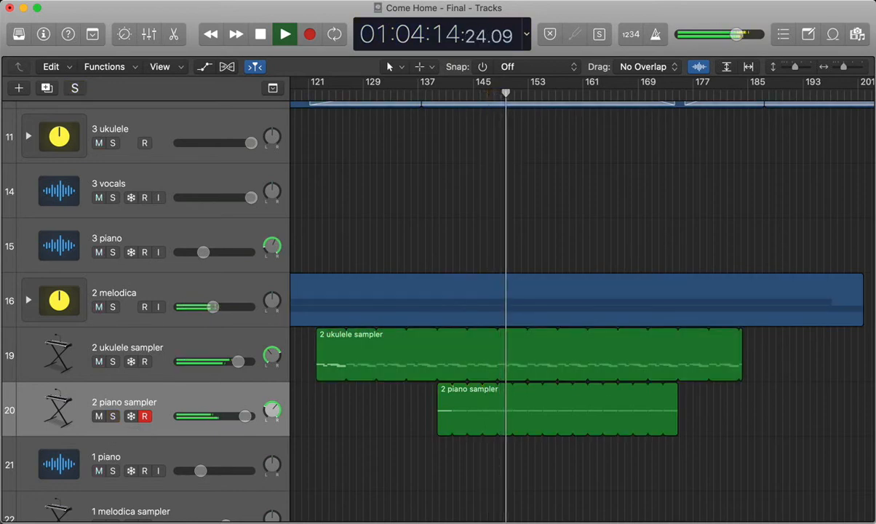
{"action": "key", "text": "space"}
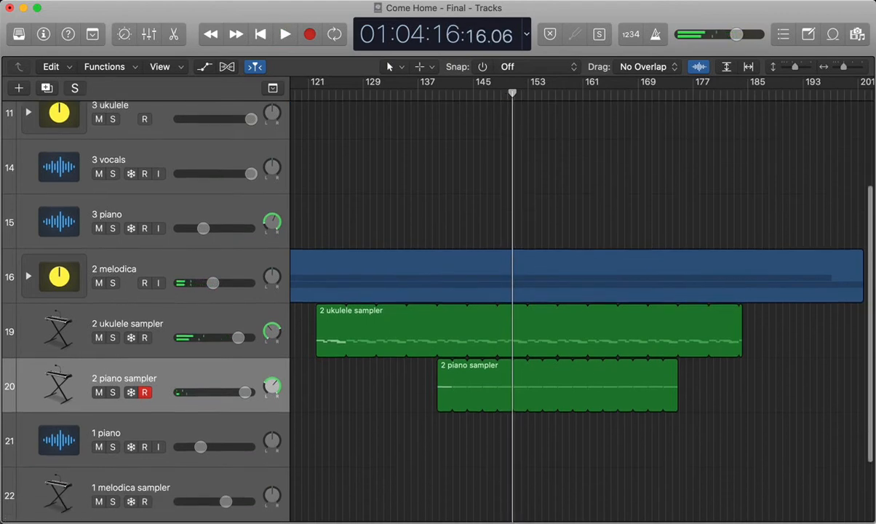
Play the first section from about bar 41, briefly soloing the 1 ukulele sampler track before returning to the full mix, and stop playback.
{"action": "scroll", "coordinate": [582, 292], "scroll_direction": "down", "scroll_amount": 3}
{"action": "scroll", "coordinate": [582, 291], "scroll_direction": "left", "scroll_amount": 10}
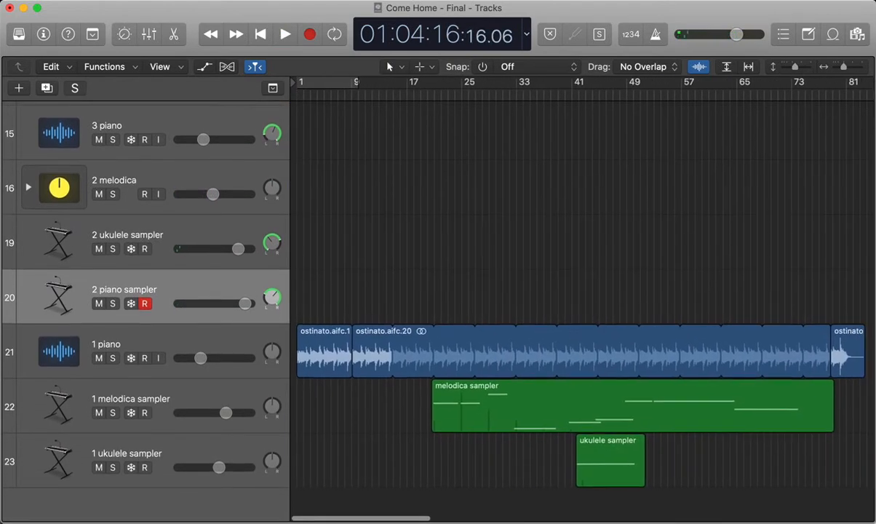
{"action": "left_click", "coordinate": [574, 94]}
{"action": "key", "text": "space"}
{"action": "left_click", "coordinate": [113, 467]}
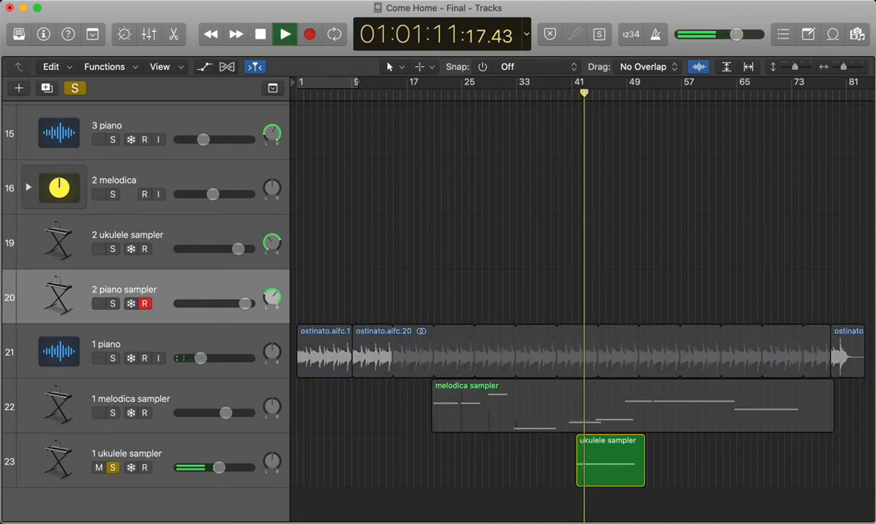
{"action": "left_click", "coordinate": [113, 467]}
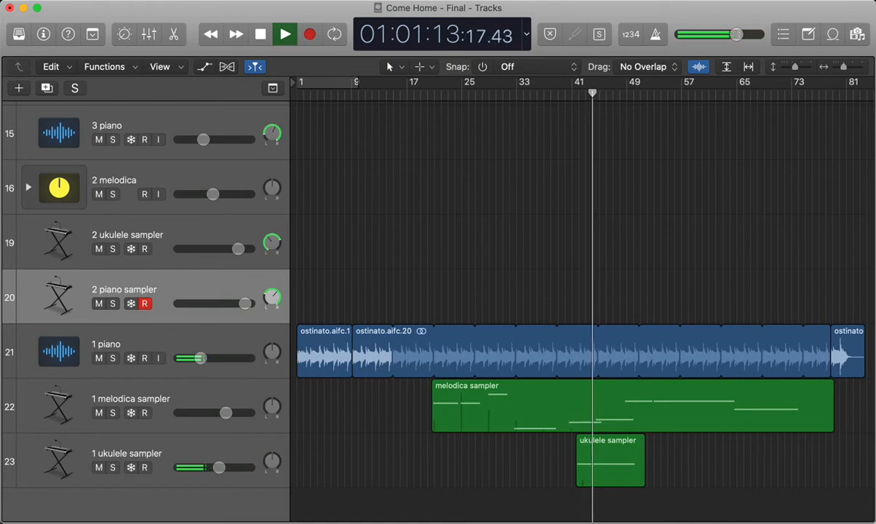
{"action": "scroll", "coordinate": [582, 305], "scroll_direction": "right", "scroll_amount": 15}
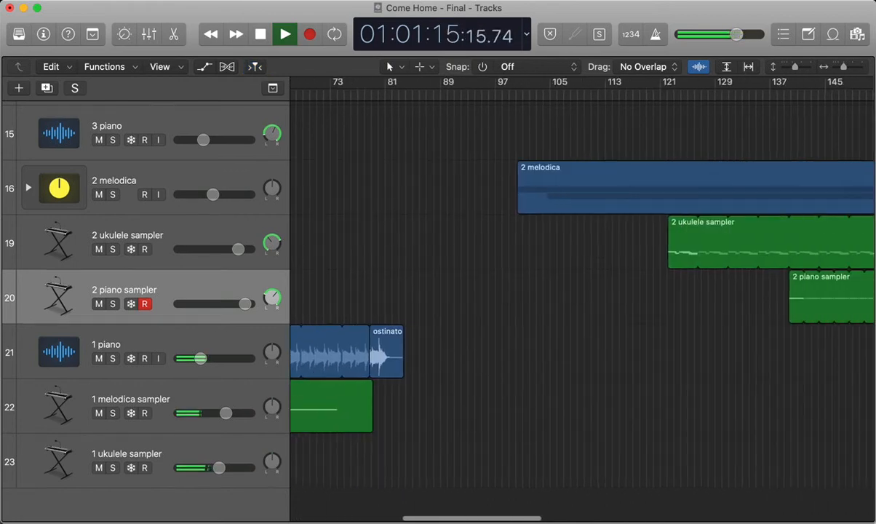
{"action": "scroll", "coordinate": [582, 306], "scroll_direction": "up", "scroll_amount": 3}
{"action": "key", "text": "space"}
Audition the HF track in solo from 01:03:24 and again from about 01:04:56 at the end of the crossfade, then stop and unsolo it.
{"action": "scroll", "coordinate": [509, 305], "scroll_direction": "up", "scroll_amount": 3}
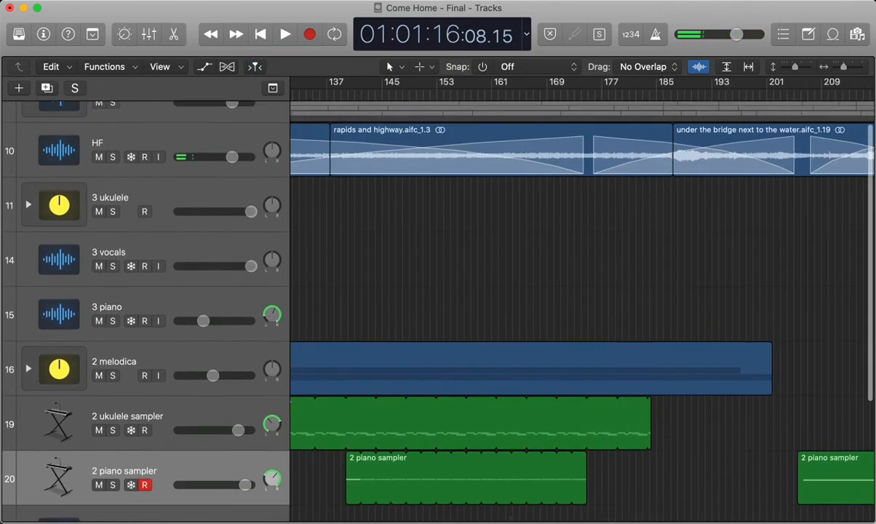
{"action": "left_click_drag", "start_coordinate": [431, 94], "coordinate": [506, 94]}
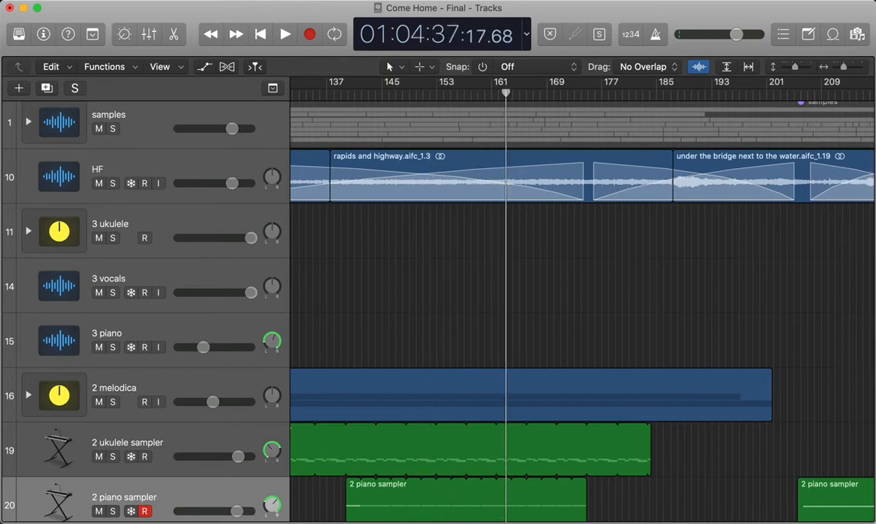
{"action": "scroll", "coordinate": [582, 306], "scroll_direction": "left", "scroll_amount": 5}
{"action": "left_click_drag", "start_coordinate": [416, 93], "coordinate": [360, 94]}
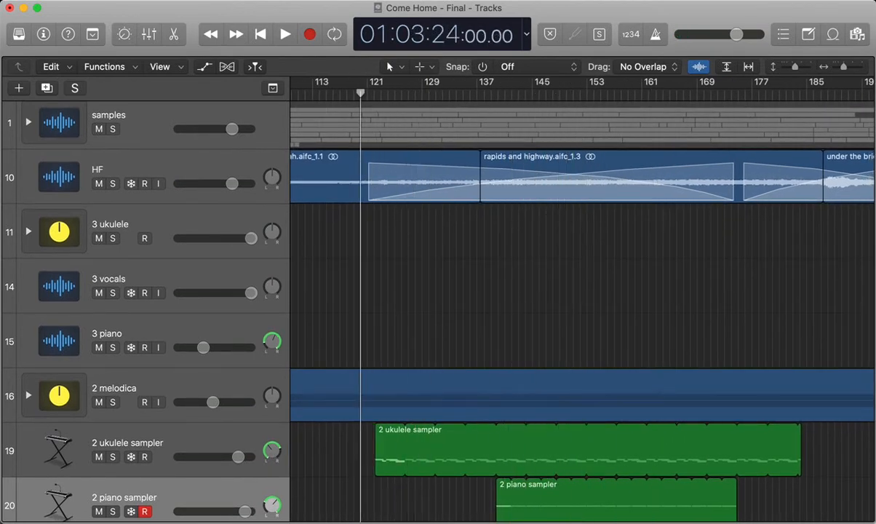
{"action": "left_click", "coordinate": [112, 184]}
{"action": "key", "text": "space"}
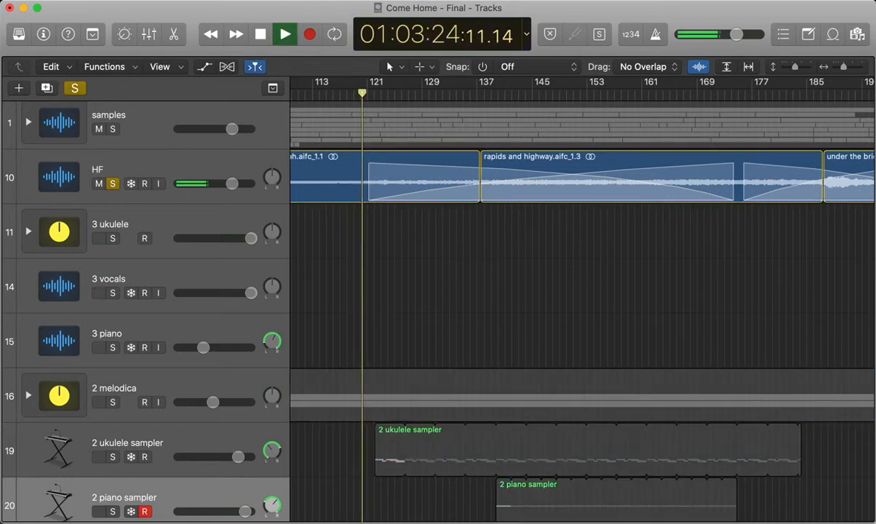
{"action": "left_click", "coordinate": [732, 94]}
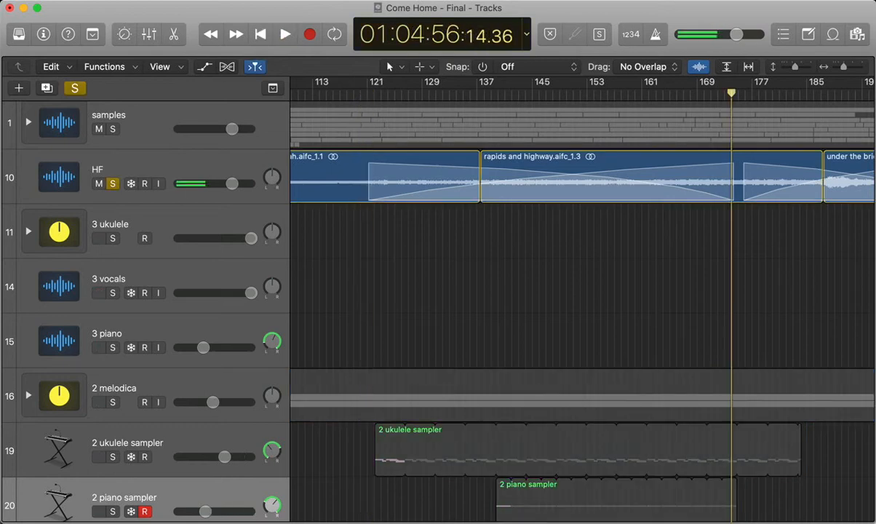
{"action": "key", "text": "space"}
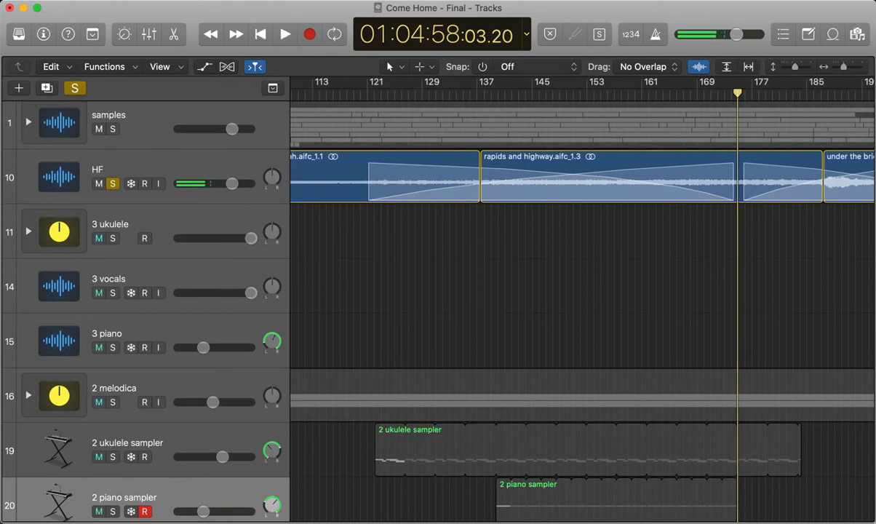
{"action": "left_click", "coordinate": [113, 184]}
Examine the HF field-recording crossfades and the second 2 piano sampler region leading into the third section.
{"action": "scroll", "coordinate": [582, 306], "scroll_direction": "right", "scroll_amount": 10}
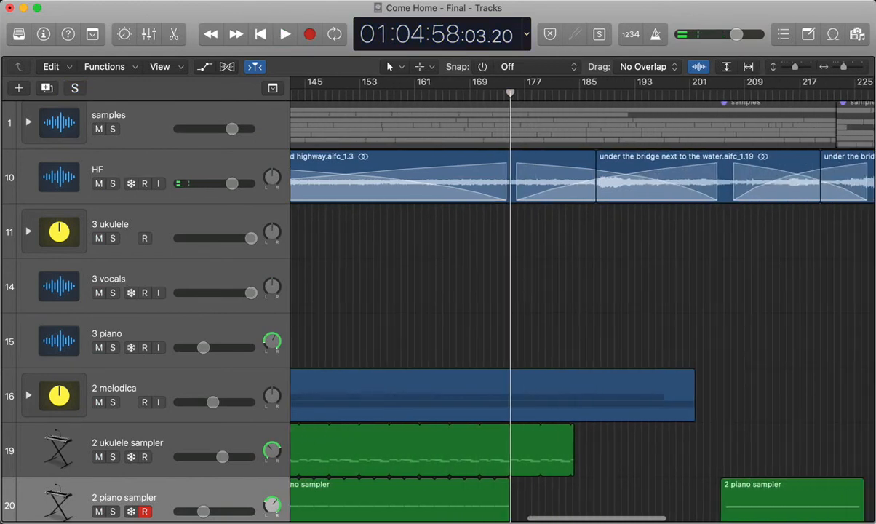
{"action": "scroll", "coordinate": [582, 305], "scroll_direction": "left", "scroll_amount": 5}
{"action": "scroll", "coordinate": [582, 305], "scroll_direction": "right", "scroll_amount": 10}
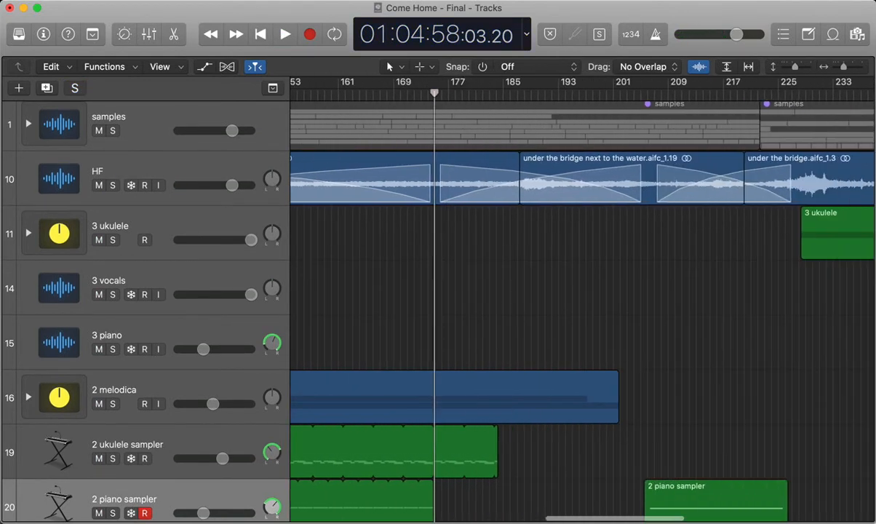
{"action": "scroll", "coordinate": [582, 306], "scroll_direction": "down", "scroll_amount": 1}
{"action": "scroll", "coordinate": [583, 306], "scroll_direction": "right", "scroll_amount": 3}
{"action": "scroll", "coordinate": [582, 306], "scroll_direction": "down", "scroll_amount": 2}
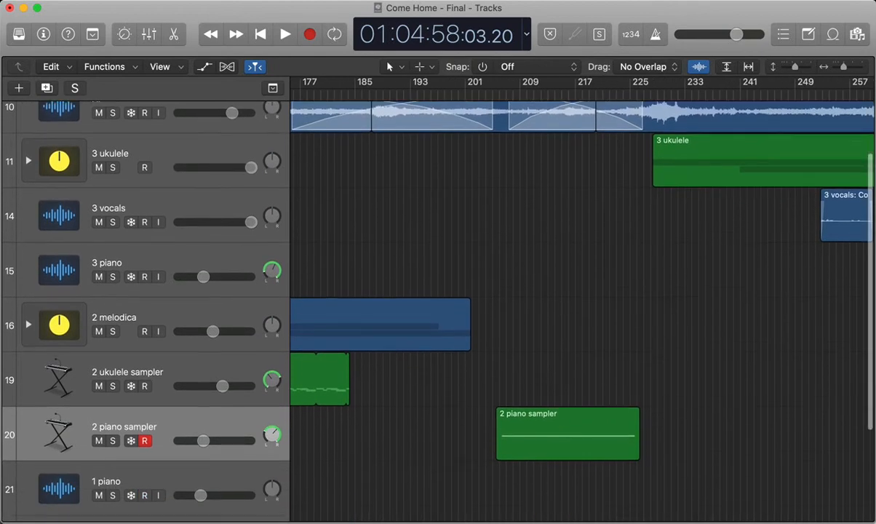
{"action": "scroll", "coordinate": [583, 306], "scroll_direction": "up", "scroll_amount": 1}
{"action": "scroll", "coordinate": [582, 306], "scroll_direction": "right", "scroll_amount": 3}
{"action": "scroll", "coordinate": [583, 305], "scroll_direction": "up", "scroll_amount": 1}
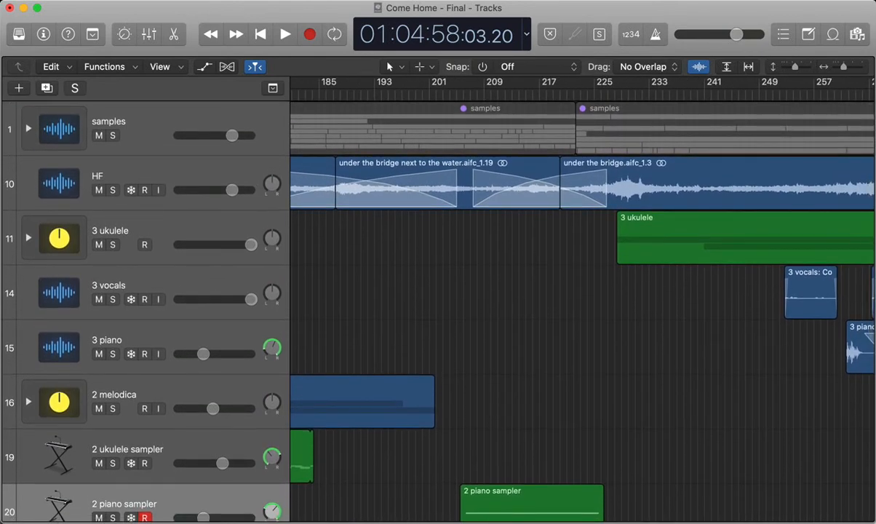
{"action": "scroll", "coordinate": [582, 306], "scroll_direction": "down", "scroll_amount": 3}
{"action": "scroll", "coordinate": [582, 306], "scroll_direction": "left", "scroll_amount": 1}
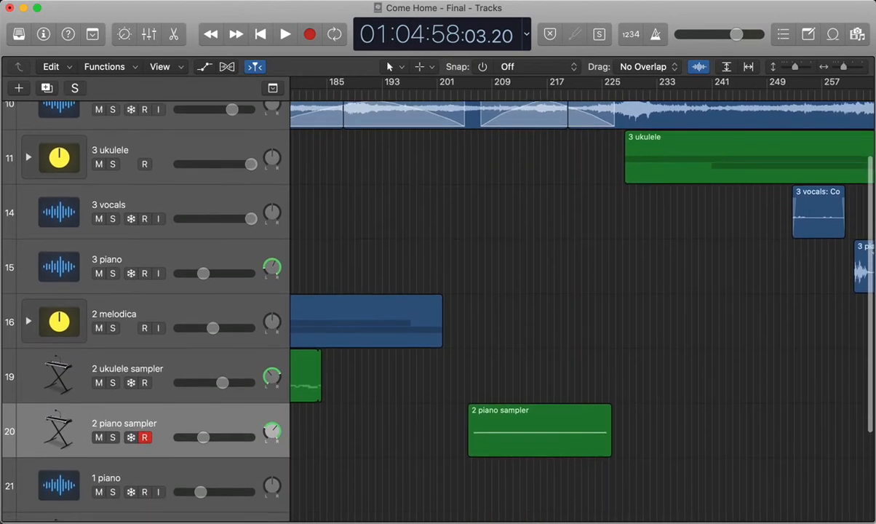
Play from about 01:05:49 through the second 2 piano sampler region, soloing its track partway, then stop and unsolo it.
{"action": "left_click", "coordinate": [464, 93]}
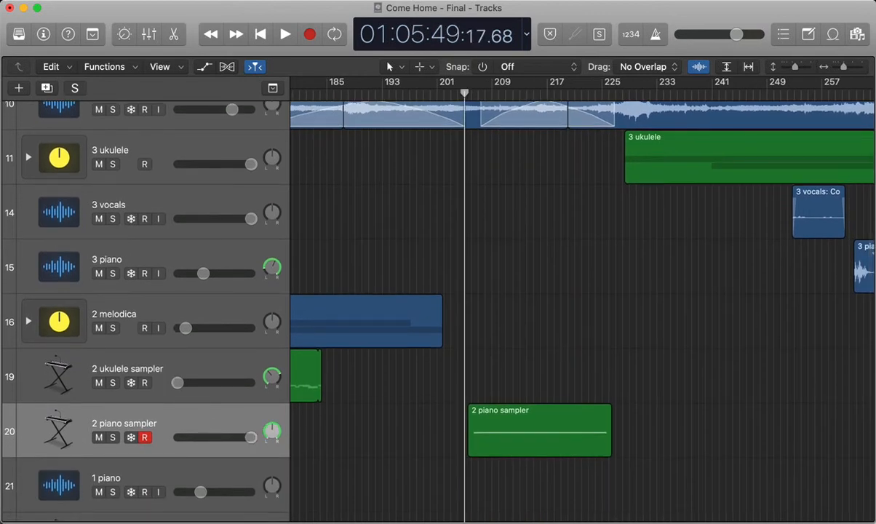
{"action": "key", "text": "space"}
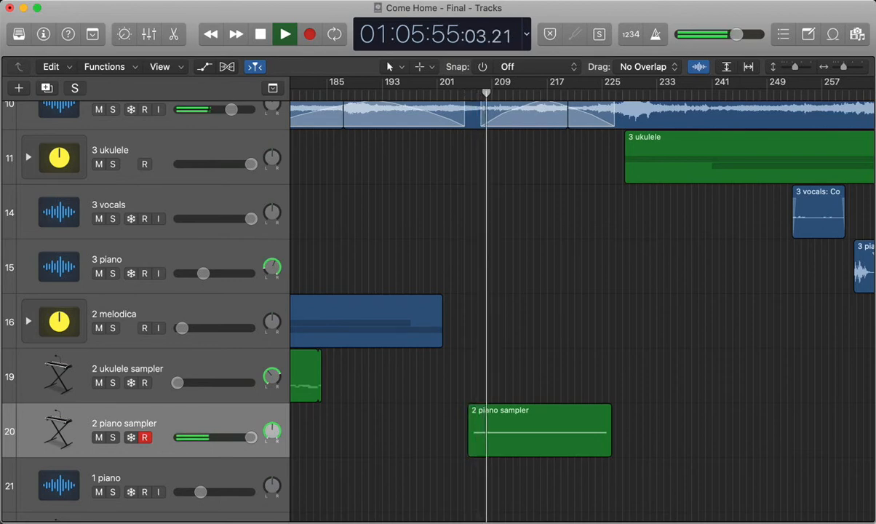
{"action": "key", "text": "s"}
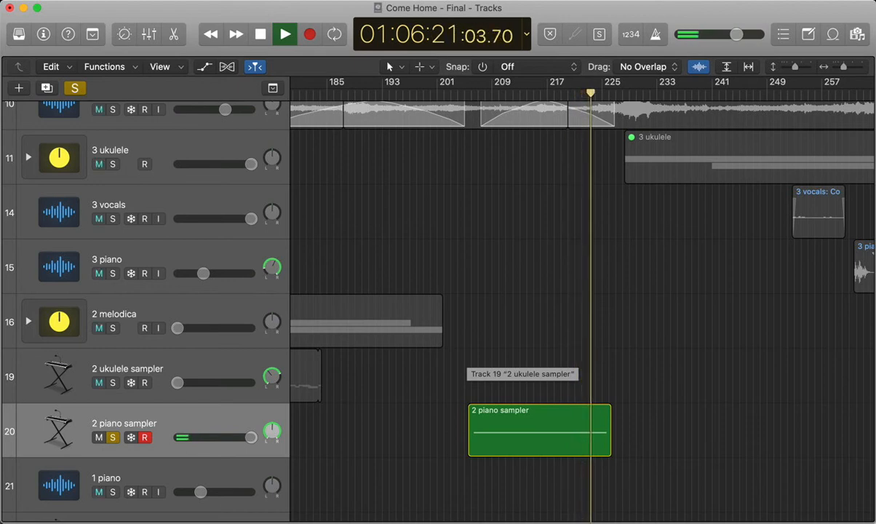
{"action": "key", "text": "space"}
{"action": "key", "text": "s"}
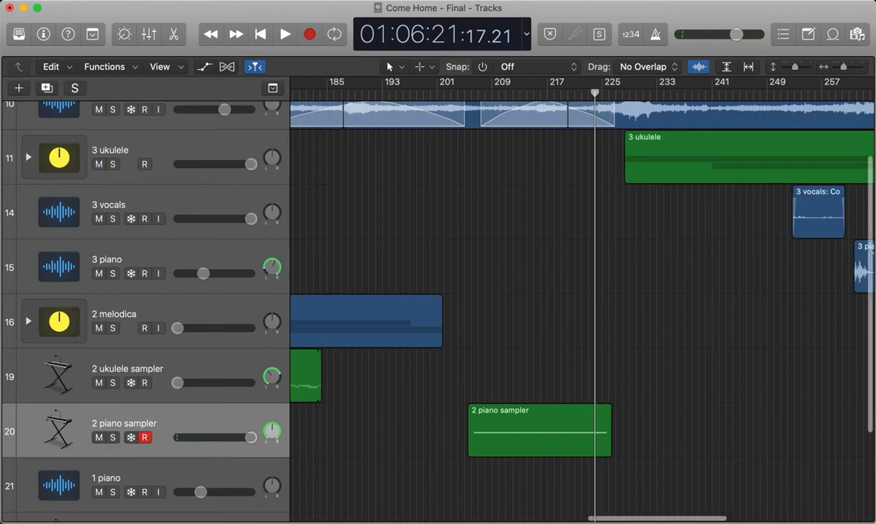
Zoom the timeline out and examine the layout of the second and third sections, placing the playhead at about 01:04:22.
{"action": "scroll", "coordinate": [582, 299], "scroll_direction": "left", "scroll_amount": 8}
{"action": "scroll", "coordinate": [582, 299], "scroll_direction": "right", "scroll_amount": 1}
{"action": "scroll", "coordinate": [582, 299], "scroll_direction": "right", "scroll_amount": 2}
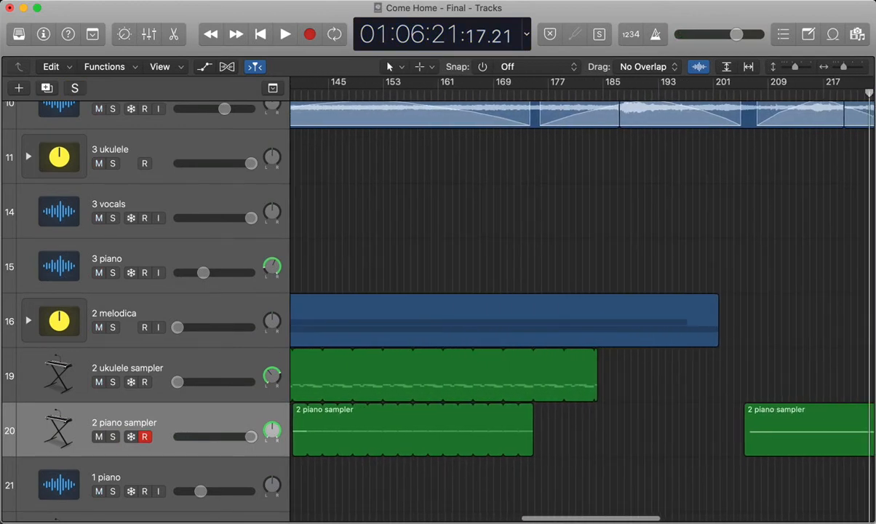
{"action": "scroll", "coordinate": [583, 298], "scroll_direction": "down", "scroll_amount": 6}
{"action": "scroll", "coordinate": [582, 298], "scroll_direction": "right", "scroll_amount": 6}
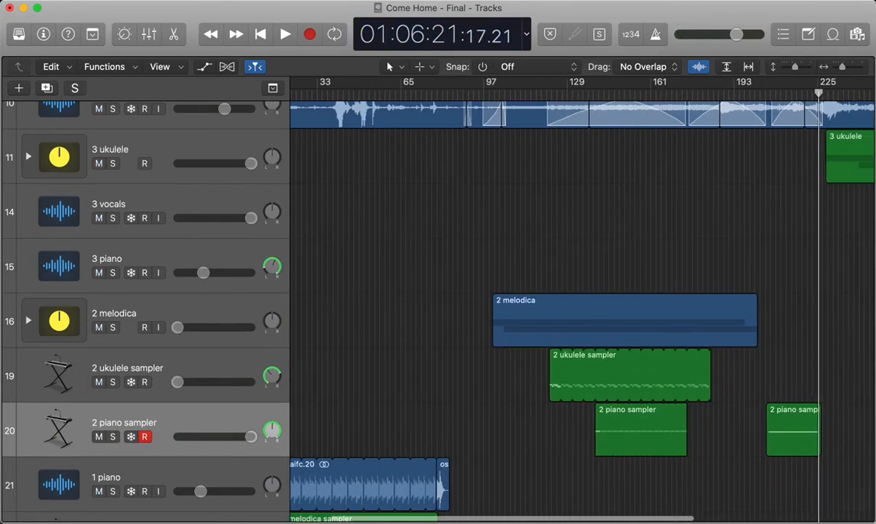
{"action": "scroll", "coordinate": [582, 298], "scroll_direction": "right", "scroll_amount": 1}
{"action": "scroll", "coordinate": [583, 299], "scroll_direction": "left", "scroll_amount": 4}
{"action": "scroll", "coordinate": [582, 298], "scroll_direction": "up", "scroll_amount": 2}
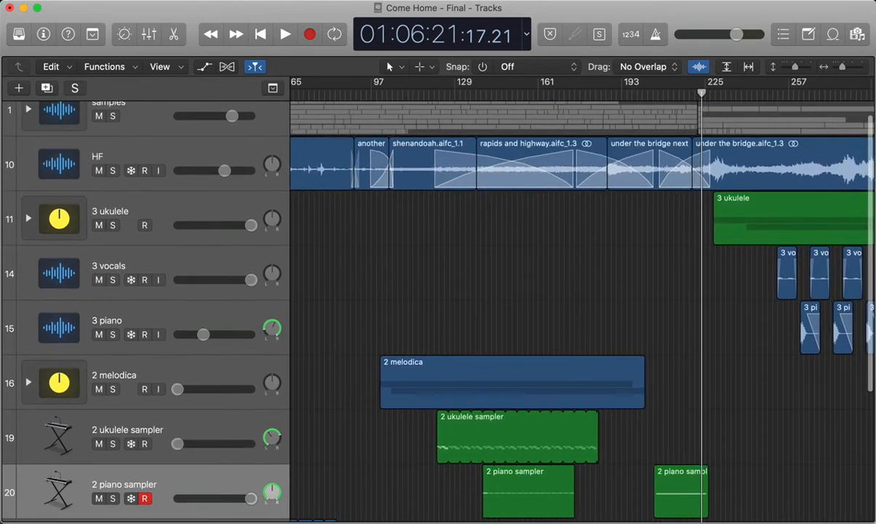
{"action": "left_click_drag", "start_coordinate": [491, 93], "coordinate": [520, 93]}
{"action": "scroll", "coordinate": [582, 299], "scroll_direction": "right", "scroll_amount": 6}
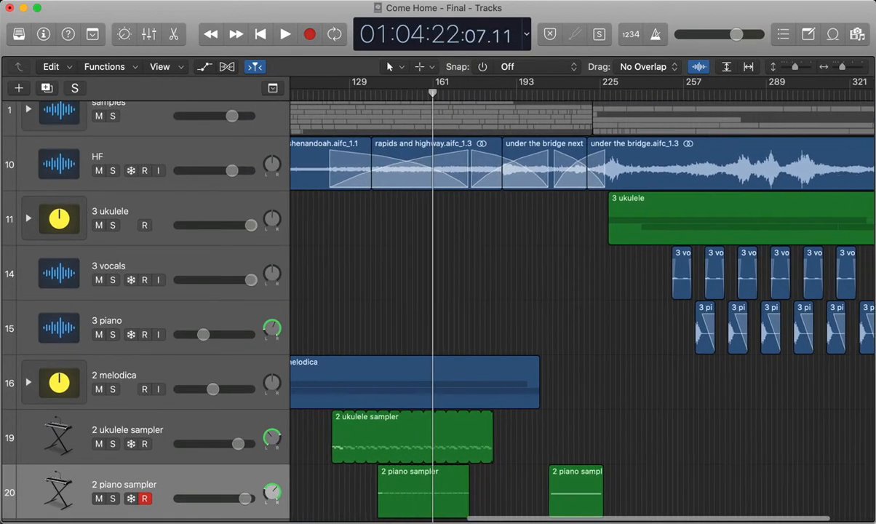
{"action": "scroll", "coordinate": [583, 298], "scroll_direction": "down", "scroll_amount": 2}
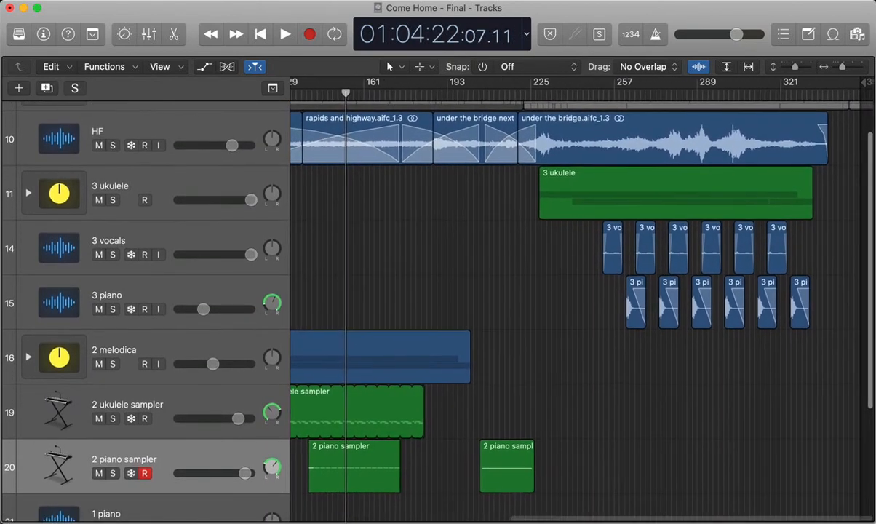
Place the playhead at about 01:05:53 on the second 2 piano sampler region and step it forward to about 01:06:27, just before the 3 ukulele region.
{"action": "left_click", "coordinate": [484, 93]}
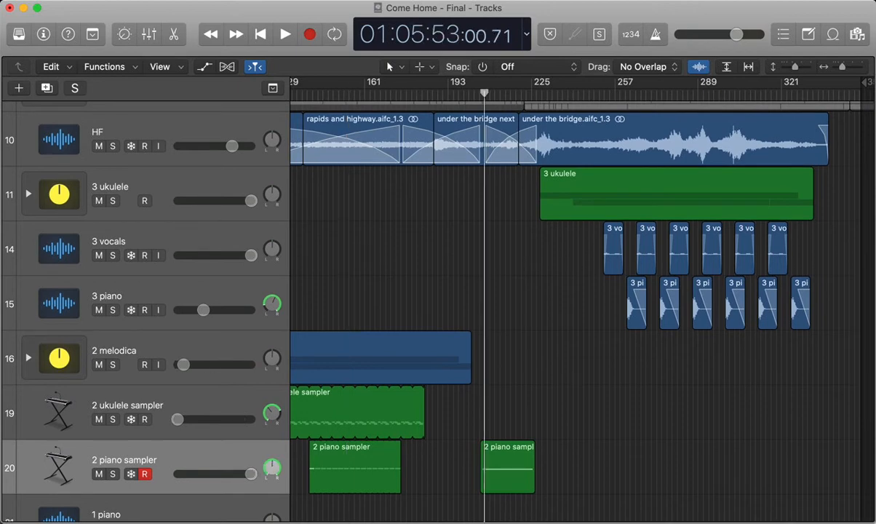
{"action": "key", "text": "period"}
{"action": "key", "text": "period"}
{"action": "key", "text": "period"}
{"action": "key", "text": "period"}
{"action": "key", "text": "period"}
{"action": "key", "text": "period"}
{"action": "key", "text": "period"}
{"action": "key", "text": "period"}
{"action": "key", "text": "period"}
{"action": "key", "text": "period"}
{"action": "key", "text": "period"}
{"action": "key", "text": "period"}
{"action": "key", "text": "period"}
{"action": "key", "text": "period"}
{"action": "key", "text": "period"}
{"action": "key", "text": "period"}
{"action": "key", "text": "period"}
{"action": "key", "text": "period"}
{"action": "key", "text": "period"}
{"action": "key", "text": "period"}
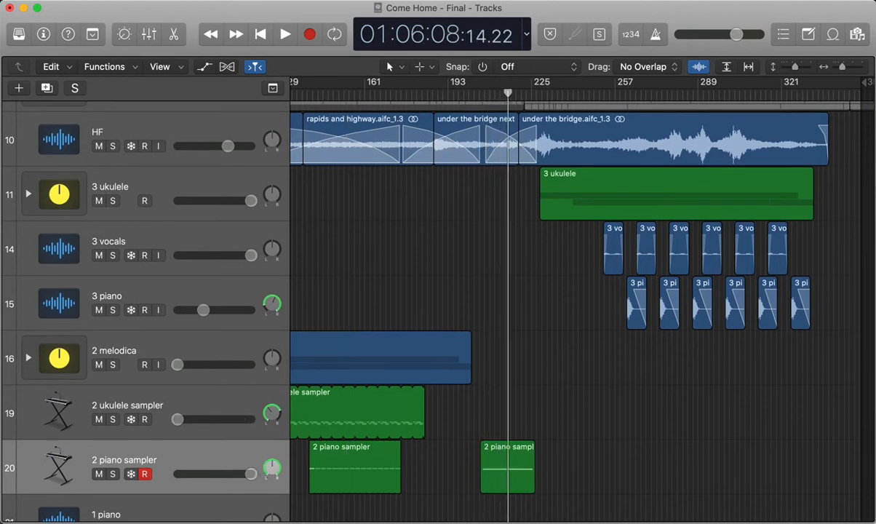
{"action": "key", "text": "period"}
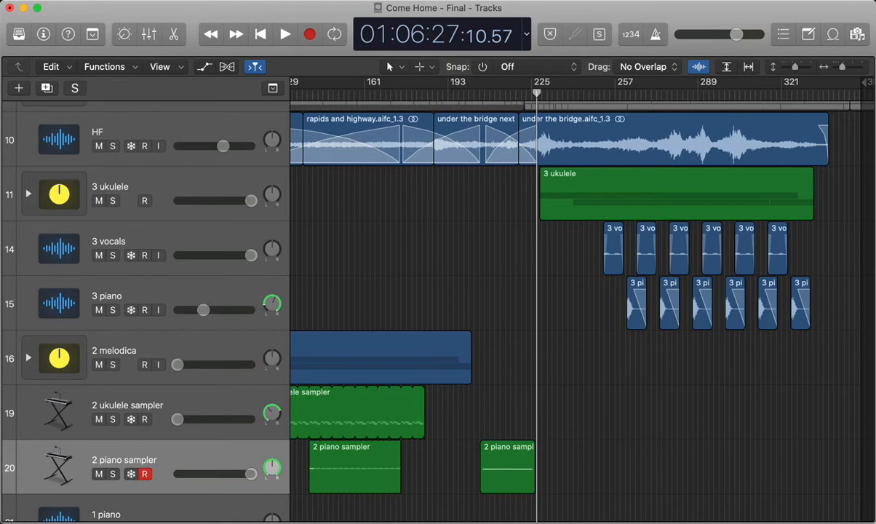
Move the playhead back to about 01:04:58, audition the HF track in solo there and at about 01:06:52, then stop and unsolo it.
{"action": "key", "text": "shift+comma"}
{"action": "key", "text": "shift+comma"}
{"action": "key", "text": "shift+comma"}
{"action": "key", "text": "shift+comma"}
{"action": "key", "text": "shift+comma"}
{"action": "key", "text": "shift+comma"}
{"action": "key", "text": "shift+comma"}
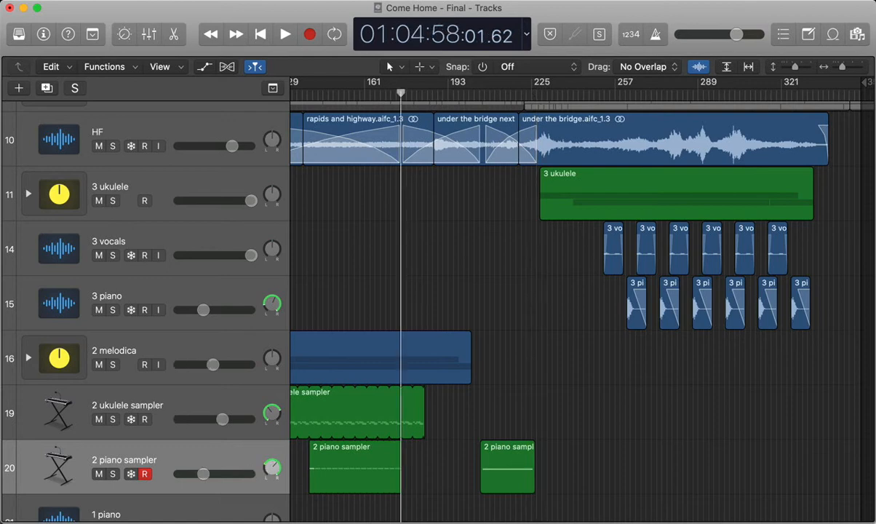
{"action": "key", "text": "s"}
{"action": "key", "text": "space"}
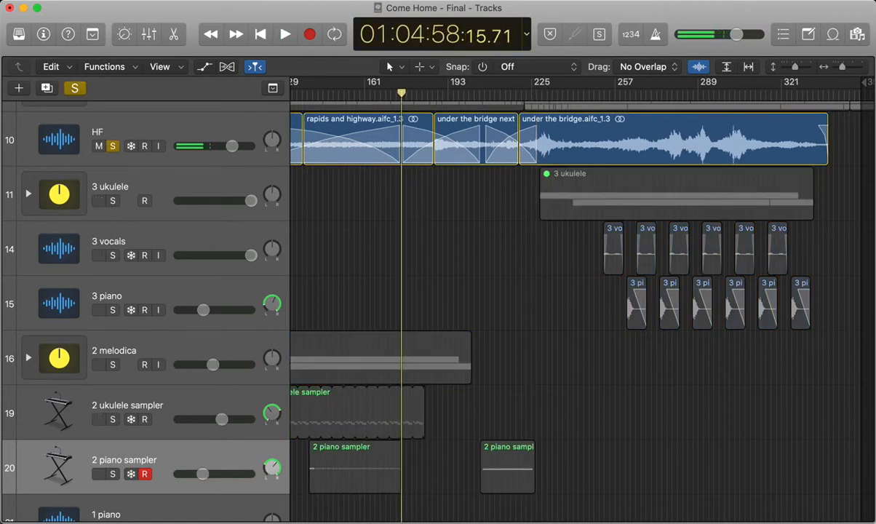
{"action": "key", "text": "space"}
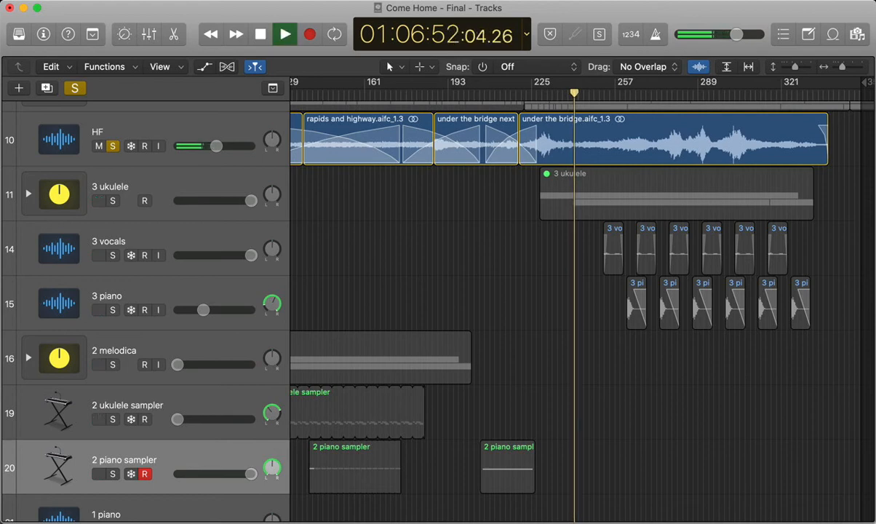
{"action": "key", "text": "space"}
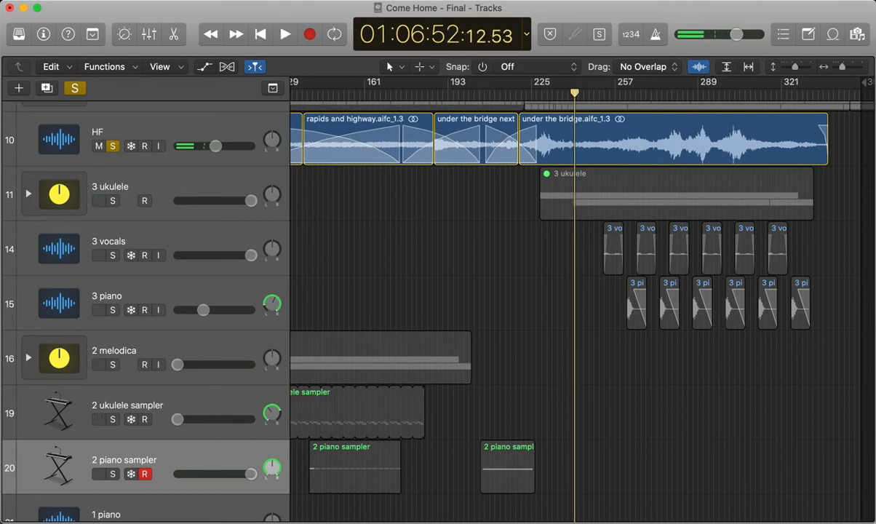
{"action": "key", "text": "s"}
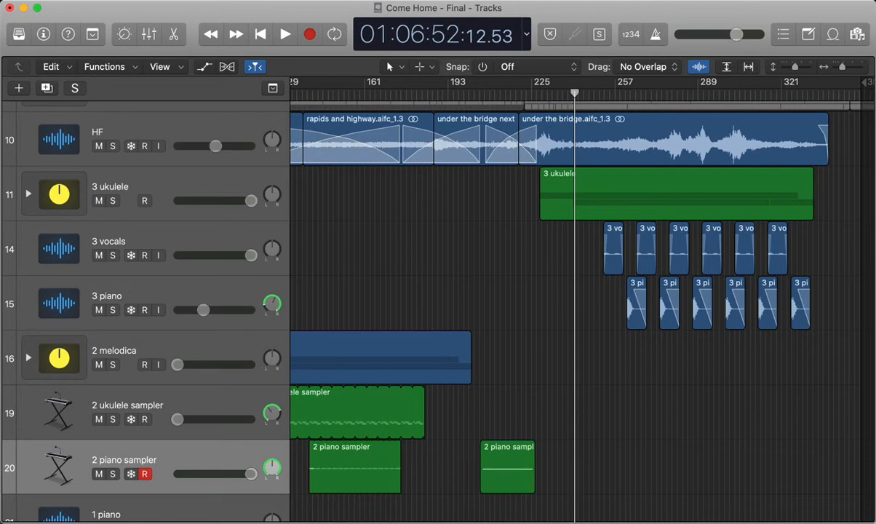
Examine the layout of the 3 ukulele, 3 vocals and 3 piano regions in the third section.
{"action": "scroll", "coordinate": [575, 305], "scroll_direction": "down", "scroll_amount": 2}
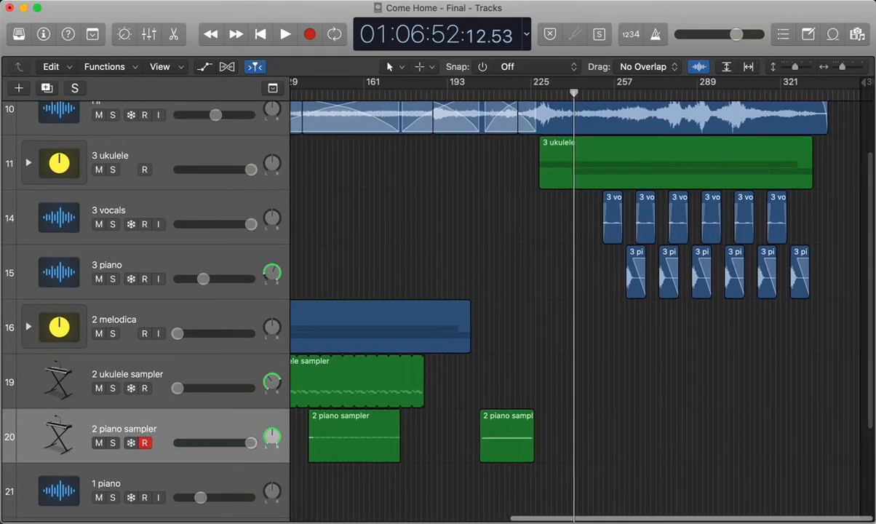
{"action": "scroll", "coordinate": [575, 306], "scroll_direction": "up", "scroll_amount": 2}
{"action": "scroll", "coordinate": [575, 306], "scroll_direction": "up", "scroll_amount": 1}
{"action": "scroll", "coordinate": [575, 306], "scroll_direction": "up", "scroll_amount": 5}
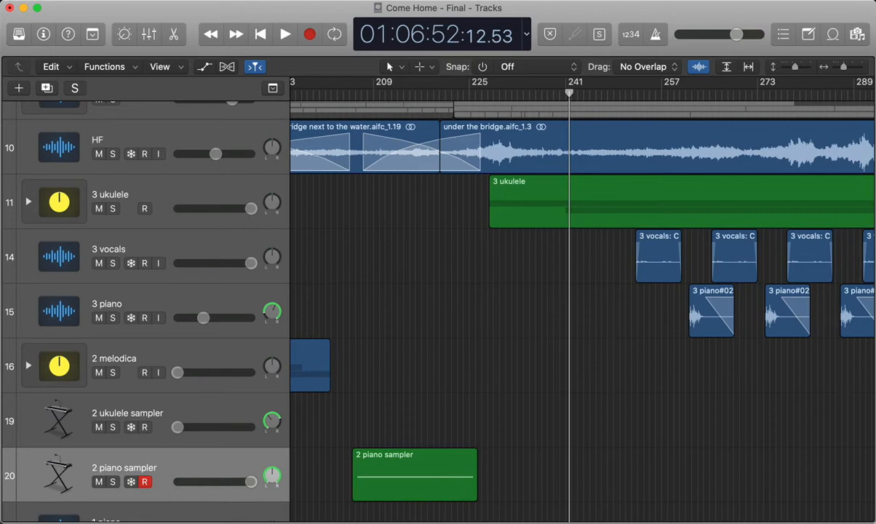
{"action": "scroll", "coordinate": [575, 306], "scroll_direction": "up", "scroll_amount": 2}
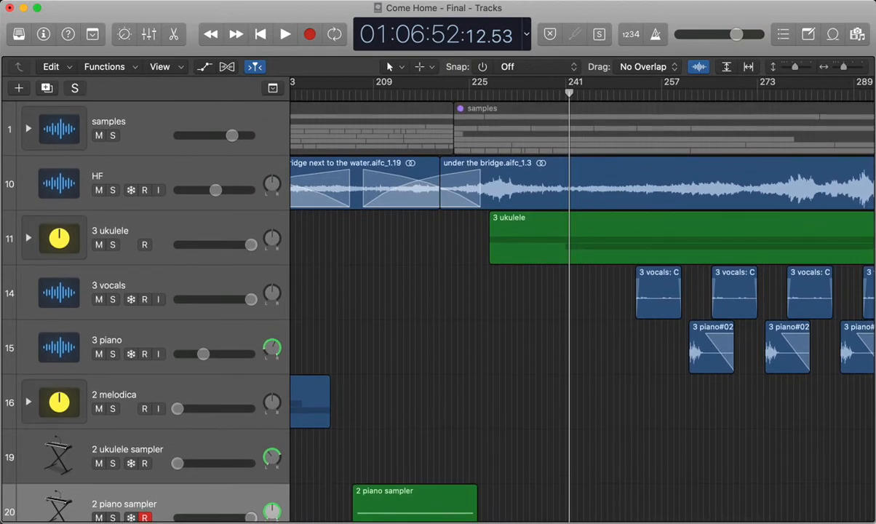
{"action": "scroll", "coordinate": [582, 299], "scroll_direction": "right", "scroll_amount": 8}
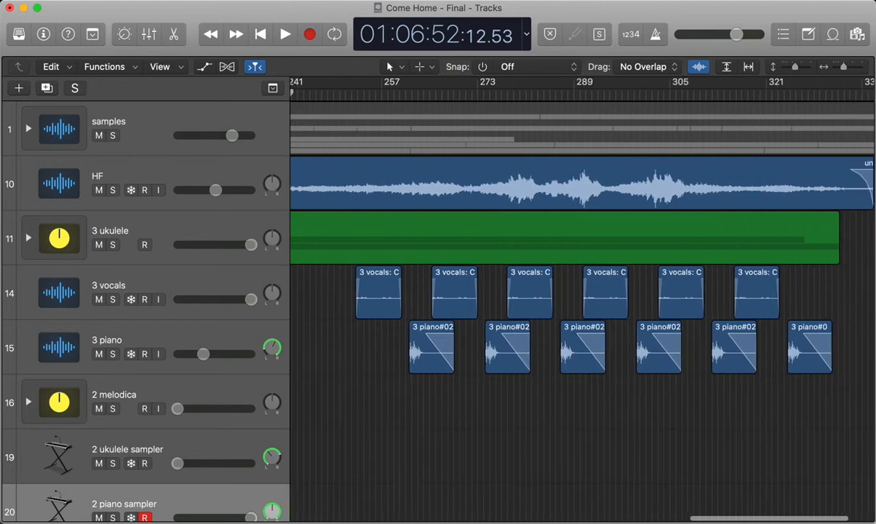
{"action": "key", "text": "super+Left"}
{"action": "key", "text": "super+Left"}
{"action": "key", "text": "super+Right"}
{"action": "key", "text": "super+Right"}
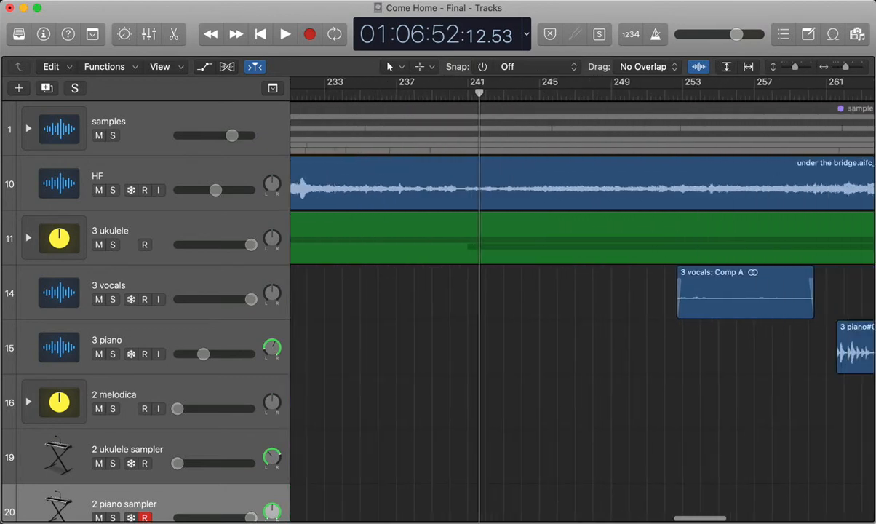
{"action": "key", "text": "super+Left"}
{"action": "key", "text": "super+Left"}
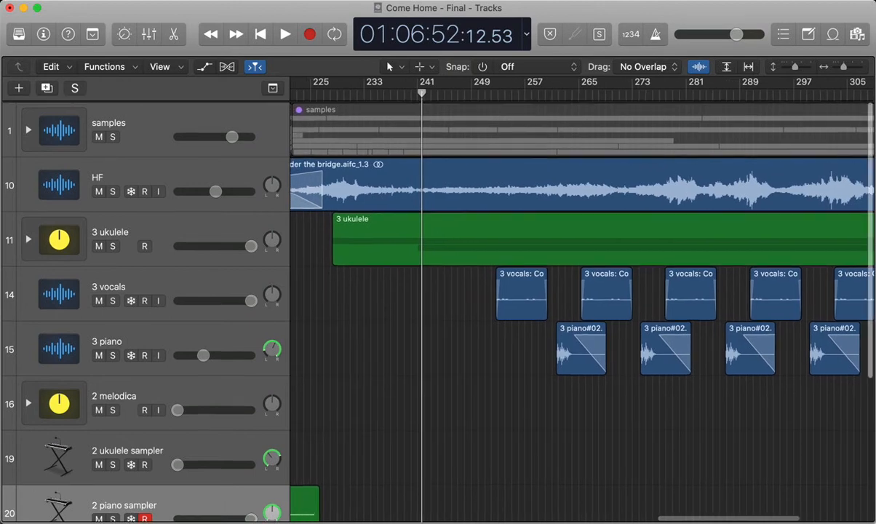
Place the playhead at about 01:04:05 in the second section and audition the 2 ukulele sampler track in solo.
{"action": "scroll", "coordinate": [582, 298], "scroll_direction": "left", "scroll_amount": 8}
{"action": "scroll", "coordinate": [582, 298], "scroll_direction": "left", "scroll_amount": 3}
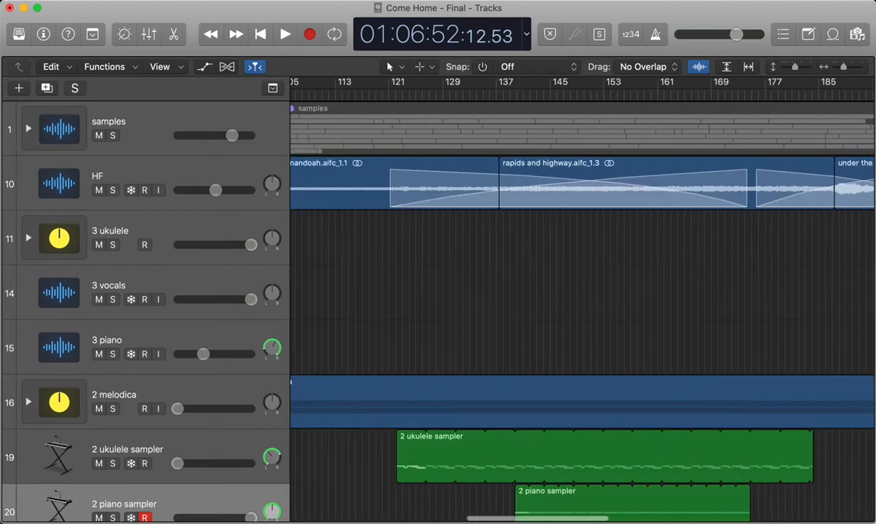
{"action": "scroll", "coordinate": [582, 298], "scroll_direction": "down", "scroll_amount": 3}
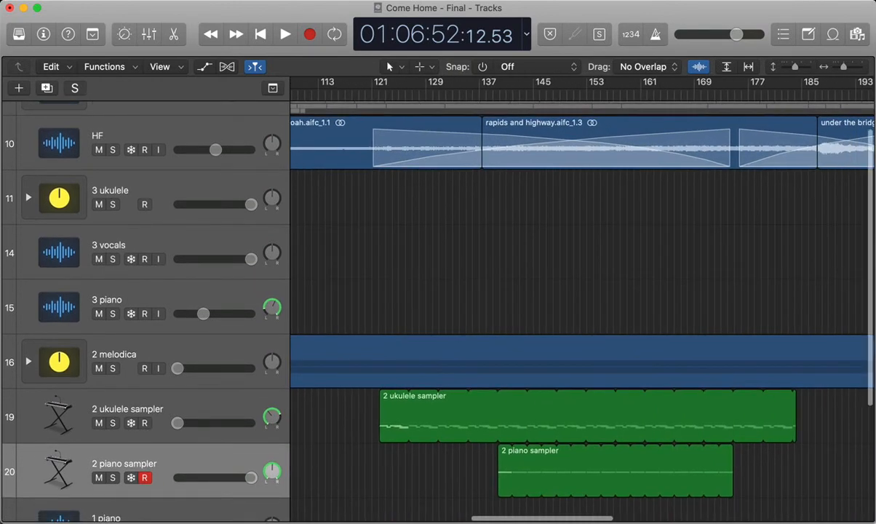
{"action": "scroll", "coordinate": [582, 298], "scroll_direction": "right", "scroll_amount": 1}
{"action": "left_click", "coordinate": [514, 92]}
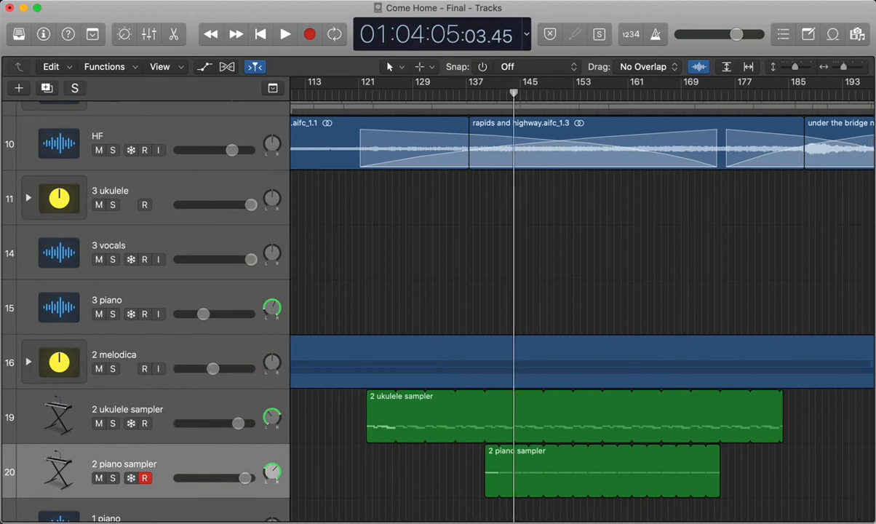
{"action": "left_click", "coordinate": [113, 424]}
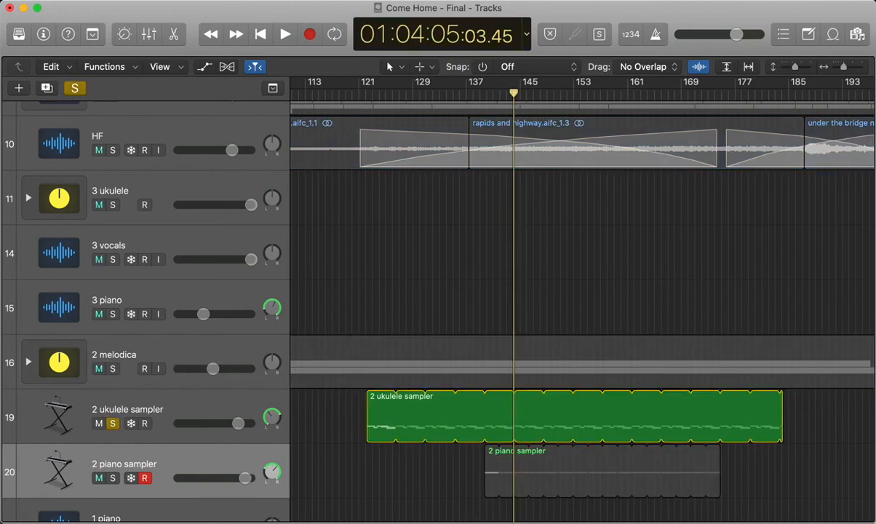
{"action": "key", "text": "space"}
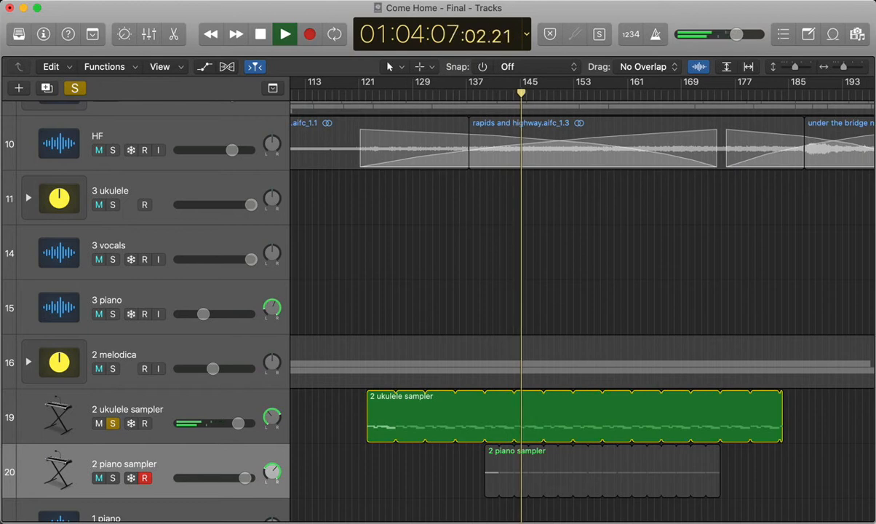
{"action": "key", "text": "space"}
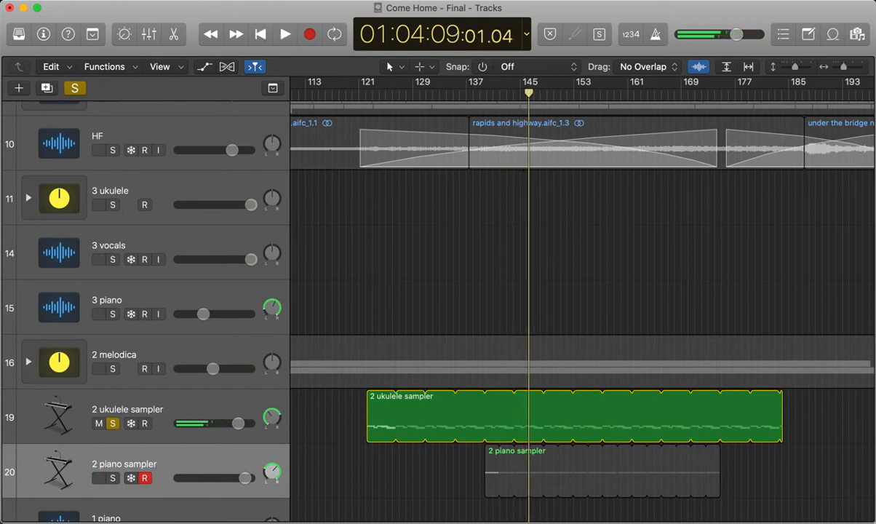
Switch the solo from the 2 ukulele sampler to the 2 piano sampler, audition it briefly, stop and unsolo it.
{"action": "left_click", "coordinate": [113, 424]}
{"action": "left_click", "coordinate": [113, 478]}
{"action": "key", "text": "space"}
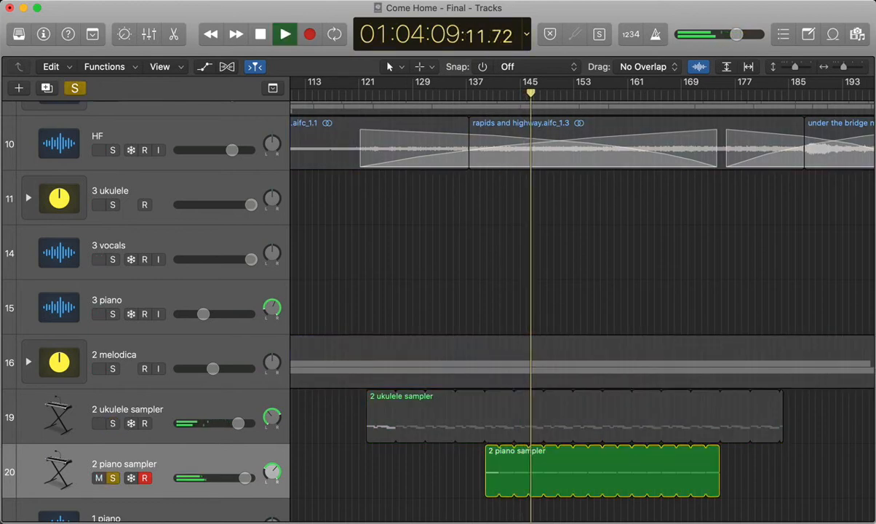
{"action": "key", "text": "space"}
{"action": "key", "text": "s"}
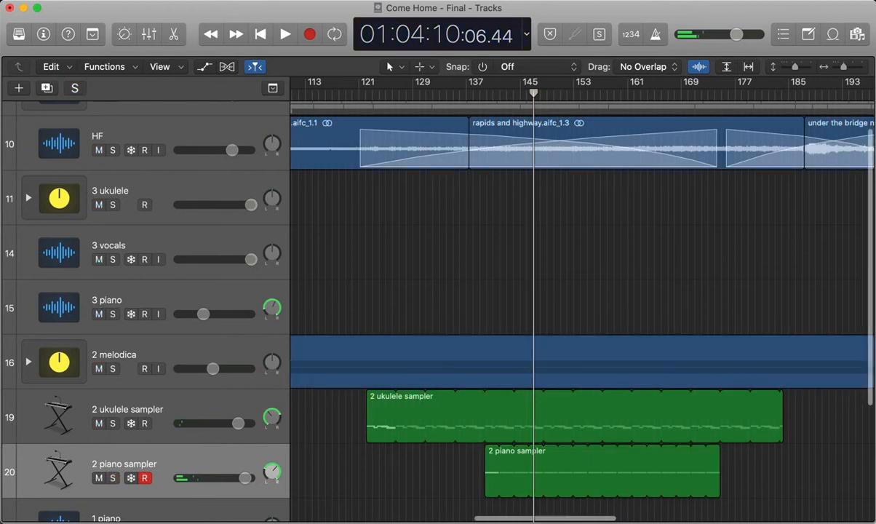
Place the playhead at about 01:06:20, over the second 2 piano sampler region and the HF crossfade before the 3 ukulele region.
{"action": "scroll", "coordinate": [534, 291], "scroll_direction": "down", "scroll_amount": 5}
{"action": "scroll", "coordinate": [533, 291], "scroll_direction": "right", "scroll_amount": 1}
{"action": "scroll", "coordinate": [510, 291], "scroll_direction": "up", "scroll_amount": 4}
{"action": "scroll", "coordinate": [583, 306], "scroll_direction": "right", "scroll_amount": 15}
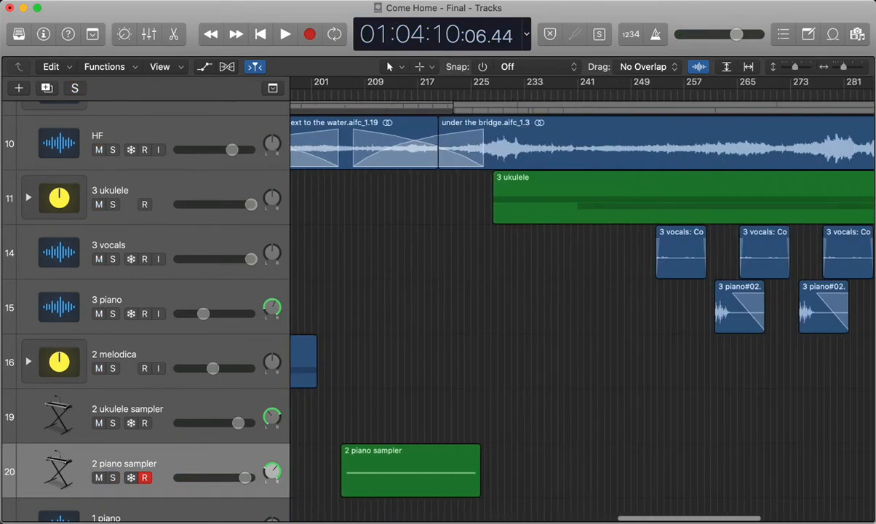
{"action": "left_click", "coordinate": [458, 93]}
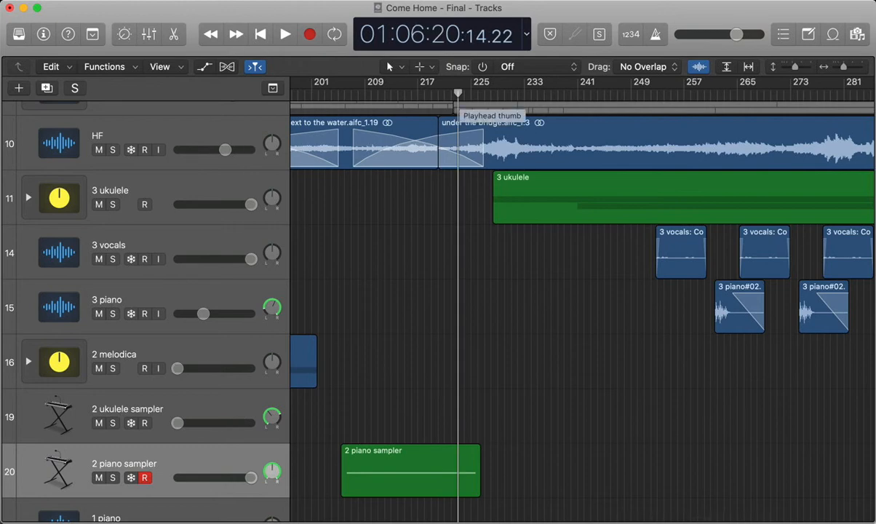
Audition the first section briefly at around 01:00:52 and stop playback.
{"action": "scroll", "coordinate": [460, 95], "scroll_direction": "left", "scroll_amount": 20}
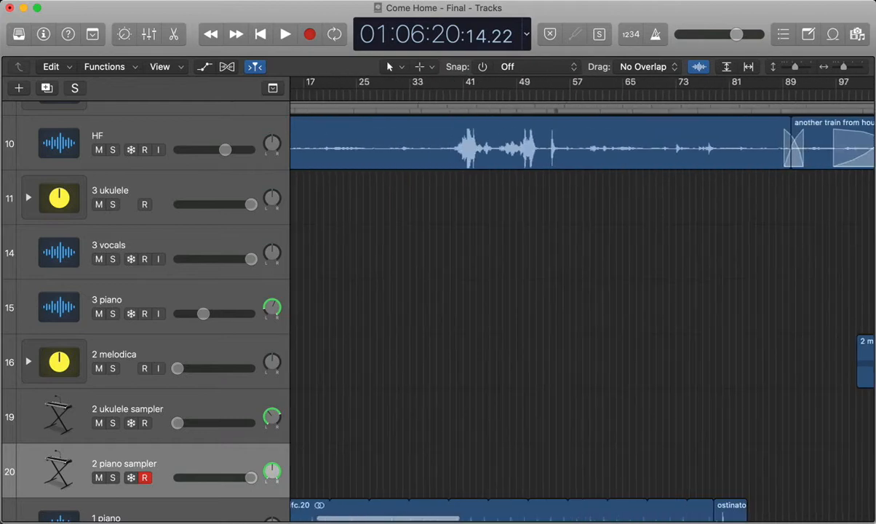
{"action": "left_click", "coordinate": [462, 94]}
{"action": "key", "text": "space"}
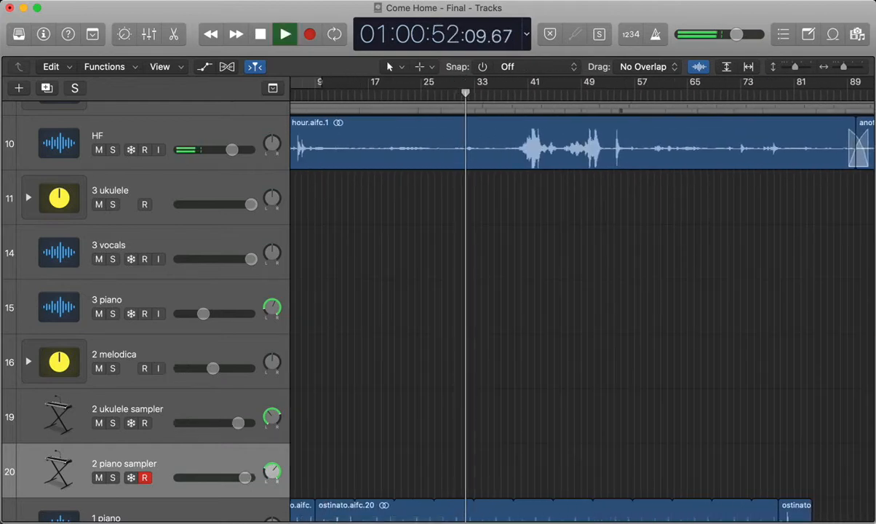
{"action": "key", "text": "space"}
{"action": "scroll", "coordinate": [582, 291], "scroll_direction": "right", "scroll_amount": 2}
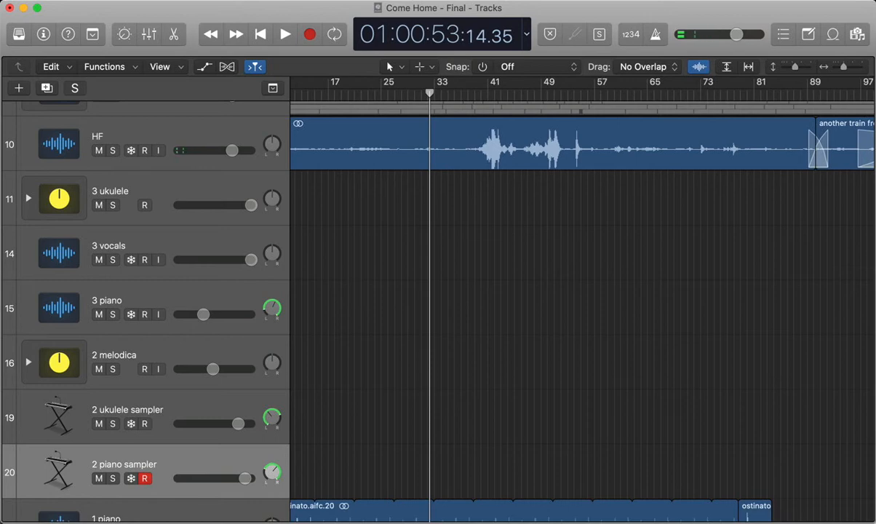
Place the playhead at about 01:06:29, select the 3 ukulele region and play the third section's opening to about 01:06:47.
{"action": "scroll", "coordinate": [583, 291], "scroll_direction": "right", "scroll_amount": 20}
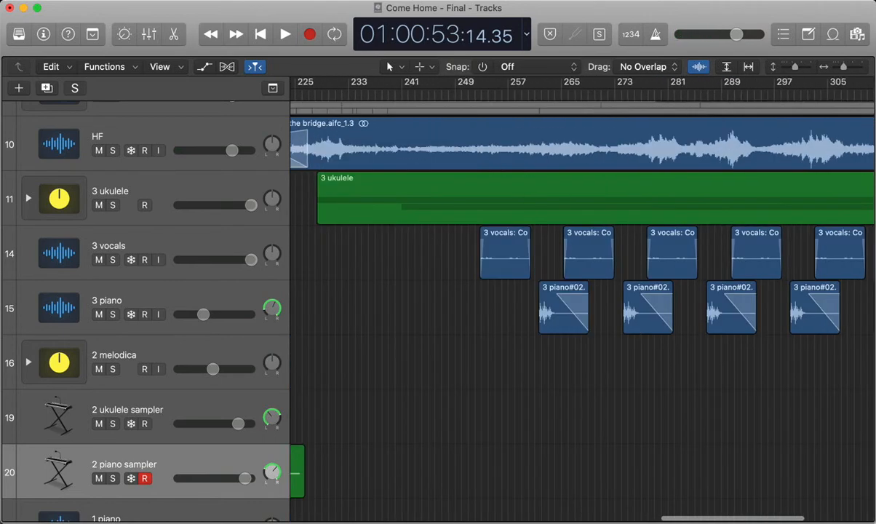
{"action": "left_click_drag", "start_coordinate": [368, 92], "coordinate": [316, 93]}
{"action": "scroll", "coordinate": [437, 291], "scroll_direction": "up", "scroll_amount": 2}
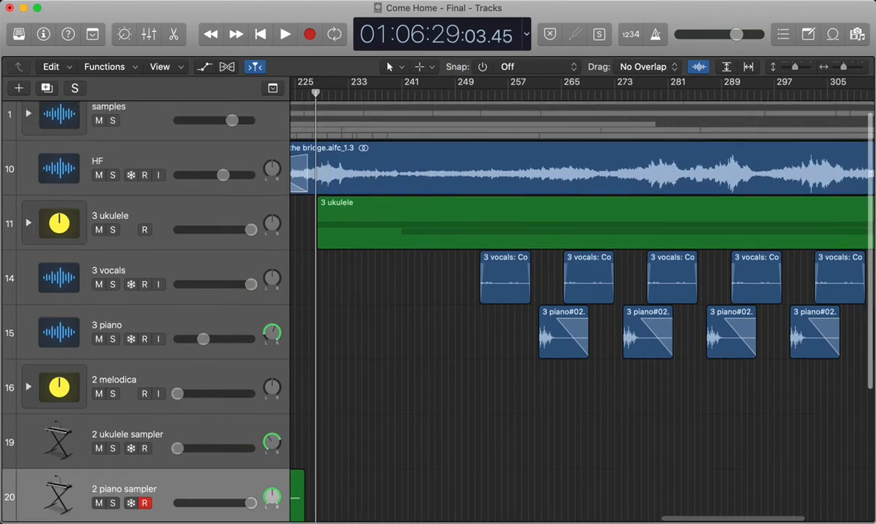
{"action": "left_click", "coordinate": [437, 239]}
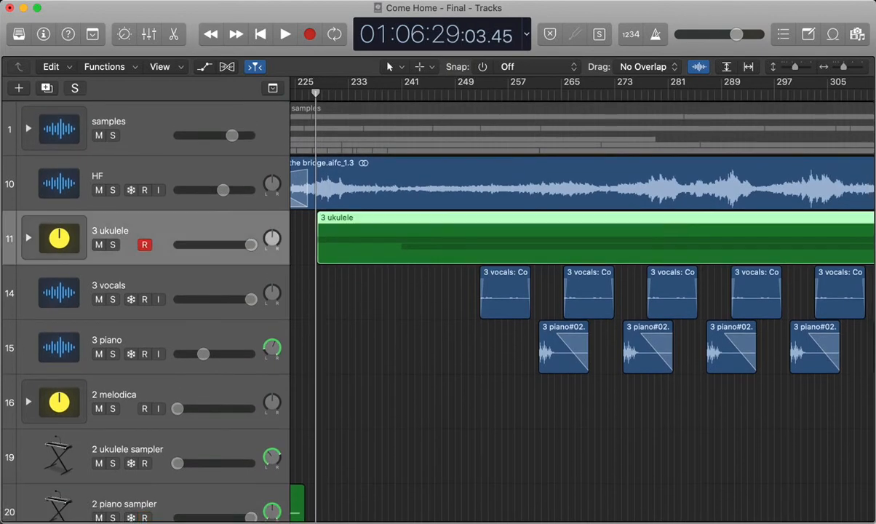
{"action": "key", "text": "space"}
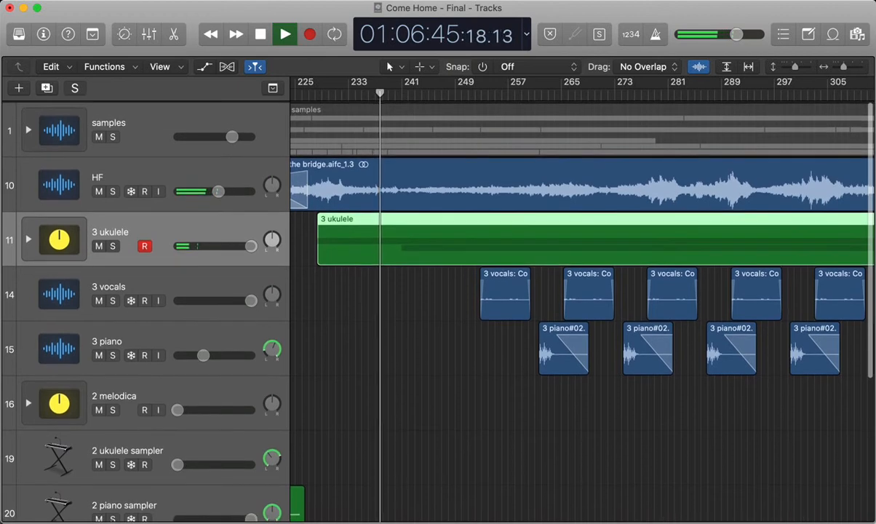
{"action": "key", "text": "space"}
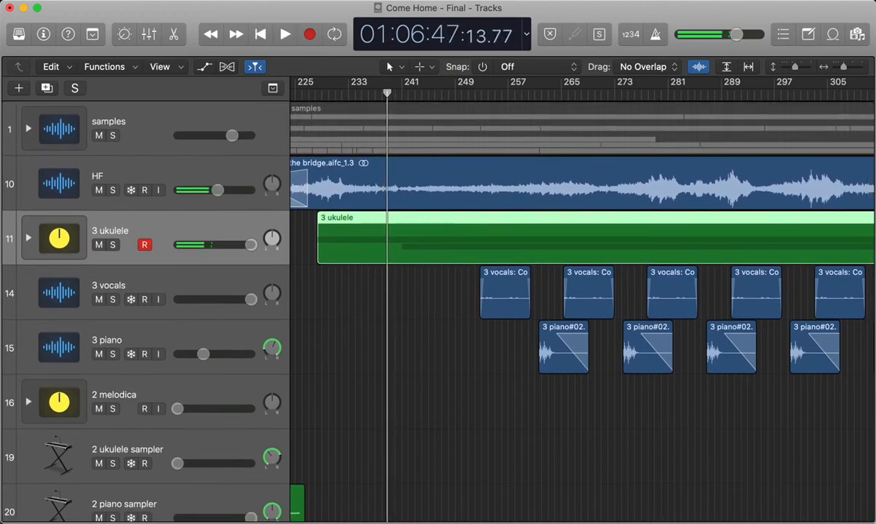
Compare the third section's ukulele, vocals and piano layout with the melodica and sampler regions of the second section.
{"action": "scroll", "coordinate": [582, 291], "scroll_direction": "right", "scroll_amount": 3}
{"action": "scroll", "coordinate": [582, 292], "scroll_direction": "left", "scroll_amount": 3}
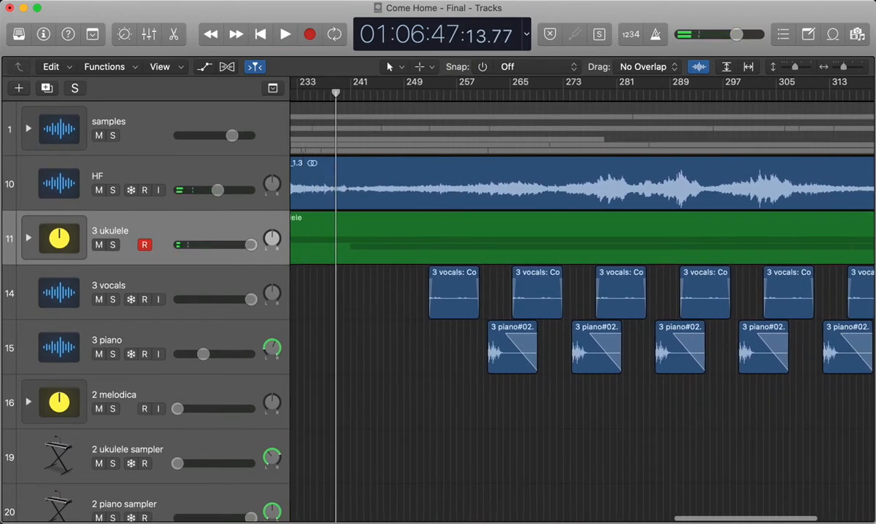
{"action": "scroll", "coordinate": [582, 292], "scroll_direction": "right", "scroll_amount": 5}
{"action": "scroll", "coordinate": [583, 291], "scroll_direction": "left", "scroll_amount": 6}
{"action": "scroll", "coordinate": [582, 291], "scroll_direction": "right", "scroll_amount": 2}
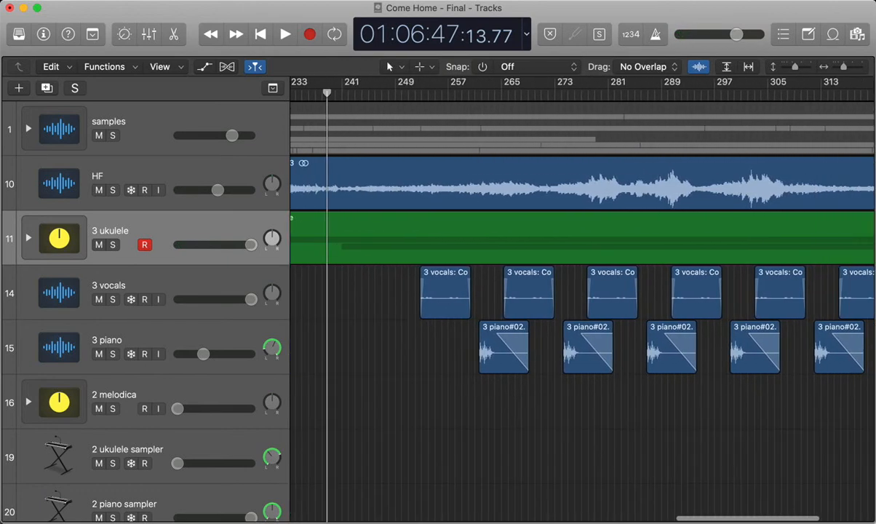
{"action": "scroll", "coordinate": [582, 291], "scroll_direction": "right", "scroll_amount": 1}
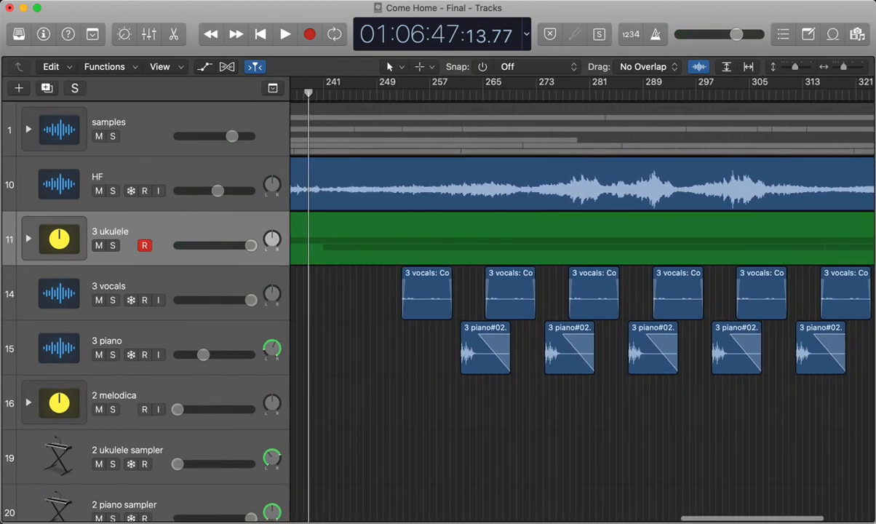
{"action": "scroll", "coordinate": [582, 291], "scroll_direction": "left", "scroll_amount": 8}
{"action": "scroll", "coordinate": [583, 291], "scroll_direction": "down", "scroll_amount": 2}
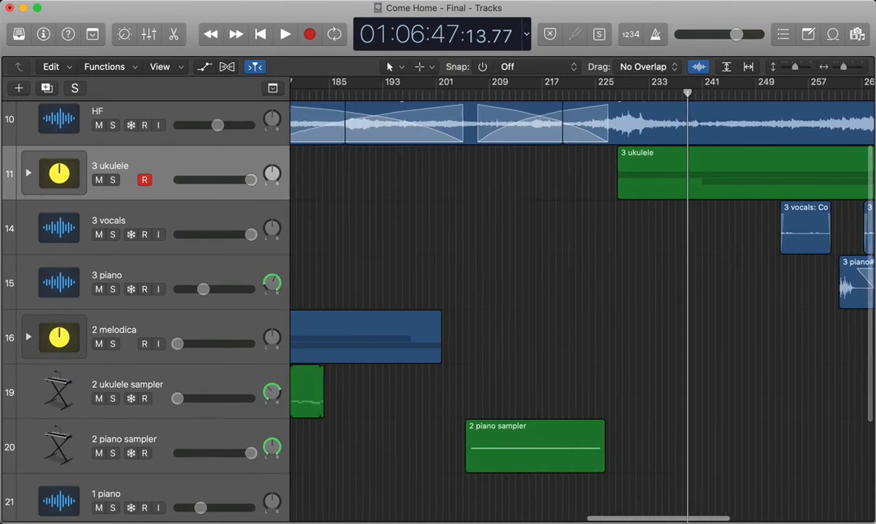
{"action": "scroll", "coordinate": [582, 291], "scroll_direction": "left", "scroll_amount": 12}
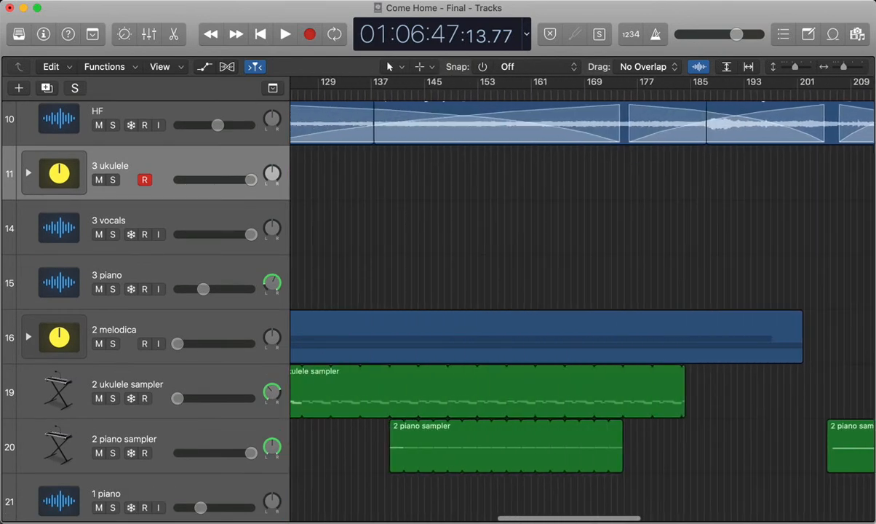
{"action": "scroll", "coordinate": [582, 291], "scroll_direction": "left", "scroll_amount": 15}
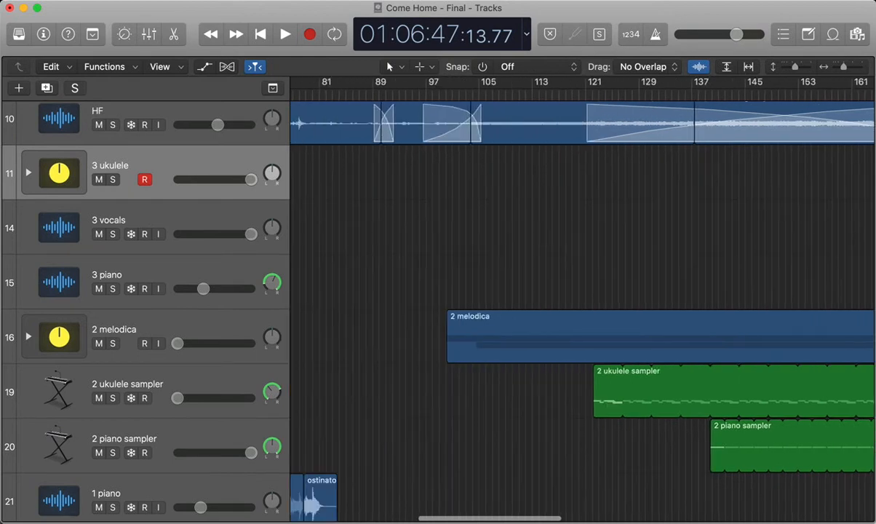
{"action": "scroll", "coordinate": [583, 291], "scroll_direction": "down", "scroll_amount": 5}
{"action": "scroll", "coordinate": [582, 291], "scroll_direction": "right", "scroll_amount": 20}
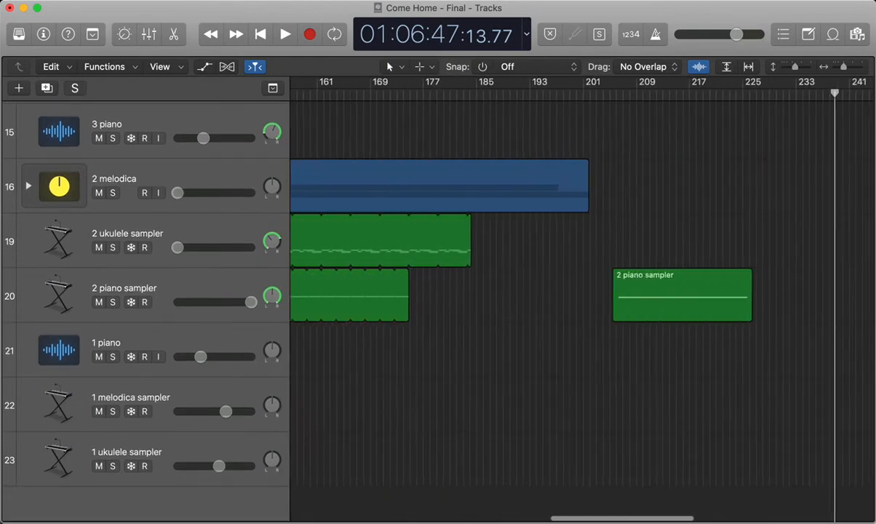
{"action": "scroll", "coordinate": [582, 292], "scroll_direction": "up", "scroll_amount": 6}
{"action": "scroll", "coordinate": [583, 291], "scroll_direction": "left", "scroll_amount": 5}
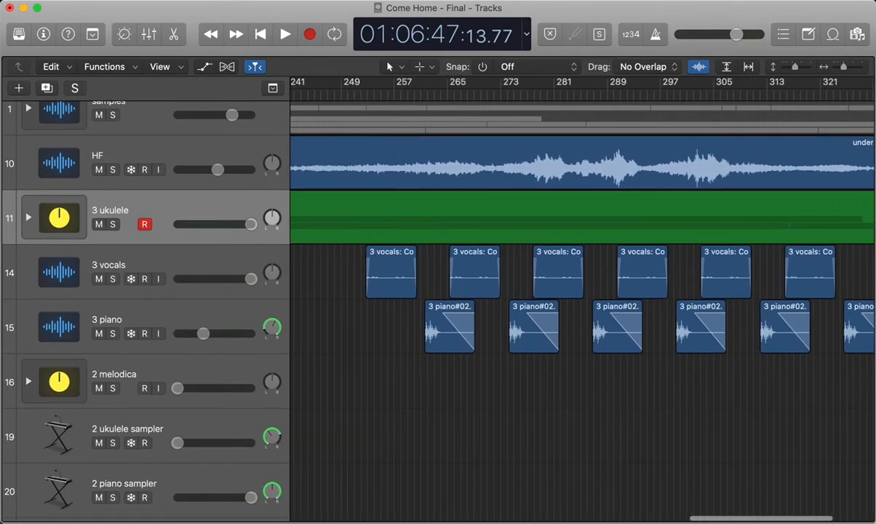
Move the track selection from 3 ukulele down to 3 piano and back up to 3 vocals.
{"action": "scroll", "coordinate": [583, 291], "scroll_direction": "right", "scroll_amount": 2}
{"action": "scroll", "coordinate": [582, 292], "scroll_direction": "right", "scroll_amount": 2}
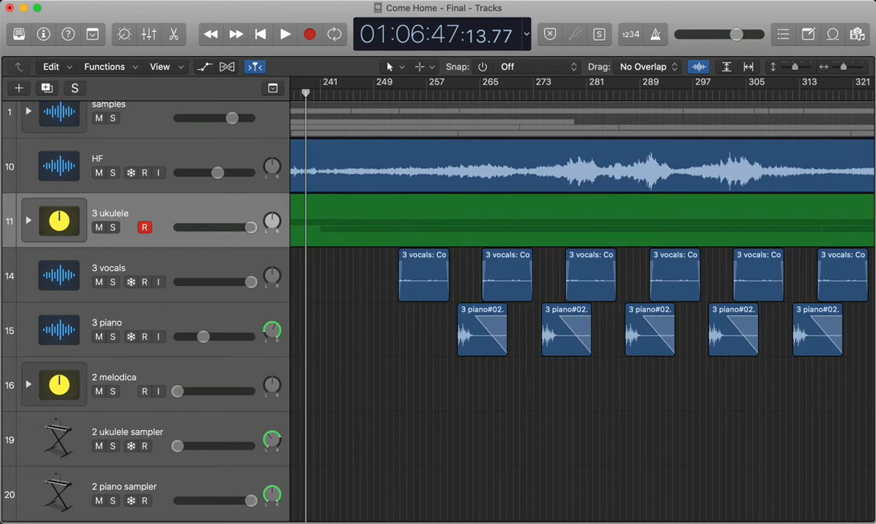
{"action": "key", "text": "Down"}
{"action": "key", "text": "Down"}
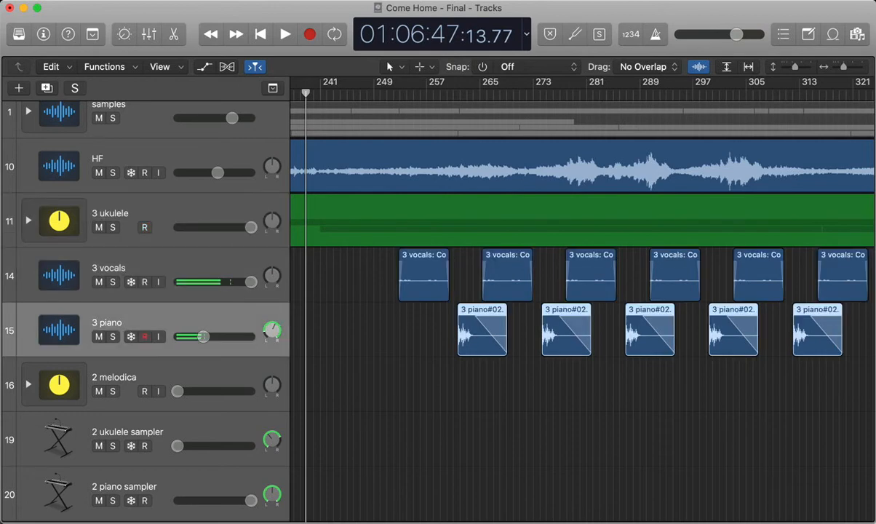
{"action": "key", "text": "Up"}
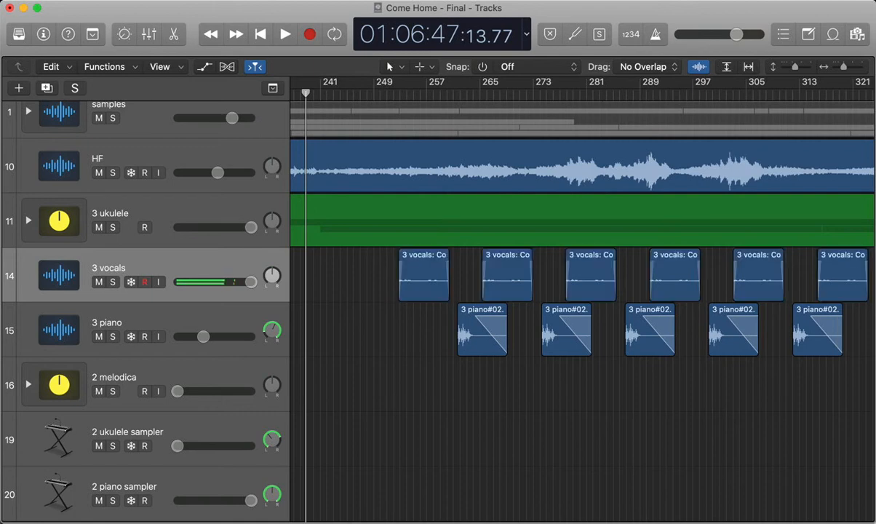
Place the playhead at about 01:07:03 and examine the third section's ukulele, vocals and piano loops through to their end.
{"action": "scroll", "coordinate": [583, 305], "scroll_direction": "right", "scroll_amount": 3}
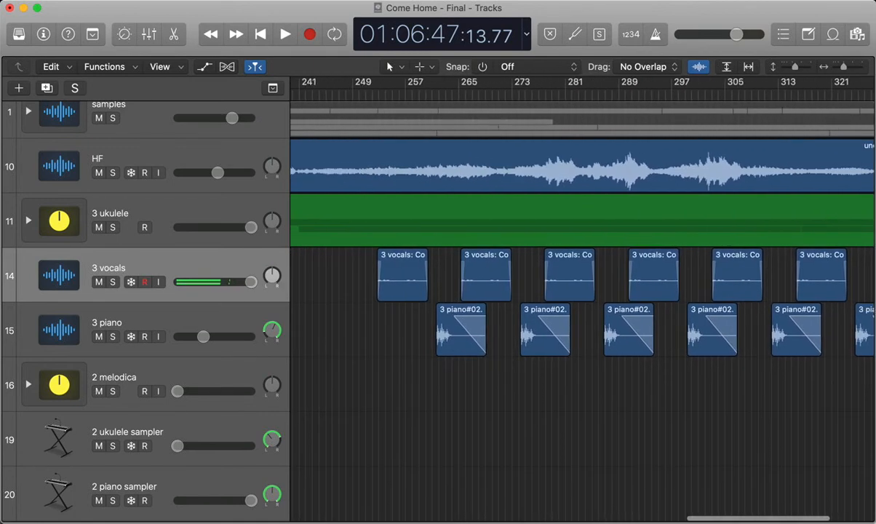
{"action": "scroll", "coordinate": [582, 305], "scroll_direction": "left", "scroll_amount": 2}
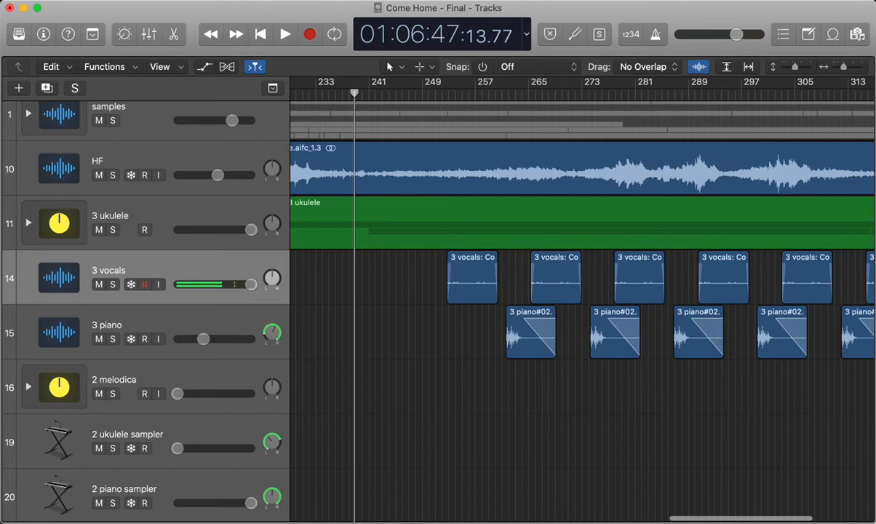
{"action": "left_click", "coordinate": [416, 93]}
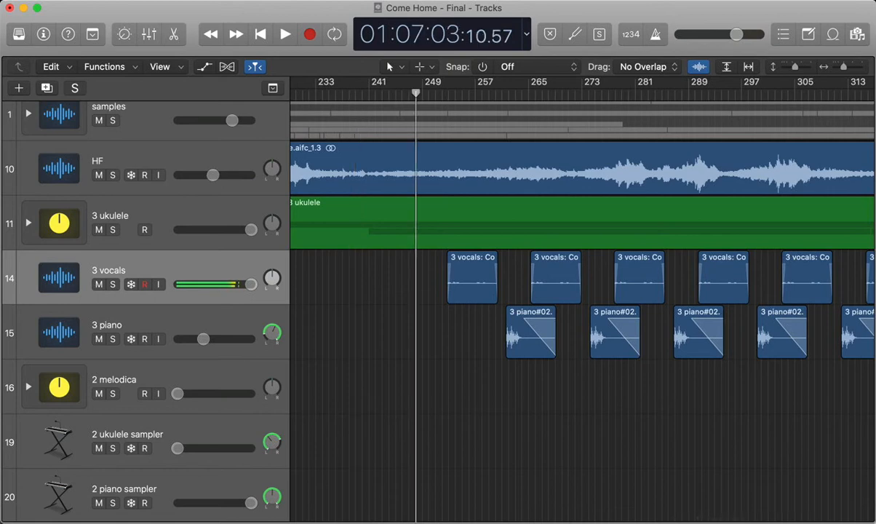
{"action": "scroll", "coordinate": [583, 306], "scroll_direction": "right", "scroll_amount": 5}
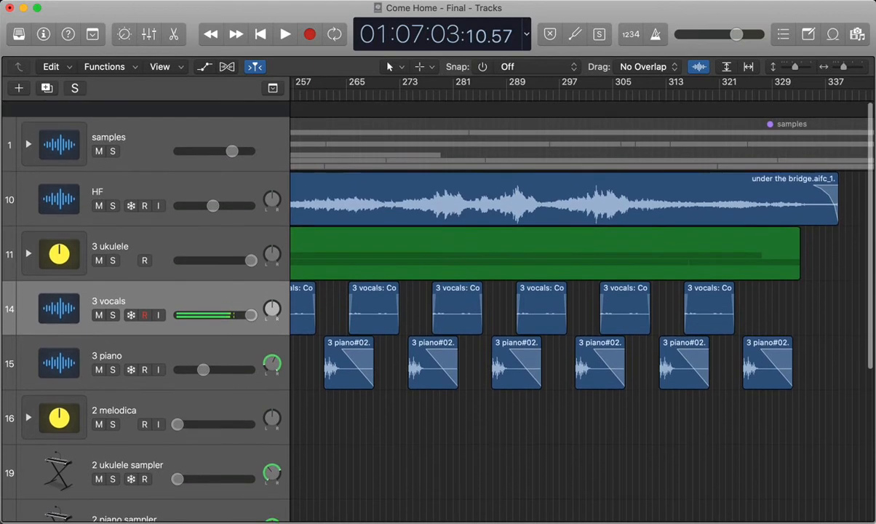
{"action": "scroll", "coordinate": [582, 306], "scroll_direction": "left", "scroll_amount": 3}
{"action": "scroll", "coordinate": [582, 306], "scroll_direction": "right", "scroll_amount": 2}
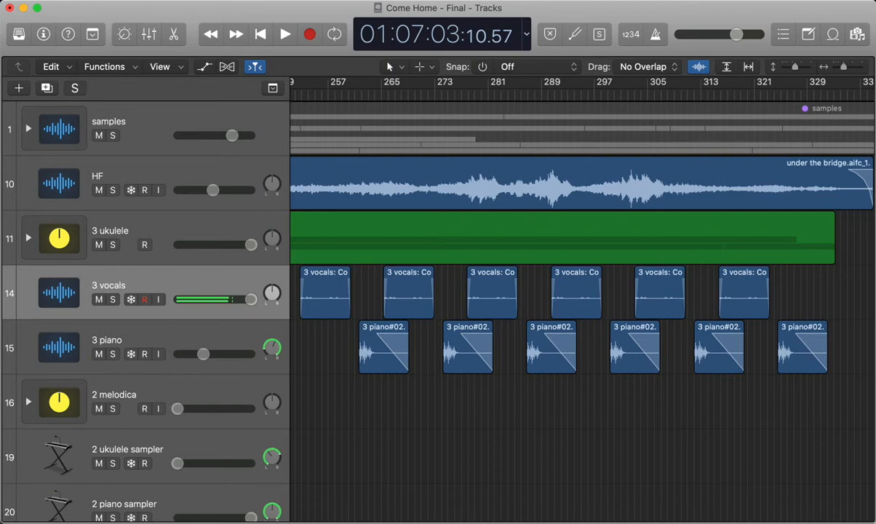
{"action": "scroll", "coordinate": [582, 306], "scroll_direction": "left", "scroll_amount": 3}
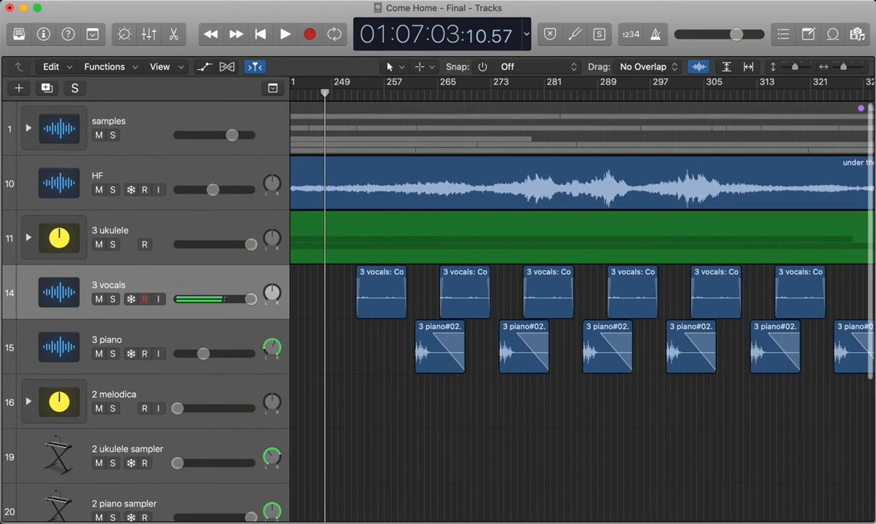
{"action": "scroll", "coordinate": [582, 305], "scroll_direction": "left", "scroll_amount": 5}
{"action": "scroll", "coordinate": [582, 305], "scroll_direction": "right", "scroll_amount": 3}
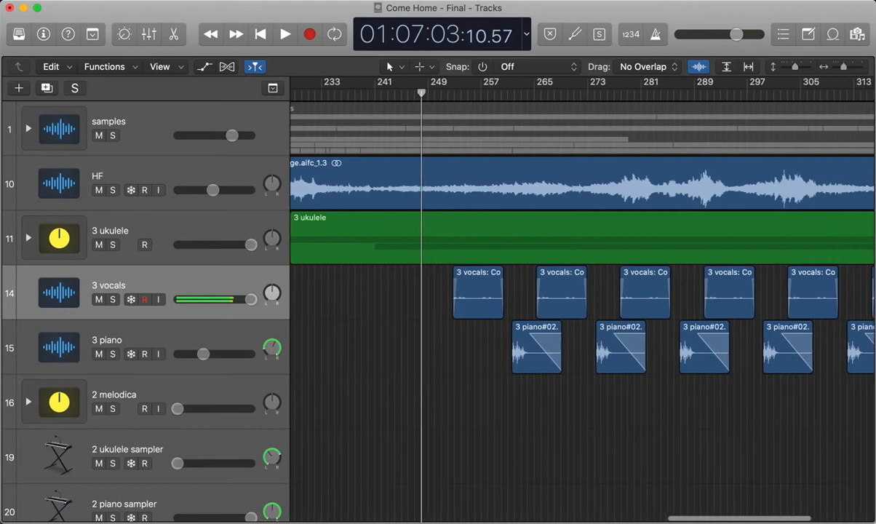
Select the 3 ukulele region, expand its track stack into samplers a and b, and set the playhead at about 01:06:50.
{"action": "left_click", "coordinate": [510, 239]}
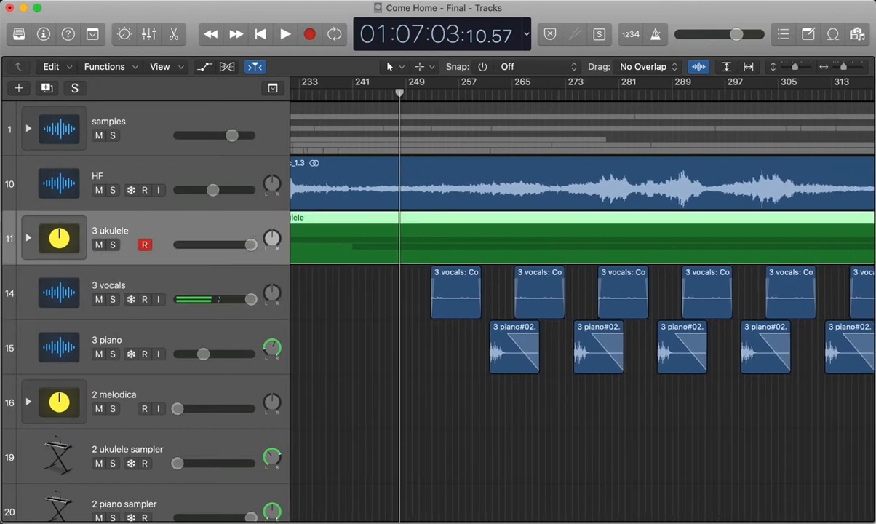
{"action": "left_click", "coordinate": [29, 238]}
{"action": "scroll", "coordinate": [582, 306], "scroll_direction": "left", "scroll_amount": 3}
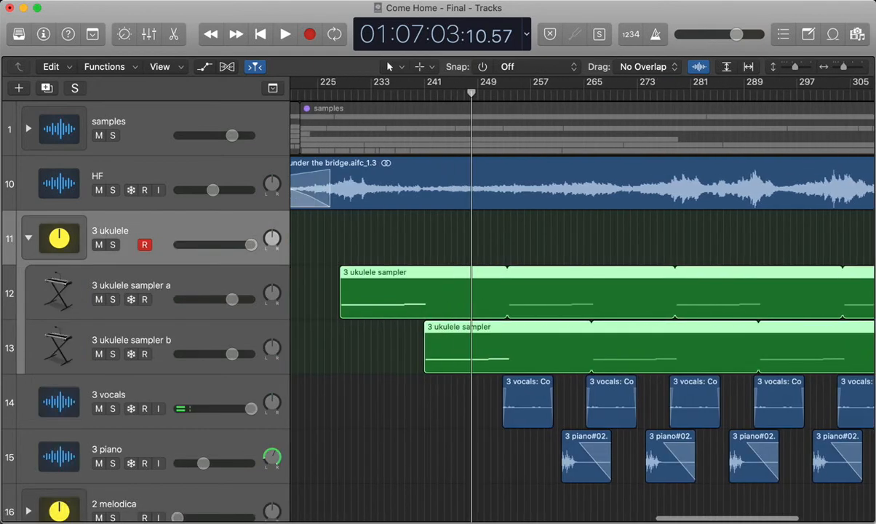
{"action": "left_click", "coordinate": [427, 94]}
{"action": "key", "text": "comma"}
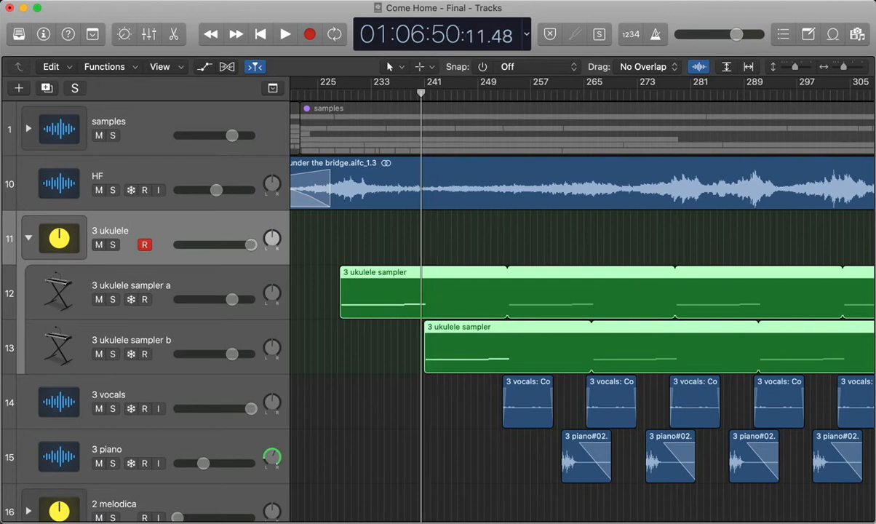
Show the 3 ukulele sampler notes in the Piano Roll, then solo and play them from about 01:06:30 to 01:06:41.
{"action": "key", "text": "x"}
{"action": "key", "text": "x"}
{"action": "key", "text": "p"}
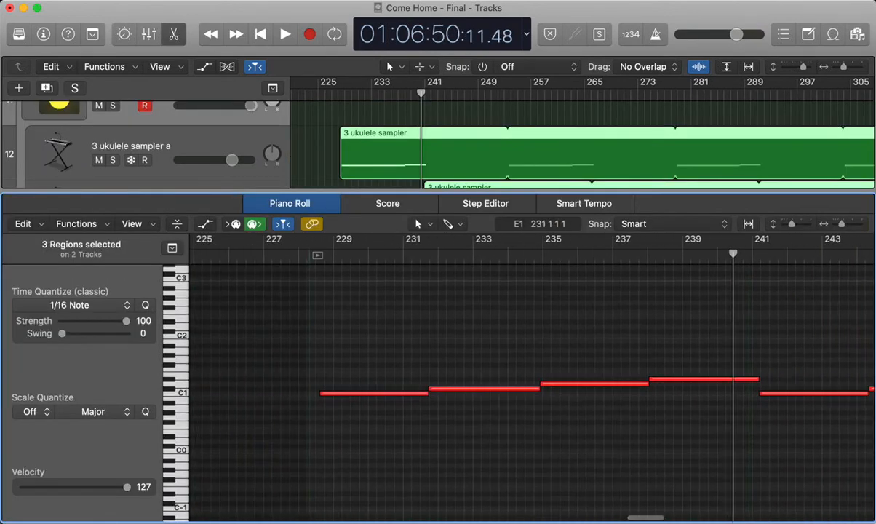
{"action": "left_click", "coordinate": [318, 256]}
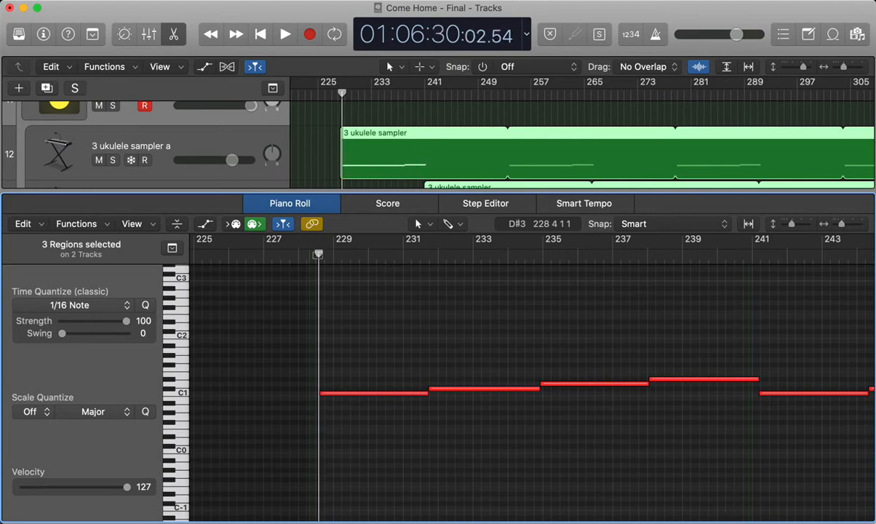
{"action": "key", "text": "s"}
{"action": "key", "text": "space"}
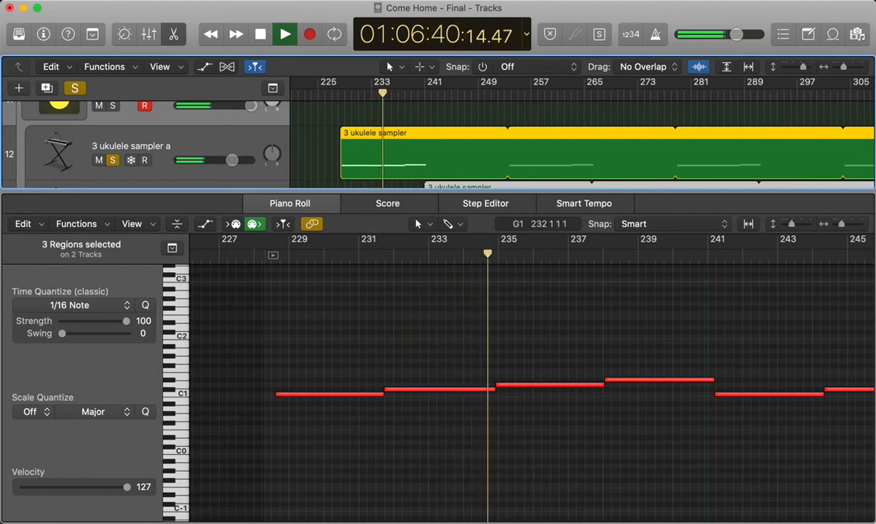
{"action": "key", "text": "space"}
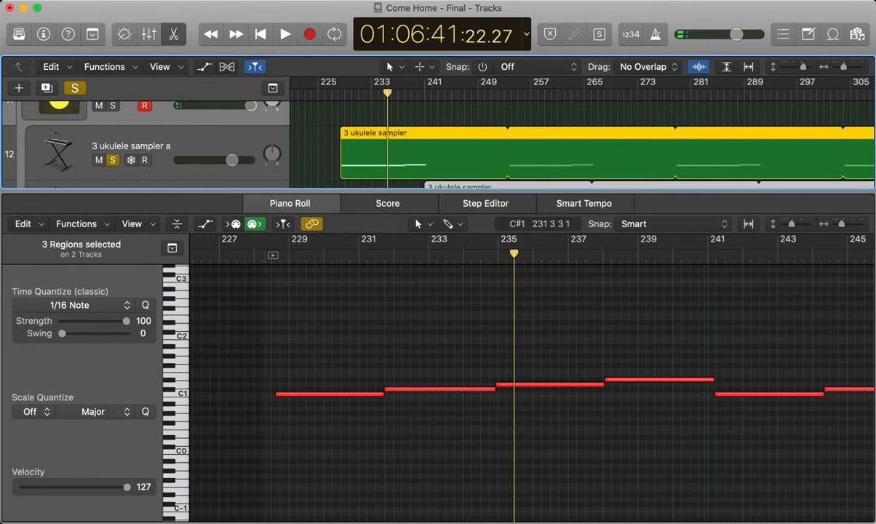
{"action": "key", "text": "e"}
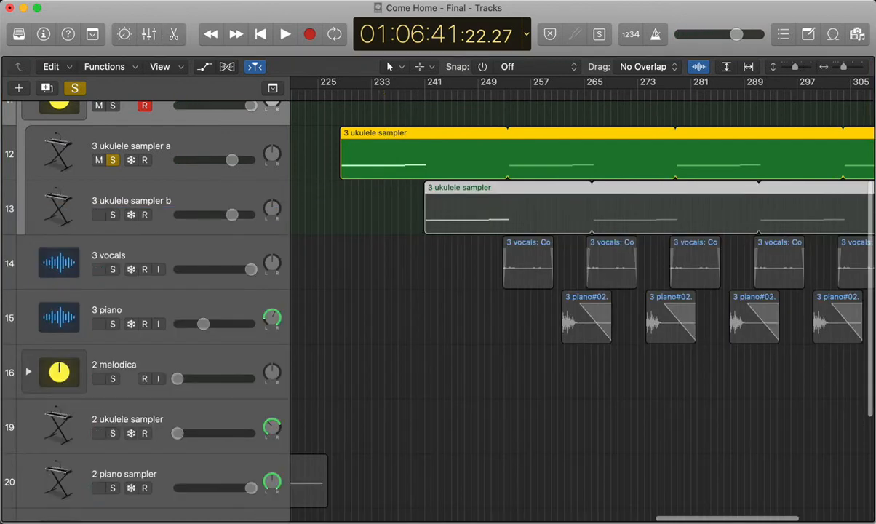
Open only the 3 ukulele sampler a region in the Piano Roll and audition its third note, D1.
{"action": "scroll", "coordinate": [582, 311], "scroll_direction": "up", "scroll_amount": 5}
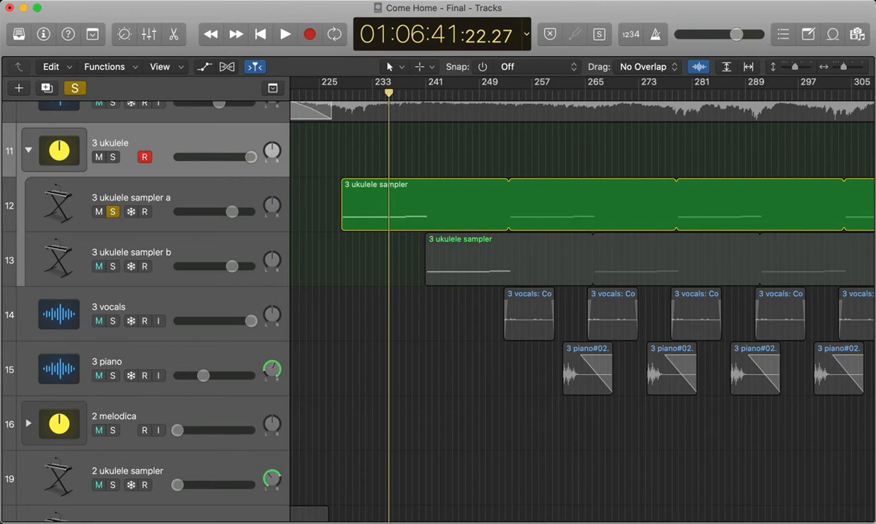
{"action": "key", "text": "x"}
{"action": "key", "text": "x"}
{"action": "double_click", "coordinate": [391, 205]}
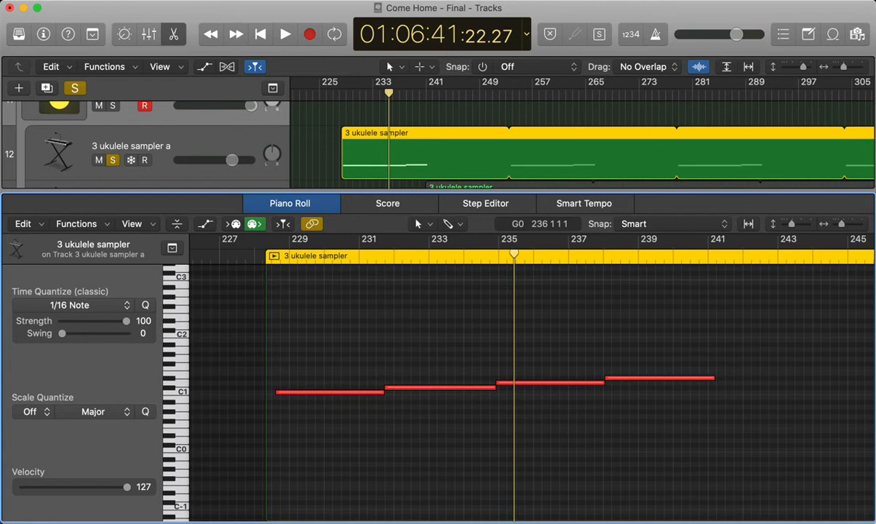
{"action": "left_click", "coordinate": [539, 382]}
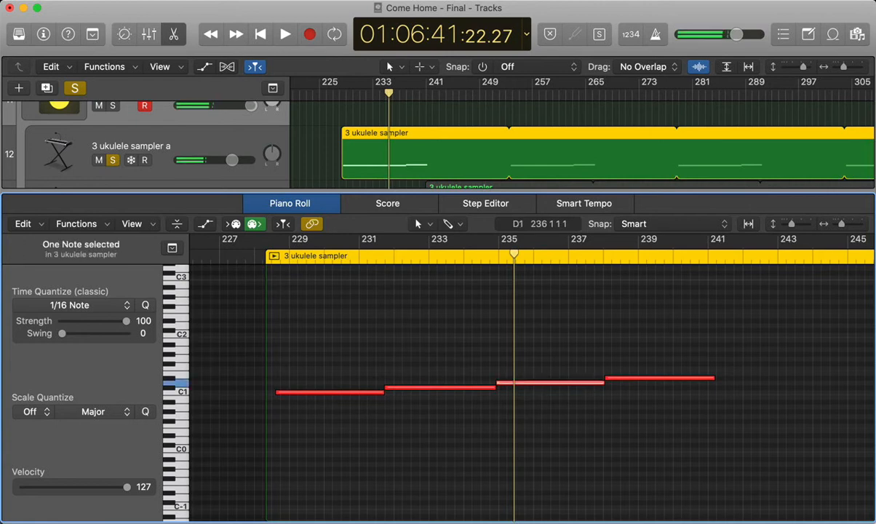
{"action": "left_click", "coordinate": [539, 354]}
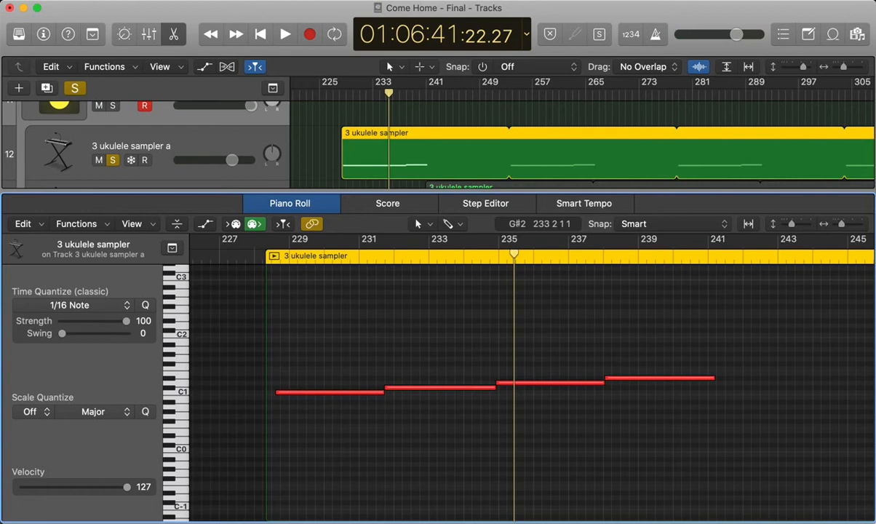
Play the soloed 3 ukulele sampler a notes on to about 01:06:48, then close the Piano Roll.
{"action": "key", "text": "space"}
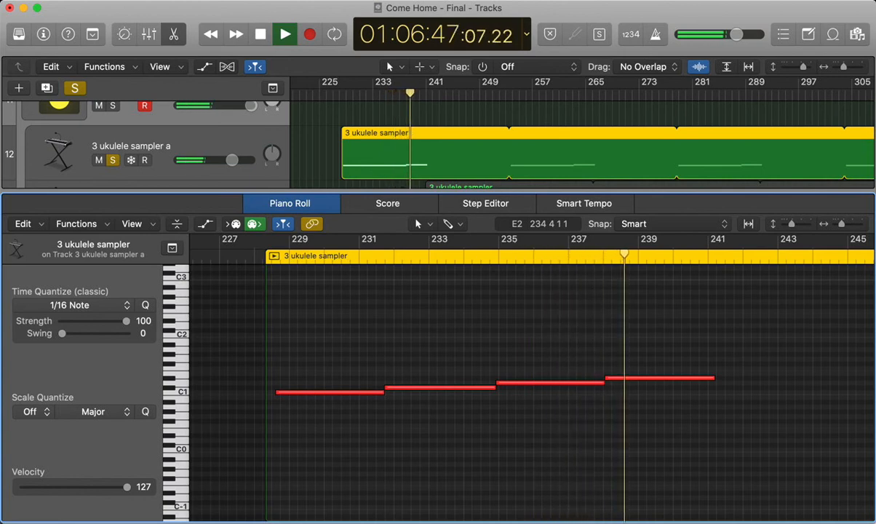
{"action": "key", "text": "space"}
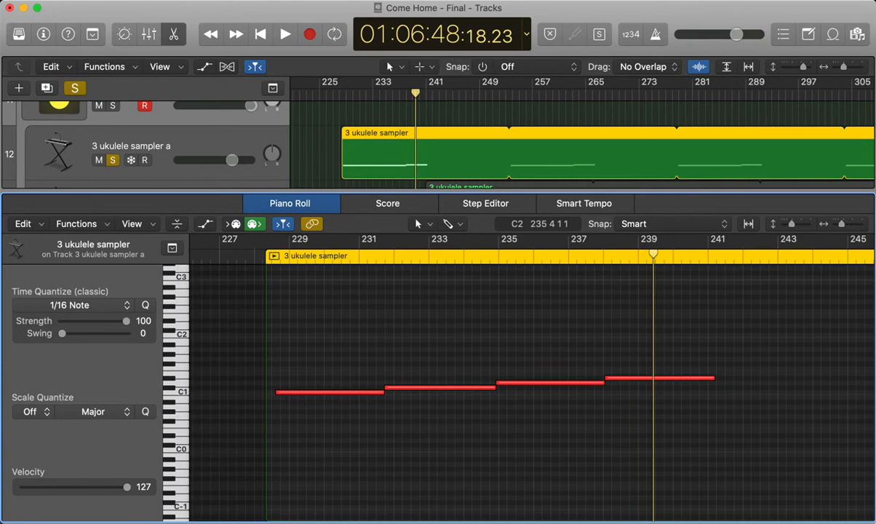
{"action": "key", "text": "x"}
{"action": "key", "text": "x"}
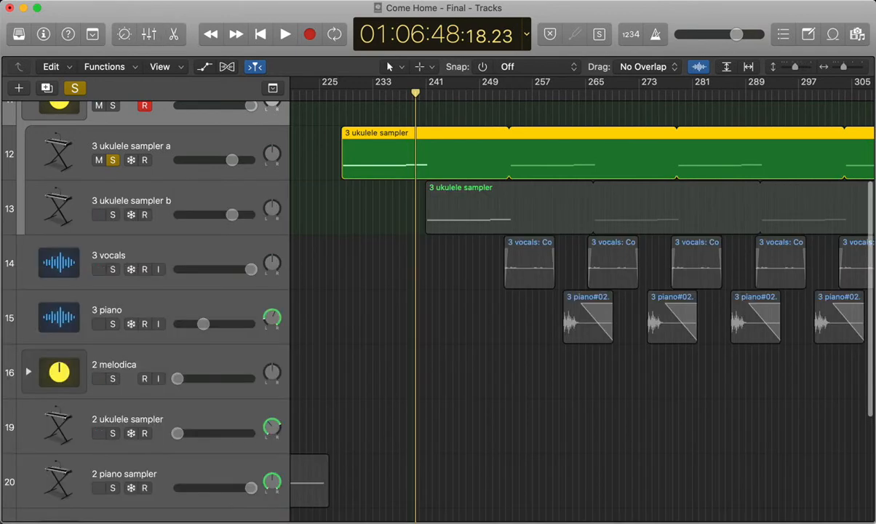
Inspect the zones of the ukulele 3 instrument in the EXS24 Instrument Editor for the 3 ukulele sampler a track.
{"action": "left_click", "coordinate": [465, 193]}
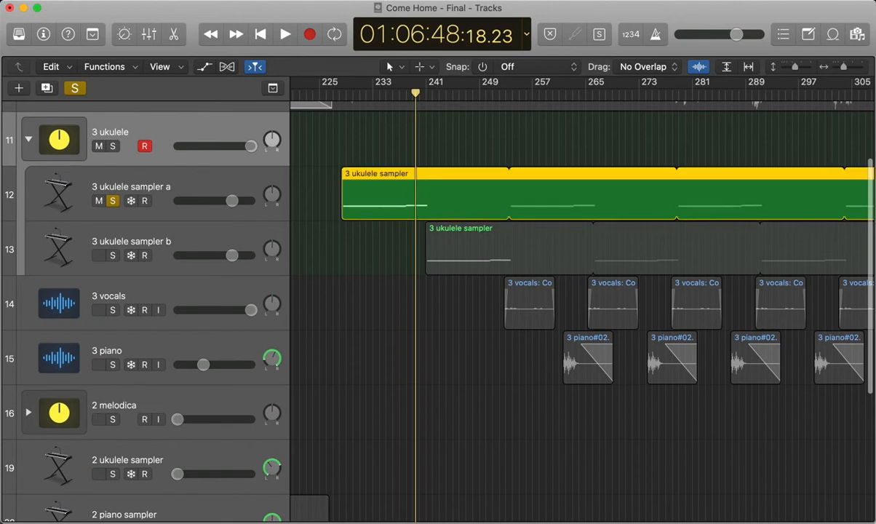
{"action": "key", "text": "x"}
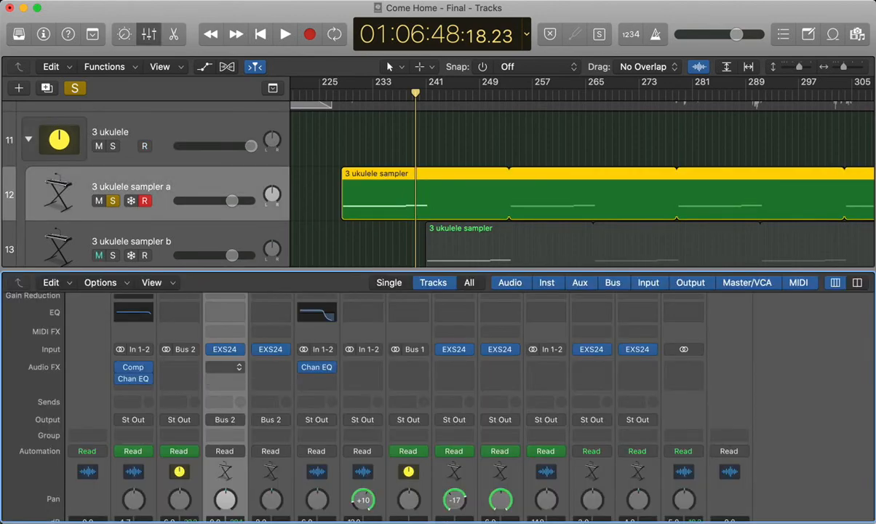
{"action": "left_click", "coordinate": [226, 350]}
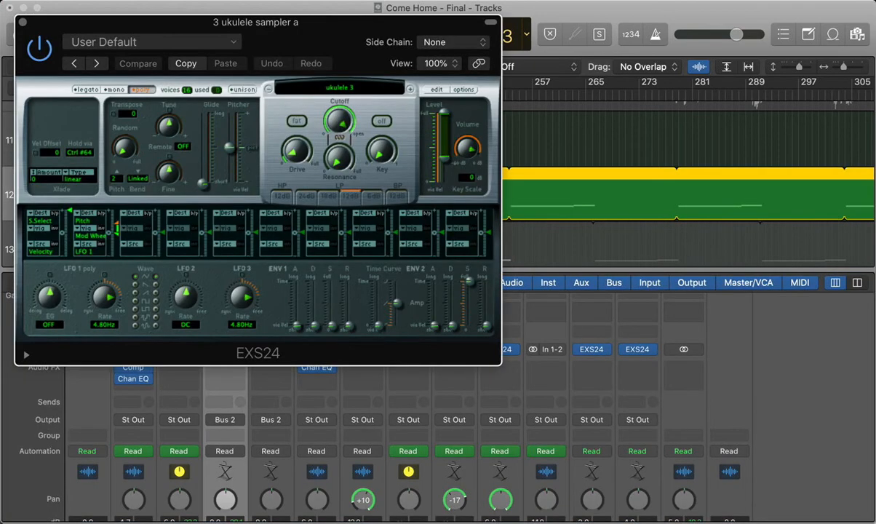
{"action": "left_click", "coordinate": [437, 90]}
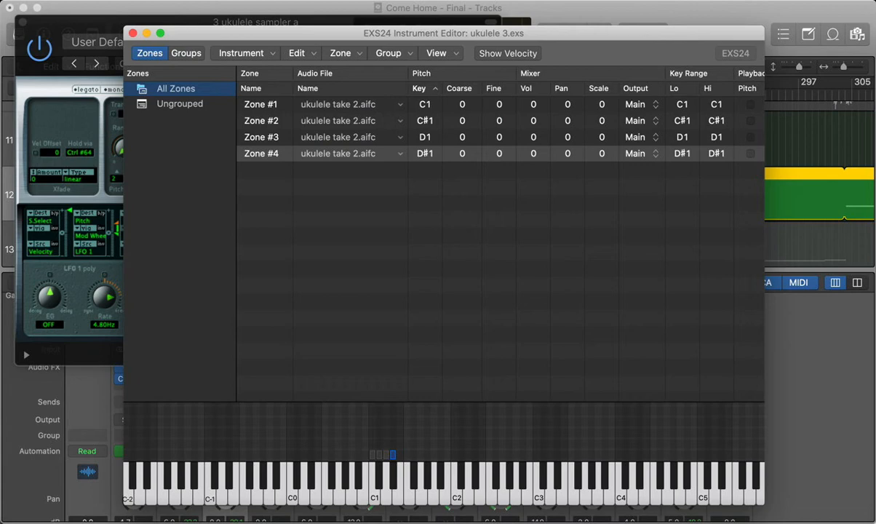
{"action": "left_click", "coordinate": [133, 33]}
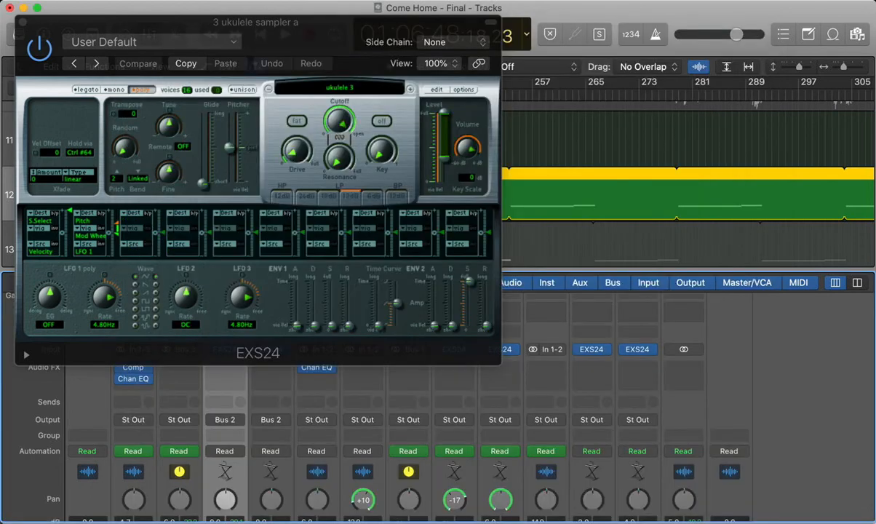
{"action": "left_click", "coordinate": [21, 21]}
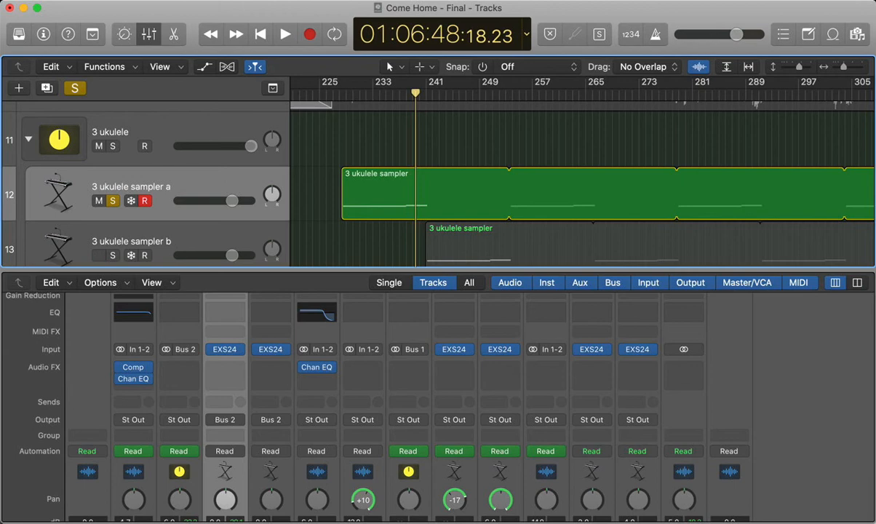
{"action": "key", "text": "x"}
Clear the ukulele solo, solo the 3 vocals track and play its first loop to about 01:07:24.
{"action": "key", "text": "s"}
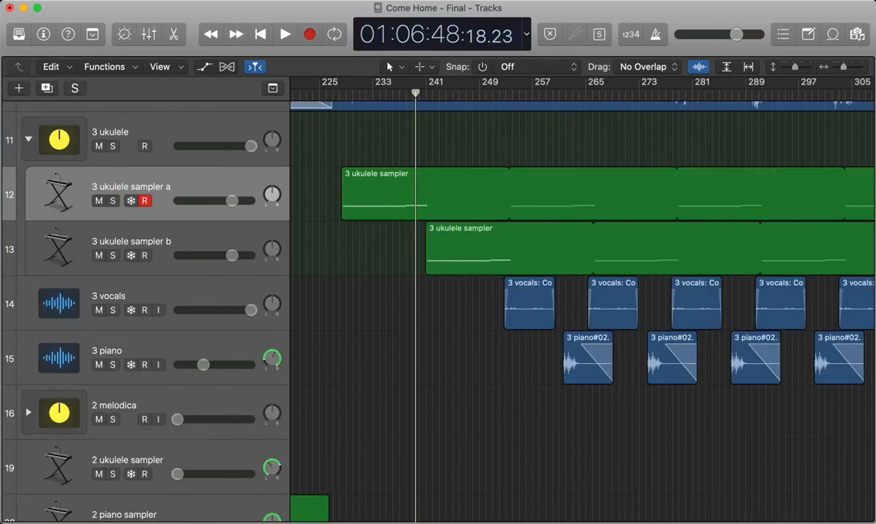
{"action": "left_click", "coordinate": [112, 310]}
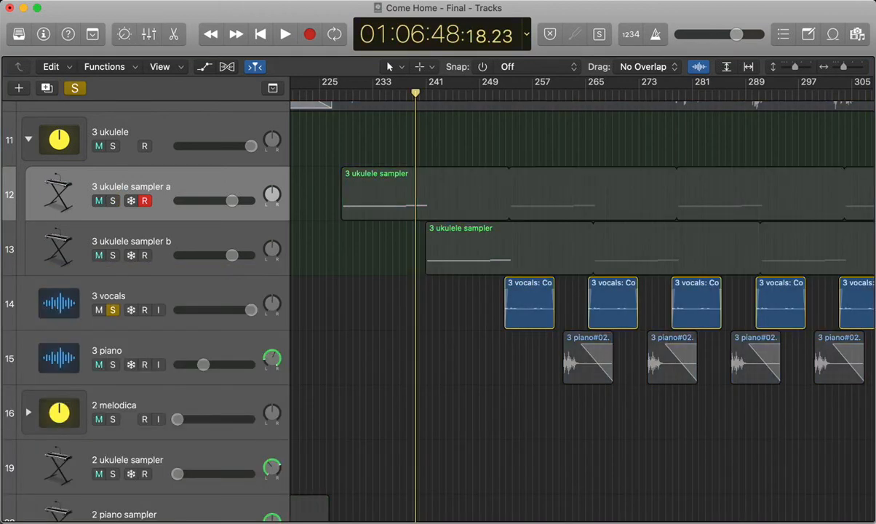
{"action": "left_click_drag", "start_coordinate": [498, 94], "coordinate": [506, 93]}
{"action": "key", "text": "space"}
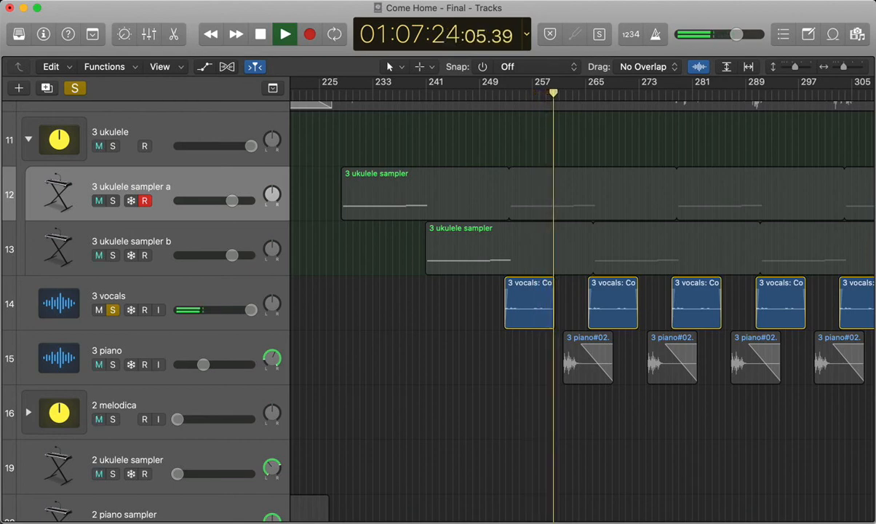
{"action": "key", "text": "space"}
Select the 3 vocals track and show its channel strip's EQ and audio effects in the mixer.
{"action": "left_click", "coordinate": [139, 296]}
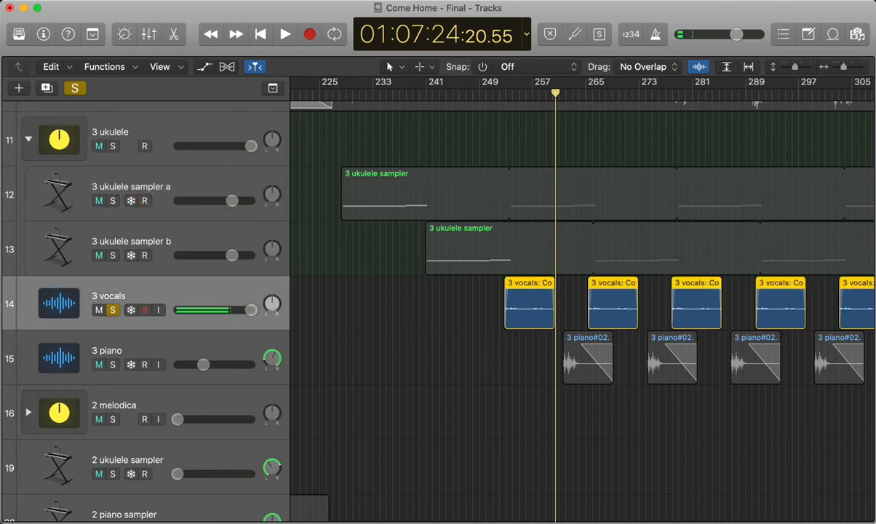
{"action": "scroll", "coordinate": [582, 299], "scroll_direction": "right", "scroll_amount": 3}
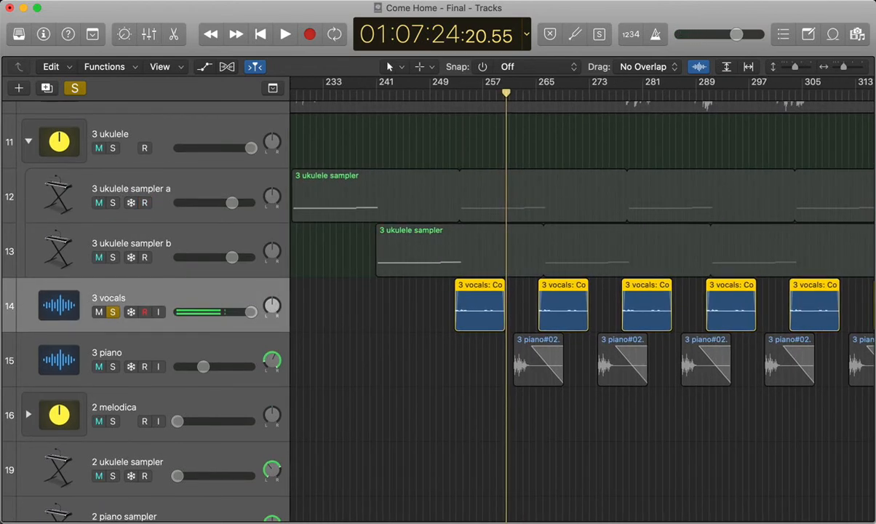
{"action": "key", "text": "x"}
{"action": "scroll", "coordinate": [582, 182], "scroll_direction": "down", "scroll_amount": 5}
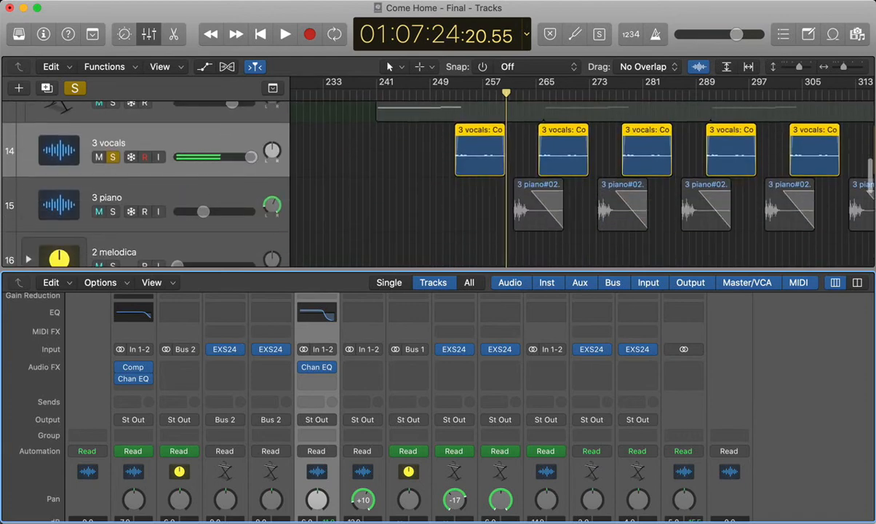
{"action": "scroll", "coordinate": [437, 400], "scroll_direction": "up", "scroll_amount": 3}
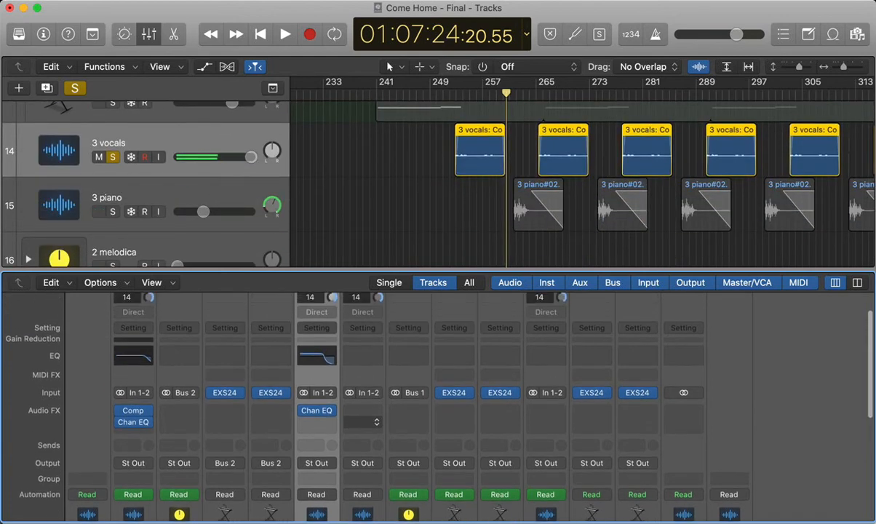
Move the playhead to about 01:07:10 and open the Channel EQ of the 3 vocals track, placing its window below the vocal regions.
{"action": "scroll", "coordinate": [437, 400], "scroll_direction": "up", "scroll_amount": 2}
{"action": "scroll", "coordinate": [437, 400], "scroll_direction": "down", "scroll_amount": 4}
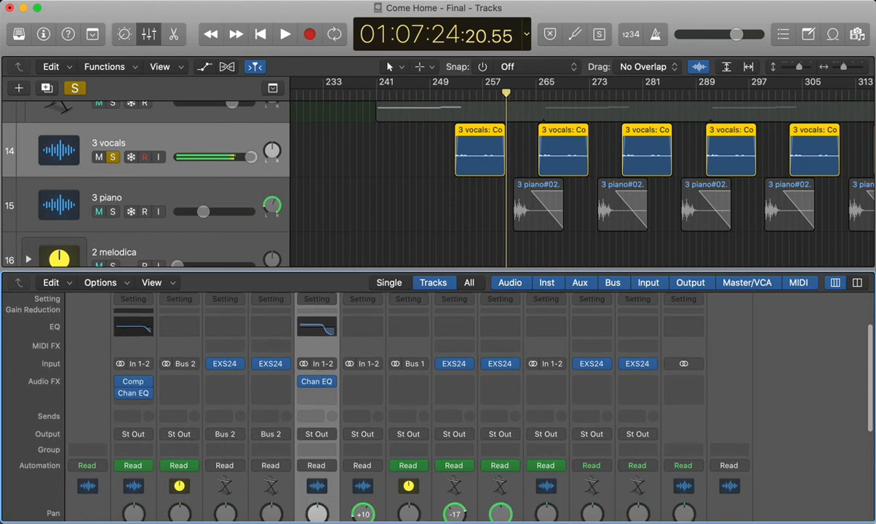
{"action": "left_click_drag", "start_coordinate": [506, 93], "coordinate": [450, 93]}
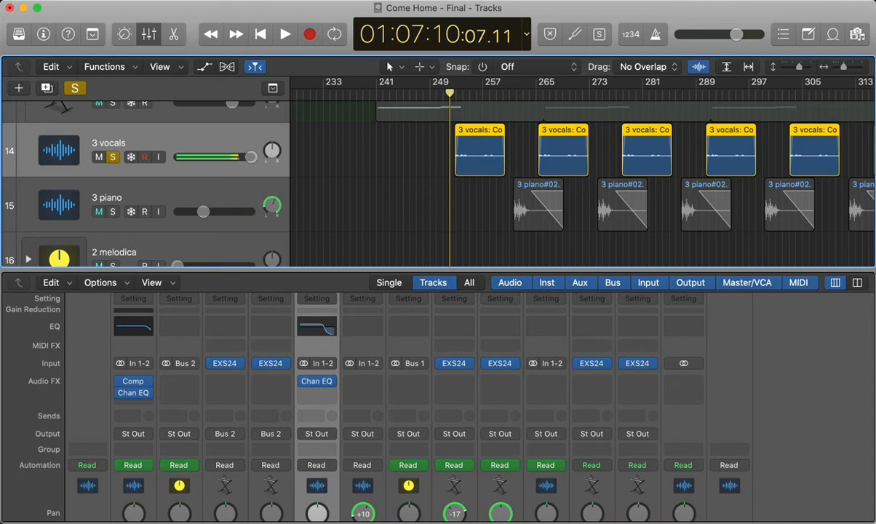
{"action": "left_click", "coordinate": [317, 381]}
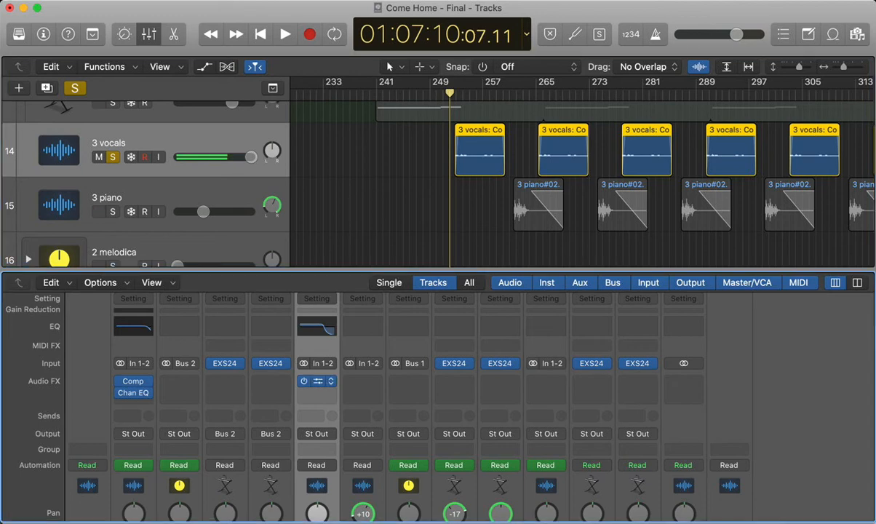
{"action": "left_click", "coordinate": [317, 380]}
{"action": "left_click_drag", "start_coordinate": [342, 21], "coordinate": [392, 180]}
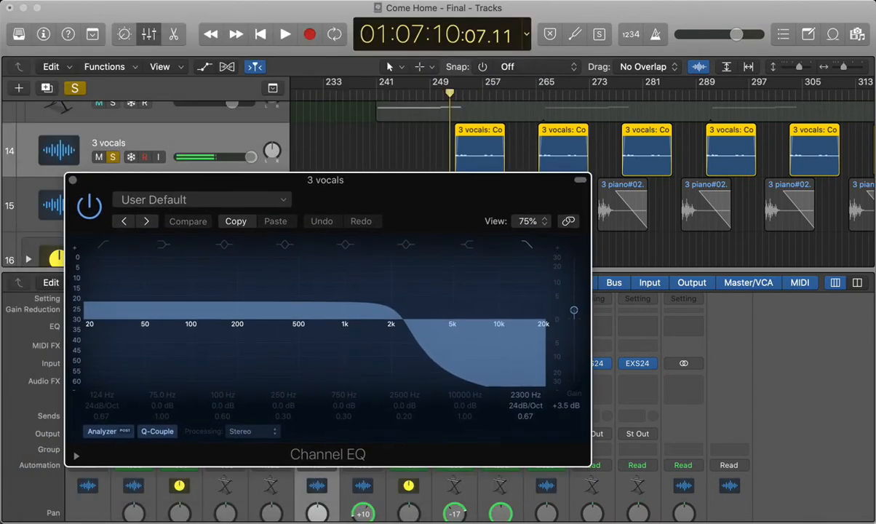
{"action": "left_click_drag", "start_coordinate": [392, 180], "coordinate": [393, 190]}
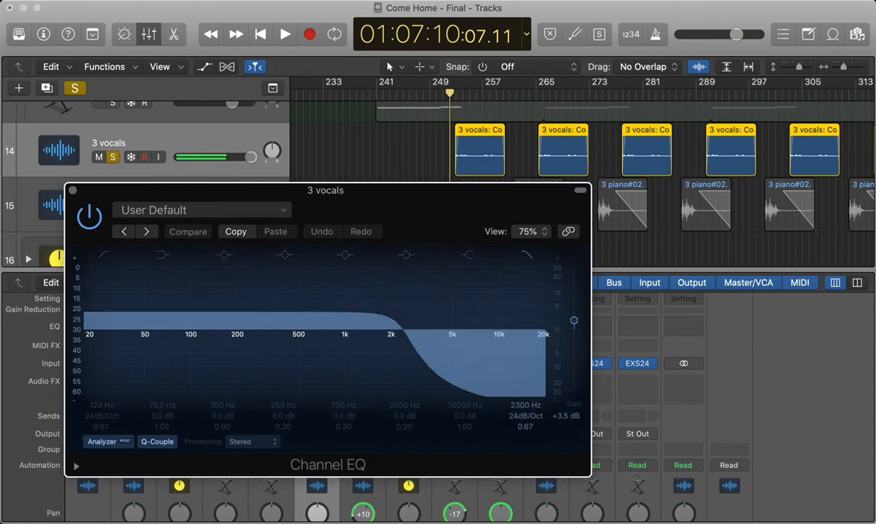
Play the soloed first vocal loop while switching the Channel EQ off and on to compare, stop at about 01:07:24 and close the EQ.
{"action": "key", "text": "space"}
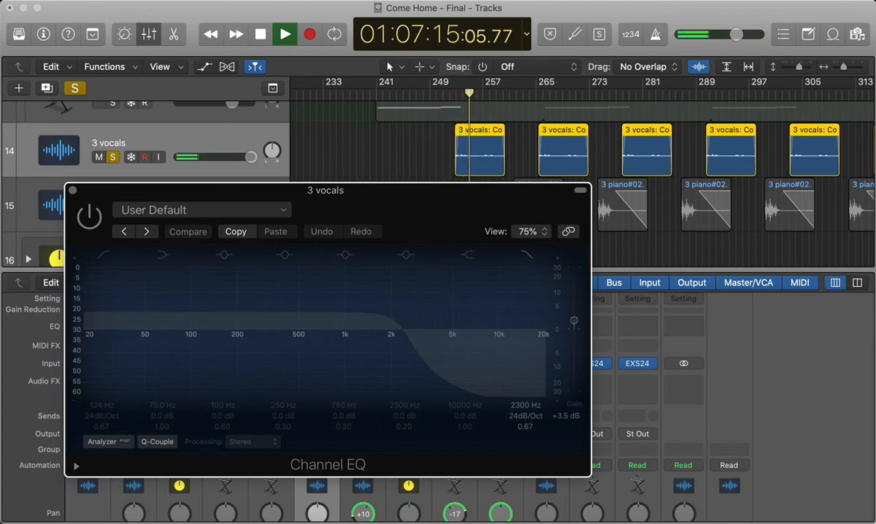
{"action": "left_click", "coordinate": [90, 217]}
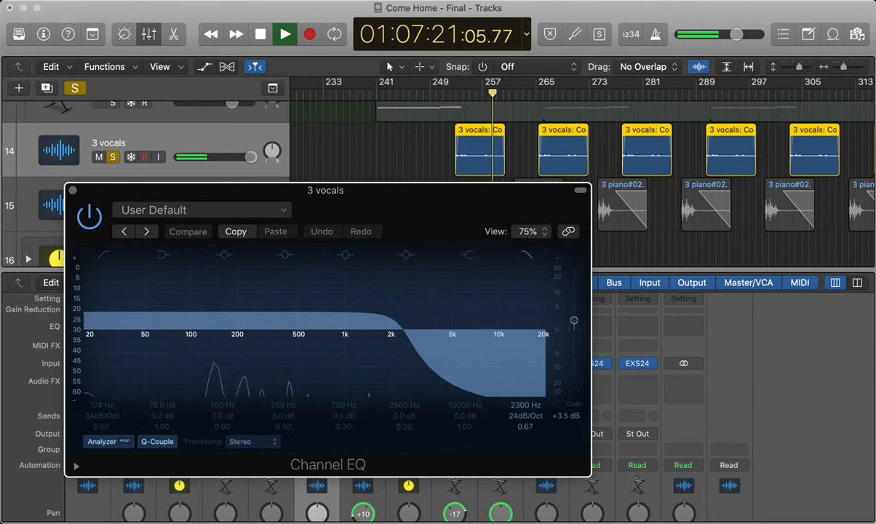
{"action": "left_click", "coordinate": [89, 217]}
{"action": "left_click", "coordinate": [90, 217]}
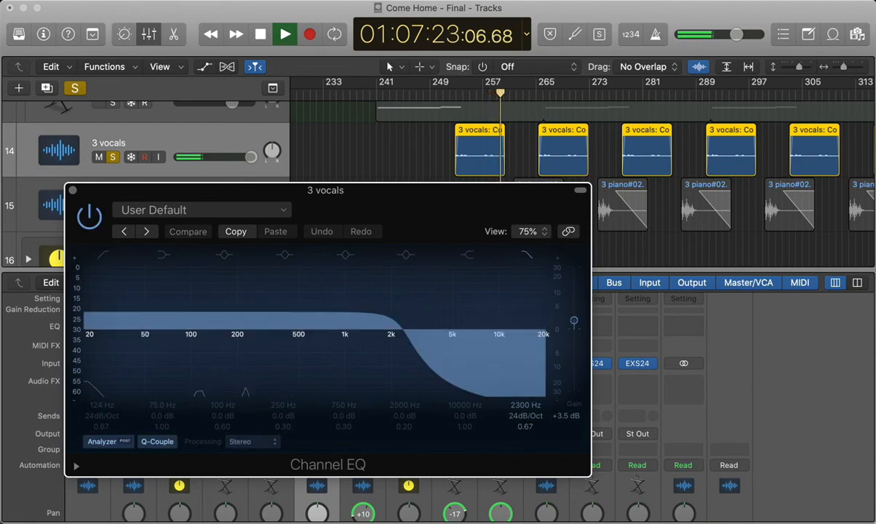
{"action": "key", "text": "space"}
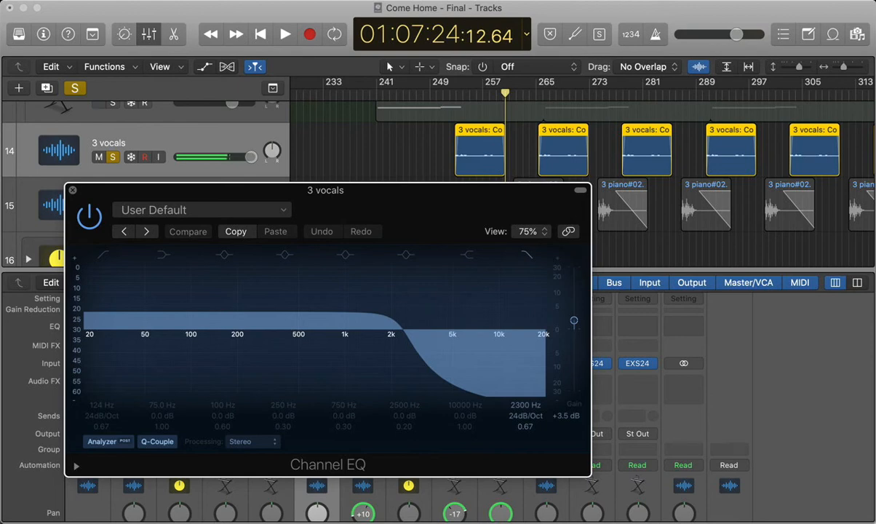
{"action": "key", "text": "super+w"}
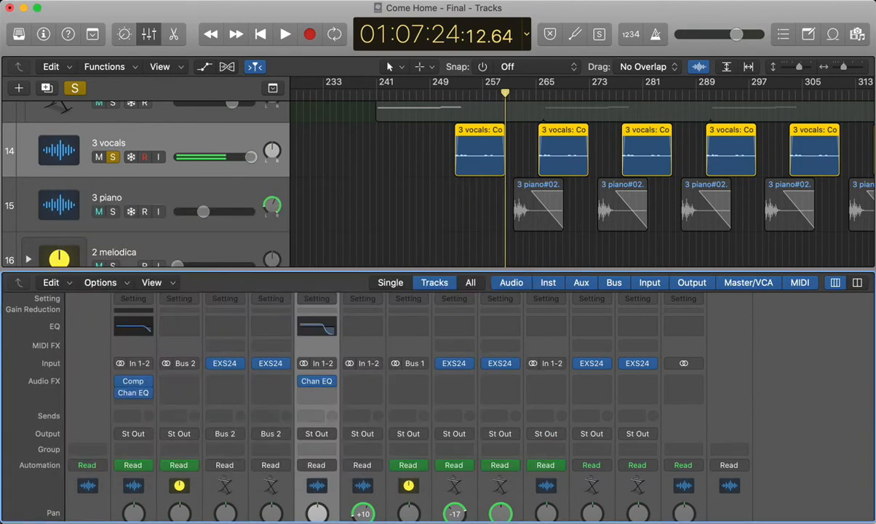
Deselect the vocal regions, hide the mixer and clear the solo on the 3 vocals track.
{"action": "left_click", "coordinate": [407, 204]}
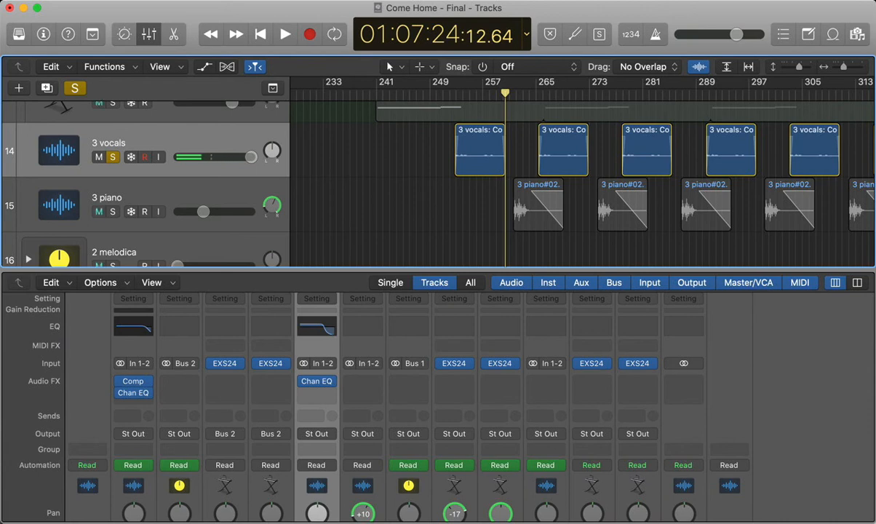
{"action": "key", "text": "x"}
{"action": "key", "text": "s"}
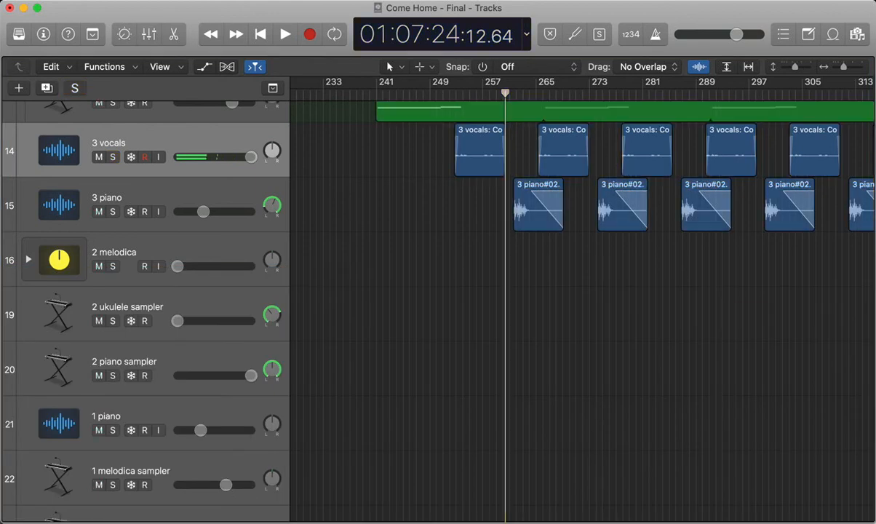
Solo the 3 piano track and play its first loop, then clear the solo and stop at about 01:07:35.
{"action": "left_click", "coordinate": [112, 212]}
{"action": "key", "text": "space"}
{"action": "scroll", "coordinate": [509, 292], "scroll_direction": "up", "scroll_amount": 5}
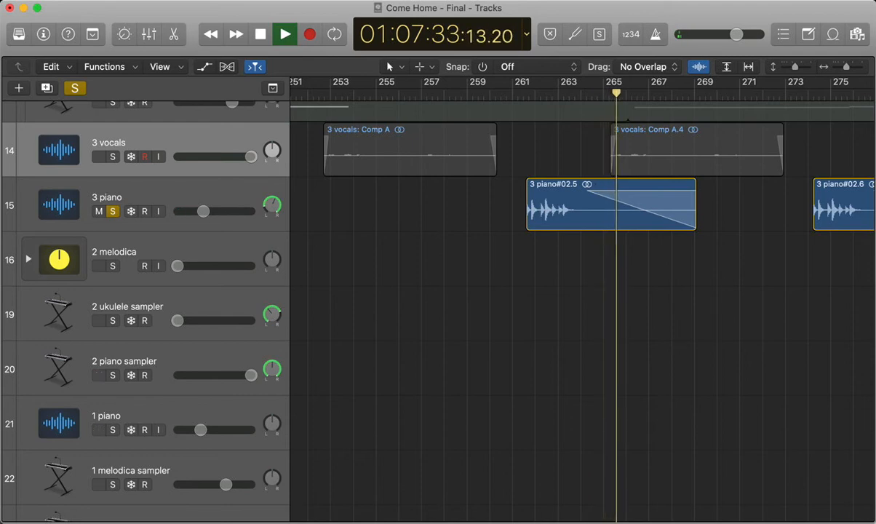
{"action": "left_click", "coordinate": [112, 211]}
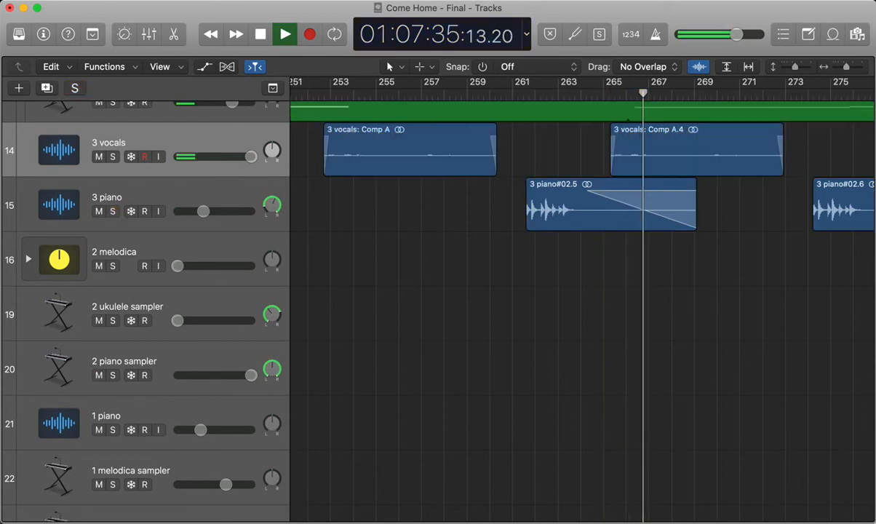
{"action": "key", "text": "space"}
Play the third section with all tracks unsoloed from about 01:07:35 to 01:07:40.
{"action": "key", "text": "super+Left"}
{"action": "key", "text": "super+Left"}
{"action": "key", "text": "super+Left"}
{"action": "key", "text": "super+Left"}
{"action": "scroll", "coordinate": [567, 292], "scroll_direction": "up", "scroll_amount": 3}
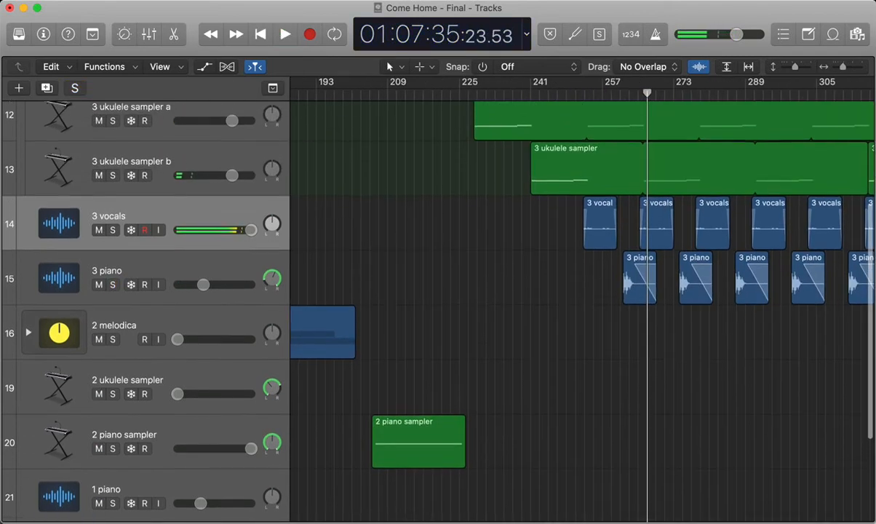
{"action": "scroll", "coordinate": [568, 291], "scroll_direction": "right", "scroll_amount": 5}
{"action": "scroll", "coordinate": [568, 291], "scroll_direction": "up", "scroll_amount": 2}
{"action": "key", "text": "space"}
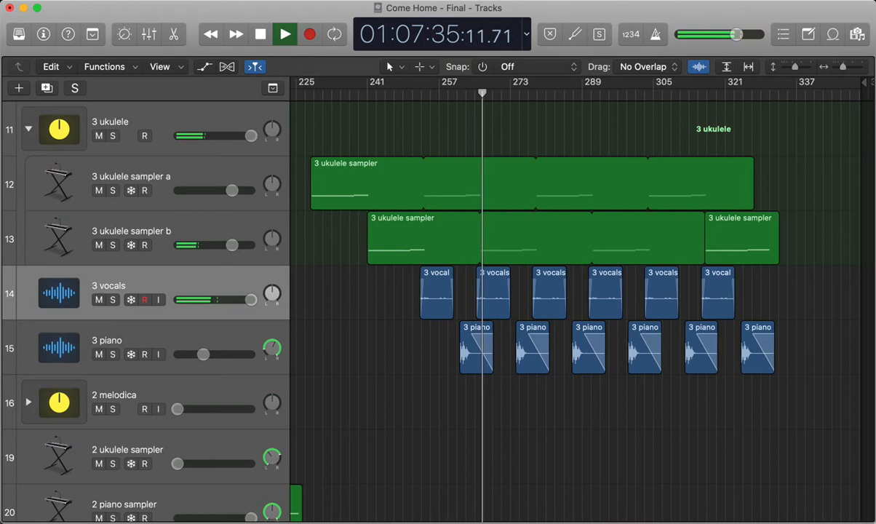
{"action": "scroll", "coordinate": [509, 291], "scroll_direction": "up", "scroll_amount": 3}
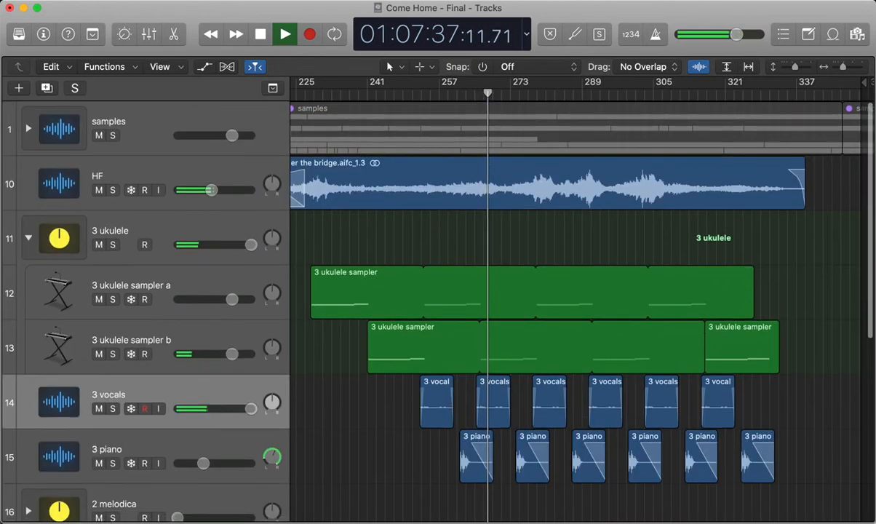
{"action": "scroll", "coordinate": [509, 291], "scroll_direction": "down", "scroll_amount": 4}
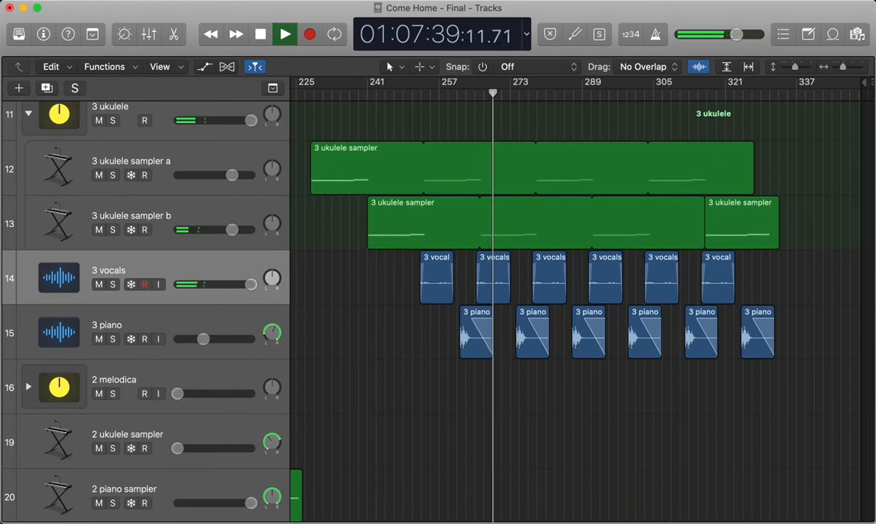
{"action": "key", "text": "space"}
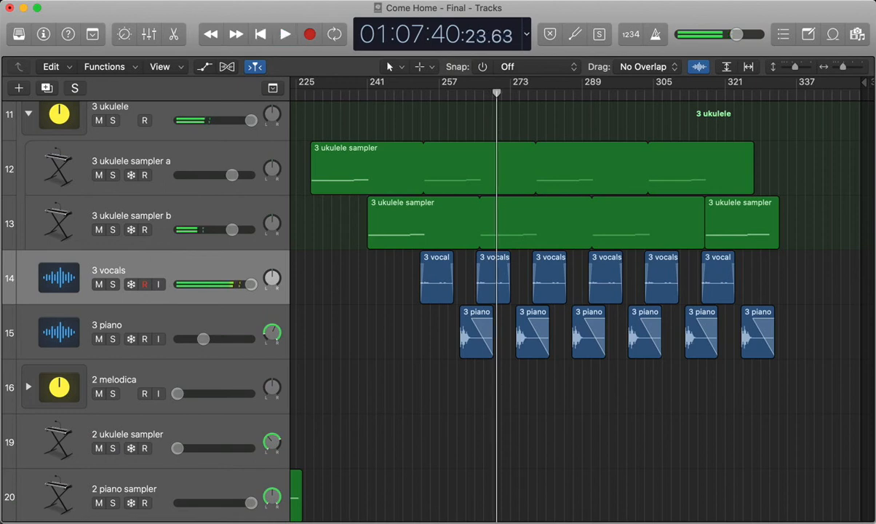
Examine the field recordings on the HF track and their crossfades from the song's start to the third section.
{"action": "scroll", "coordinate": [593, 412], "scroll_direction": "up", "scroll_amount": 4}
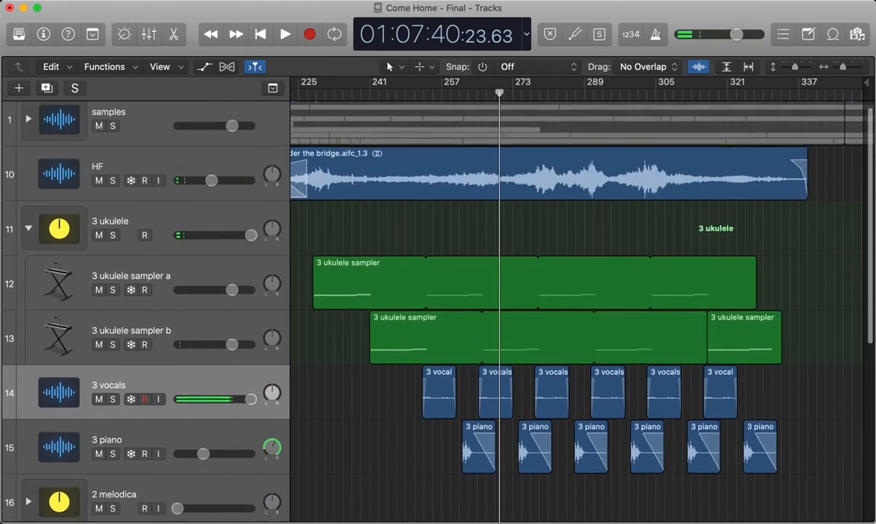
{"action": "scroll", "coordinate": [592, 412], "scroll_direction": "left", "scroll_amount": 5}
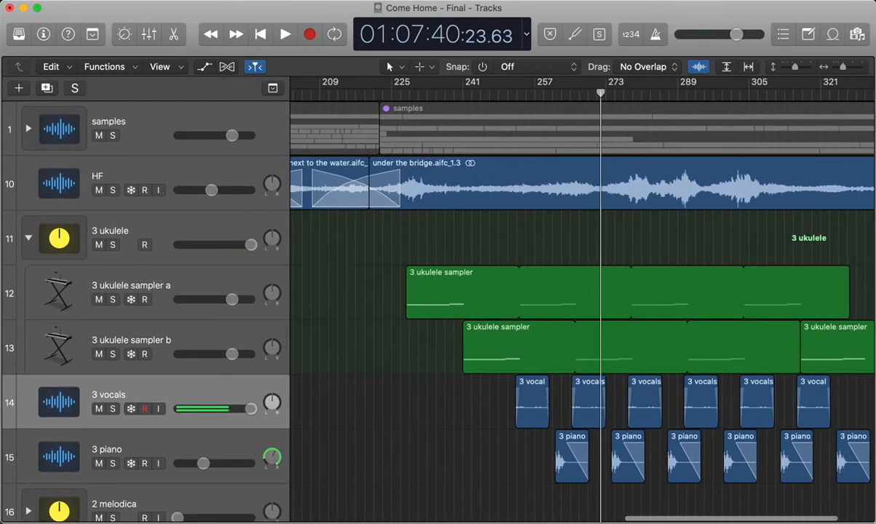
{"action": "scroll", "coordinate": [592, 412], "scroll_direction": "right", "scroll_amount": 5}
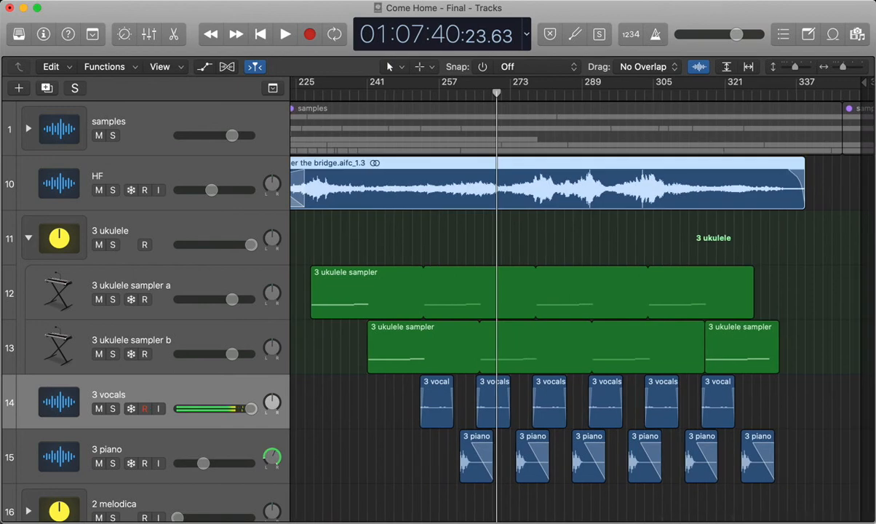
{"action": "scroll", "coordinate": [582, 306], "scroll_direction": "left", "scroll_amount": 10}
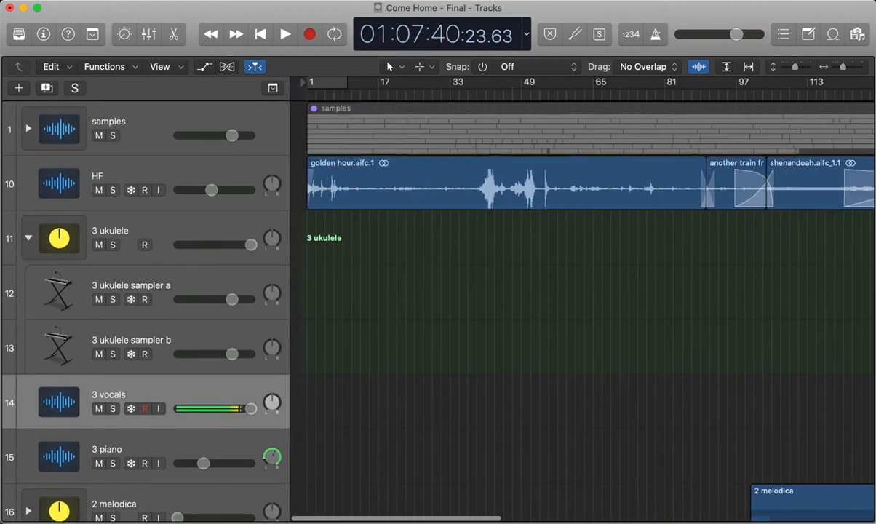
{"action": "scroll", "coordinate": [583, 306], "scroll_direction": "right", "scroll_amount": 3}
{"action": "scroll", "coordinate": [582, 306], "scroll_direction": "right", "scroll_amount": 5}
{"action": "scroll", "coordinate": [582, 306], "scroll_direction": "left", "scroll_amount": 3}
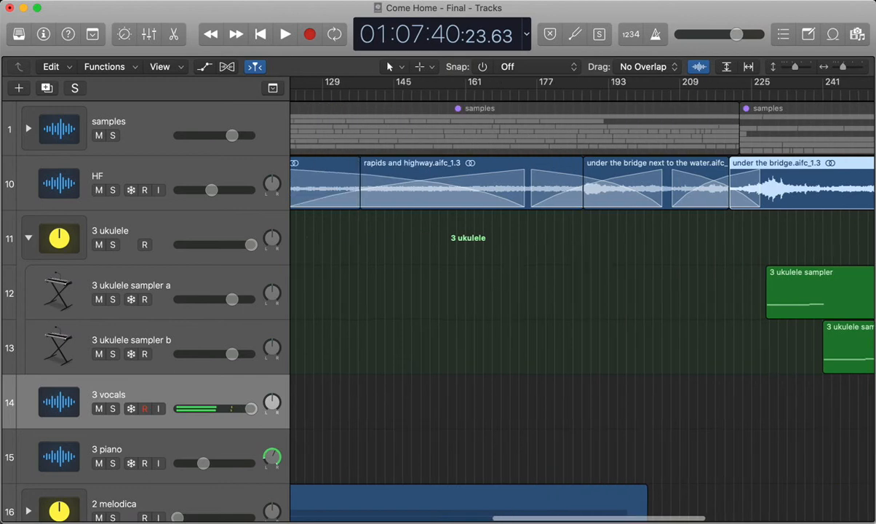
{"action": "scroll", "coordinate": [583, 305], "scroll_direction": "left", "scroll_amount": 1}
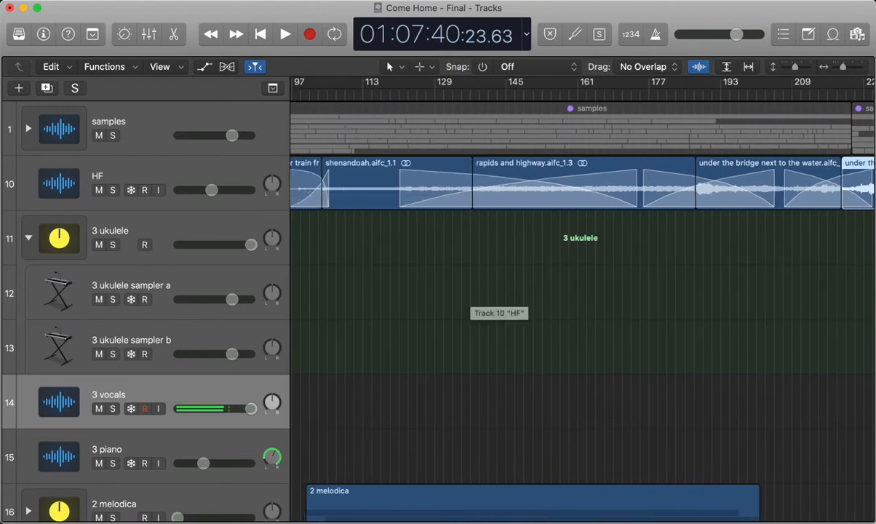
{"action": "scroll", "coordinate": [582, 305], "scroll_direction": "right", "scroll_amount": 6}
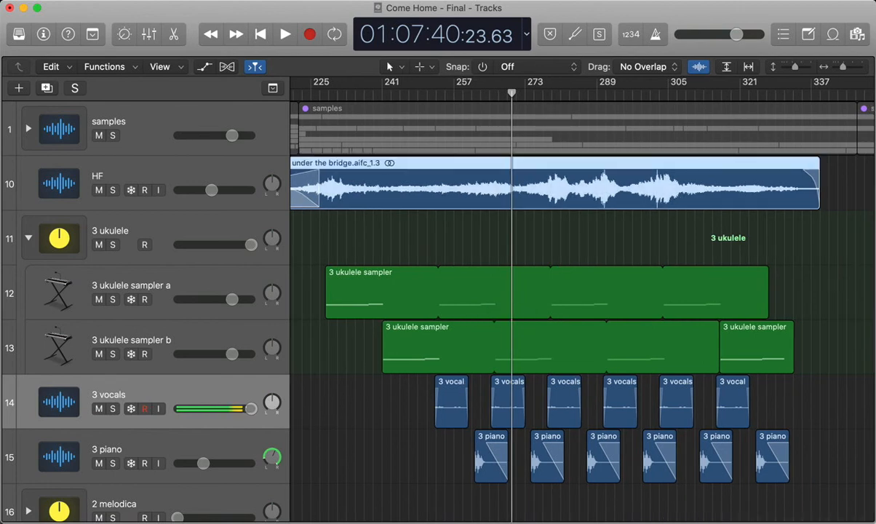
Select the HF track, show its channel strip in the mixer and open its Channel EQ below the HF region.
{"action": "key", "text": "x"}
{"action": "key", "text": "x"}
{"action": "left_click", "coordinate": [60, 183]}
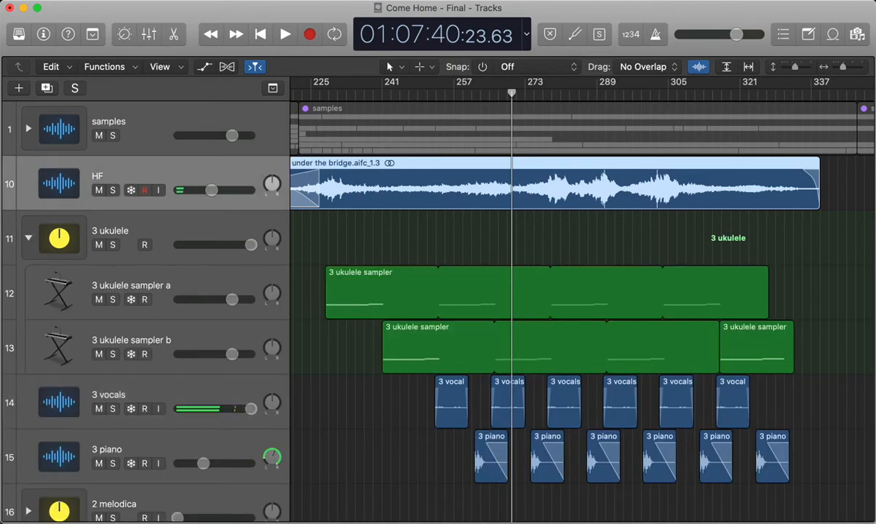
{"action": "key", "text": "x"}
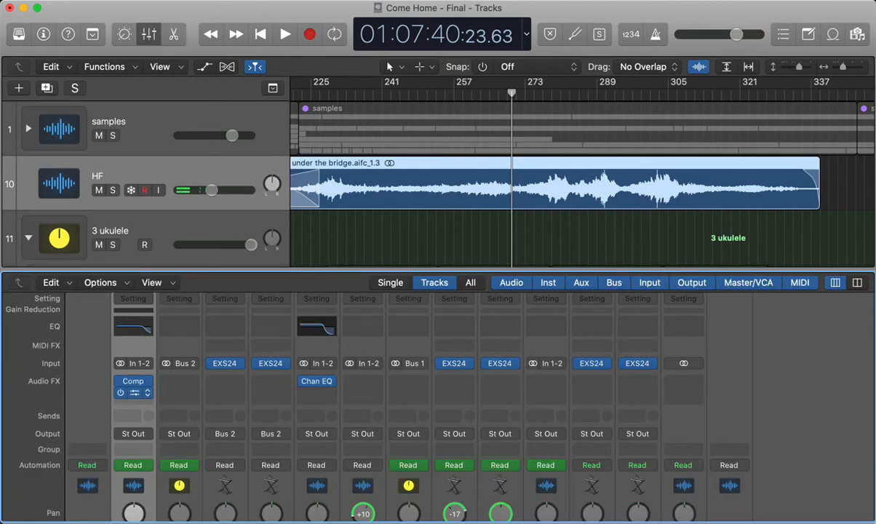
{"action": "left_click", "coordinate": [134, 393]}
{"action": "left_click_drag", "start_coordinate": [342, 24], "coordinate": [315, 221]}
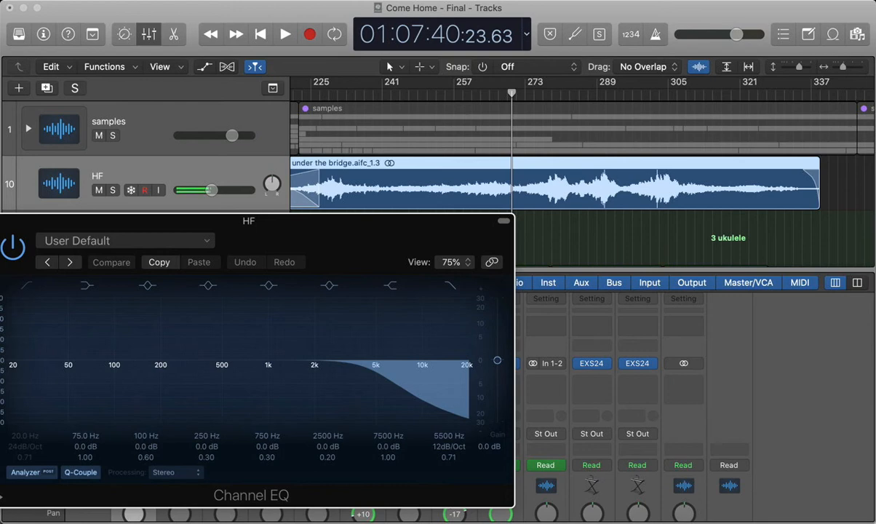
Solo the HF track and play it from about 01:06:58 to 01:09:06 to watch the Channel EQ's high cut move.
{"action": "mouse_move", "coordinate": [394, 93]}
{"action": "left_mouse_down"}
{"action": "mouse_move", "coordinate": [333, 93]}
{"action": "mouse_move", "coordinate": [734, 93]}
{"action": "mouse_move", "coordinate": [400, 93]}
{"action": "left_mouse_up"}
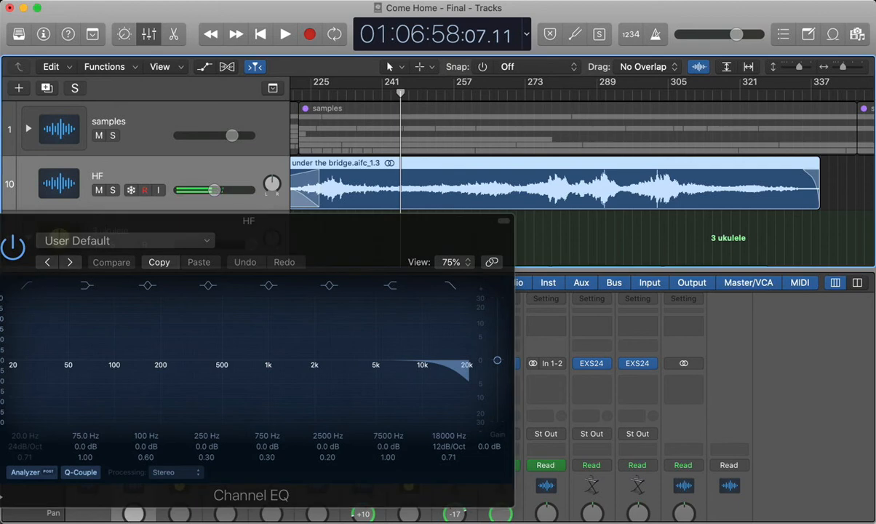
{"action": "key", "text": "s"}
{"action": "key", "text": "space"}
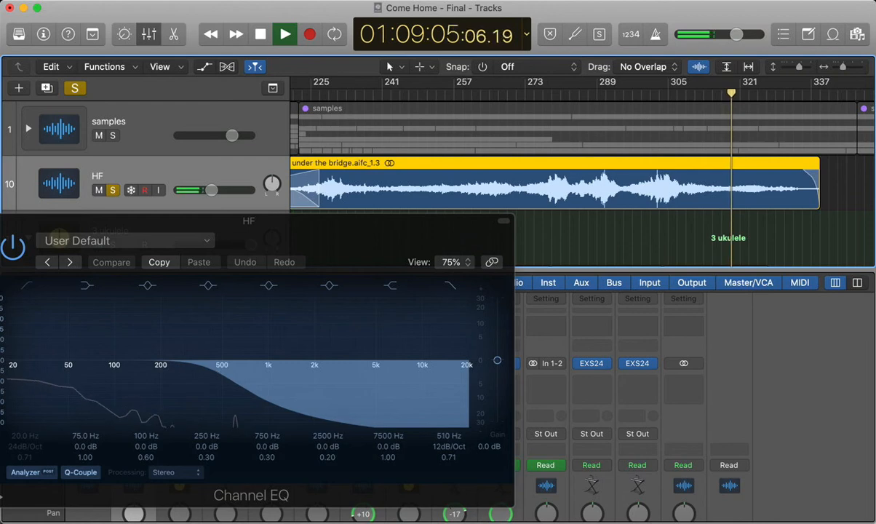
{"action": "key", "text": "space"}
View the whole HF Channel EQ curve, then close the EQ, deselect the HF region and hide the mixer.
{"action": "left_click_drag", "start_coordinate": [249, 220], "coordinate": [499, 150]}
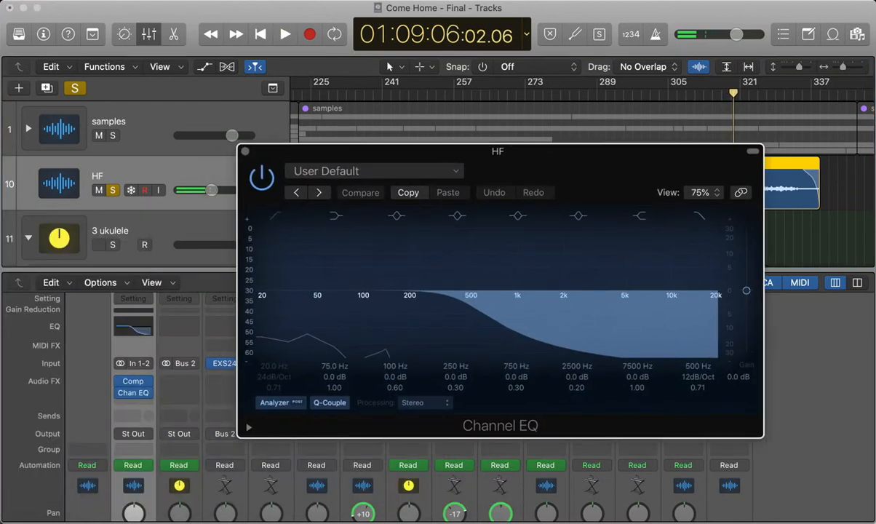
{"action": "left_click", "coordinate": [245, 150]}
{"action": "left_click", "coordinate": [847, 184]}
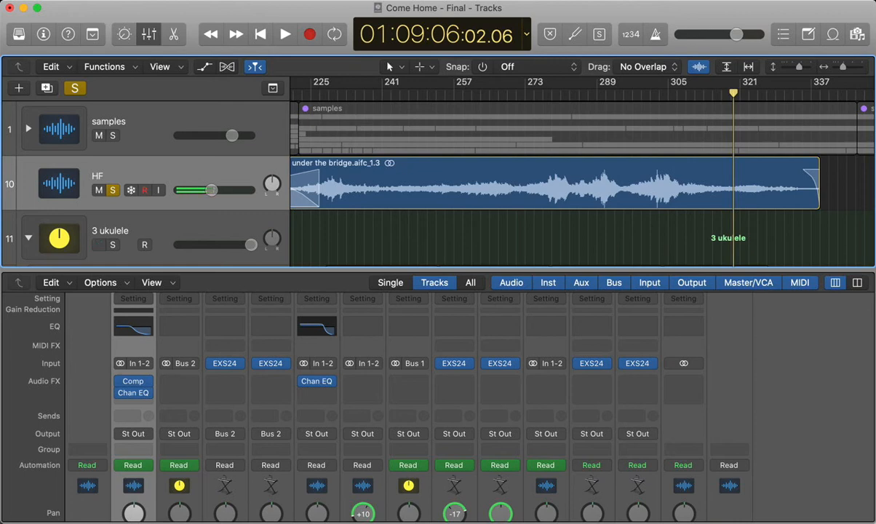
{"action": "key", "text": "x"}
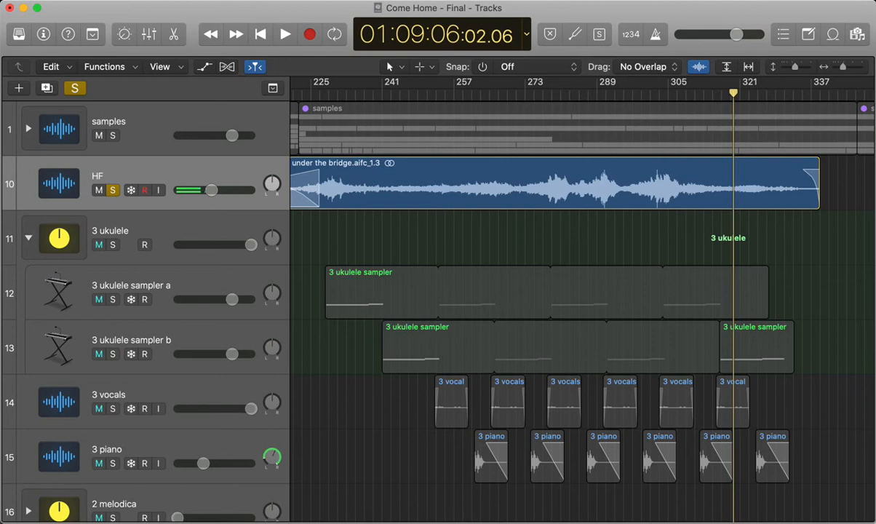
{"action": "key", "text": "x"}
{"action": "key", "text": "x"}
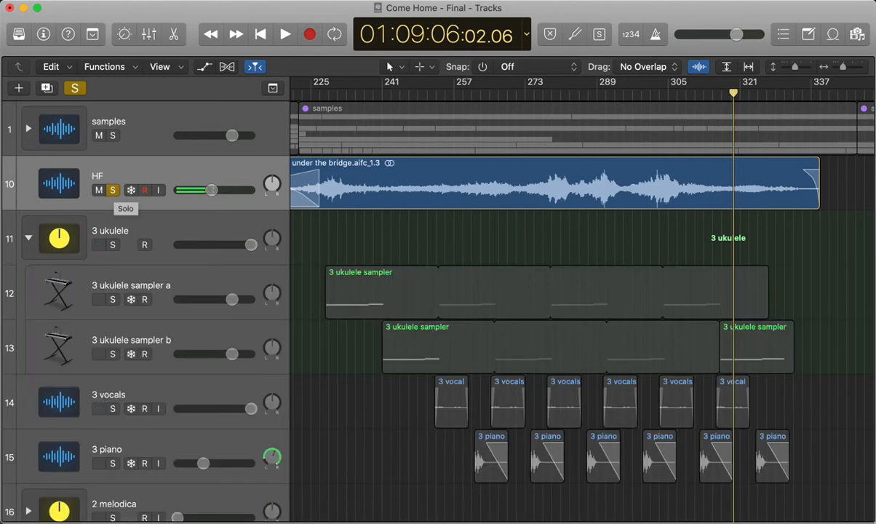
Unsolo the HF track, move the playhead to 01:08:24 and view the third section's surrounding regions.
{"action": "left_click", "coordinate": [113, 190]}
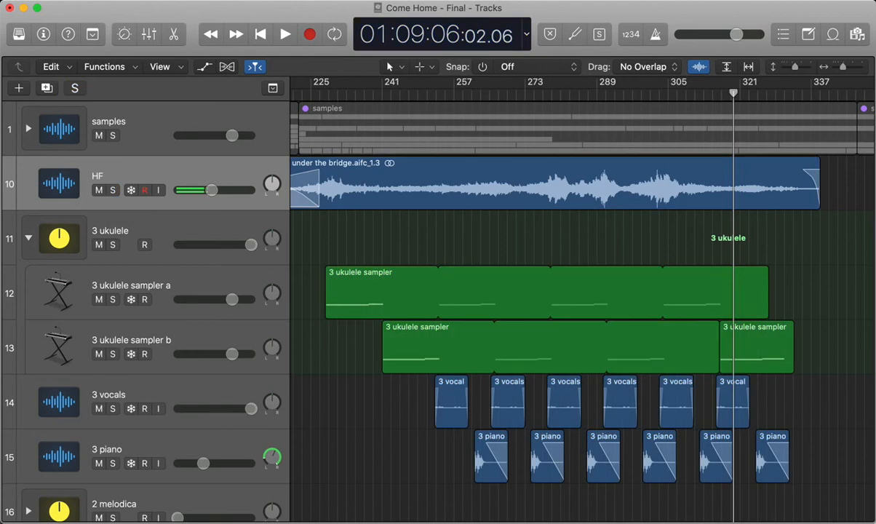
{"action": "left_click_drag", "start_coordinate": [450, 94], "coordinate": [623, 94]}
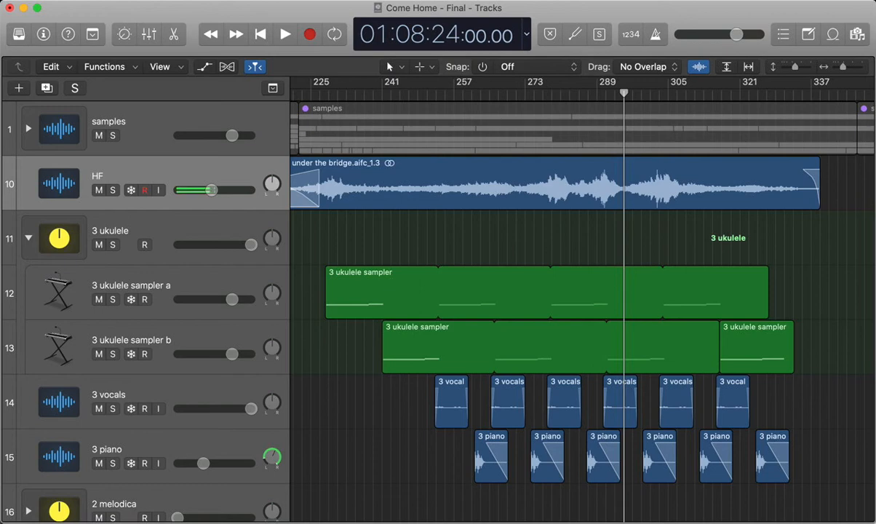
{"action": "scroll", "coordinate": [583, 291], "scroll_direction": "left", "scroll_amount": 5}
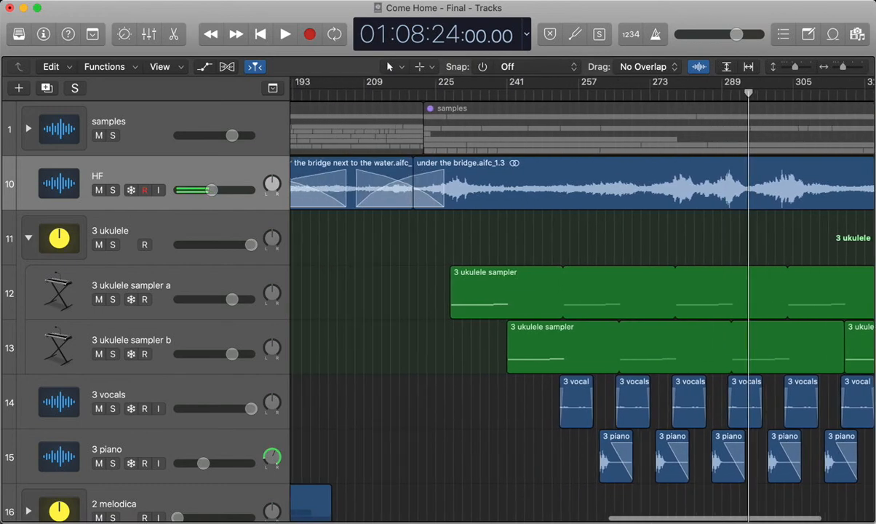
{"action": "scroll", "coordinate": [582, 291], "scroll_direction": "right", "scroll_amount": 1}
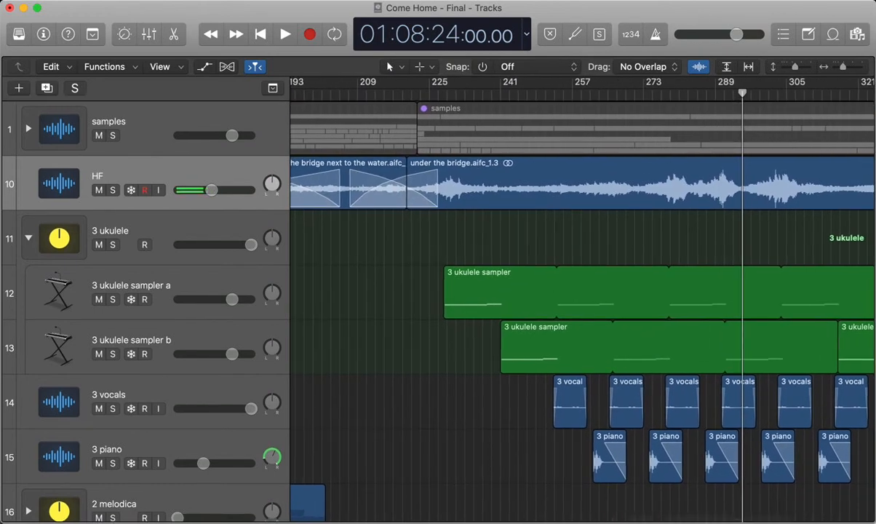
{"action": "scroll", "coordinate": [582, 291], "scroll_direction": "right", "scroll_amount": 5}
{"action": "scroll", "coordinate": [582, 291], "scroll_direction": "left", "scroll_amount": 4}
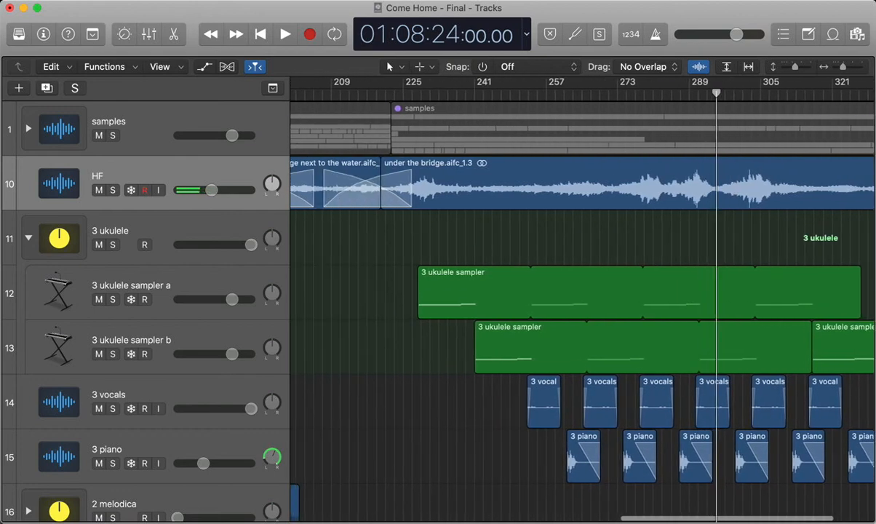
Move the playhead back to 01:08:12 and on to 01:08:03, leaving the under the bridge region deselected.
{"action": "left_click_drag", "start_coordinate": [402, 93], "coordinate": [685, 93]}
{"action": "left_click", "coordinate": [676, 184]}
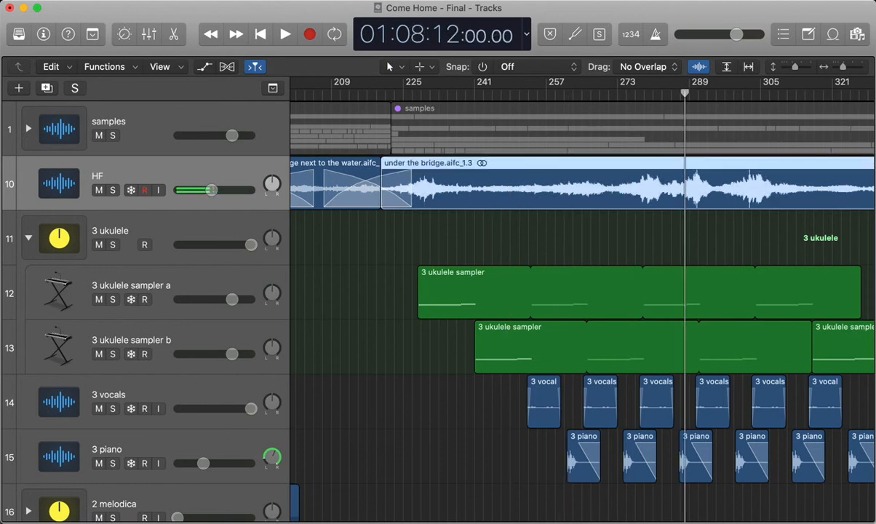
{"action": "scroll", "coordinate": [582, 291], "scroll_direction": "right", "scroll_amount": 5}
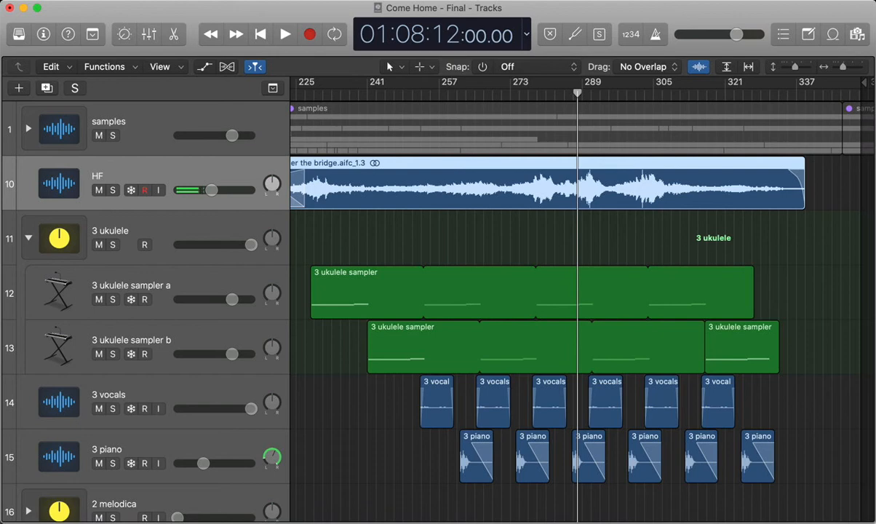
{"action": "left_click", "coordinate": [677, 1]}
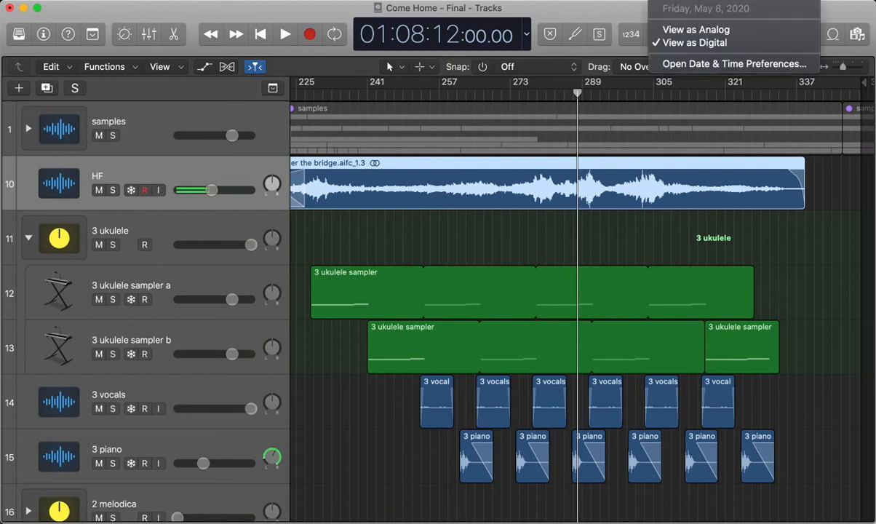
{"action": "left_click", "coordinate": [677, 1]}
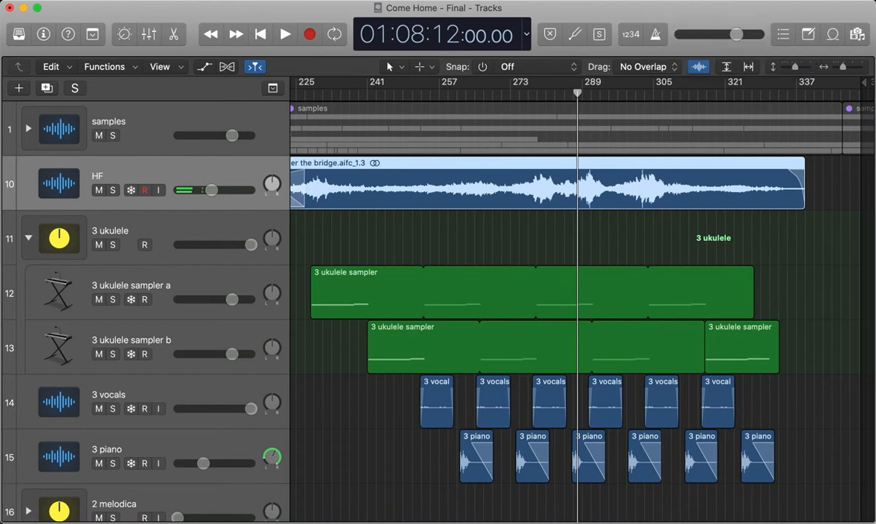
{"action": "left_click_drag", "start_coordinate": [577, 93], "coordinate": [555, 92]}
{"action": "left_click", "coordinate": [556, 238]}
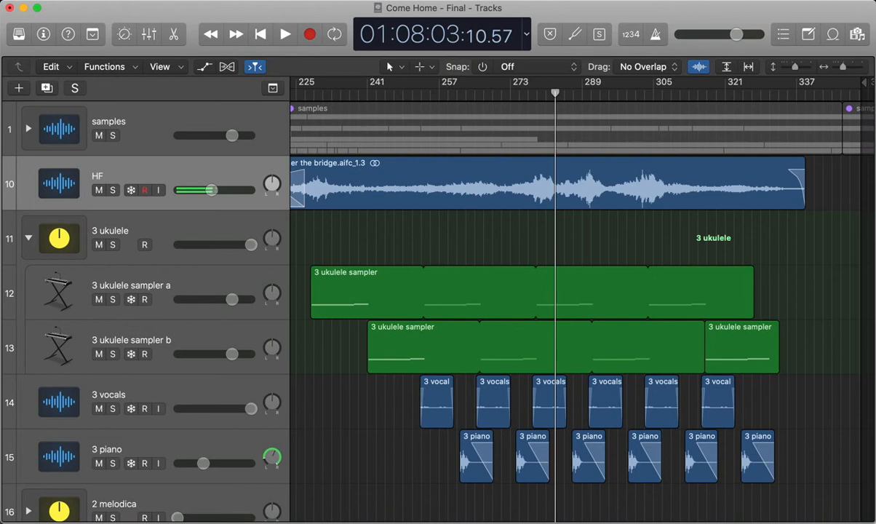
Examine the whole arrangement across its three sections, from the samples and HF tracks down to the 1 ukulele sampler track.
{"action": "scroll", "coordinate": [574, 291], "scroll_direction": "left", "scroll_amount": 5}
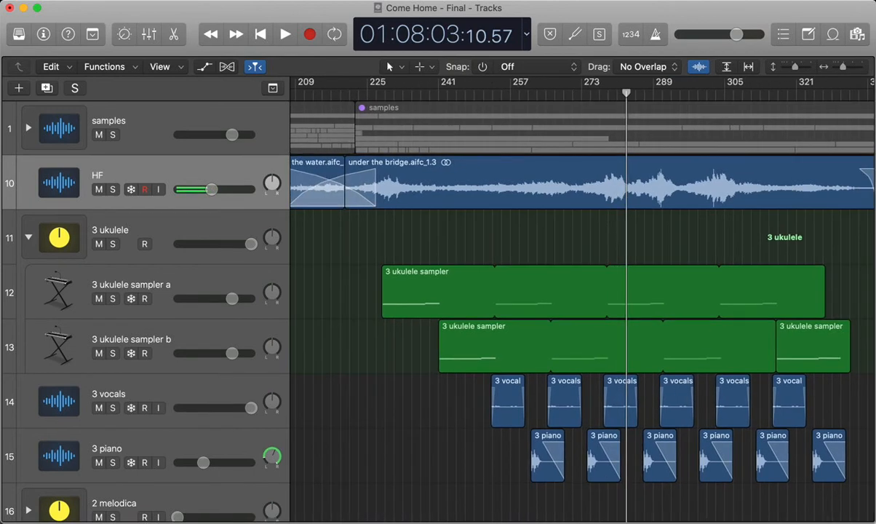
{"action": "scroll", "coordinate": [617, 291], "scroll_direction": "down", "scroll_amount": 6}
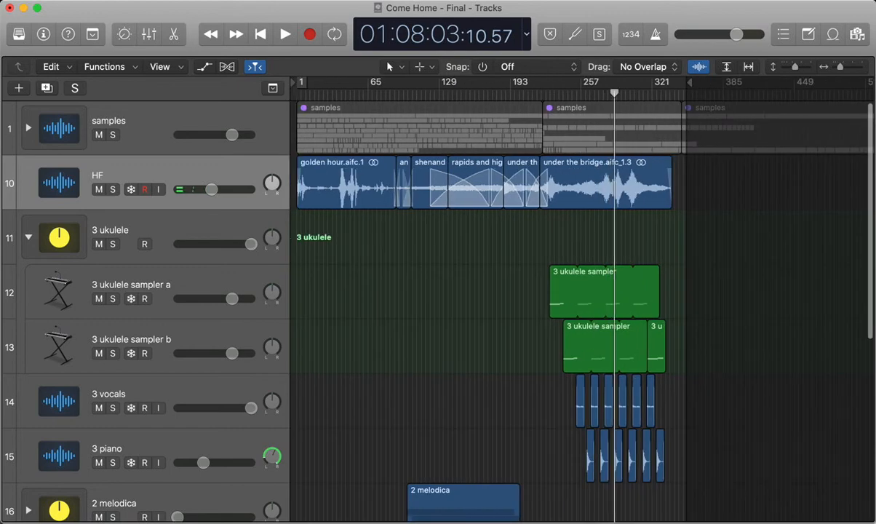
{"action": "scroll", "coordinate": [617, 291], "scroll_direction": "up", "scroll_amount": 8}
{"action": "scroll", "coordinate": [582, 291], "scroll_direction": "right", "scroll_amount": 7}
{"action": "scroll", "coordinate": [582, 291], "scroll_direction": "down", "scroll_amount": 3}
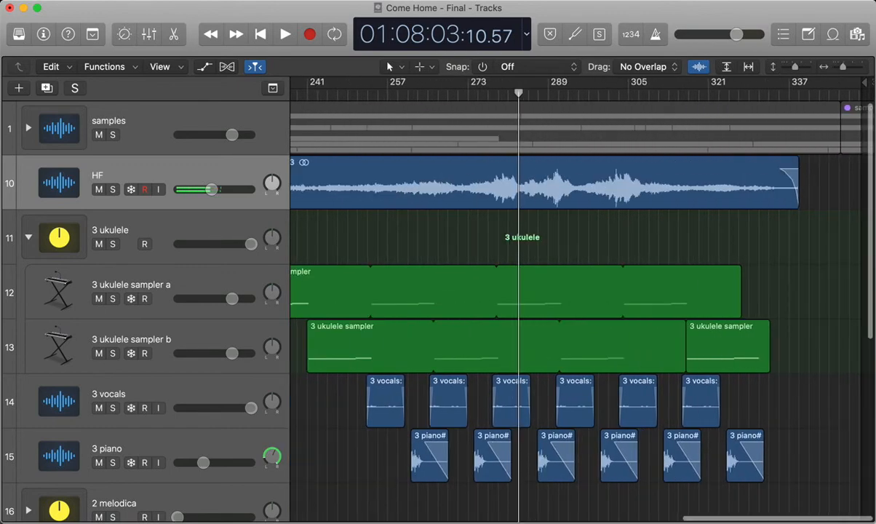
{"action": "scroll", "coordinate": [582, 291], "scroll_direction": "left", "scroll_amount": 9}
{"action": "scroll", "coordinate": [582, 292], "scroll_direction": "left", "scroll_amount": 10}
{"action": "scroll", "coordinate": [582, 291], "scroll_direction": "down", "scroll_amount": 5}
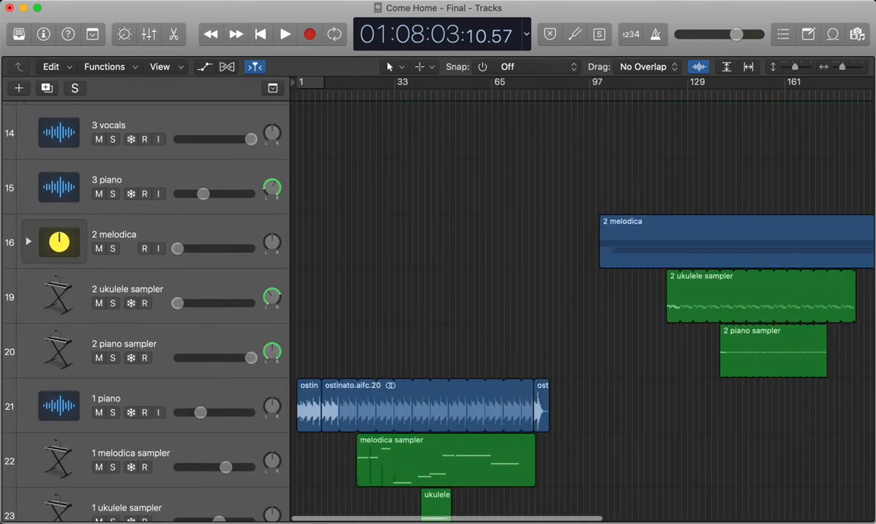
{"action": "scroll", "coordinate": [582, 291], "scroll_direction": "up", "scroll_amount": 3}
{"action": "scroll", "coordinate": [582, 292], "scroll_direction": "up", "scroll_amount": 3}
{"action": "scroll", "coordinate": [582, 291], "scroll_direction": "down", "scroll_amount": 3}
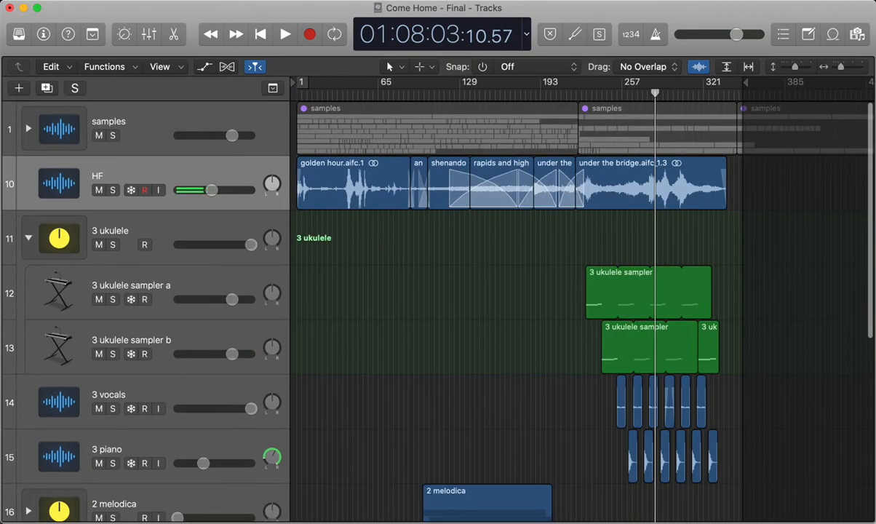
{"action": "scroll", "coordinate": [582, 291], "scroll_direction": "down", "scroll_amount": 8}
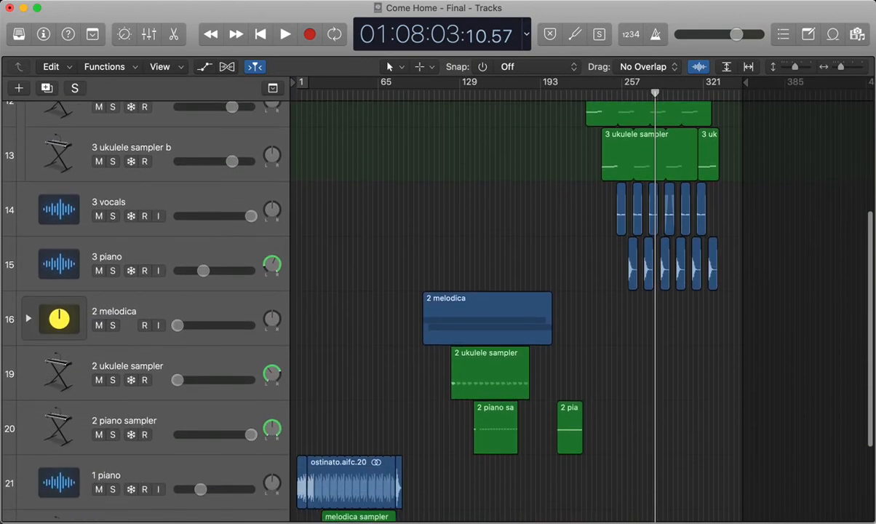
{"action": "scroll", "coordinate": [582, 291], "scroll_direction": "down", "scroll_amount": 3}
{"action": "scroll", "coordinate": [582, 291], "scroll_direction": "up", "scroll_amount": 7}
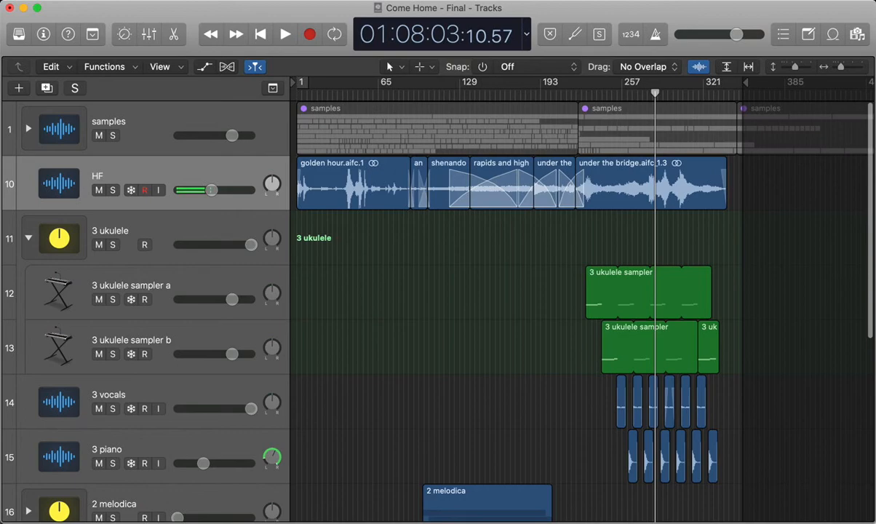
{"action": "scroll", "coordinate": [647, 292], "scroll_direction": "up", "scroll_amount": 5}
{"action": "scroll", "coordinate": [648, 291], "scroll_direction": "down", "scroll_amount": 3}
{"action": "scroll", "coordinate": [648, 291], "scroll_direction": "left", "scroll_amount": 1}
{"action": "scroll", "coordinate": [582, 291], "scroll_direction": "left", "scroll_amount": 4}
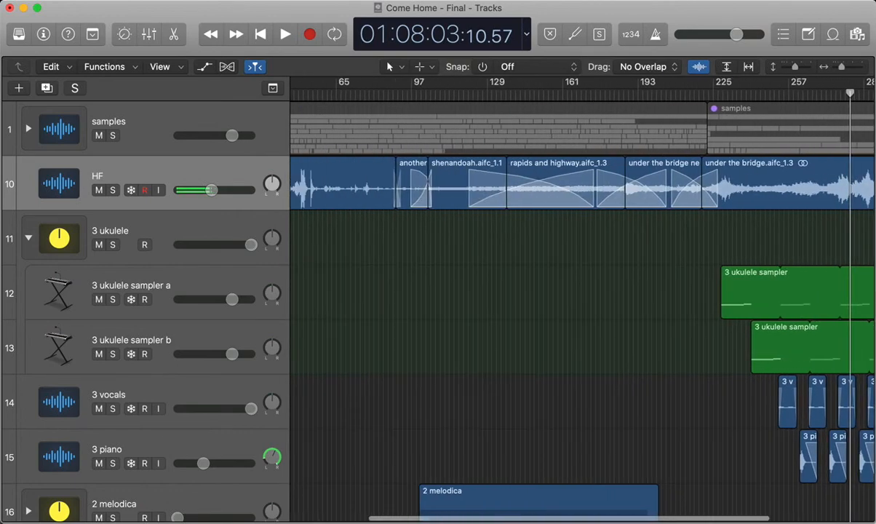
{"action": "scroll", "coordinate": [582, 291], "scroll_direction": "down", "scroll_amount": 6}
{"action": "scroll", "coordinate": [582, 291], "scroll_direction": "down", "scroll_amount": 4, "text": "alt"}
{"action": "scroll", "coordinate": [583, 291], "scroll_direction": "up", "scroll_amount": 1, "text": "alt"}
{"action": "scroll", "coordinate": [582, 291], "scroll_direction": "up", "scroll_amount": 2}
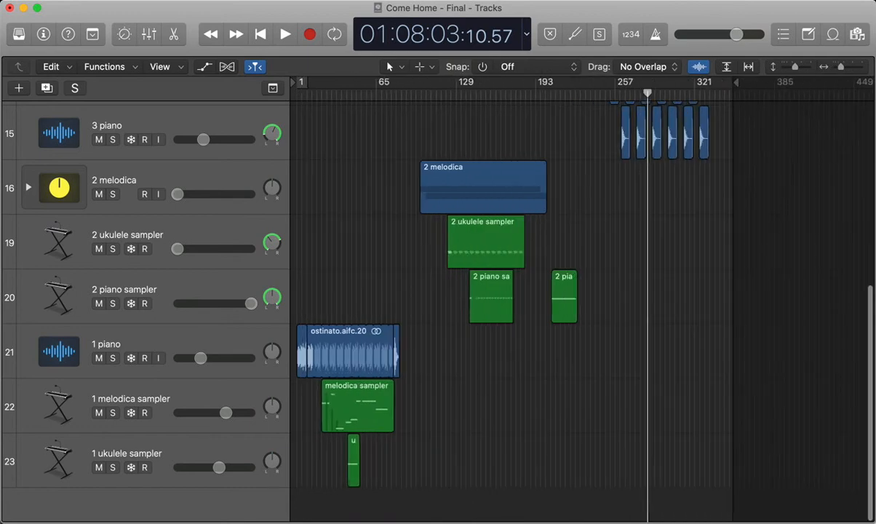
{"action": "scroll", "coordinate": [582, 291], "scroll_direction": "up", "scroll_amount": 8}
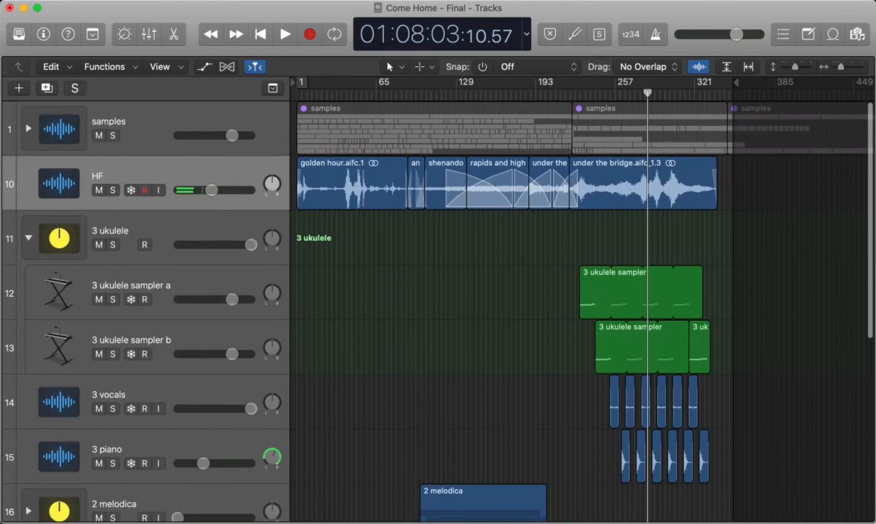
Collapse the 3 ukulele track stack and move the playhead to 01:03:34, near the start of the 2 ukulele sampler region.
{"action": "left_click", "coordinate": [28, 239]}
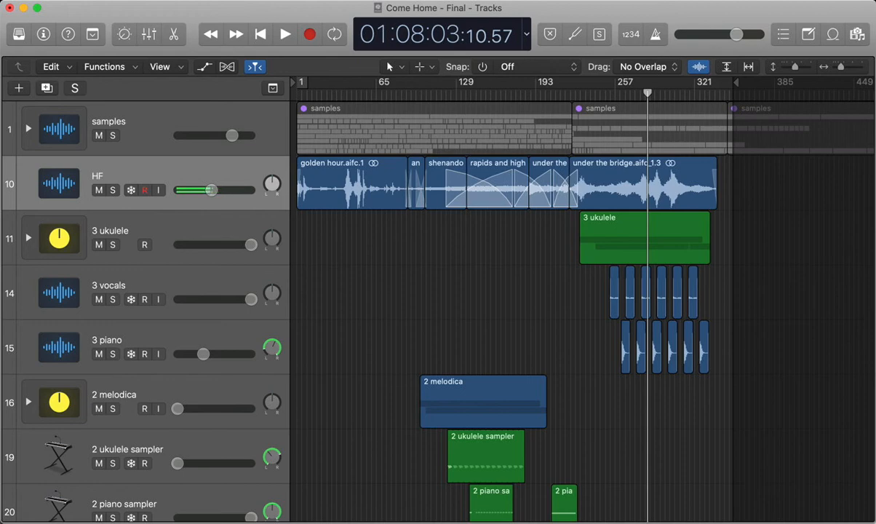
{"action": "key", "text": "space"}
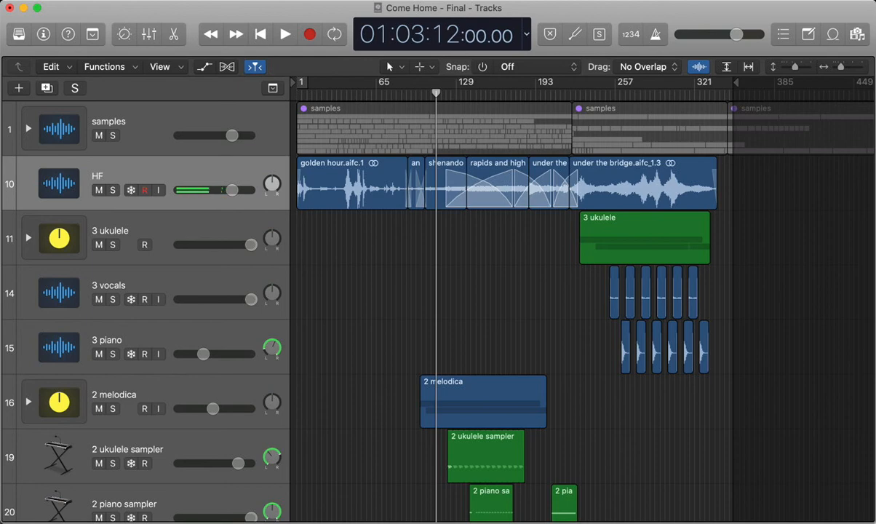
{"action": "mouse_move", "coordinate": [436, 93]}
{"action": "left_mouse_down"}
{"action": "mouse_move", "coordinate": [300, 93]}
{"action": "mouse_move", "coordinate": [452, 93]}
{"action": "left_mouse_up"}
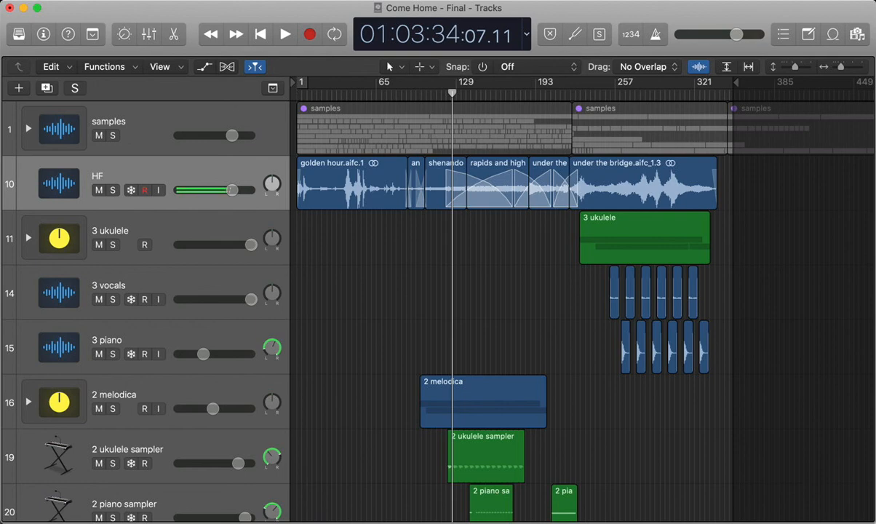
{"action": "scroll", "coordinate": [436, 306], "scroll_direction": "down", "scroll_amount": 6}
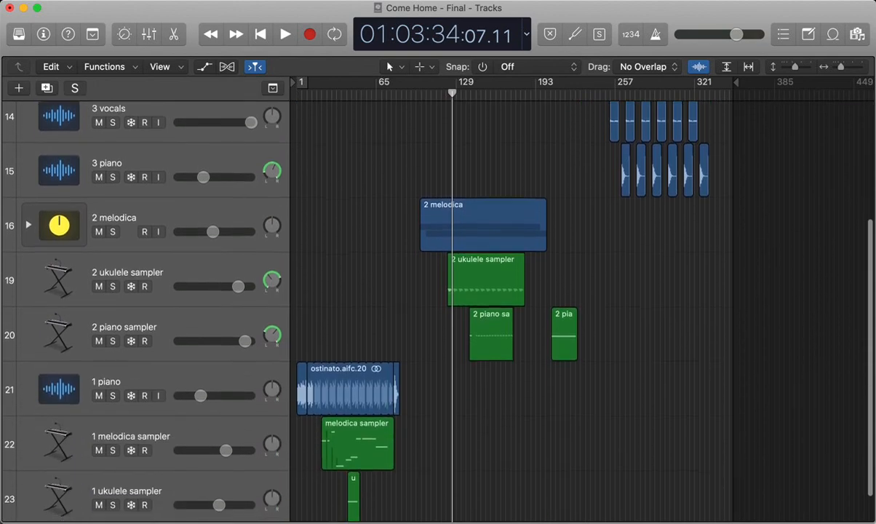
{"action": "scroll", "coordinate": [436, 306], "scroll_direction": "up", "scroll_amount": 8}
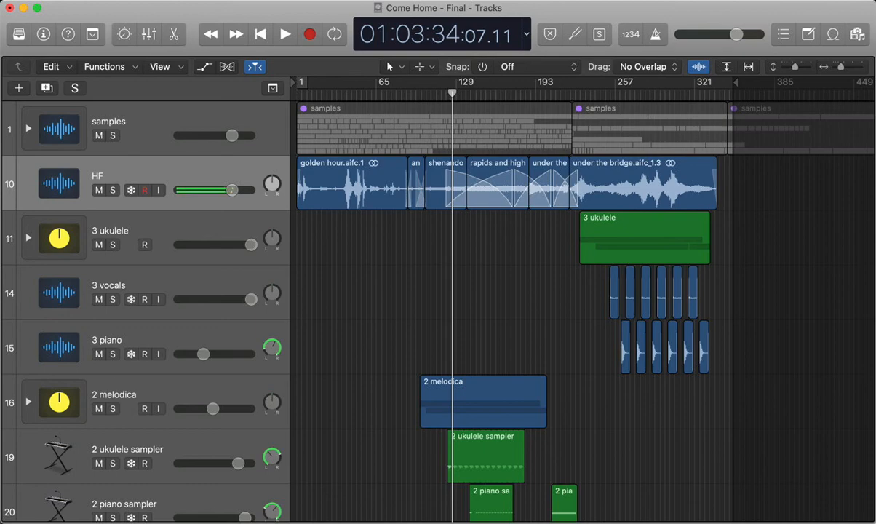
Examine how the HF, ukulele, vocals and piano regions end in the third section, including the 3 ukulele stack's sampler tracks.
{"action": "scroll", "coordinate": [461, 291], "scroll_direction": "up", "scroll_amount": 8}
{"action": "scroll", "coordinate": [461, 291], "scroll_direction": "right", "scroll_amount": 15}
{"action": "scroll", "coordinate": [553, 291], "scroll_direction": "right", "scroll_amount": 5}
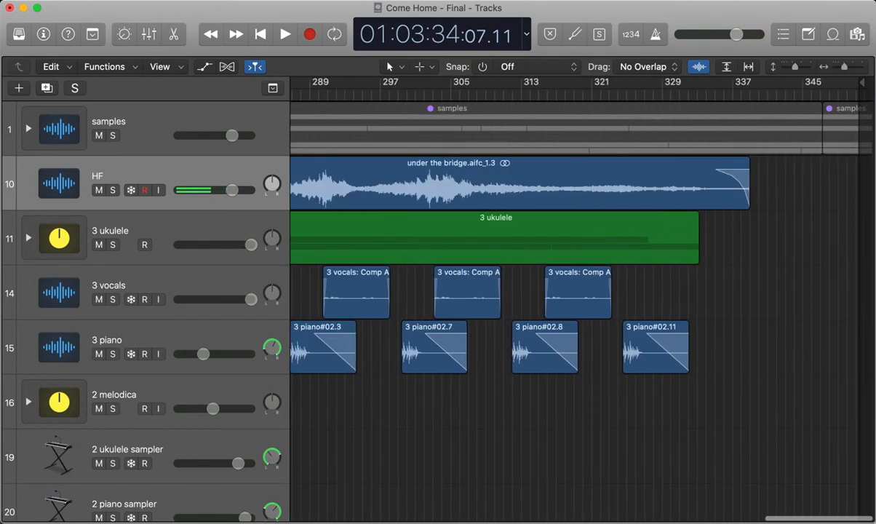
{"action": "scroll", "coordinate": [554, 291], "scroll_direction": "down", "scroll_amount": 1}
{"action": "scroll", "coordinate": [553, 291], "scroll_direction": "right", "scroll_amount": 1}
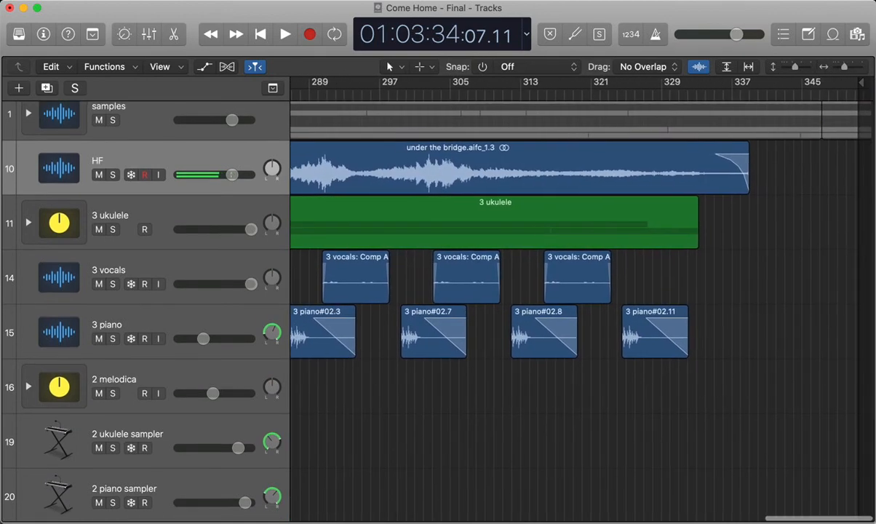
{"action": "key", "text": "super+Right"}
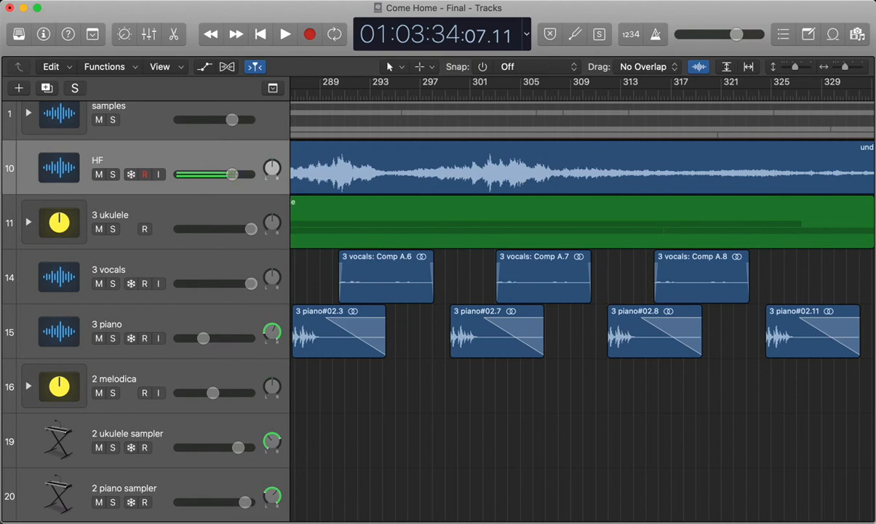
{"action": "scroll", "coordinate": [582, 291], "scroll_direction": "right", "scroll_amount": 6}
{"action": "scroll", "coordinate": [582, 292], "scroll_direction": "left", "scroll_amount": 3}
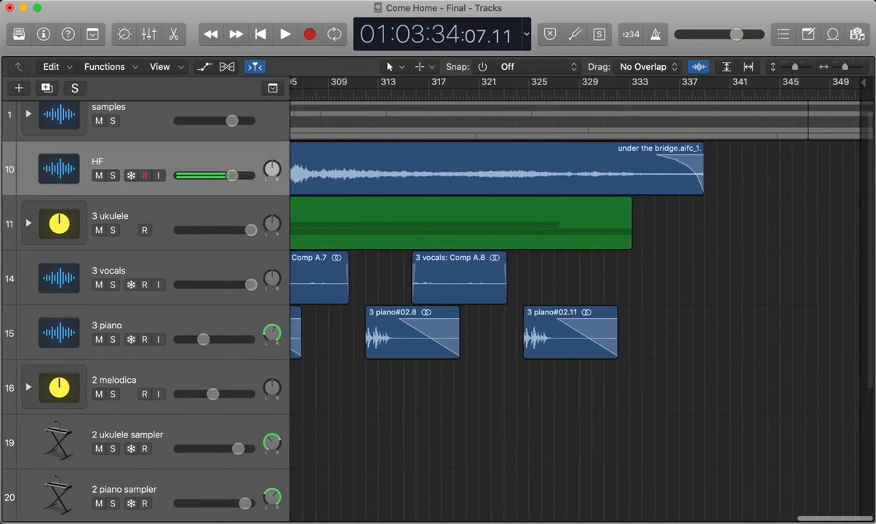
{"action": "left_click", "coordinate": [28, 224]}
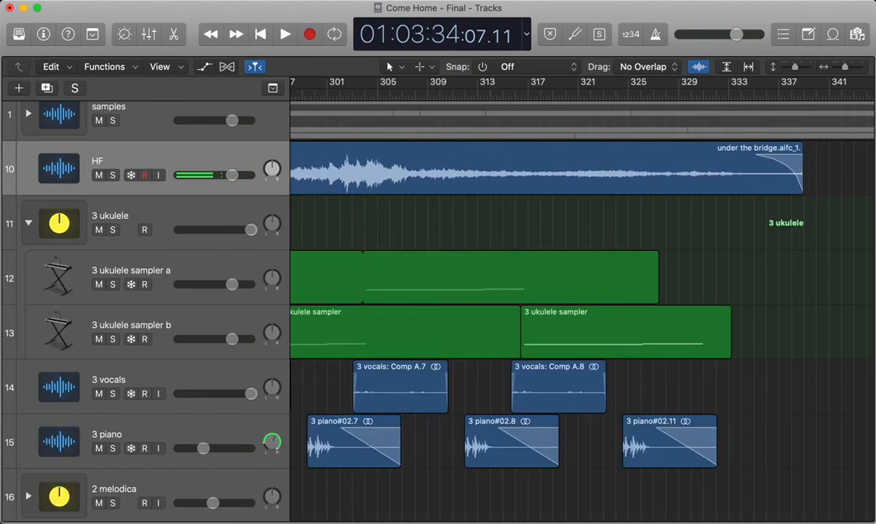
{"action": "left_click", "coordinate": [29, 224]}
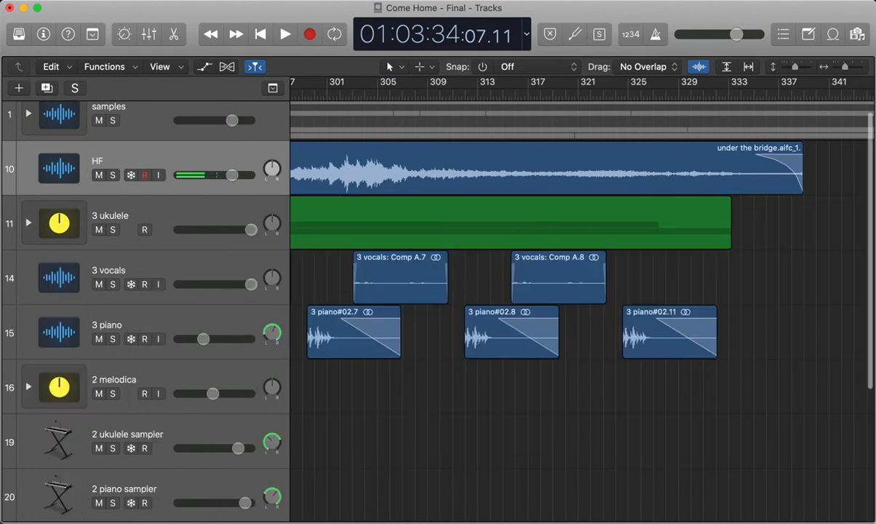
Duplicate the 3 vocals track and the 3 piano track, each as a new empty track with the same settings.
{"action": "scroll", "coordinate": [436, 313], "scroll_direction": "down", "scroll_amount": 1}
{"action": "left_click", "coordinate": [145, 254]}
{"action": "key", "text": "super+d"}
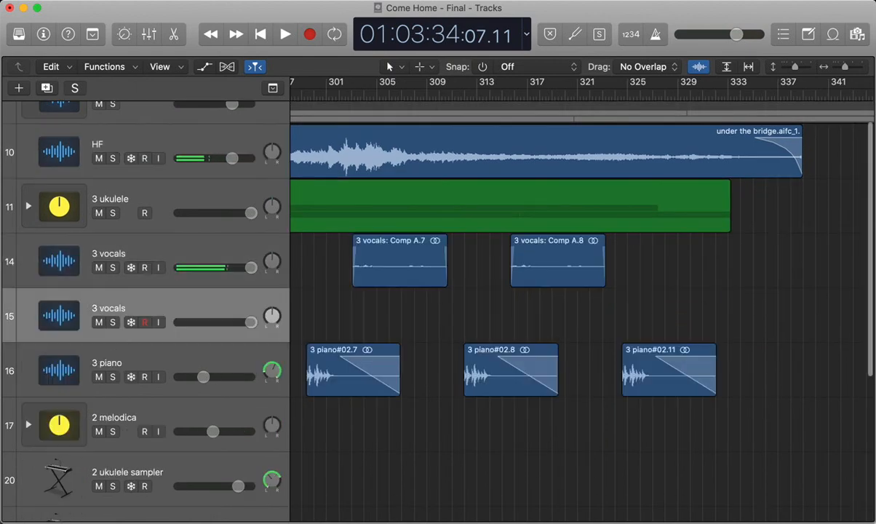
{"action": "left_click", "coordinate": [146, 364]}
{"action": "key", "text": "super+d"}
{"action": "scroll", "coordinate": [437, 313], "scroll_direction": "down", "scroll_amount": 1}
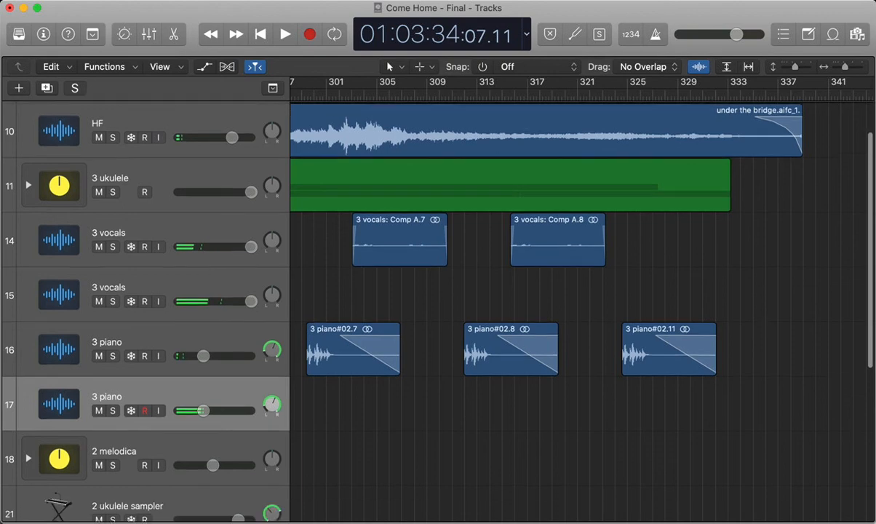
{"action": "left_click", "coordinate": [558, 240]}
{"action": "left_click", "coordinate": [669, 349], "text": "shift"}
{"action": "scroll", "coordinate": [669, 350], "scroll_direction": "right", "scroll_amount": 3}
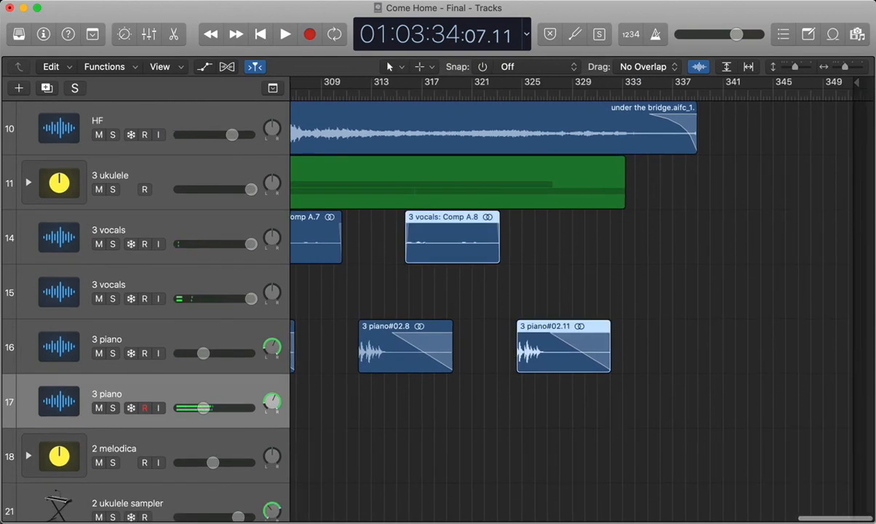
{"action": "left_click", "coordinate": [568, 93]}
{"action": "left_click", "coordinate": [58, 238]}
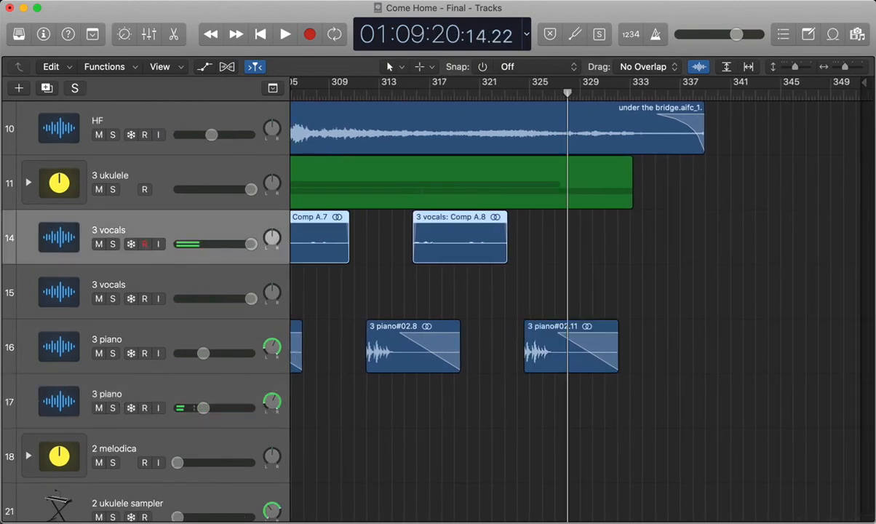
{"action": "key", "text": "super+v"}
{"action": "left_click_drag", "start_coordinate": [608, 252], "coordinate": [470, 320]}
{"action": "key", "text": "super+z"}
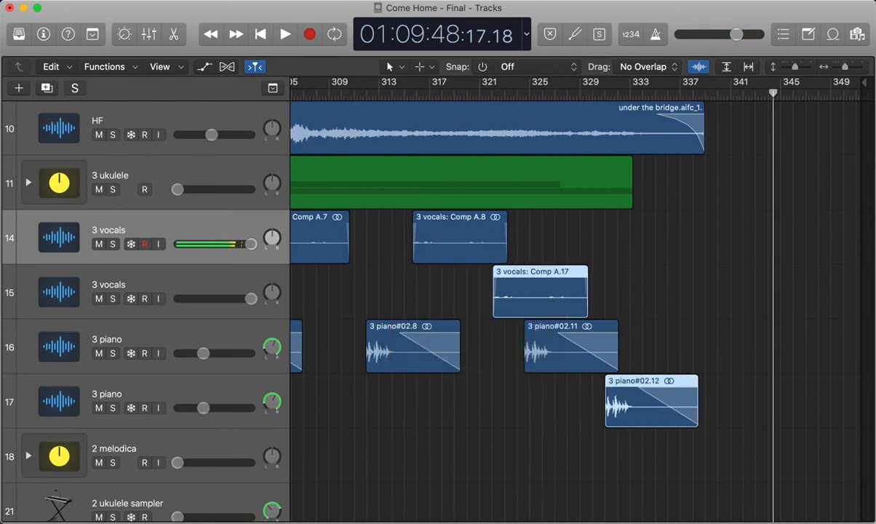
{"action": "key", "text": "super+z"}
{"action": "key", "text": "super+z"}
{"action": "key", "text": "super+z"}
Copy the last two 3 vocals regions and the last two 3 piano regions and paste them past the end of the originals.
{"action": "scroll", "coordinate": [575, 306], "scroll_direction": "left", "scroll_amount": 4}
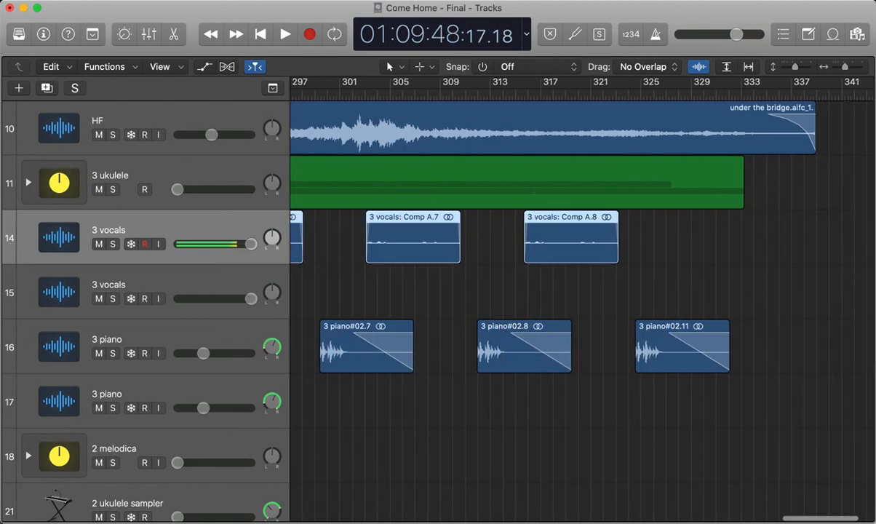
{"action": "left_click", "coordinate": [466, 291]}
{"action": "left_click", "coordinate": [412, 237]}
{"action": "left_click", "coordinate": [572, 237], "text": "shift"}
{"action": "left_click", "coordinate": [524, 346], "text": "shift"}
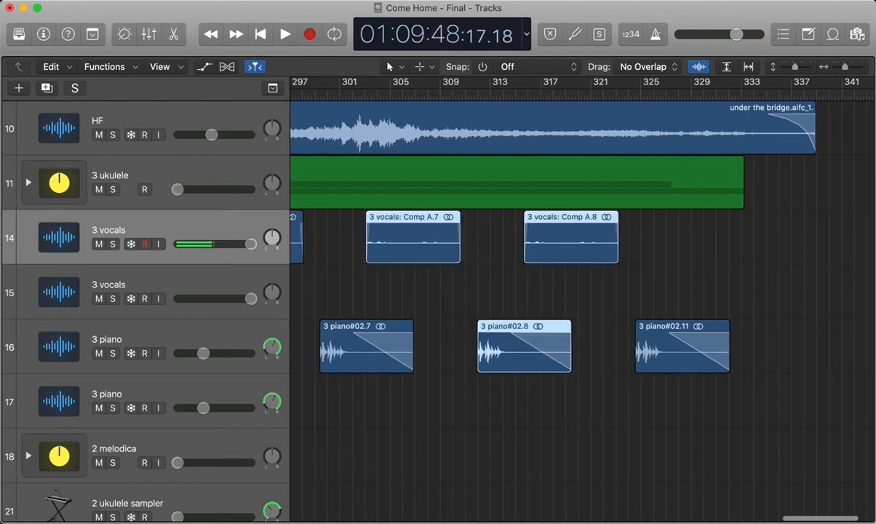
{"action": "left_click_drag", "start_coordinate": [597, 300], "coordinate": [687, 351]}
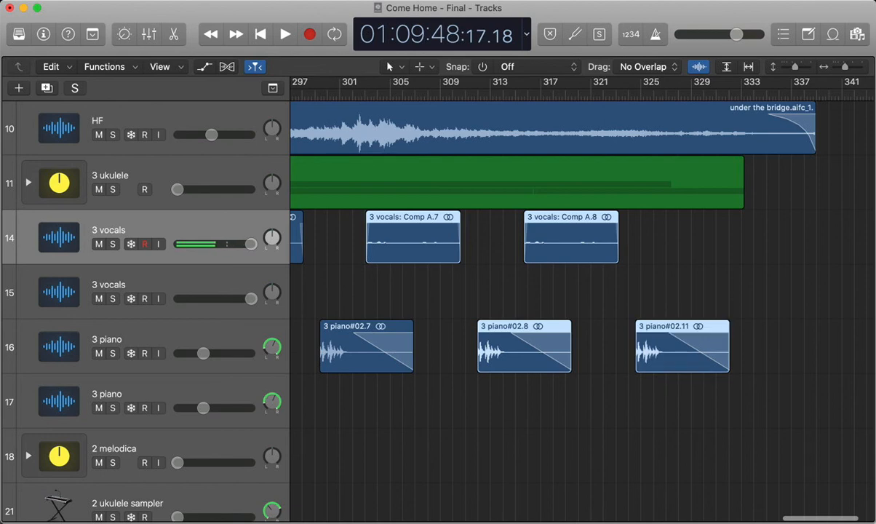
{"action": "scroll", "coordinate": [553, 306], "scroll_direction": "right", "scroll_amount": 3}
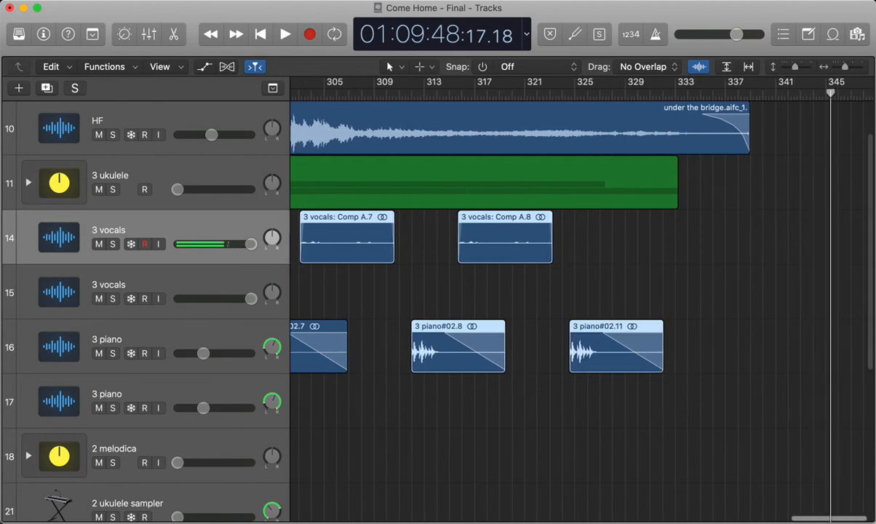
{"action": "left_click", "coordinate": [633, 94]}
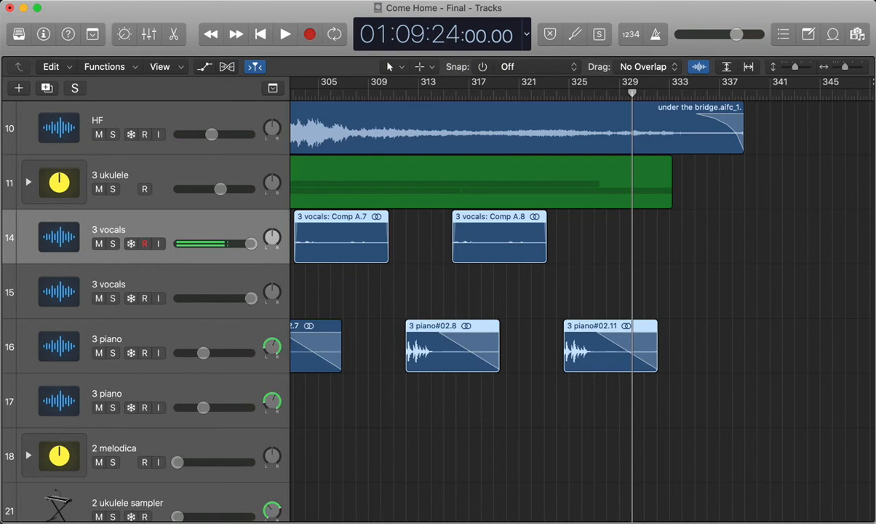
{"action": "left_click_drag", "start_coordinate": [632, 94], "coordinate": [702, 94]}
{"action": "key", "text": "super+v"}
Move the four pasted regions onto the duplicate tracks, lining up their first vocals and piano copies with the last original regions.
{"action": "left_click_drag", "start_coordinate": [561, 244], "coordinate": [560, 298]}
{"action": "scroll", "coordinate": [560, 298], "scroll_direction": "left", "scroll_amount": 5}
{"action": "left_click_drag", "start_coordinate": [696, 313], "coordinate": [449, 314]}
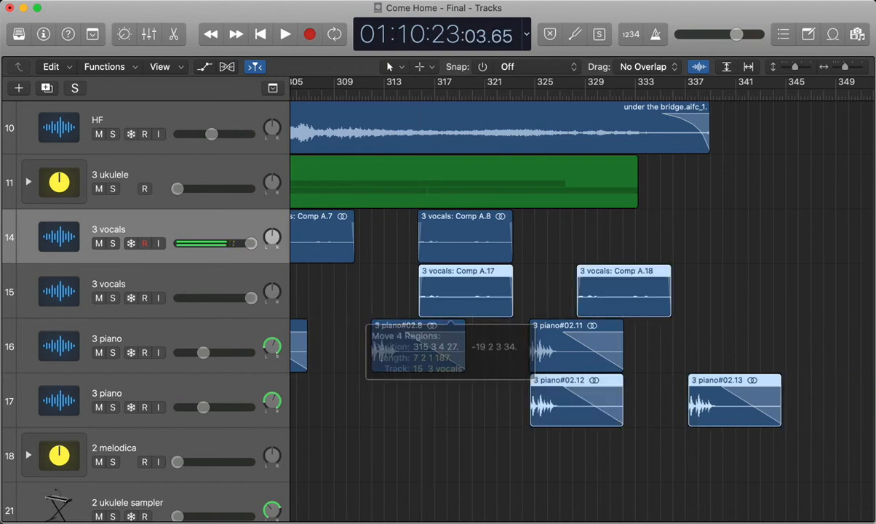
{"action": "scroll", "coordinate": [449, 314], "scroll_direction": "up", "scroll_amount": 5}
{"action": "scroll", "coordinate": [449, 315], "scroll_direction": "down", "scroll_amount": 1}
{"action": "scroll", "coordinate": [557, 295], "scroll_direction": "down", "scroll_amount": 6}
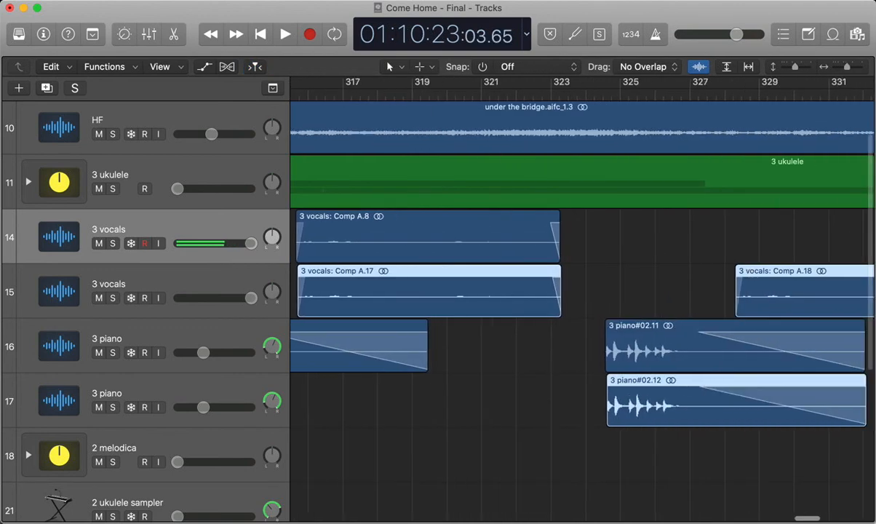
{"action": "scroll", "coordinate": [557, 295], "scroll_direction": "down", "scroll_amount": 1}
{"action": "scroll", "coordinate": [556, 295], "scroll_direction": "up", "scroll_amount": 1}
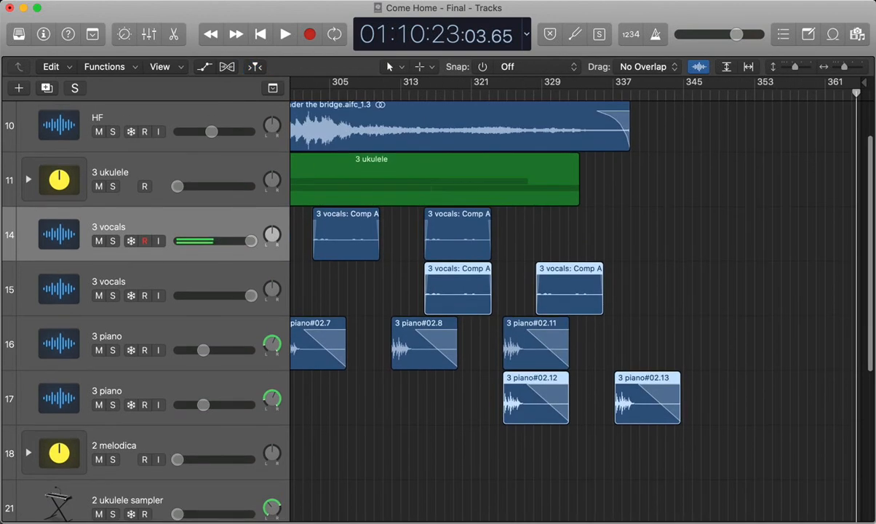
Delete the copied vocals and piano regions that overlap the last originals on the duplicate tracks.
{"action": "left_click", "coordinate": [516, 291]}
{"action": "left_click", "coordinate": [462, 289]}
{"action": "left_click", "coordinate": [532, 397], "text": "shift"}
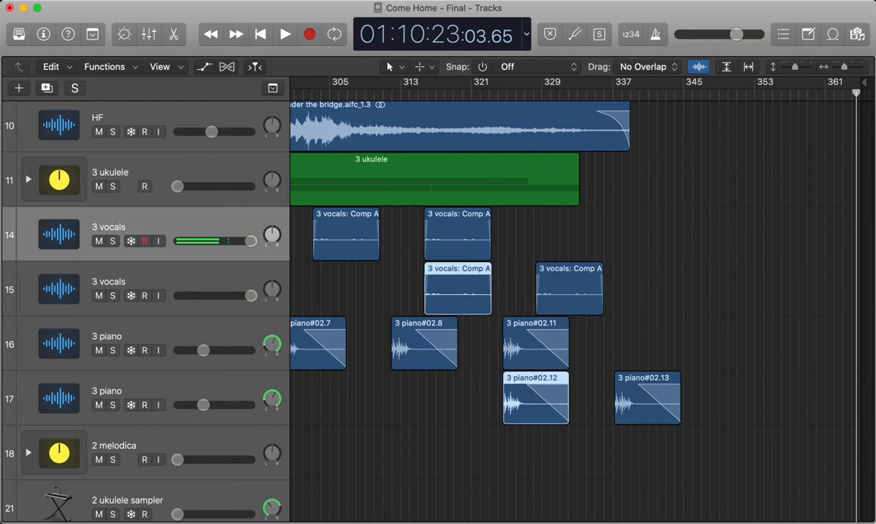
{"action": "key", "text": "Delete"}
Move the remaining vocals and piano copies up onto the original 3 vocals and 3 piano tracks, keeping their timing.
{"action": "left_click", "coordinate": [569, 289]}
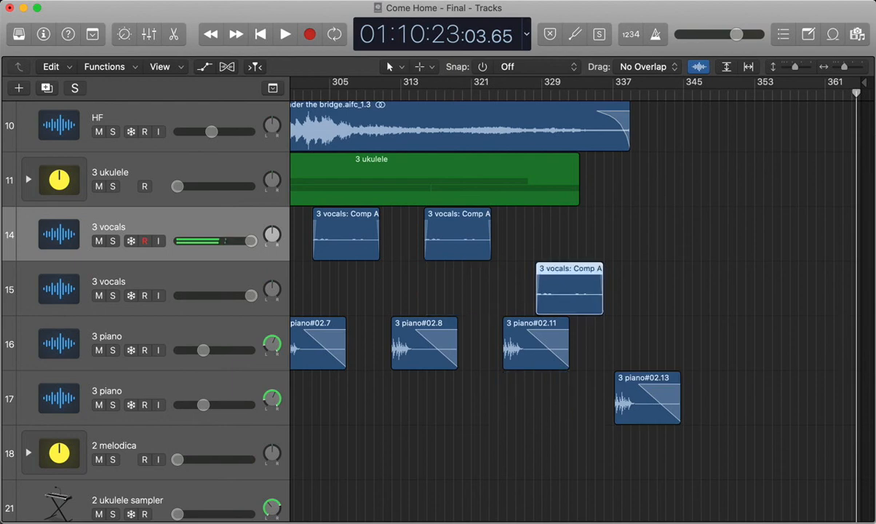
{"action": "left_click", "coordinate": [646, 398], "text": "shift"}
{"action": "left_click_drag", "start_coordinate": [569, 289], "coordinate": [569, 234]}
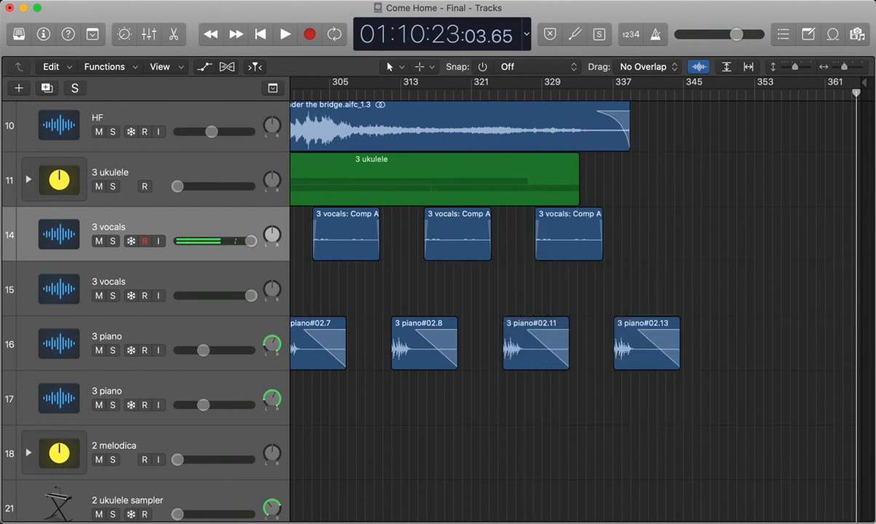
Delete the added last region from both the original 3 vocals track and the original 3 piano track.
{"action": "left_click_drag", "start_coordinate": [595, 200], "coordinate": [648, 331]}
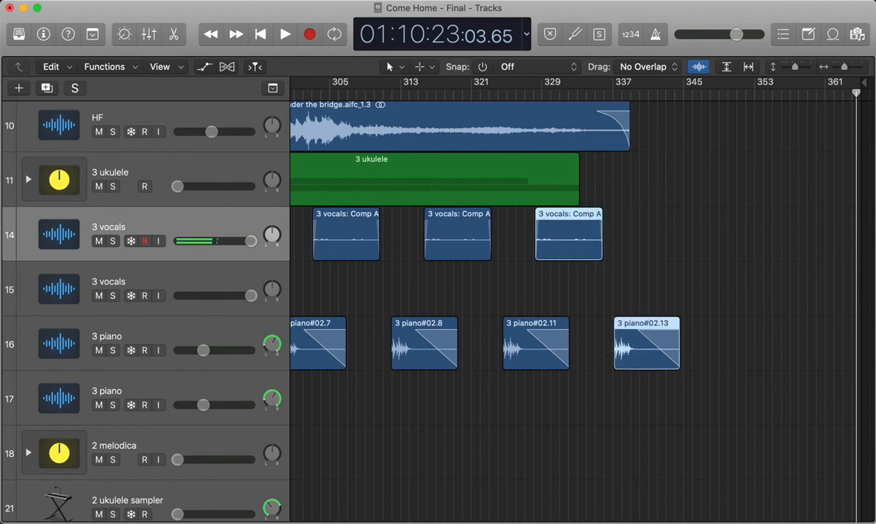
{"action": "key", "text": "Delete"}
Examine the repeating vocals and piano pattern of the third section, along with the layout of the rest of the arrangement.
{"action": "scroll", "coordinate": [648, 331], "scroll_direction": "left", "scroll_amount": 1}
{"action": "scroll", "coordinate": [582, 291], "scroll_direction": "left", "scroll_amount": 5}
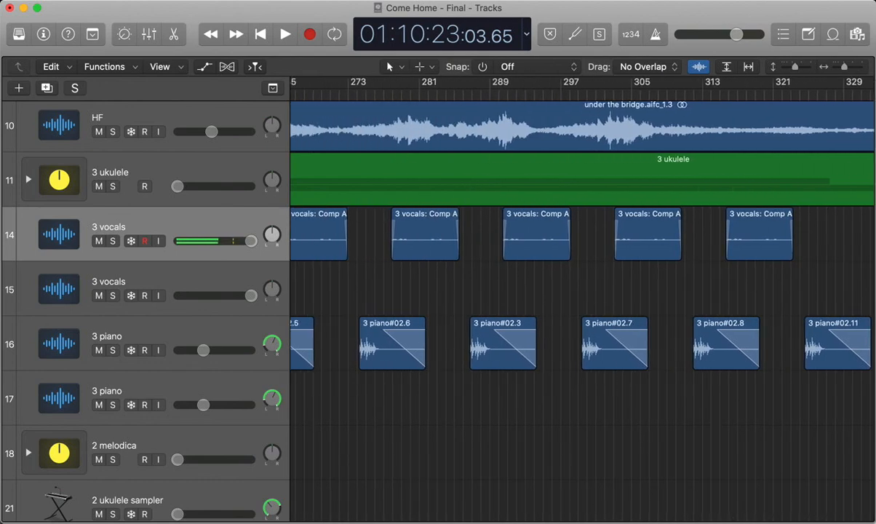
{"action": "scroll", "coordinate": [582, 291], "scroll_direction": "left", "scroll_amount": 5}
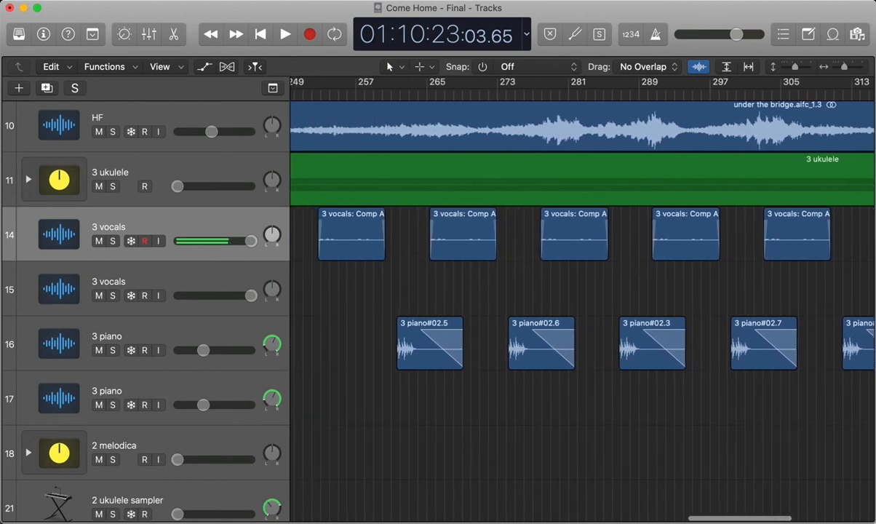
{"action": "scroll", "coordinate": [582, 292], "scroll_direction": "right", "scroll_amount": 4}
{"action": "scroll", "coordinate": [582, 291], "scroll_direction": "down", "scroll_amount": 3}
{"action": "scroll", "coordinate": [451, 315], "scroll_direction": "down", "scroll_amount": 2}
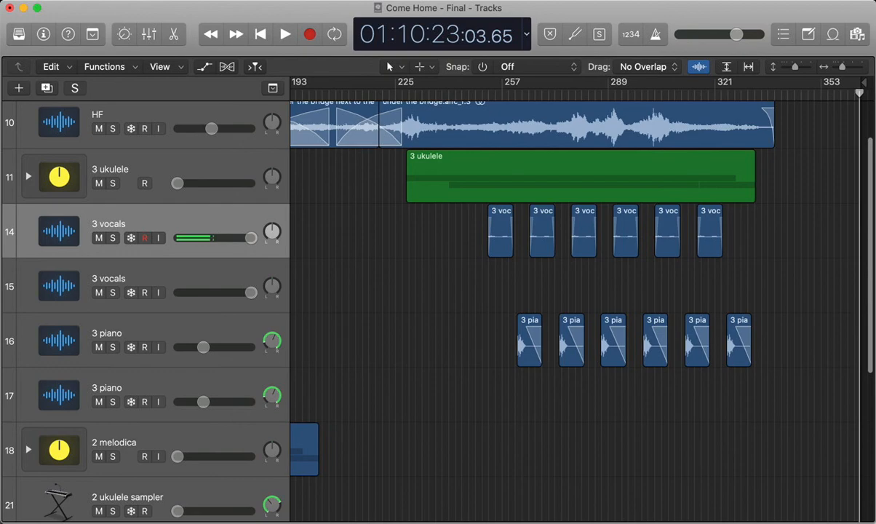
{"action": "scroll", "coordinate": [582, 292], "scroll_direction": "left", "scroll_amount": 4}
{"action": "scroll", "coordinate": [582, 291], "scroll_direction": "down", "scroll_amount": 3}
{"action": "scroll", "coordinate": [451, 306], "scroll_direction": "up", "scroll_amount": 3}
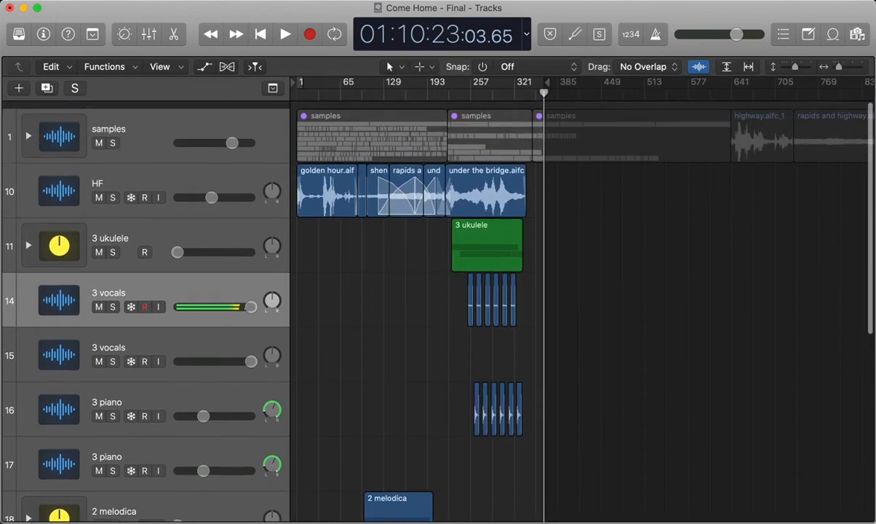
{"action": "scroll", "coordinate": [452, 305], "scroll_direction": "up", "scroll_amount": 3}
{"action": "scroll", "coordinate": [451, 306], "scroll_direction": "left", "scroll_amount": 5}
{"action": "scroll", "coordinate": [452, 306], "scroll_direction": "down", "scroll_amount": 3}
{"action": "scroll", "coordinate": [582, 306], "scroll_direction": "down", "scroll_amount": 5}
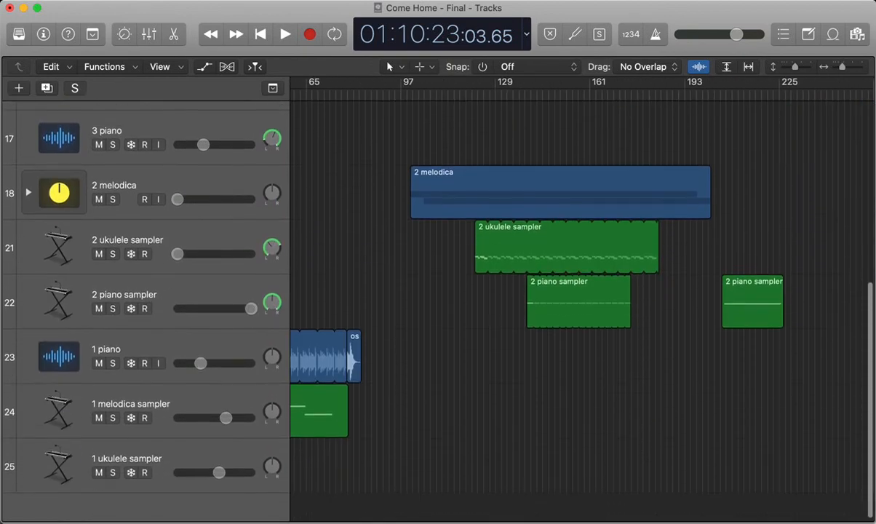
{"action": "scroll", "coordinate": [582, 306], "scroll_direction": "up", "scroll_amount": 6}
{"action": "scroll", "coordinate": [582, 306], "scroll_direction": "left", "scroll_amount": 4}
{"action": "scroll", "coordinate": [582, 306], "scroll_direction": "down", "scroll_amount": 1}
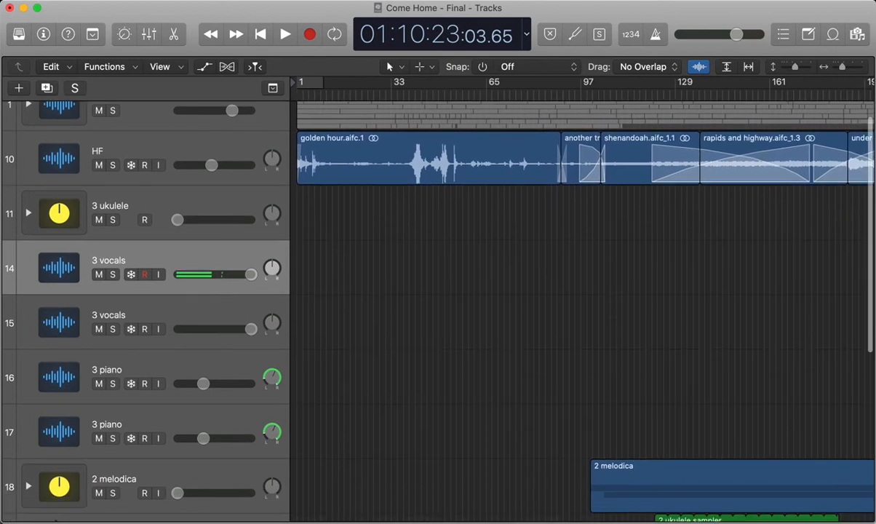
{"action": "scroll", "coordinate": [582, 305], "scroll_direction": "down", "scroll_amount": 3}
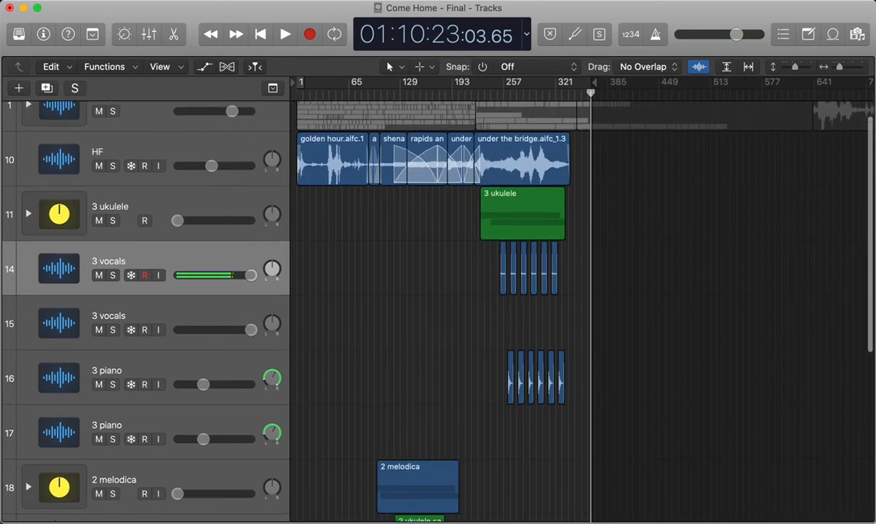
Move the project end marker earlier, to just past the end of the last HF region.
{"action": "scroll", "coordinate": [582, 306], "scroll_direction": "up", "scroll_amount": 2}
{"action": "scroll", "coordinate": [582, 305], "scroll_direction": "up", "scroll_amount": 2}
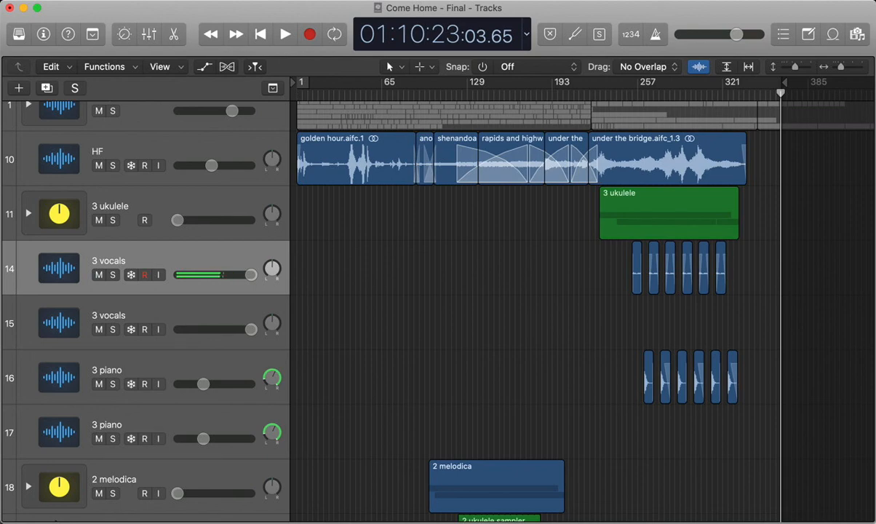
{"action": "key", "text": "comma"}
{"action": "left_click_drag", "start_coordinate": [784, 83], "coordinate": [753, 93]}
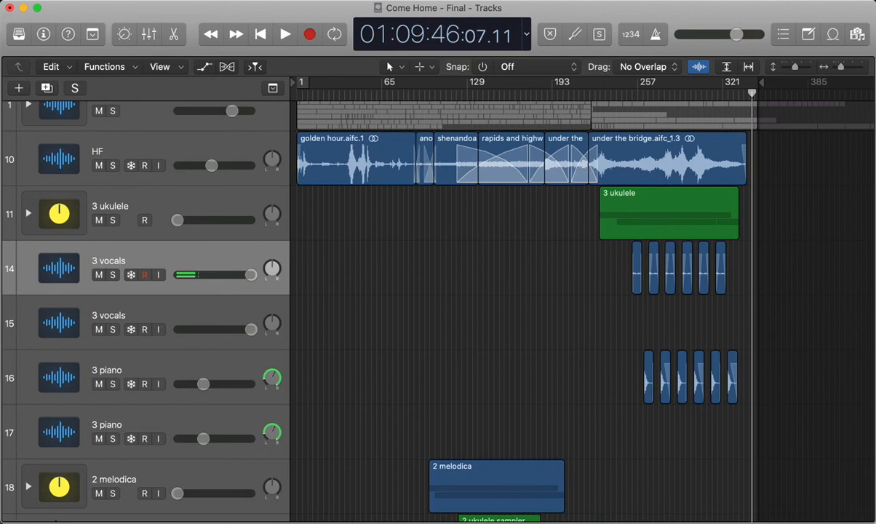